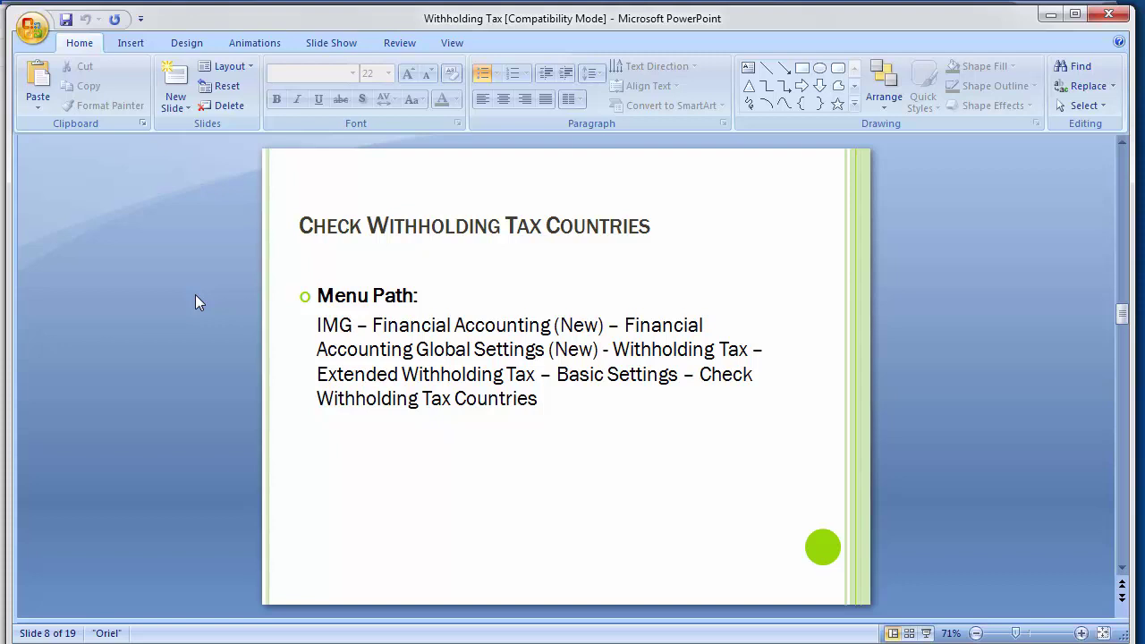
Switch to SAP Easy Access, go to Customizing: Execute Project and open the SAP Reference IMG.
mouse_move(224, 578)
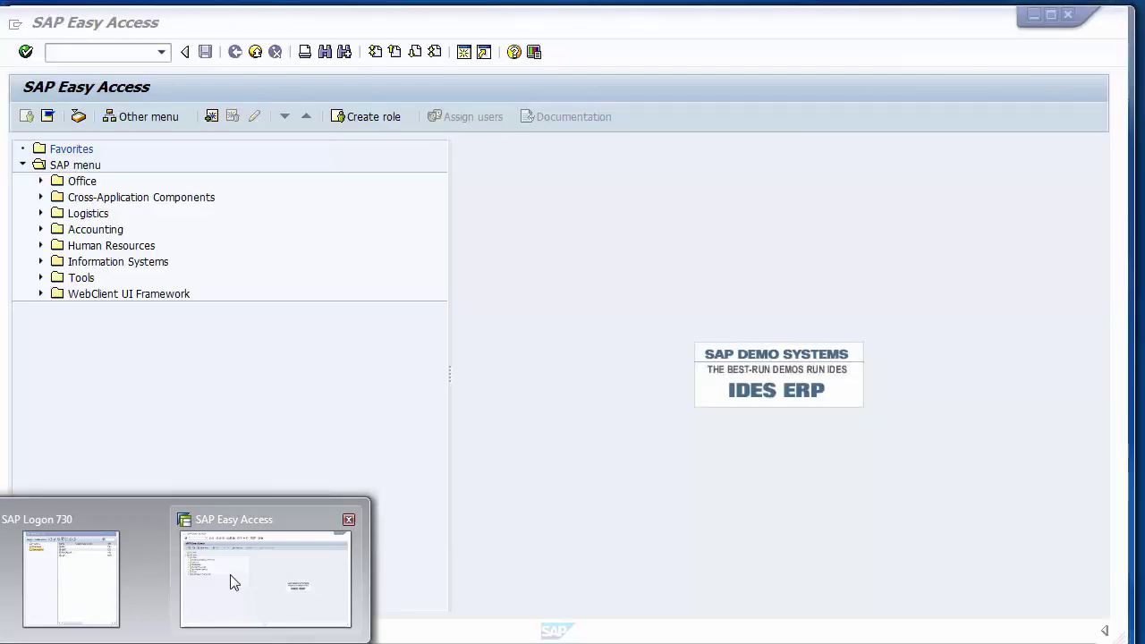
left_click(219, 462)
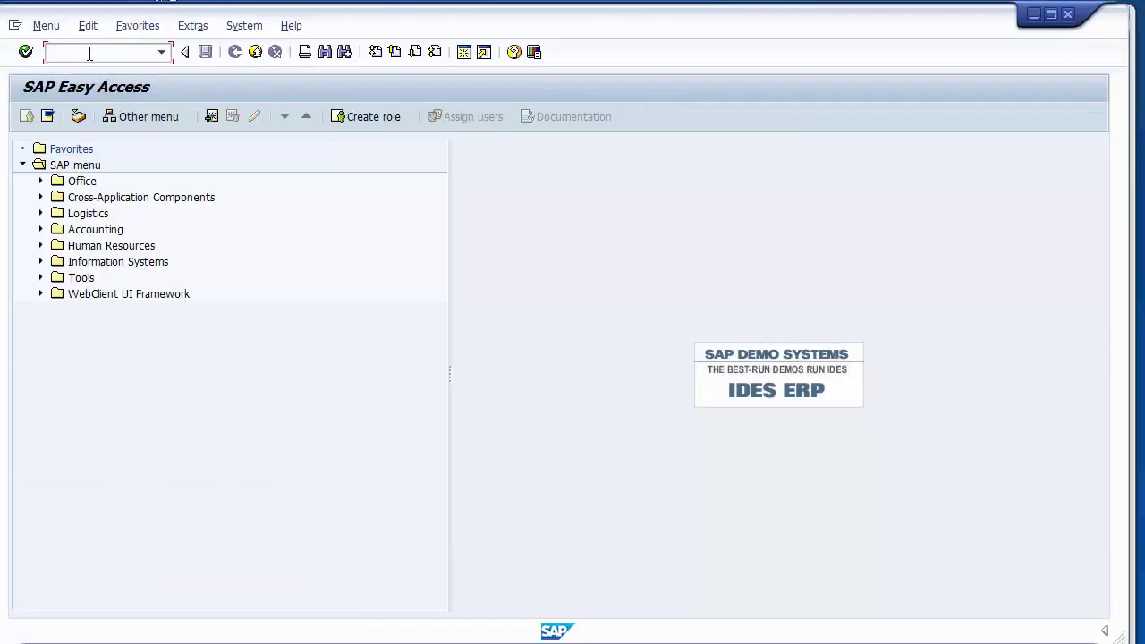
key("Down")
key("Return")
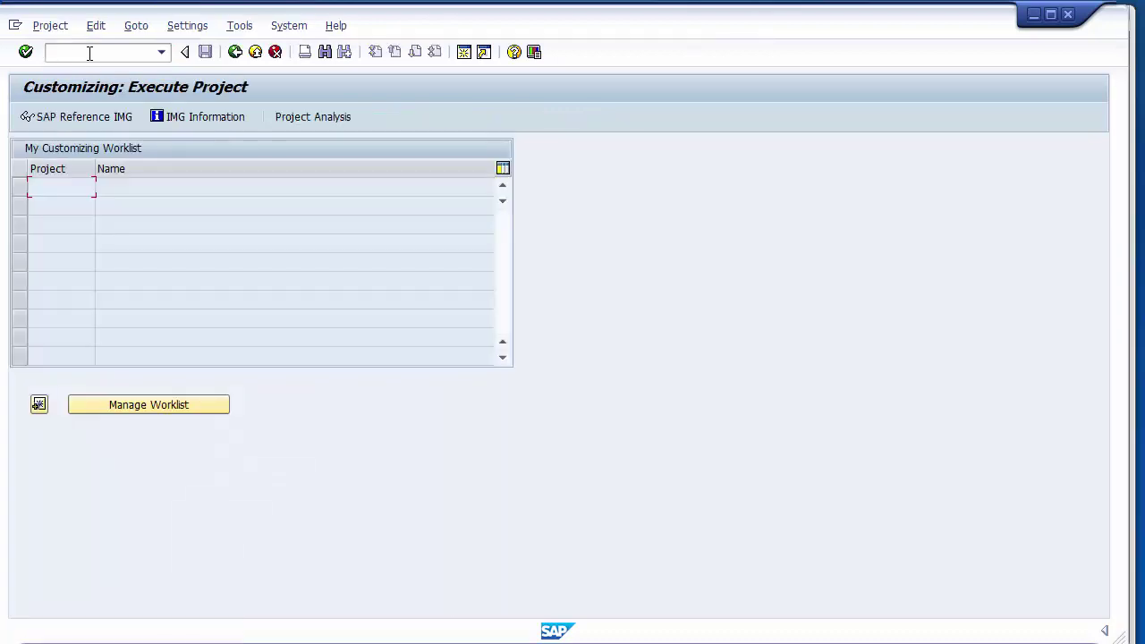
left_click(90, 121)
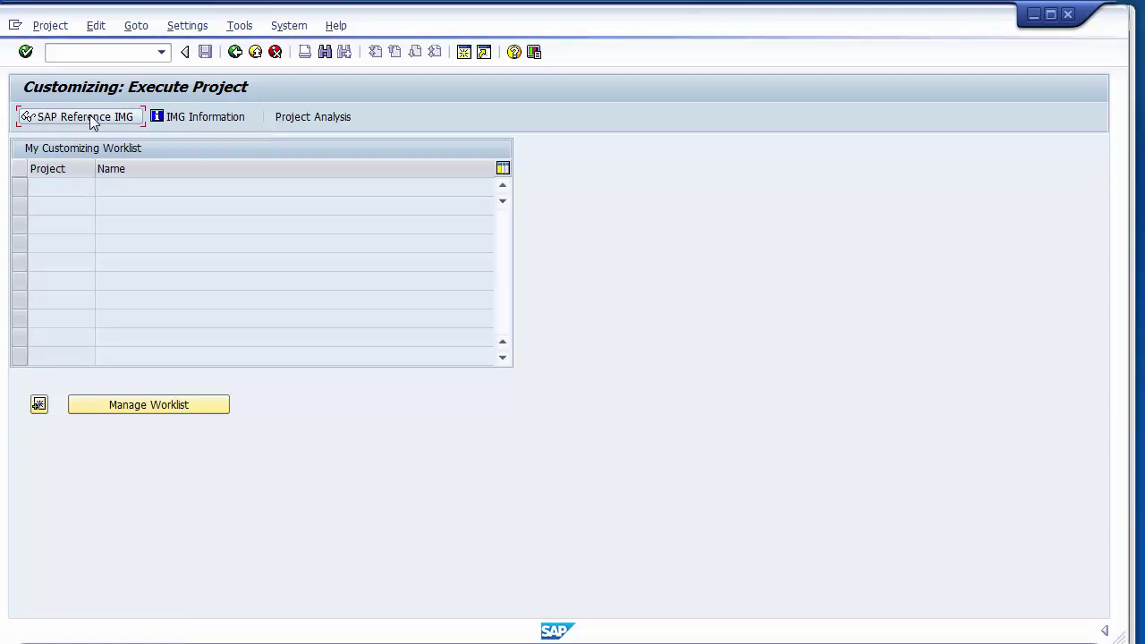
Expand the IMG structure through Financial Accounting (New) and Financial Accounting Global Settings (New) down to the contents of Withholding Tax.
left_click(102, 312)
left_click(40, 309)
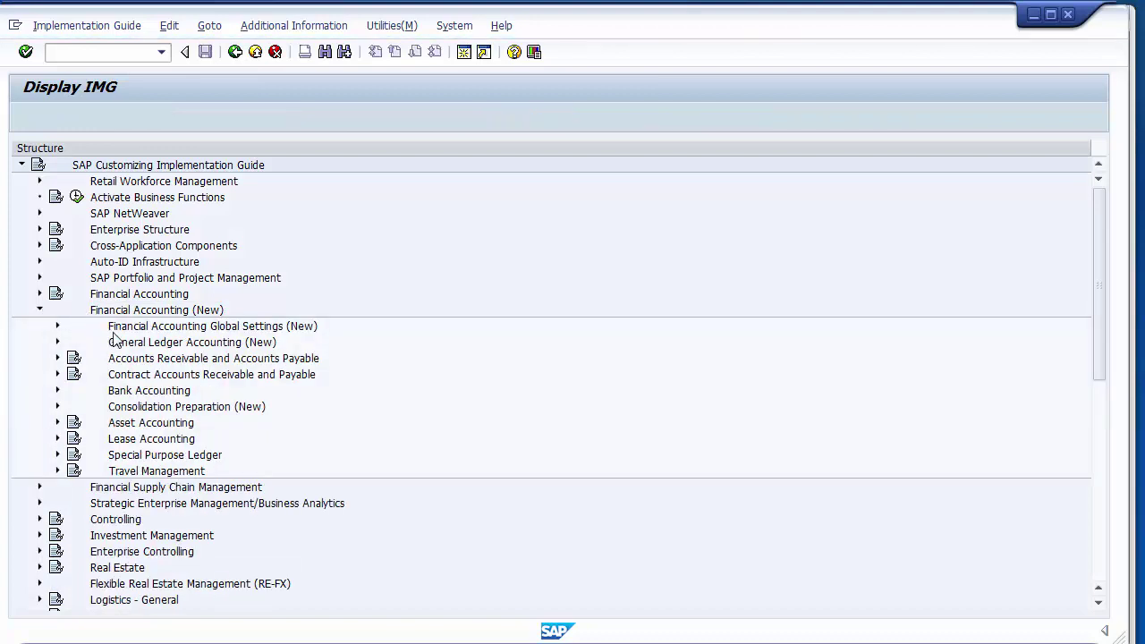
left_click(126, 329)
left_click(58, 326)
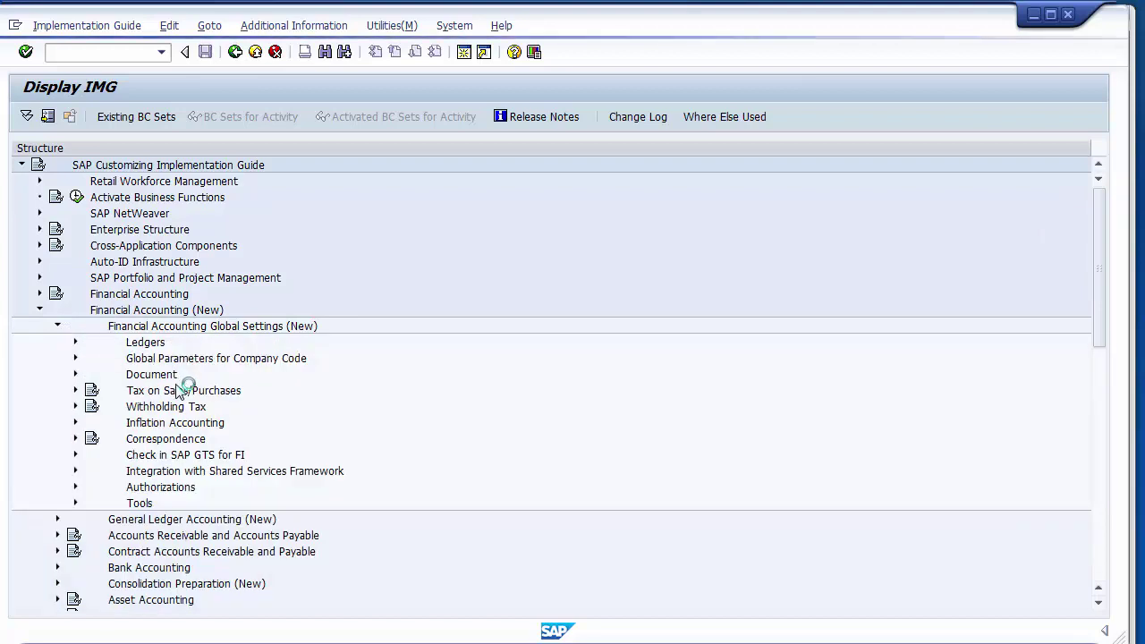
left_click(156, 409)
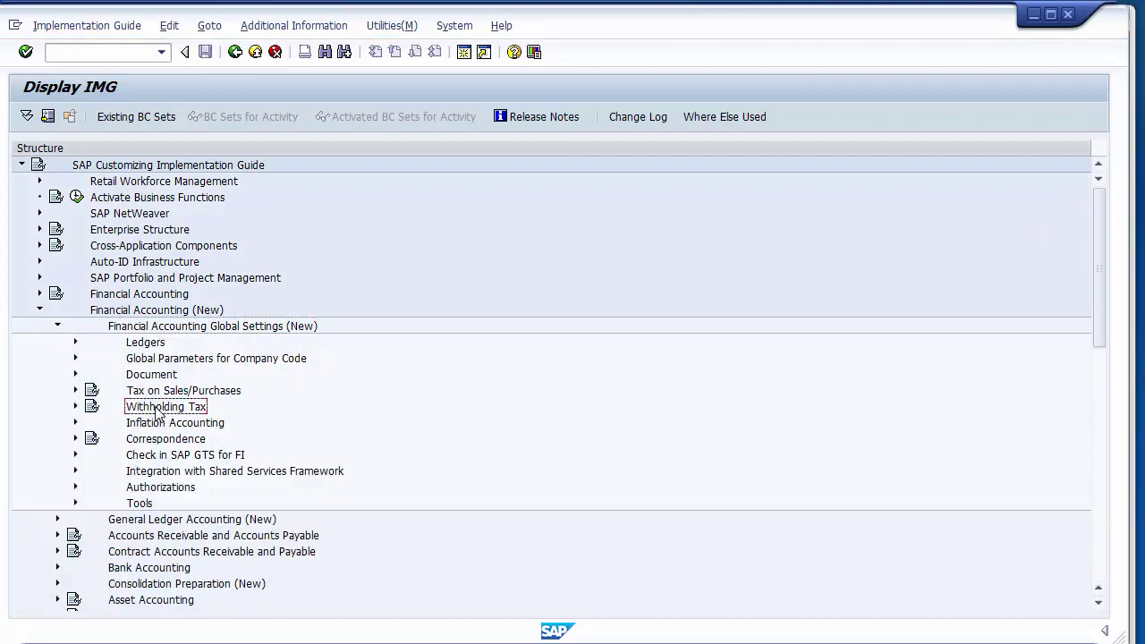
left_click(77, 407)
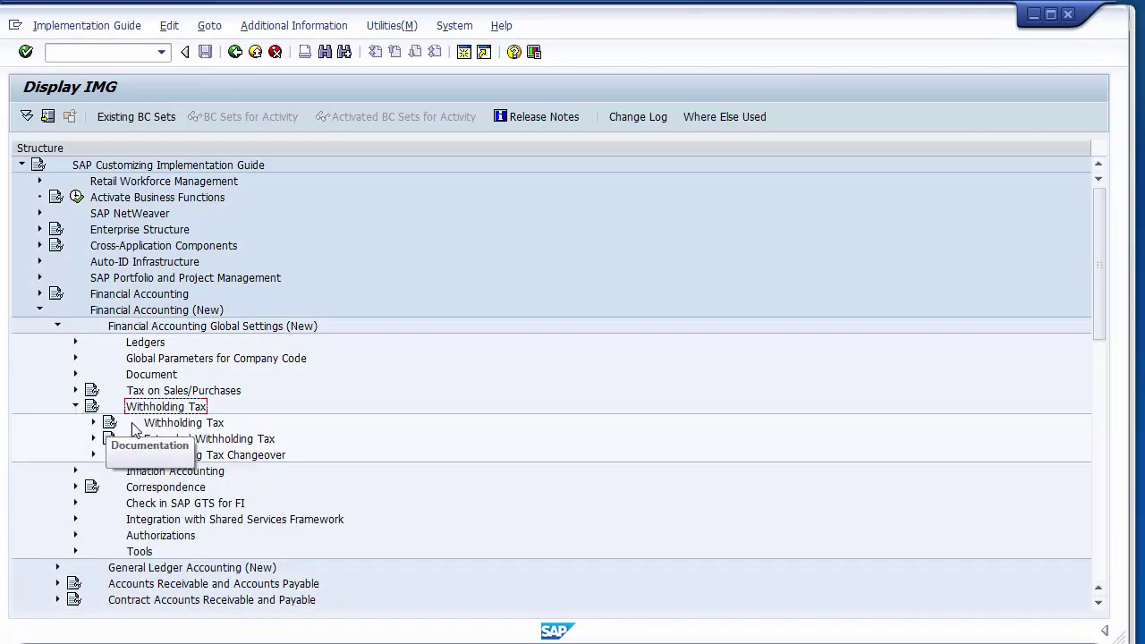
left_click(170, 424)
left_click(168, 439)
left_click(168, 427)
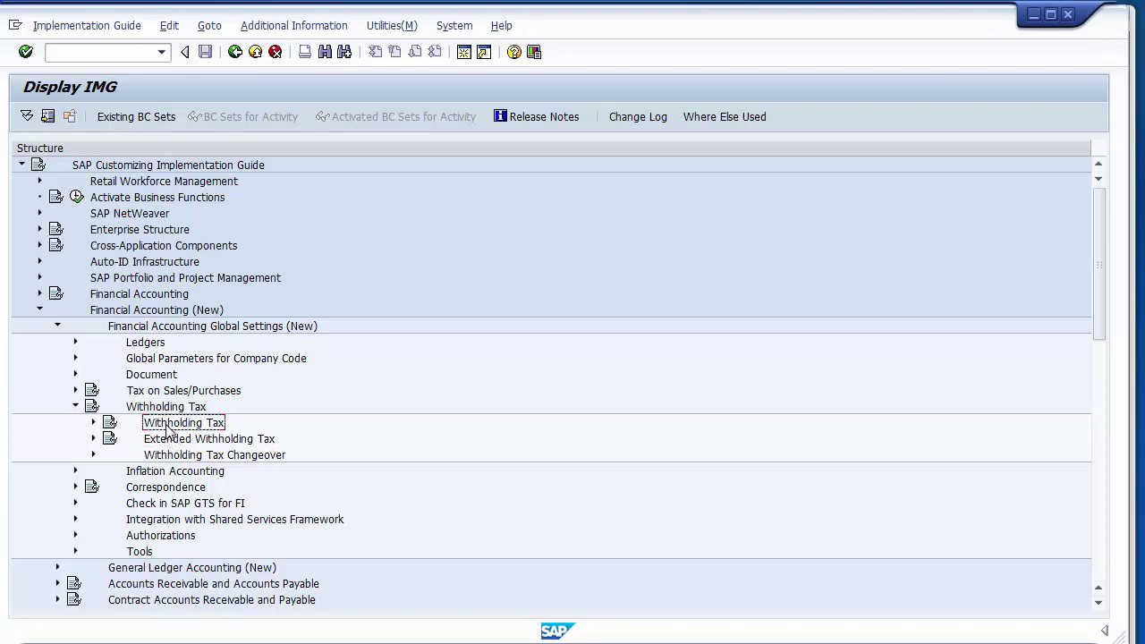
left_click(168, 439)
left_click(169, 428)
Expand Extended Withholding Tax and its Basic Settings node, and select Check Withholding Tax Countries.
left_click(172, 442)
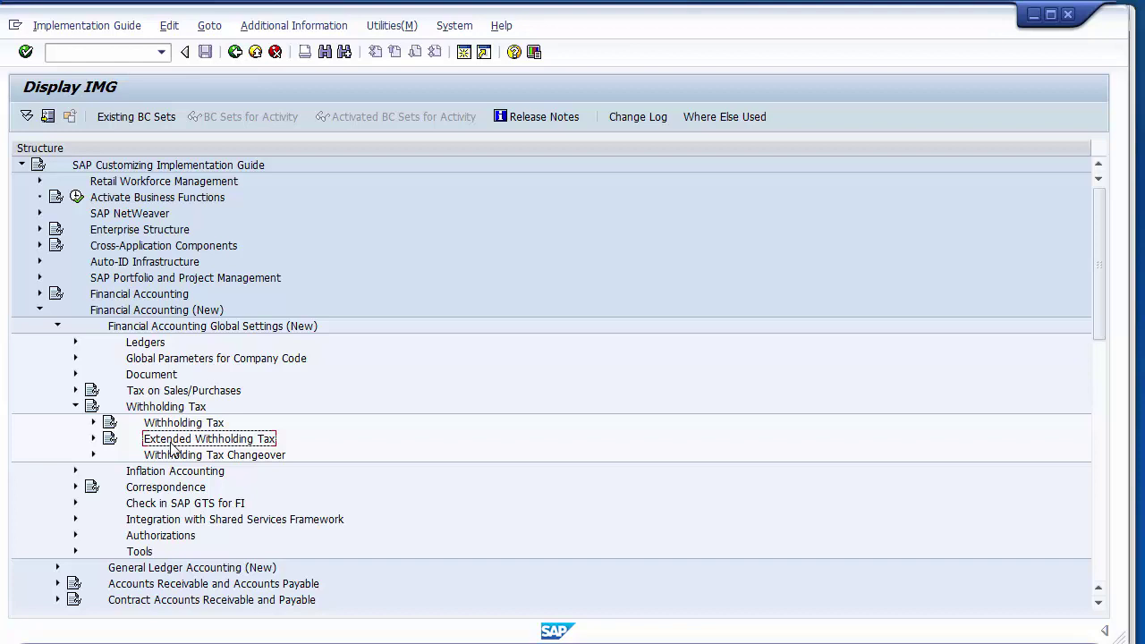
left_click(93, 438)
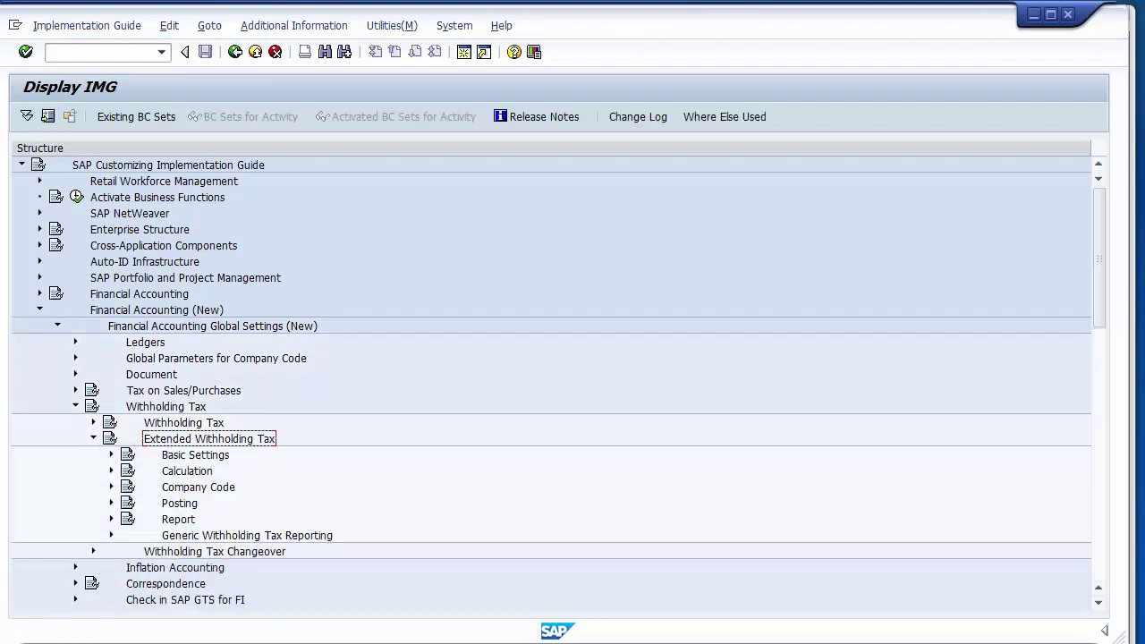
left_click(183, 458)
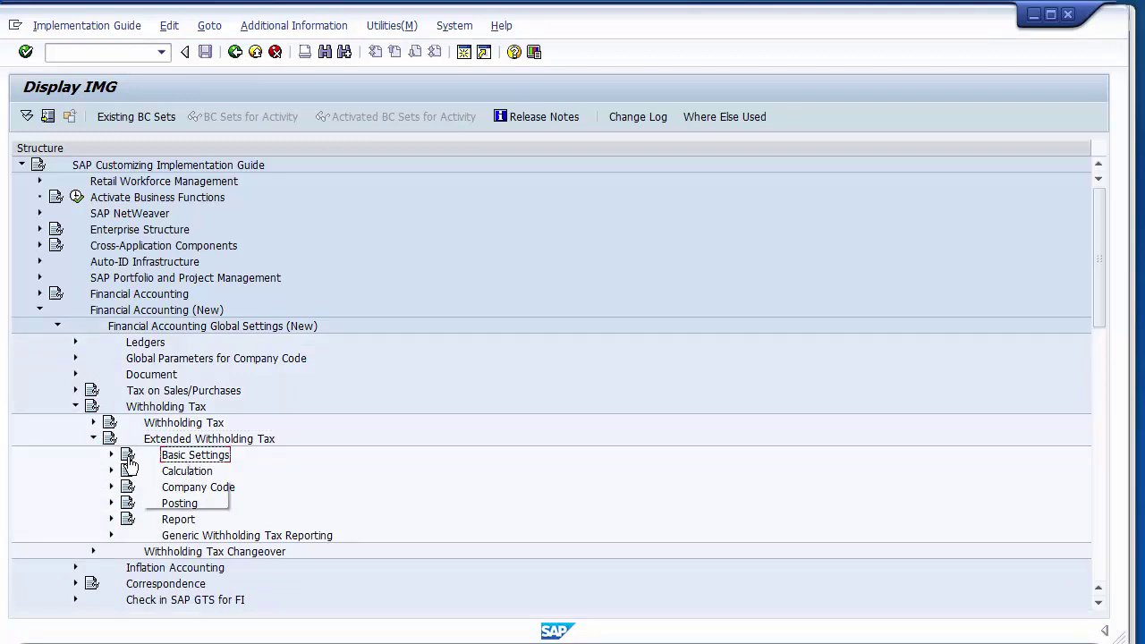
left_click(111, 455)
left_click(205, 472)
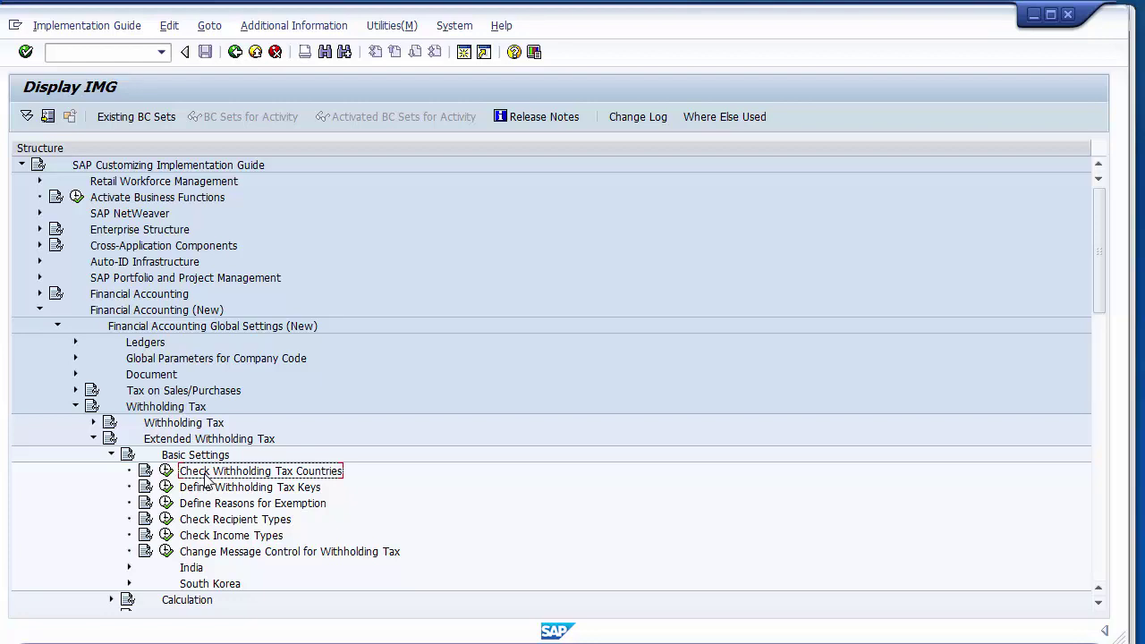
left_click(150, 311)
left_click(177, 327)
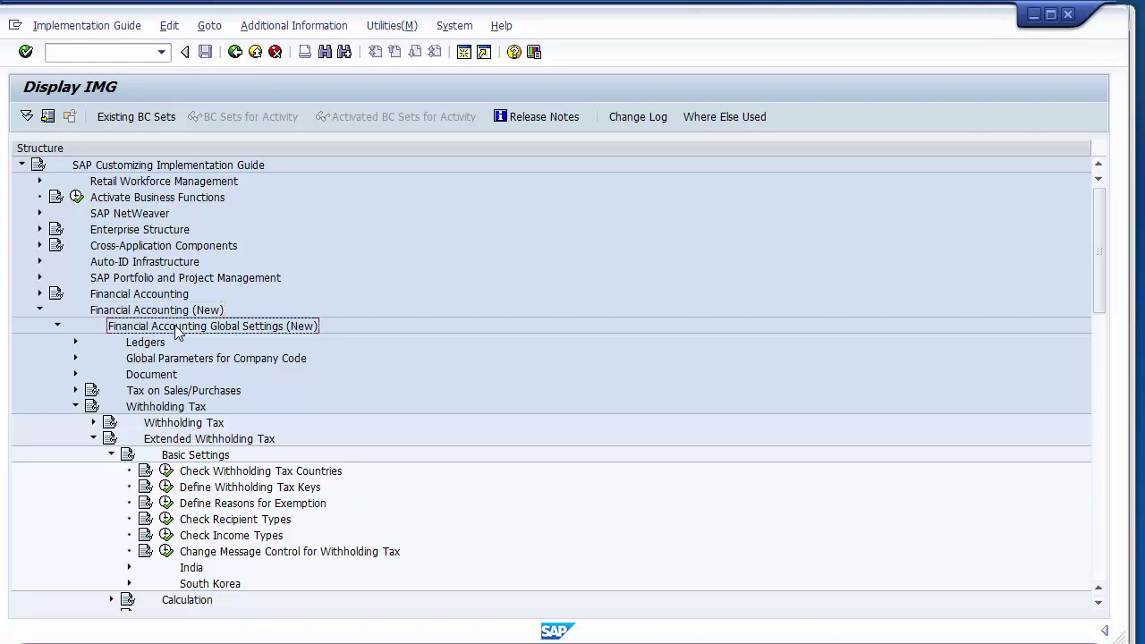
left_click(149, 409)
left_click(177, 441)
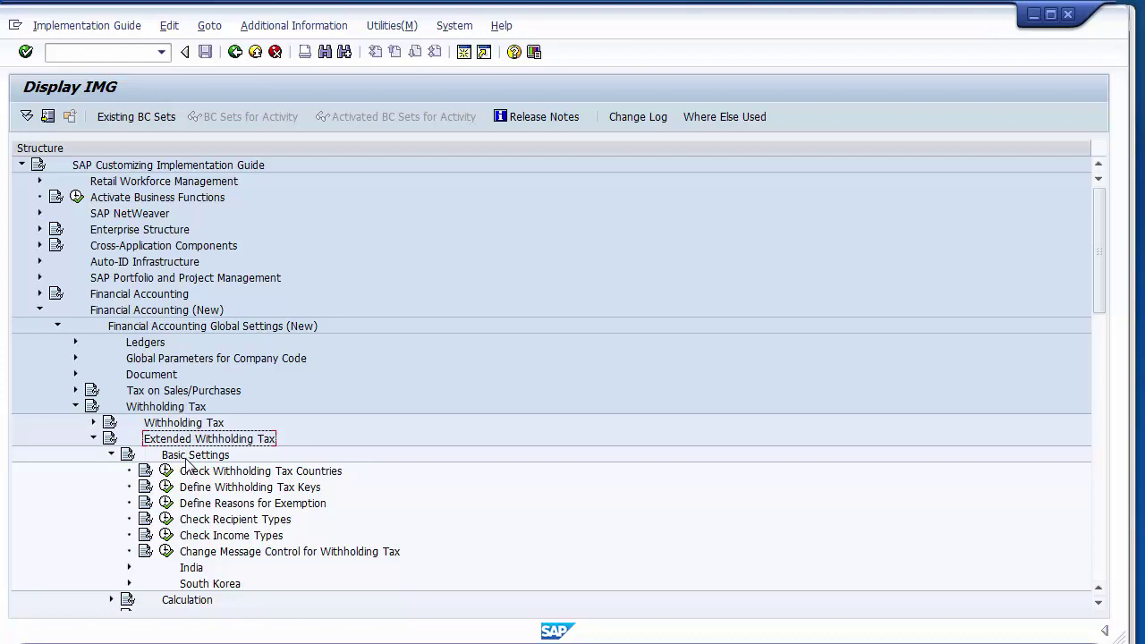
left_click(185, 458)
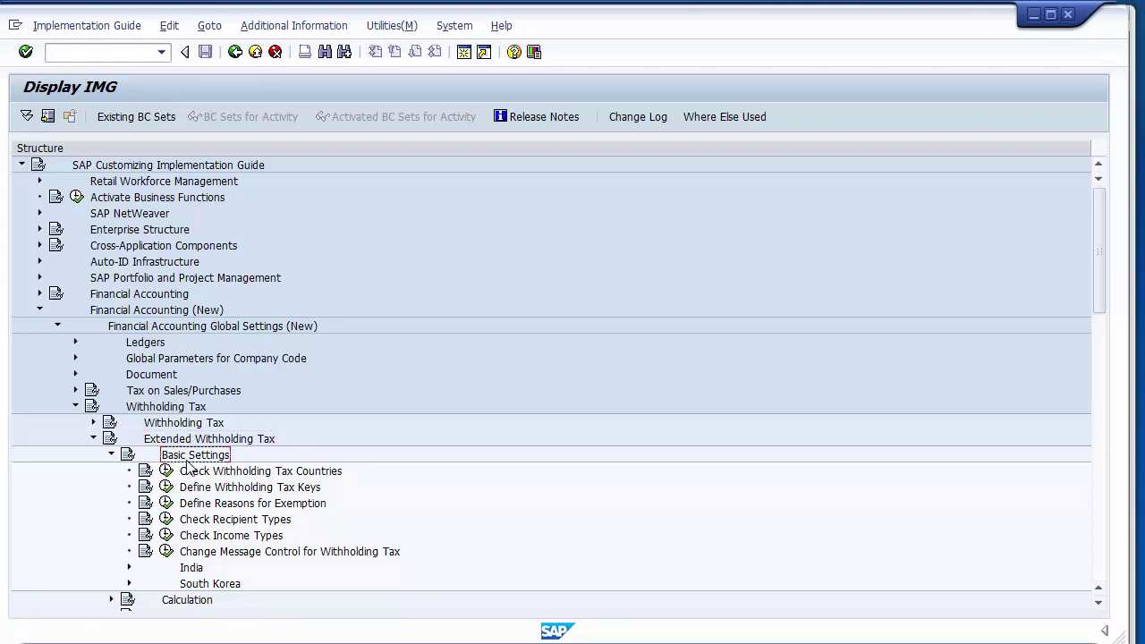
Execute the Check Withholding Tax Countries activity and widen the WCty column of the country keys table.
left_click(202, 474)
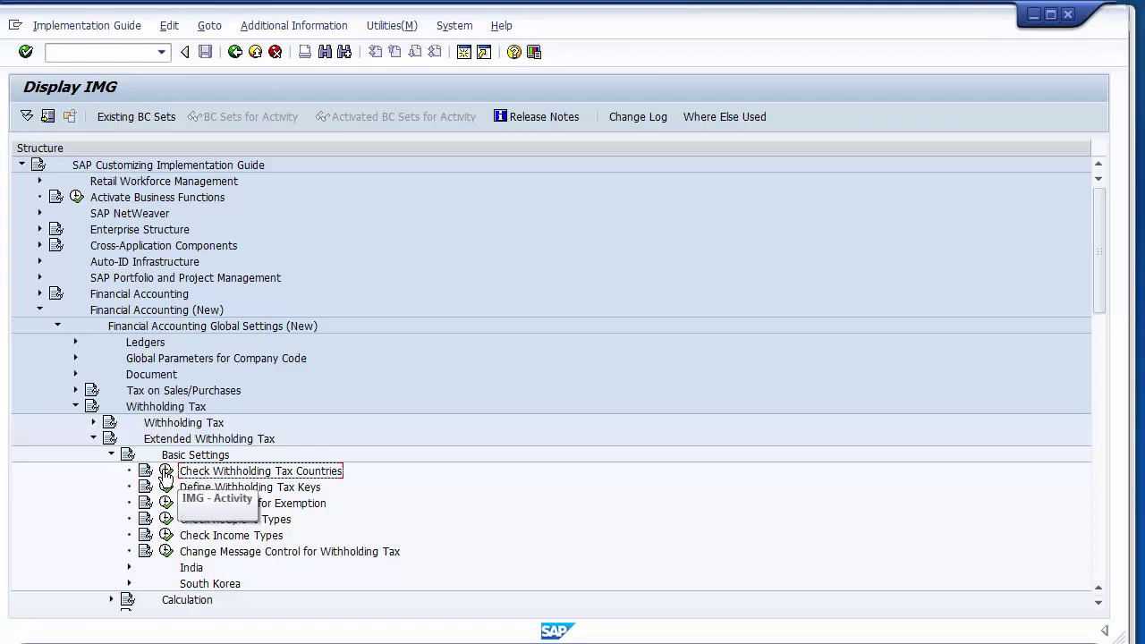
left_click(166, 475)
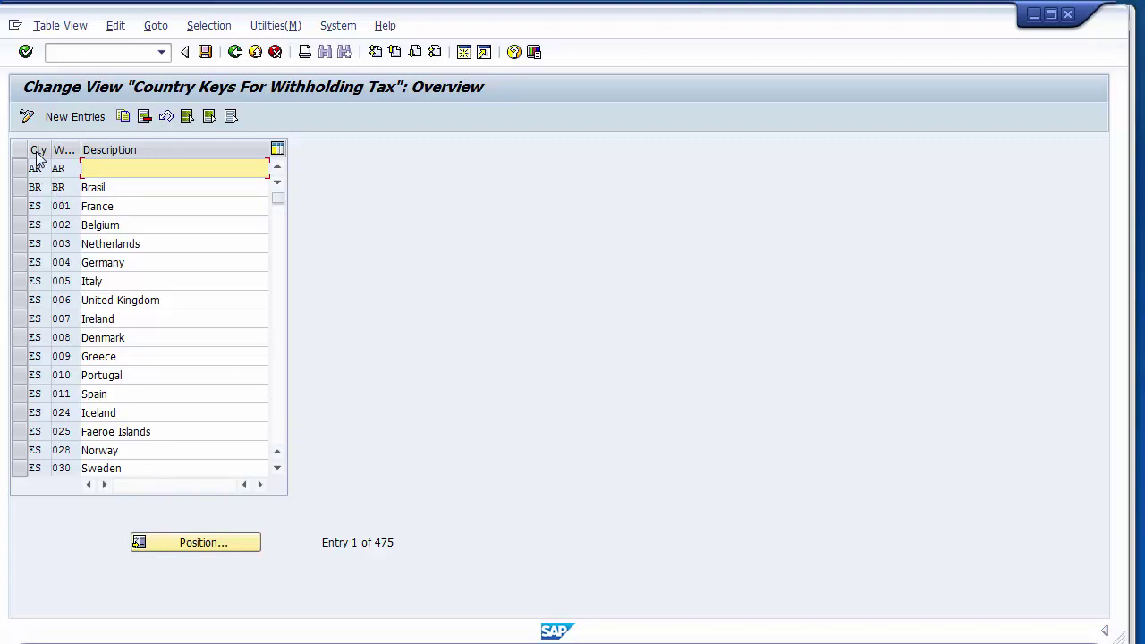
left_click_drag(37, 156, 117, 150)
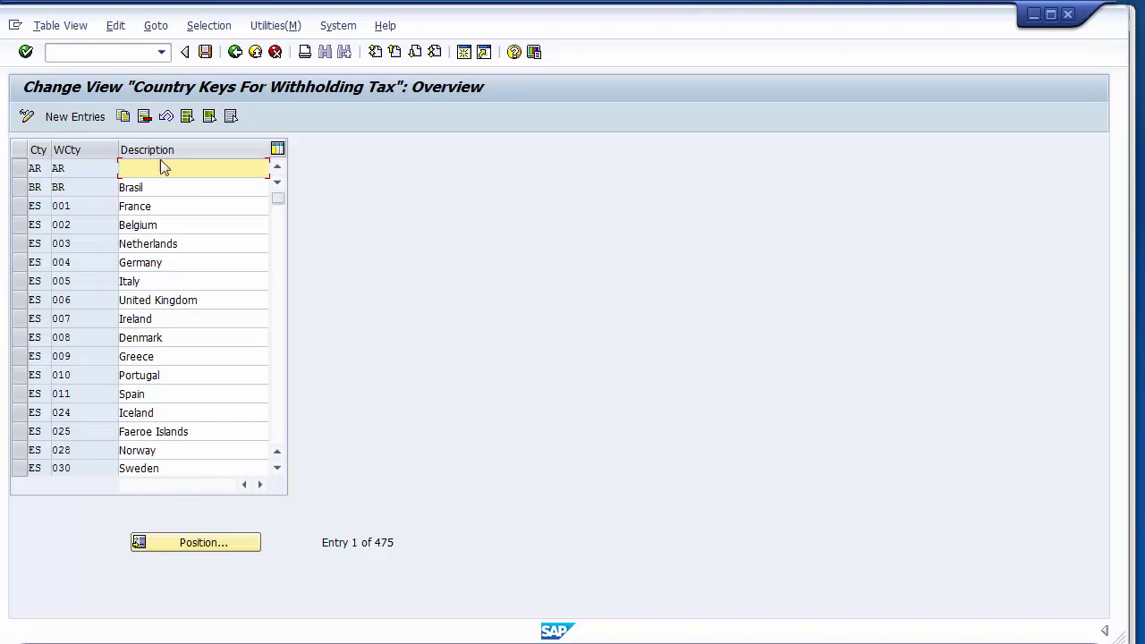
Examine the country descriptions at the start of the withholding tax country keys list.
left_click(158, 191)
left_click(158, 207)
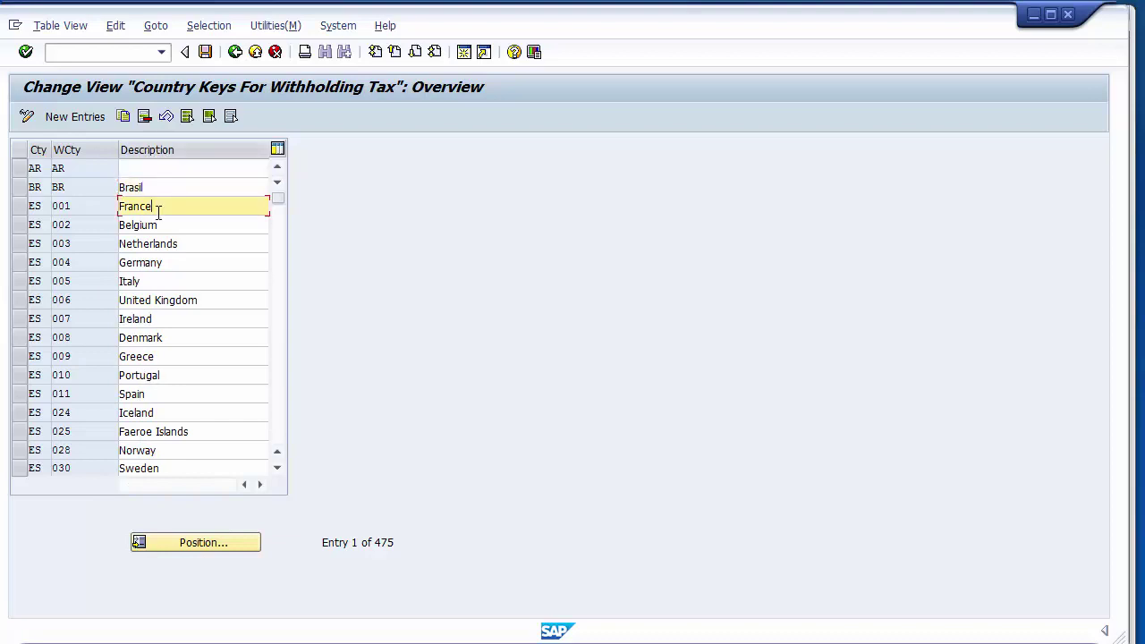
left_click(175, 278)
left_click(175, 322)
left_click(174, 360)
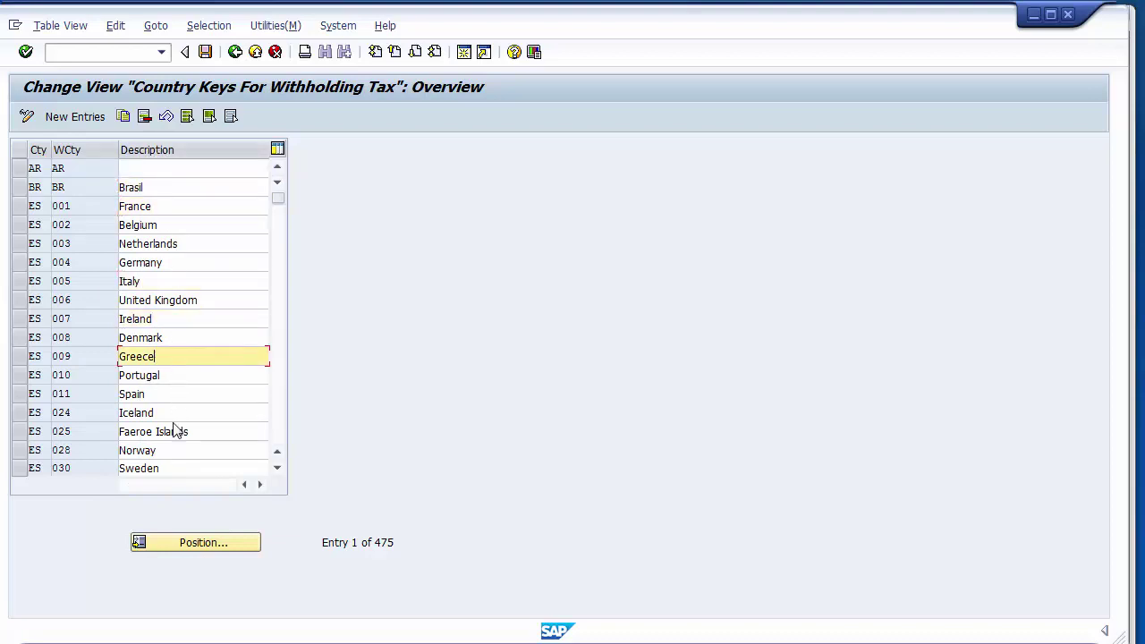
left_click(175, 449)
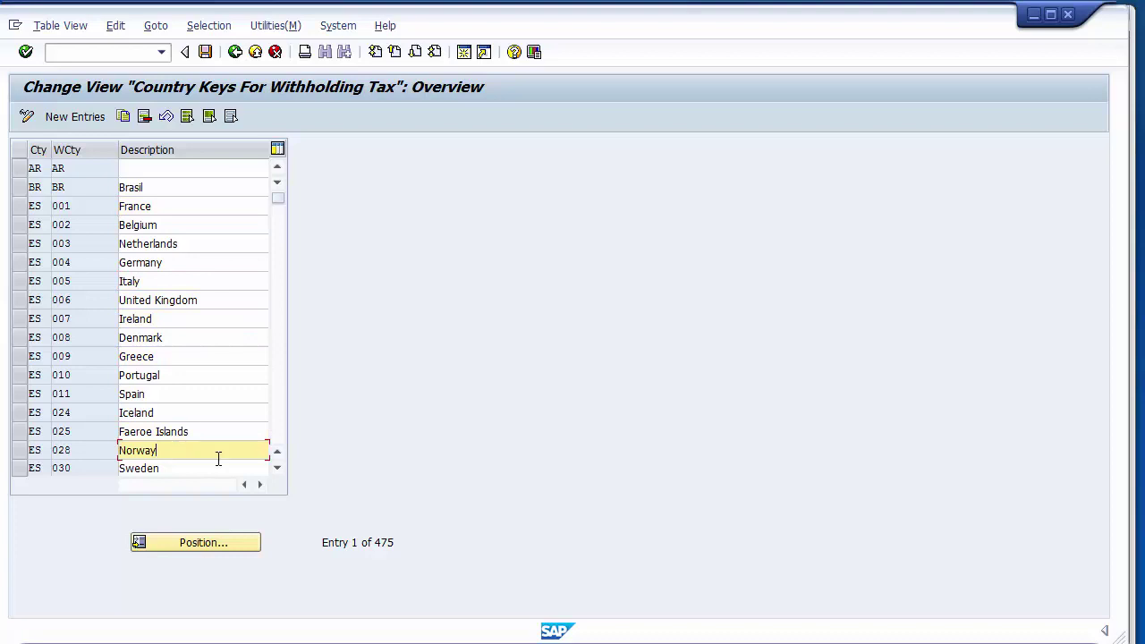
Position the withholding tax country keys list at the entries for country US.
left_click(194, 543)
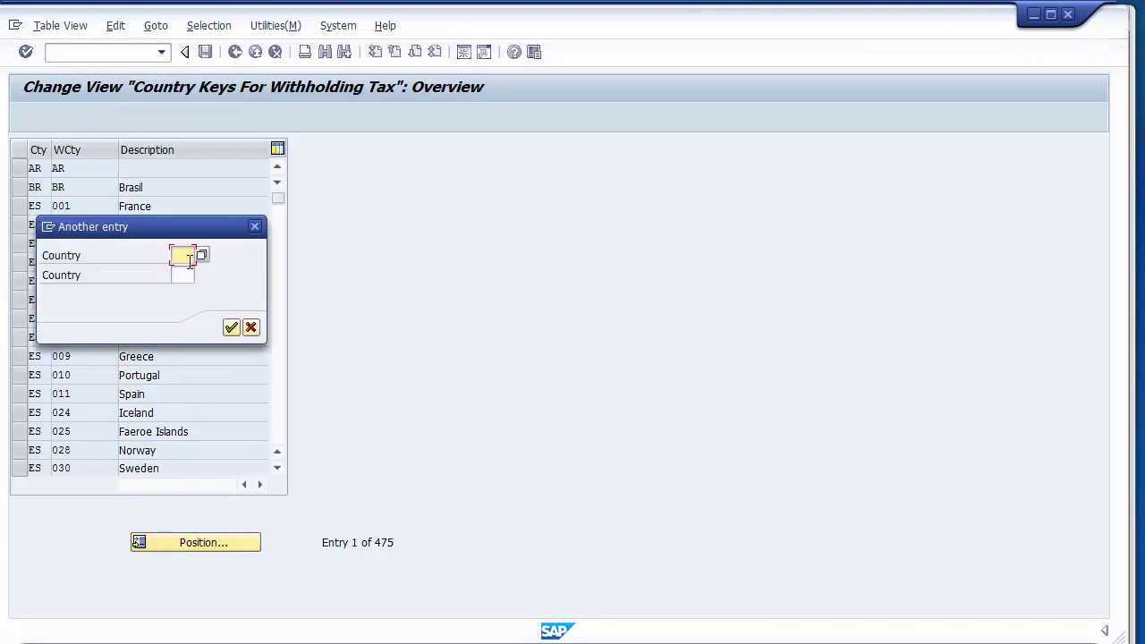
type("YU")
key("BackSpace")
key("BackSpace")
type("US")
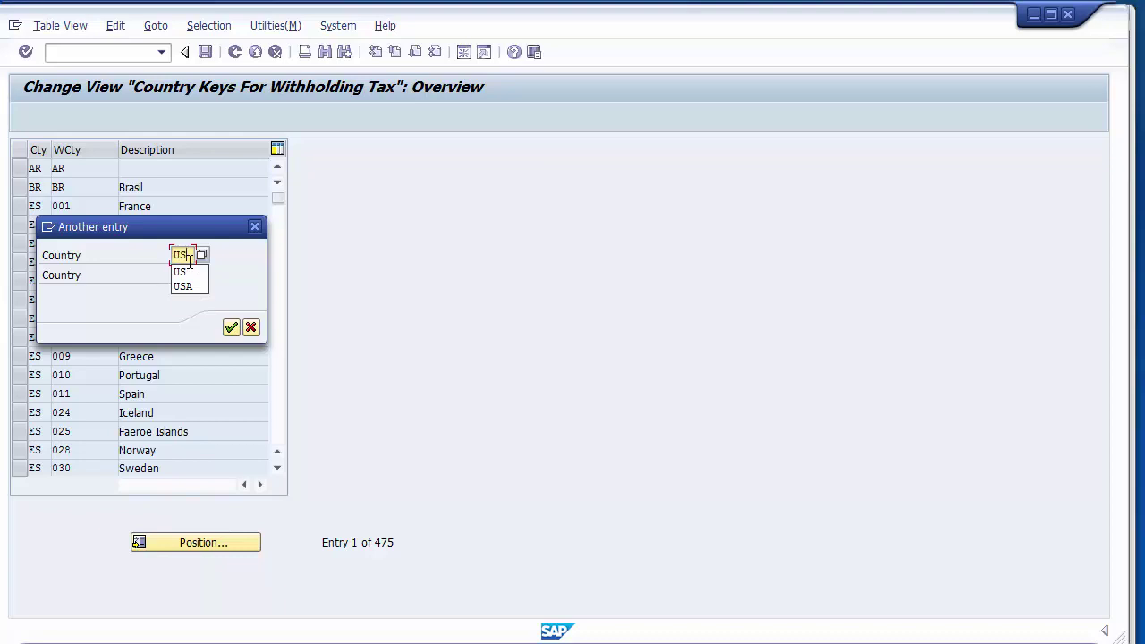
key("Return")
key("Return")
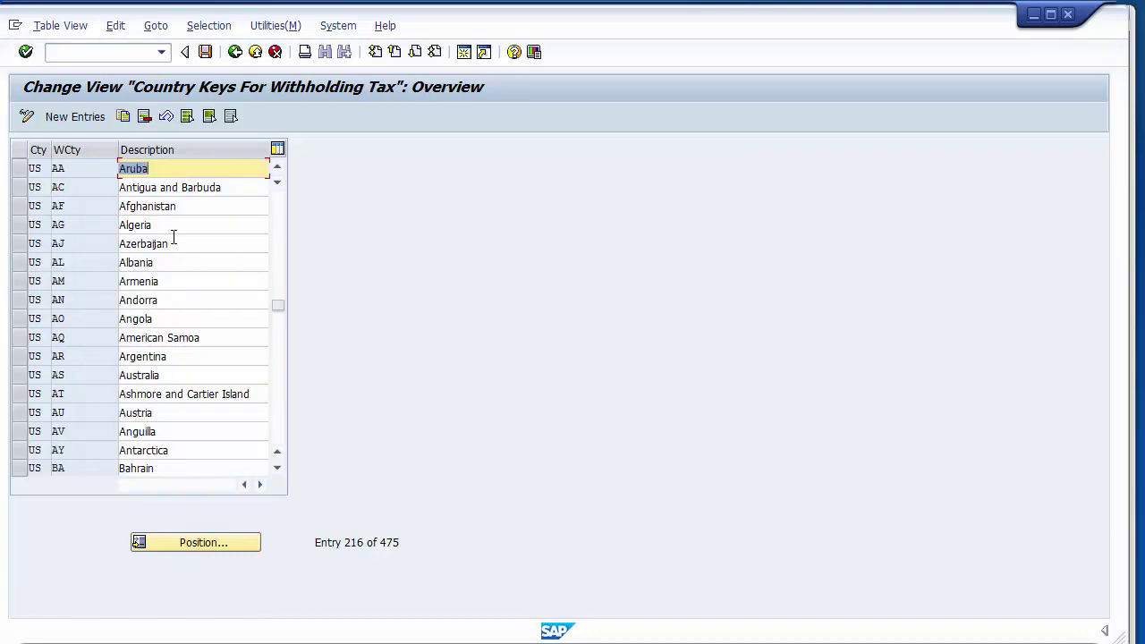
Examine the withholding tax country keys and descriptions listed under country US.
left_click(161, 225)
left_click(158, 280)
left_click(162, 338)
left_click(159, 375)
left_click(155, 413)
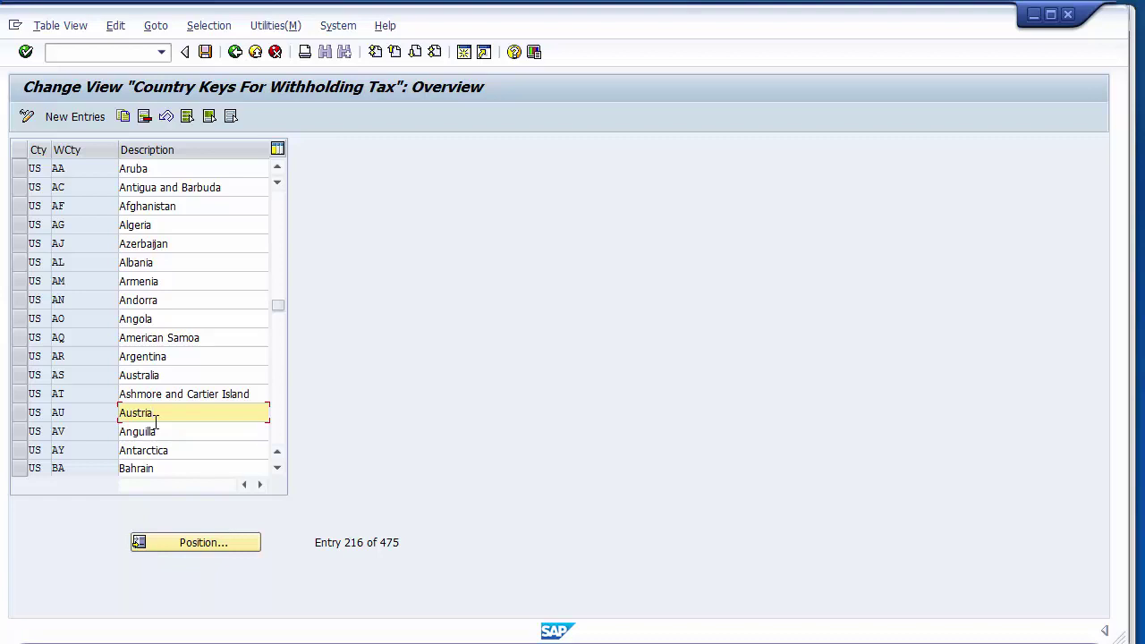
left_click(278, 448)
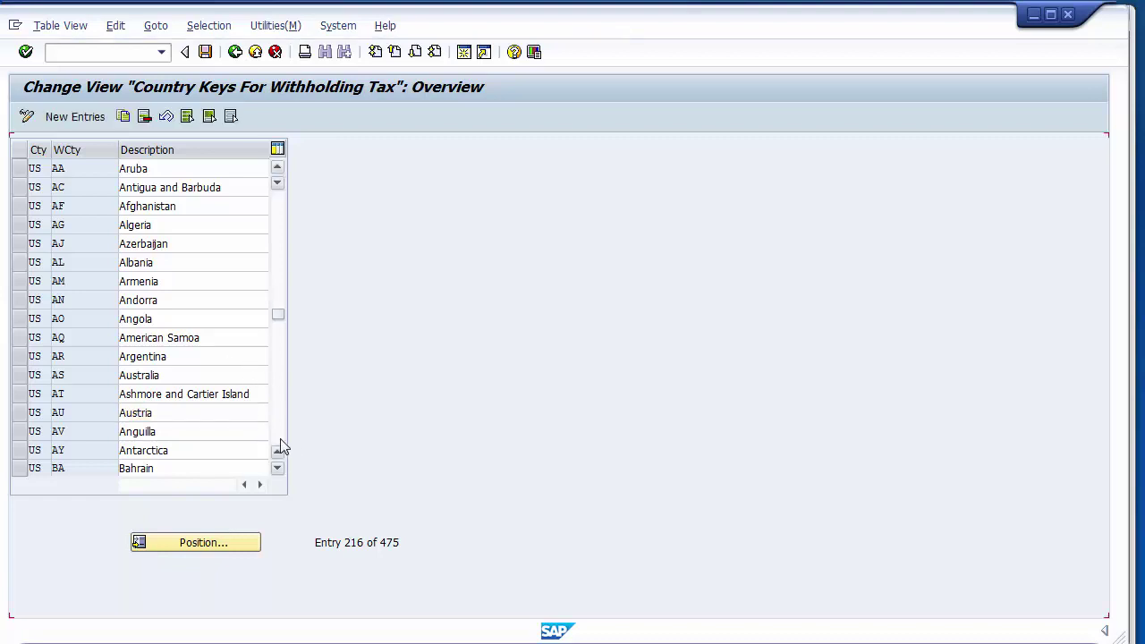
left_click(280, 447)
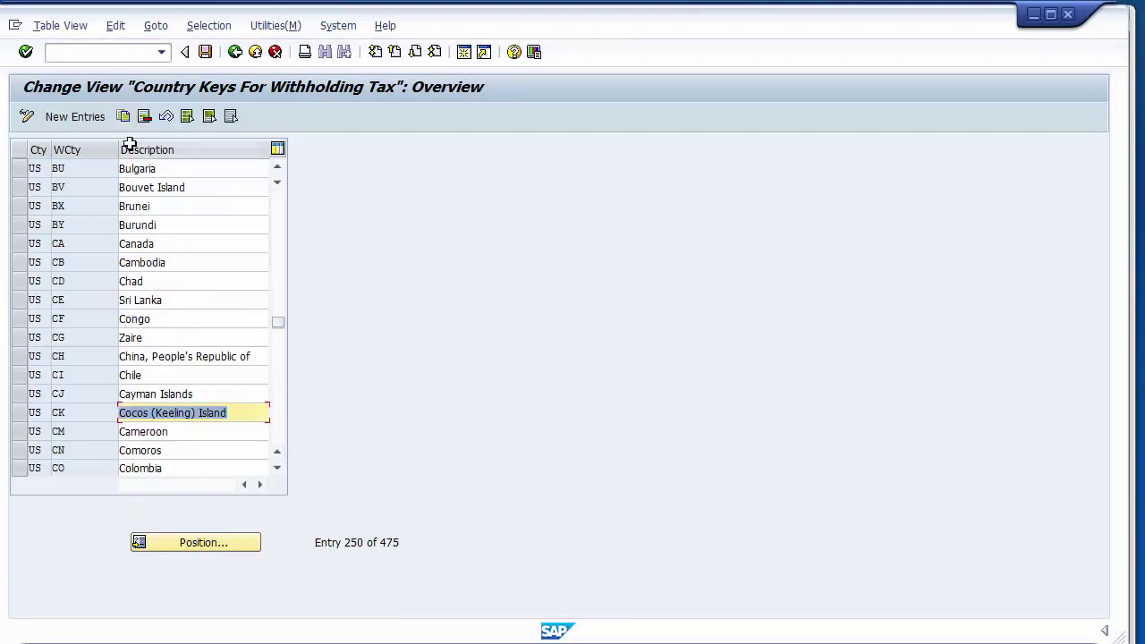
Start adding new entries to the country keys table and widen the Cty column.
left_click(75, 118)
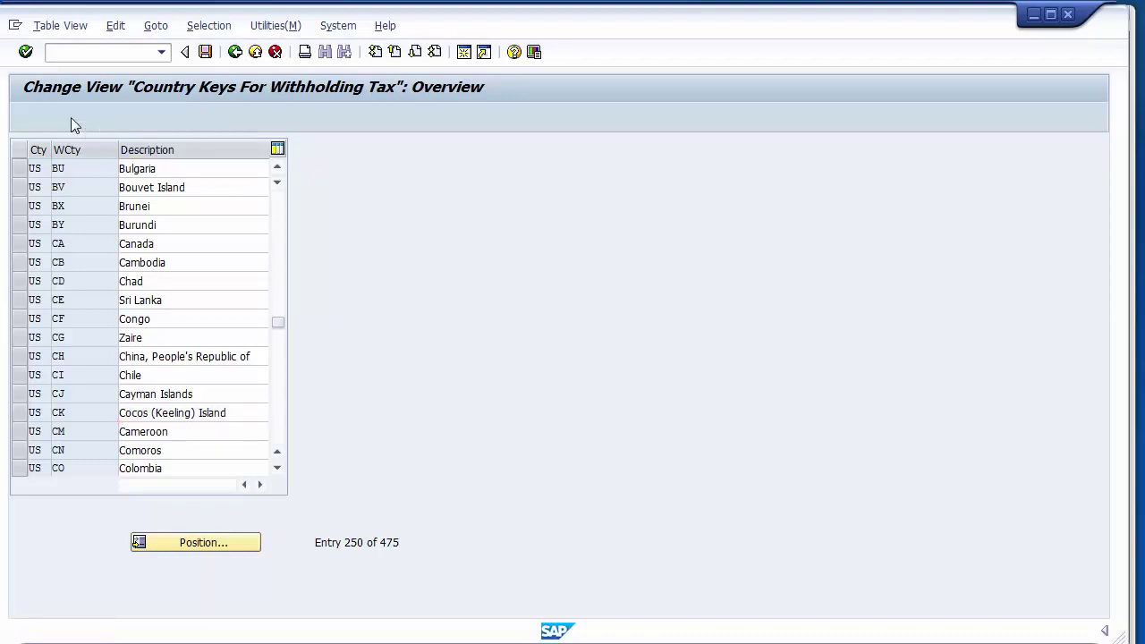
left_click(84, 166)
left_click(123, 168)
left_click(84, 168)
left_click_drag(51, 170, 57, 150)
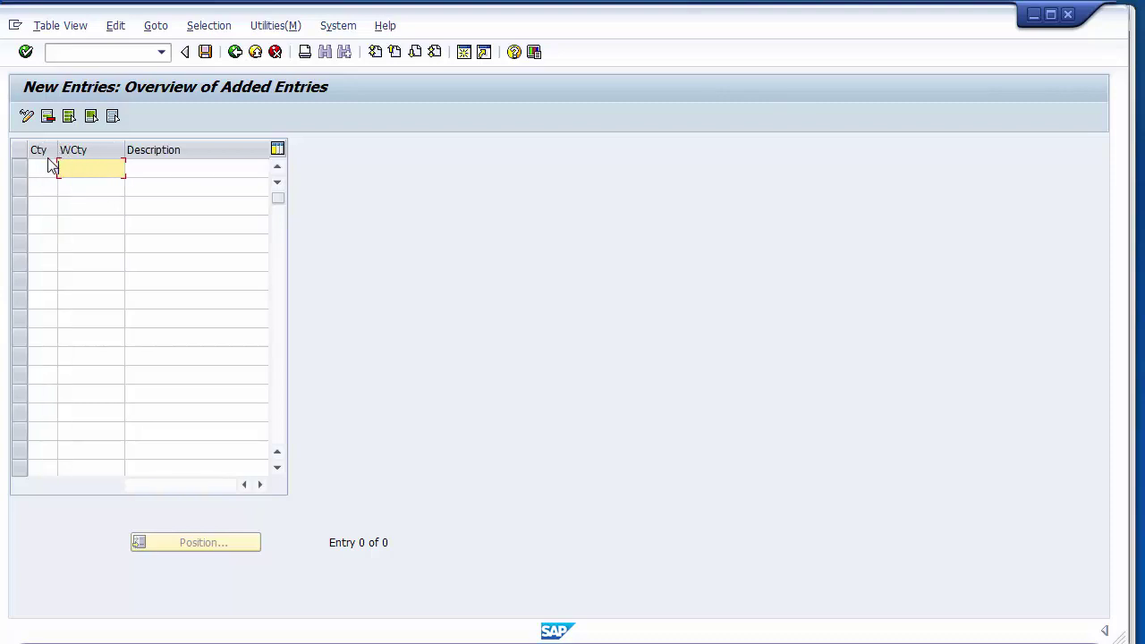
Enter country US and withholding tax country key US in the first new country key row.
left_click(47, 167)
type("USA")
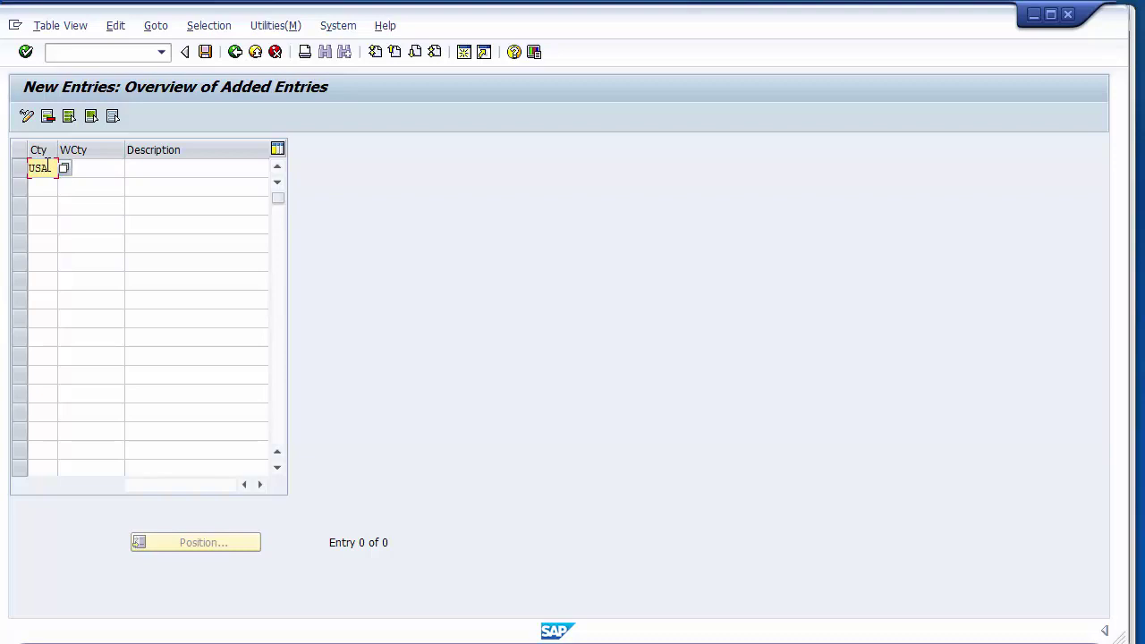
key("BackSpace")
left_click(79, 168)
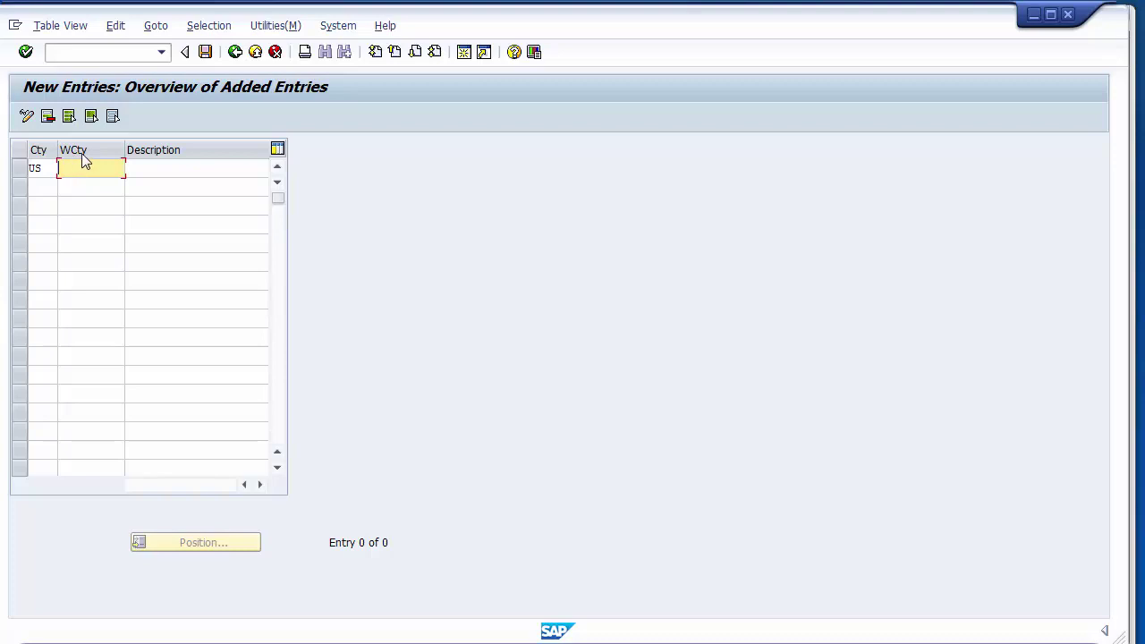
type("US")
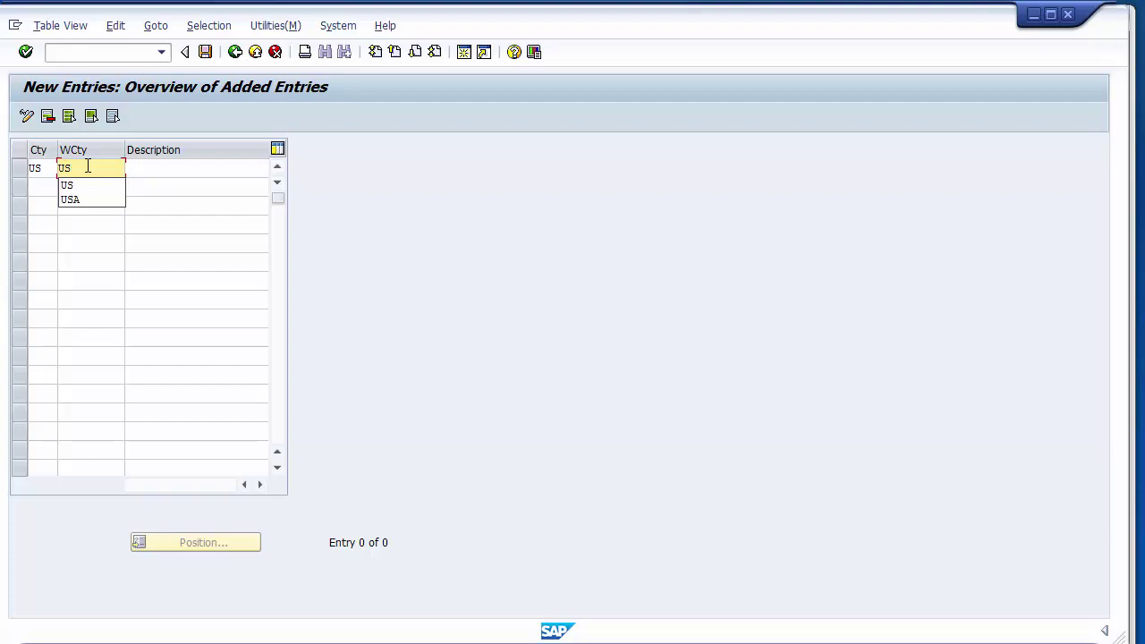
type("A")
left_click(145, 172)
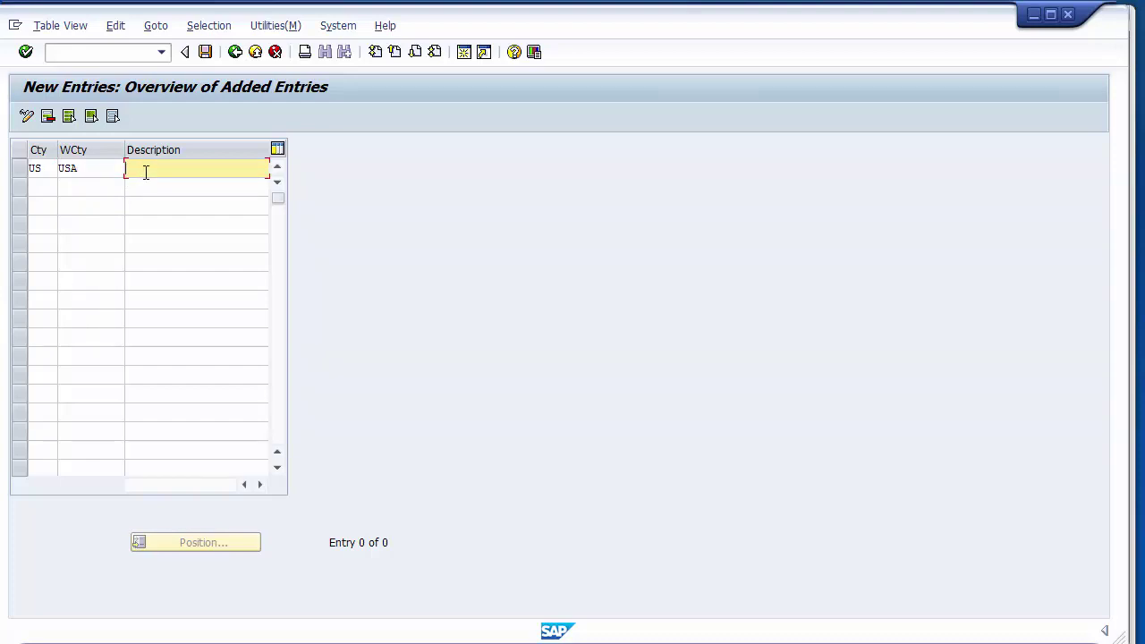
left_click(100, 171)
key("BackSpace")
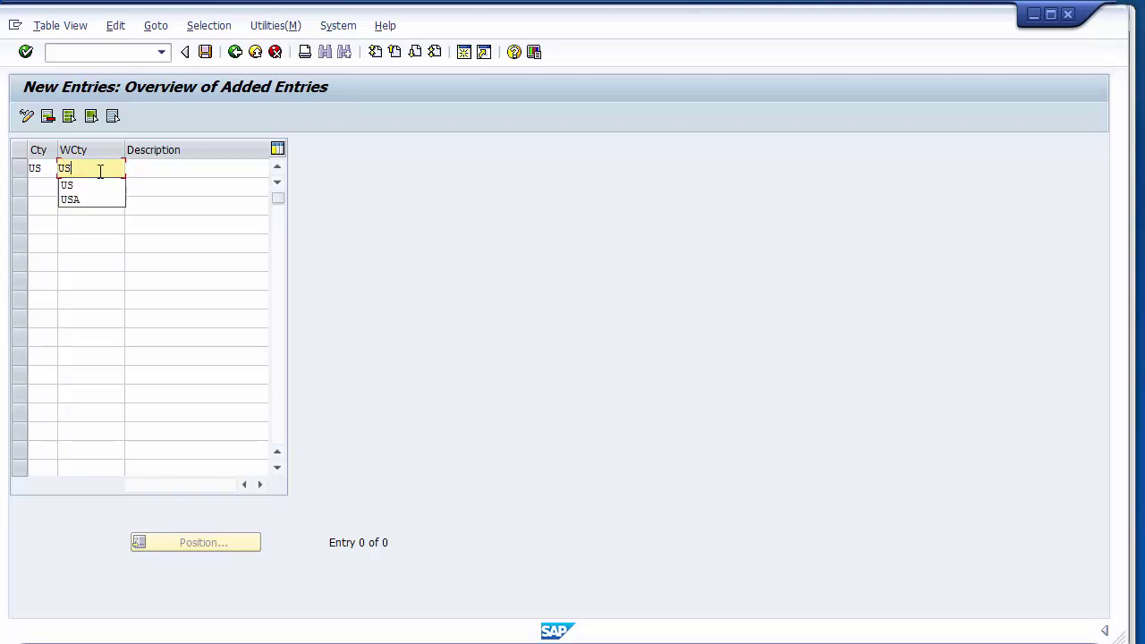
left_click(155, 171)
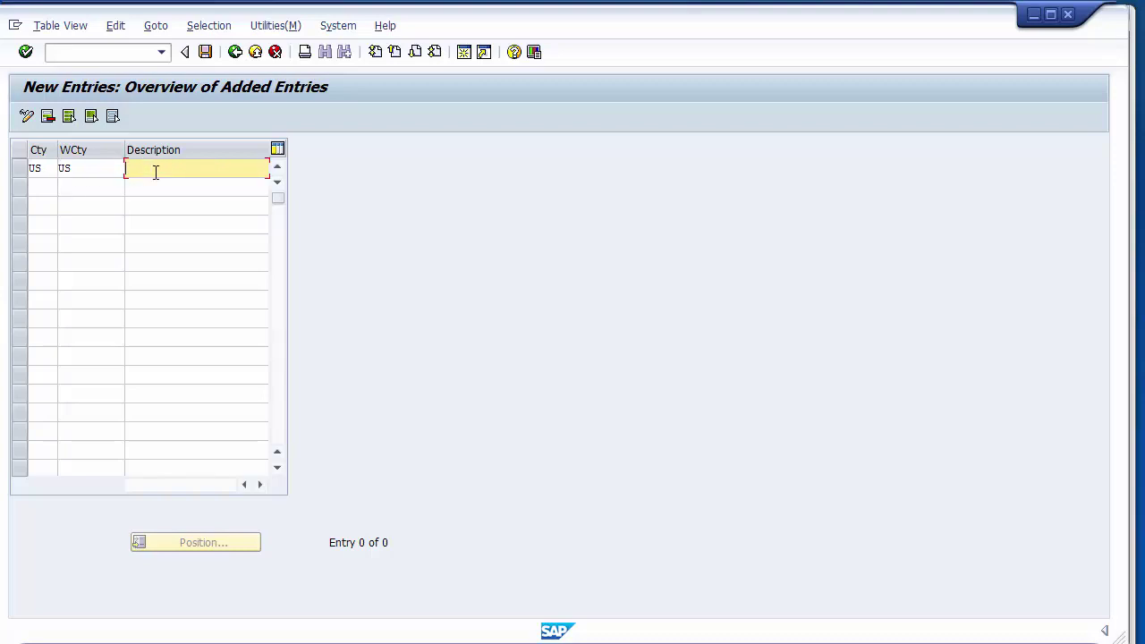
Describe the US key as "USA W/TAX CTY", save it under the FICO Configurations customizing request, and return to the country keys overview.
type("USA")
type(" WCTY")
type("/")
type("TAX CTY")
left_click(205, 53)
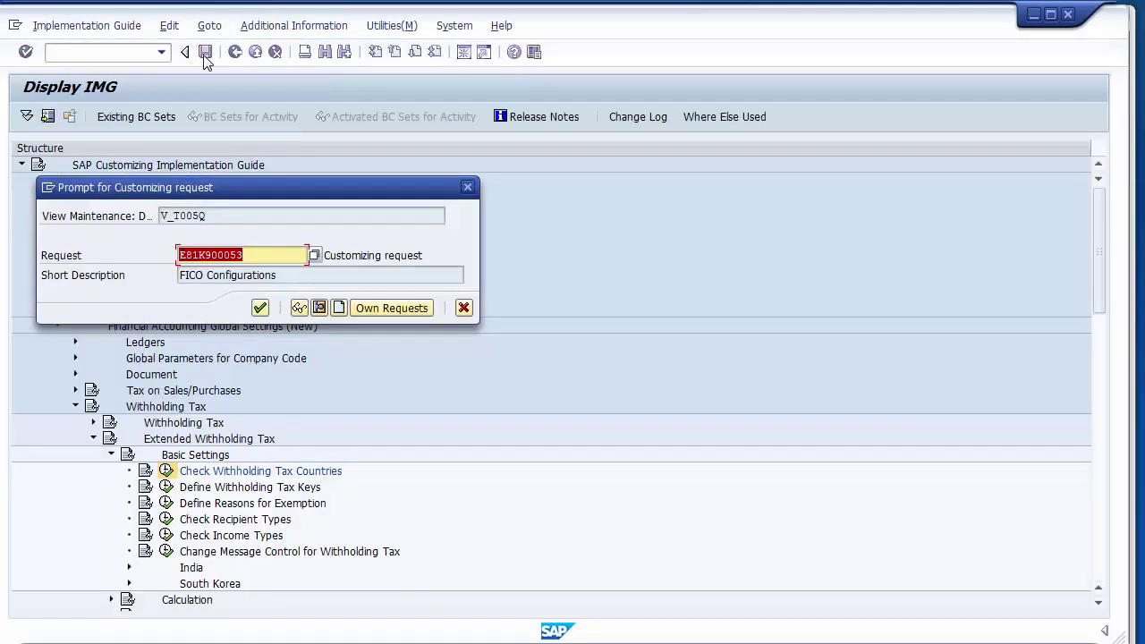
left_click(260, 308)
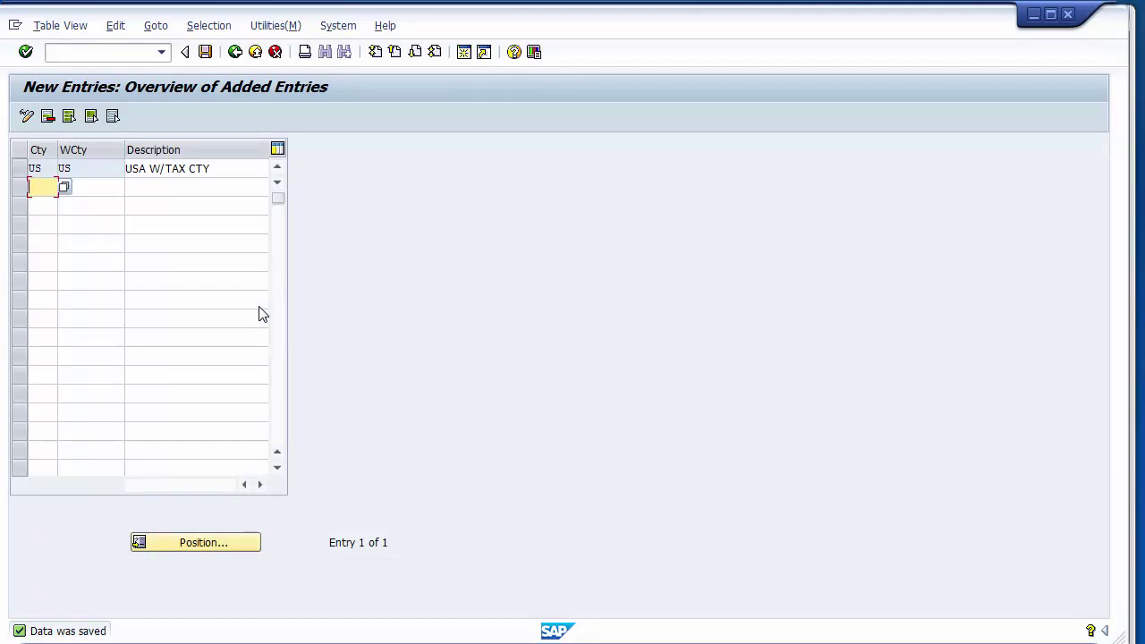
left_click(235, 52)
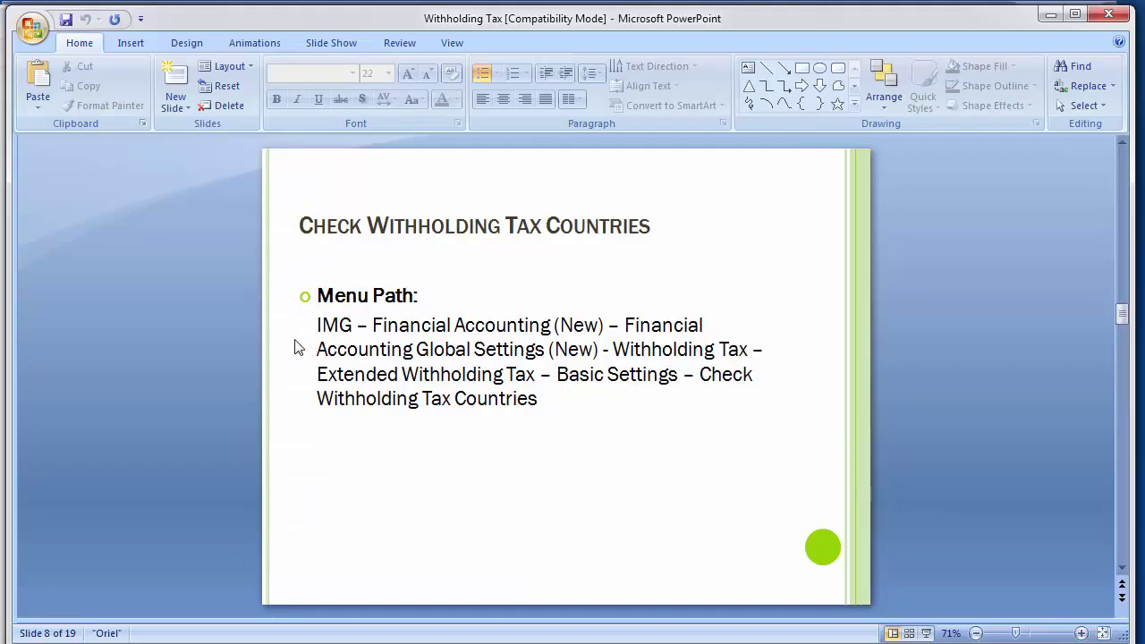
View the PowerPoint slide on official withholding tax keys, switch back to SAP, and open Define Withholding Tax Keys for country US.
scroll(139, 347, "down", 1)
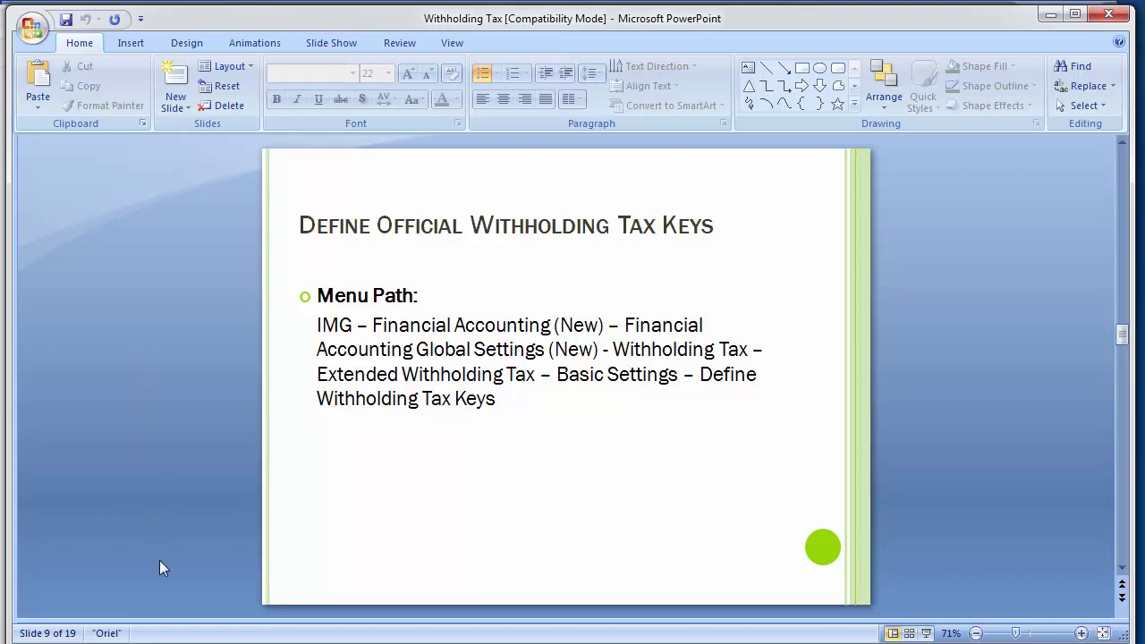
left_click(228, 595)
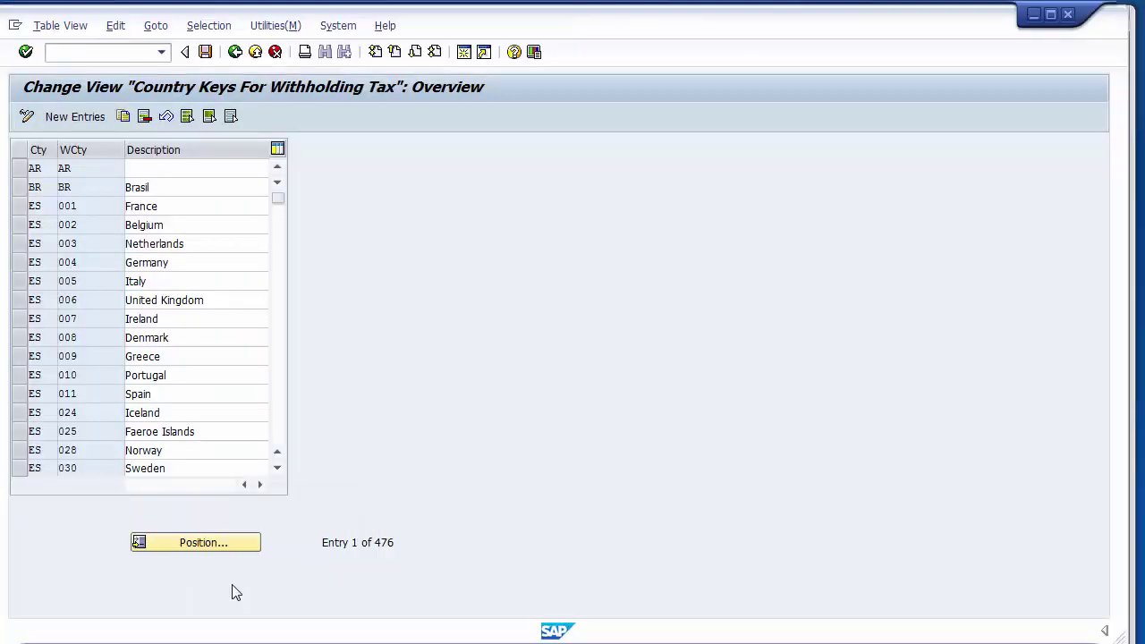
left_click(234, 52)
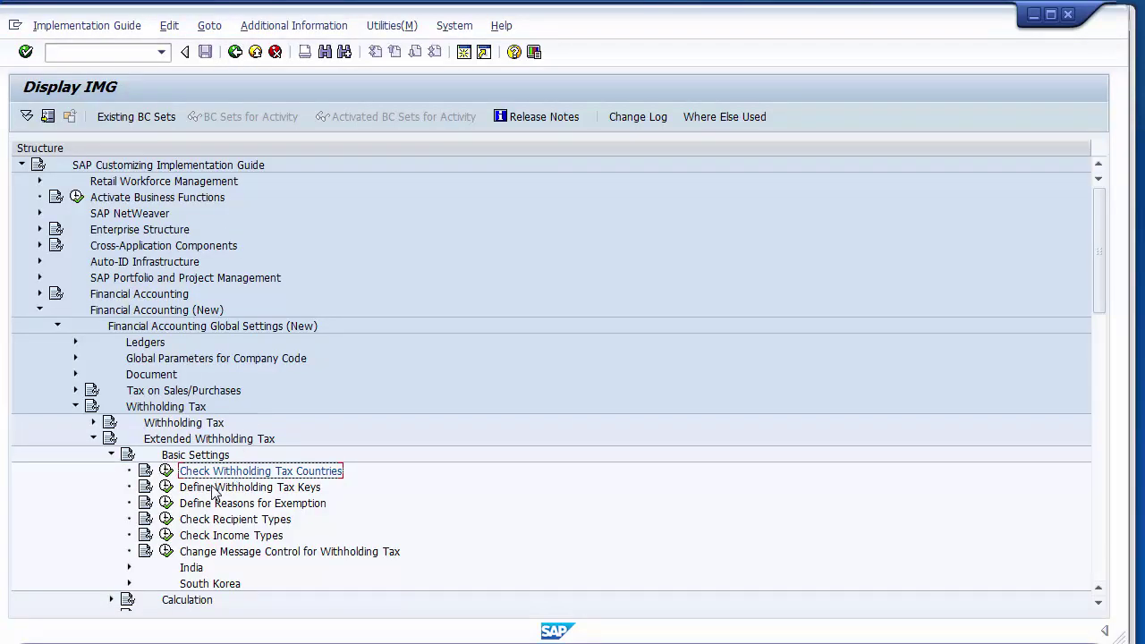
left_click(213, 488)
left_click(166, 488)
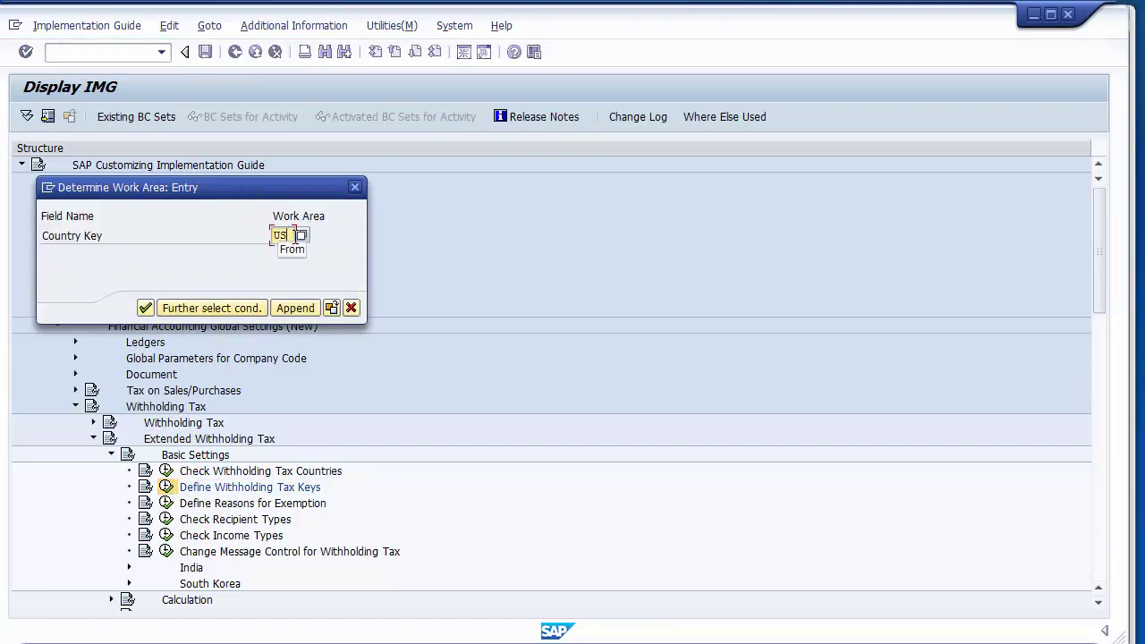
key("Return")
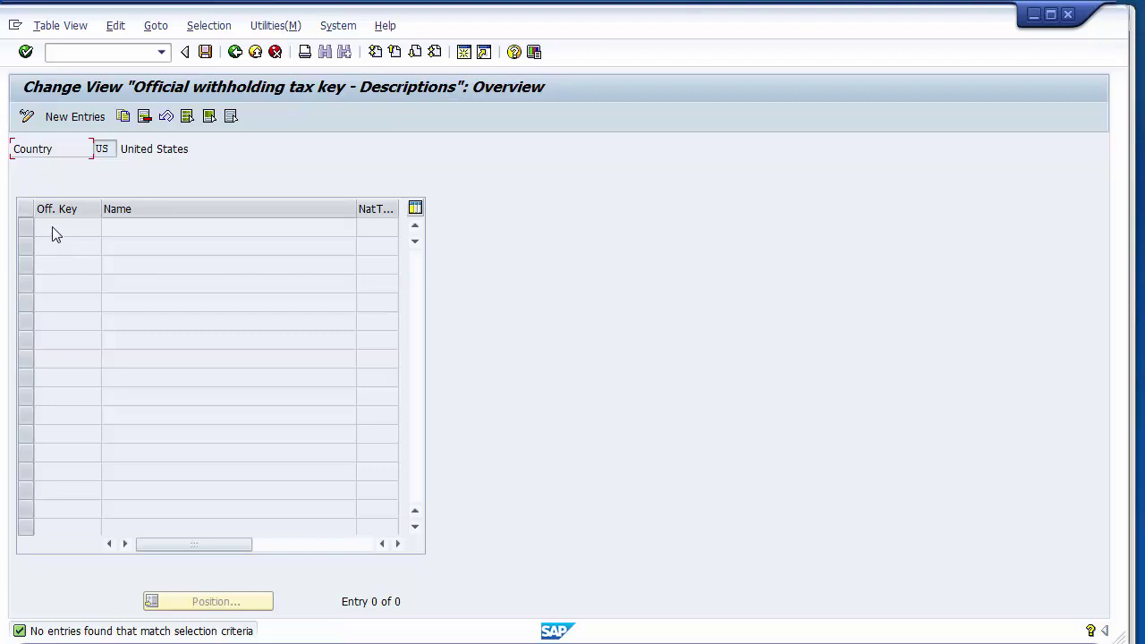
Add a new official withholding tax key 1042 with the name "Official Key for 1042 Reporting".
left_click(71, 121)
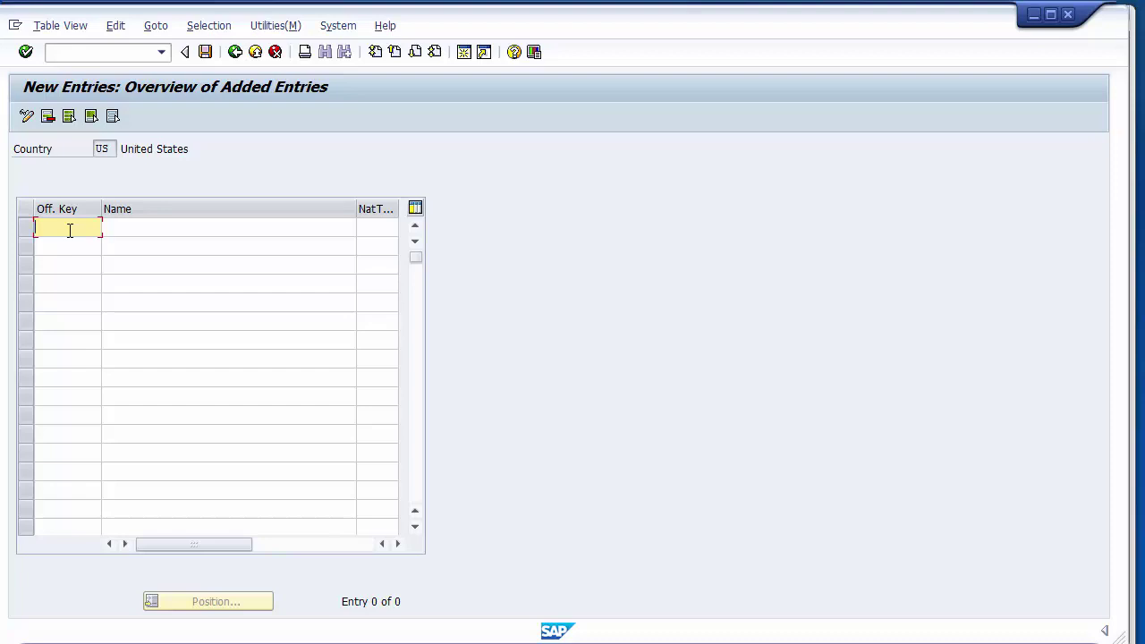
key("Down")
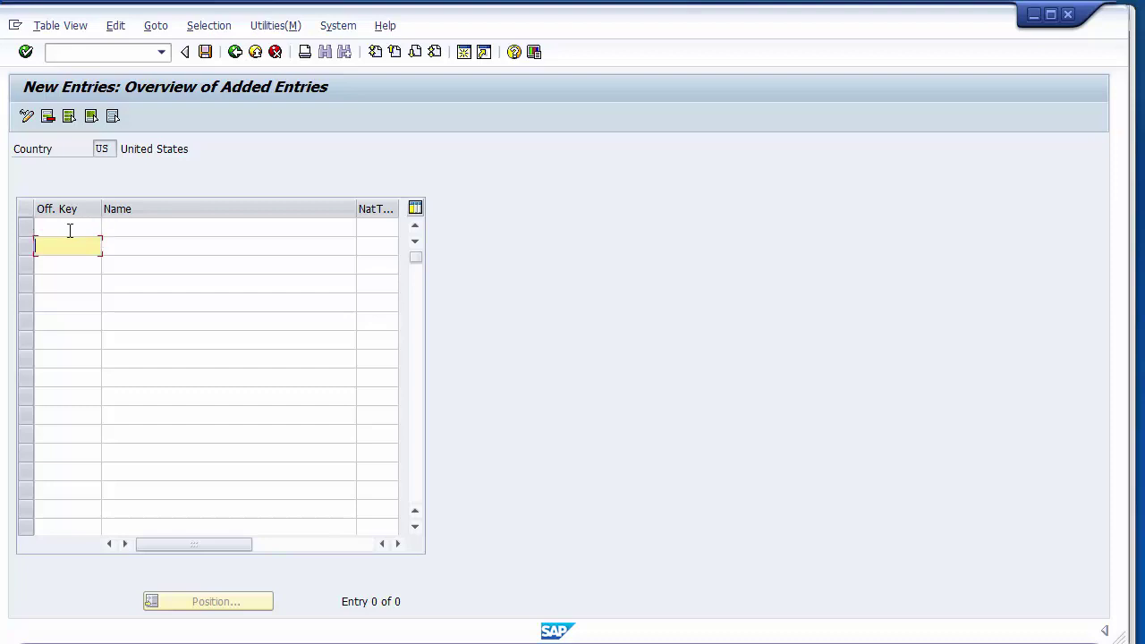
left_click(69, 230)
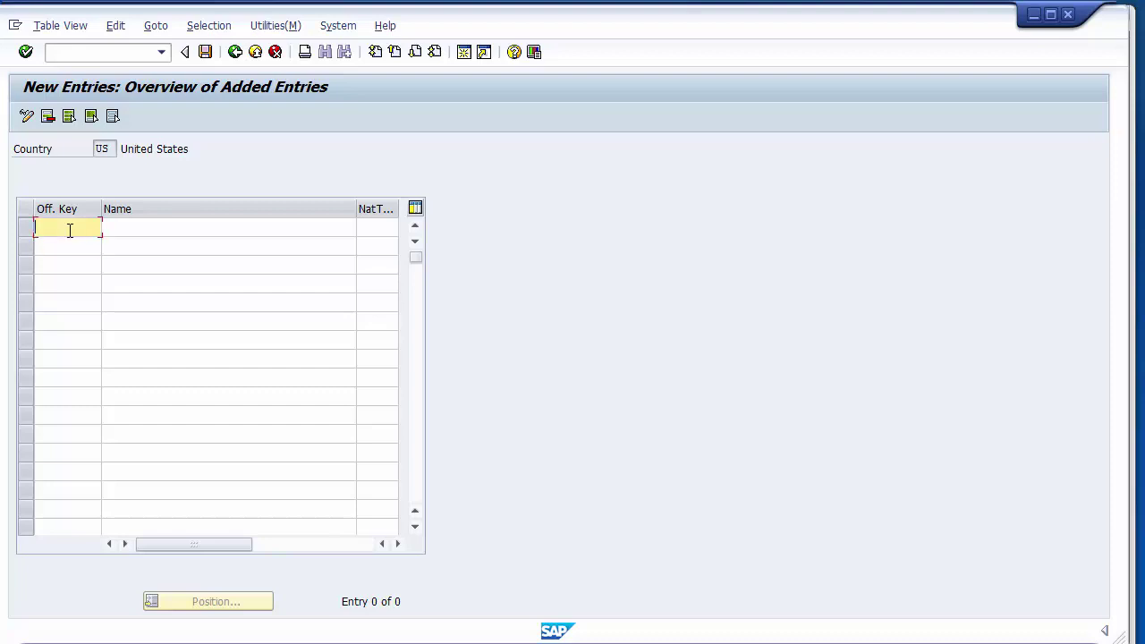
type("1042")
key("Tab")
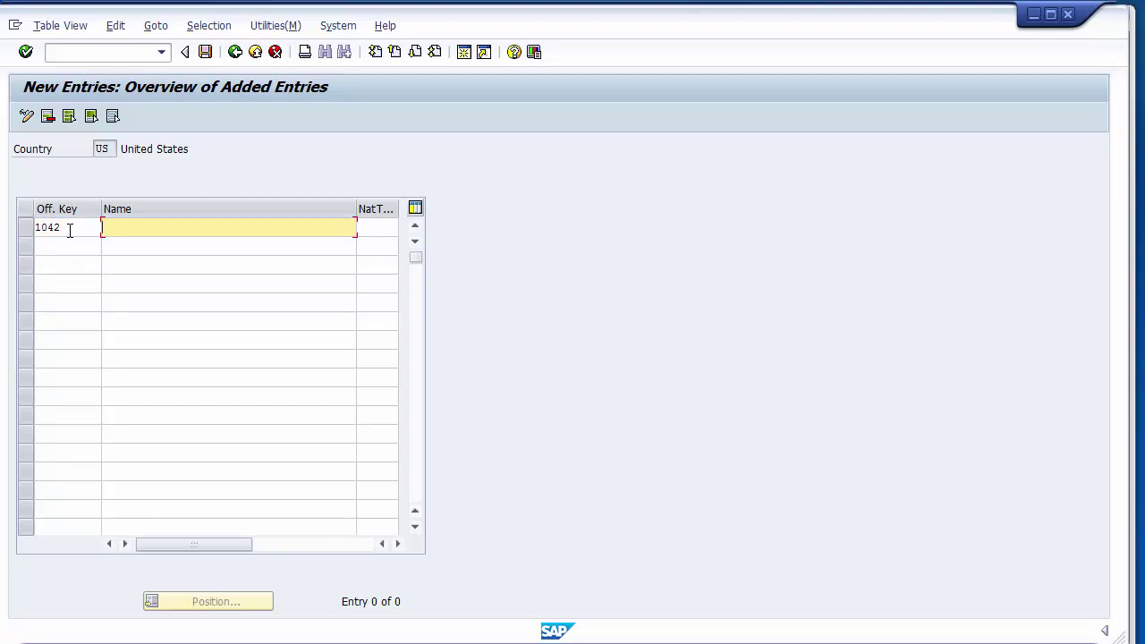
key("BackSpace")
key("Down")
key("Down")
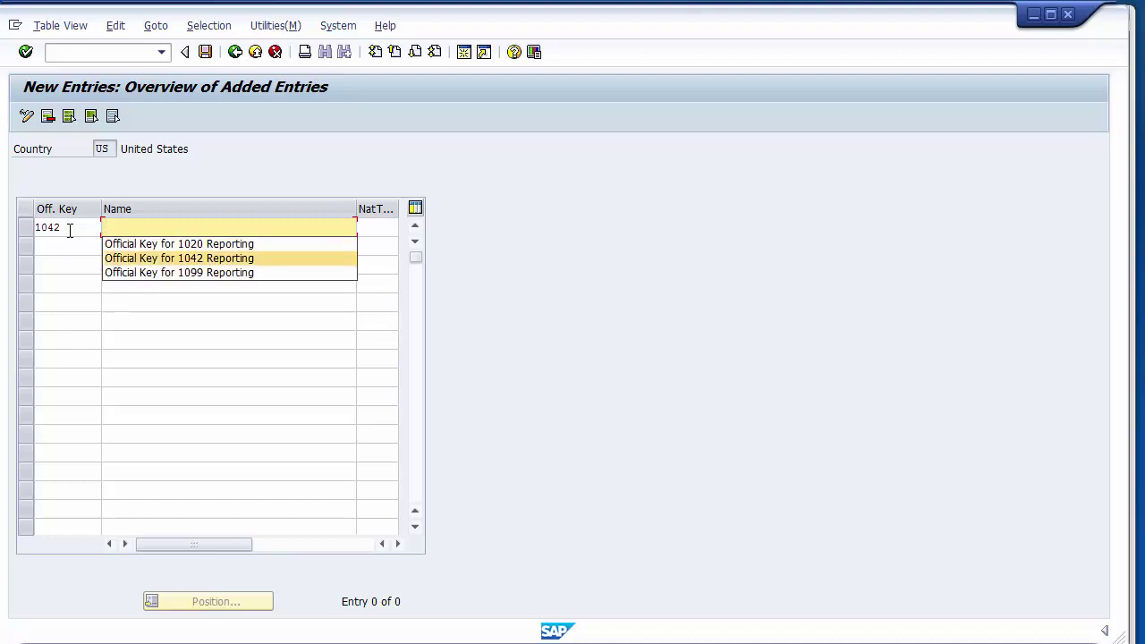
key("Return")
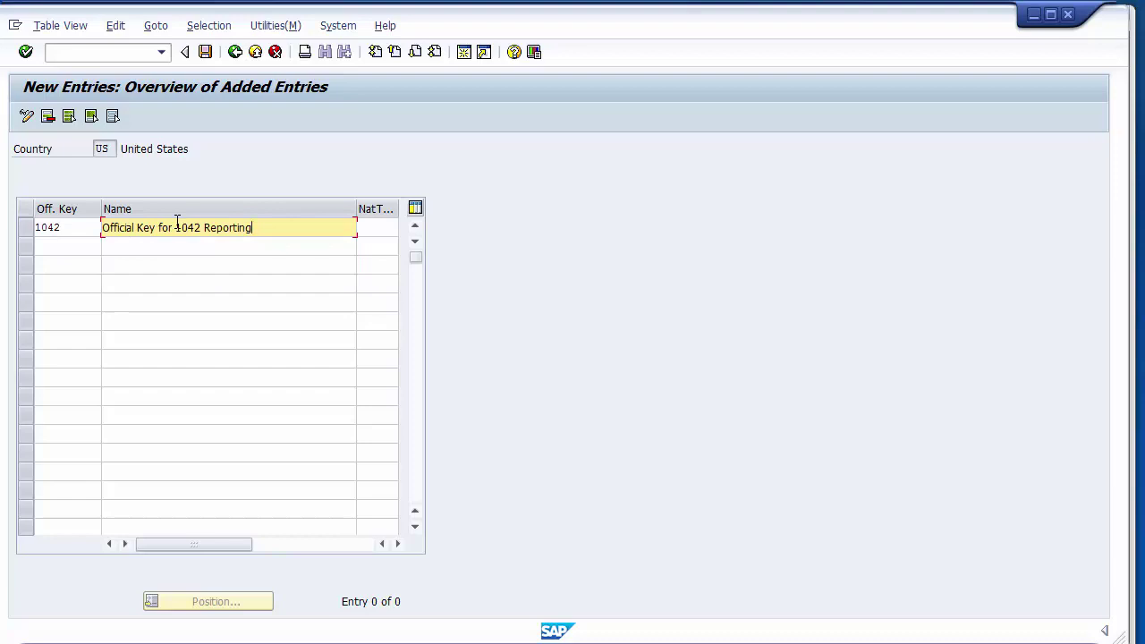
Add official key 1099 named "Official Key for 1099 Reporting" and save the new keys under the FICO Configurations customizing request.
left_click(76, 247)
type("1099")
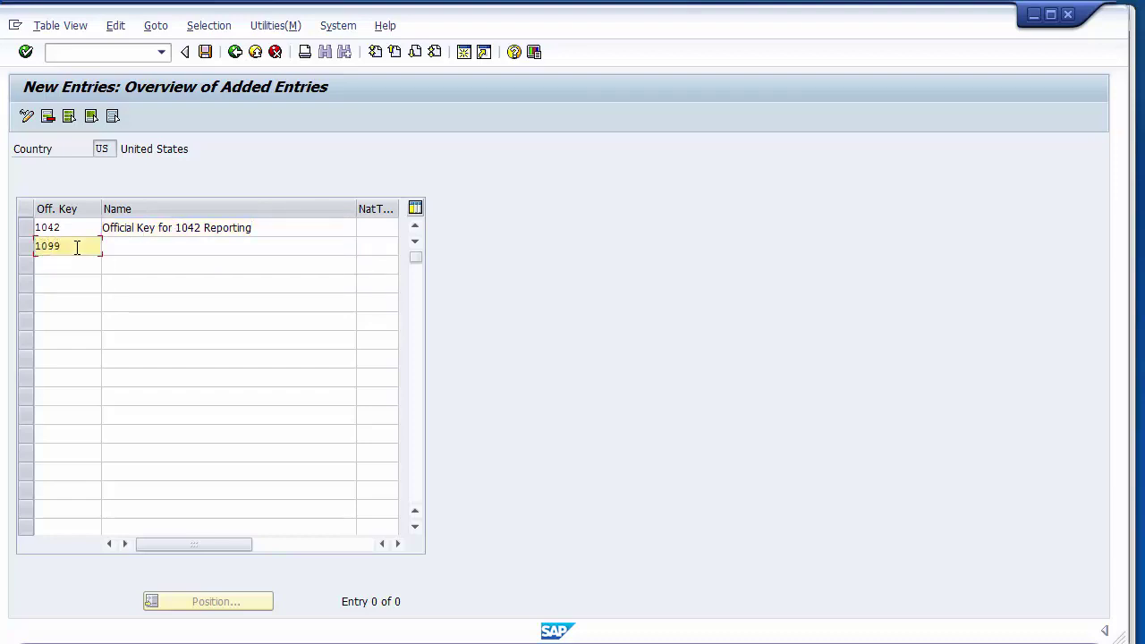
key("Tab")
key("Down")
key("Down")
key("Down")
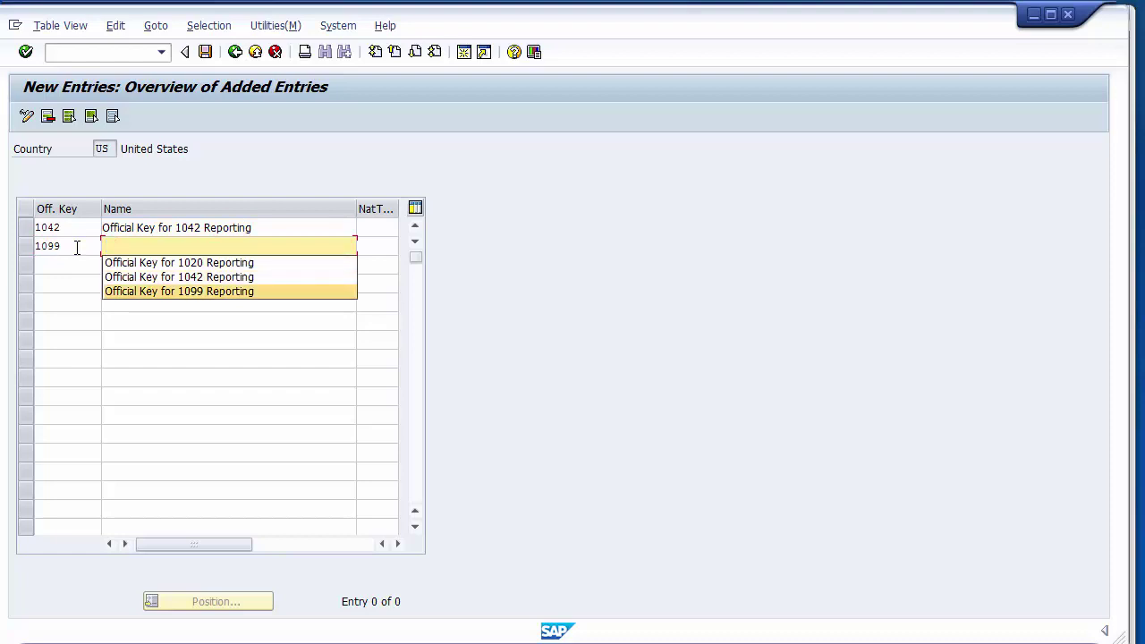
key("Return")
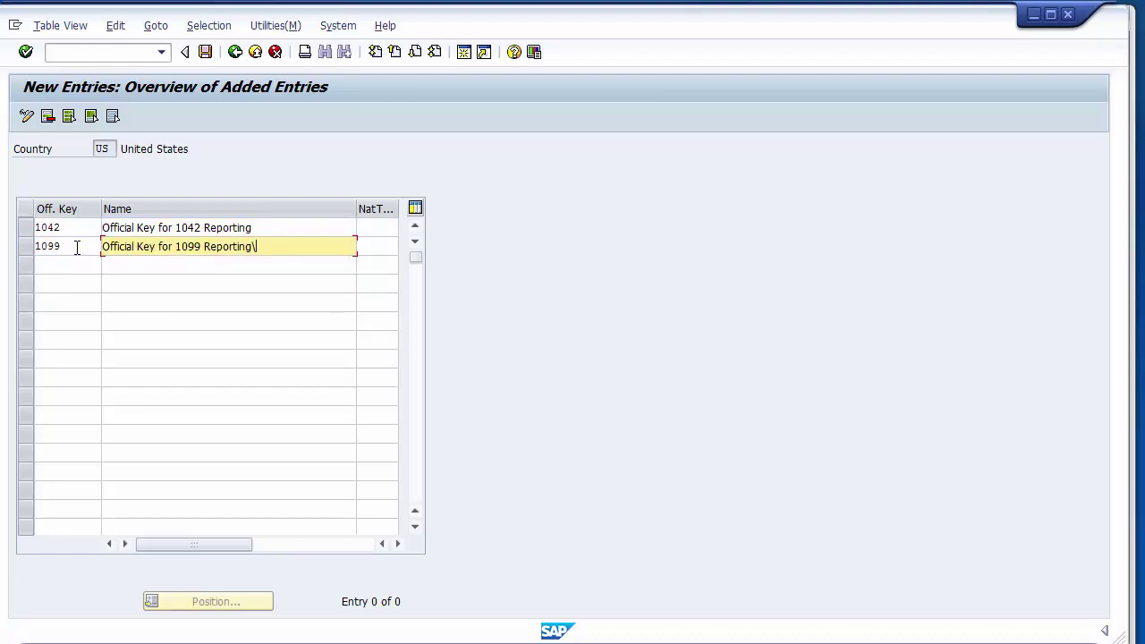
key("BackSpace")
left_click(205, 53)
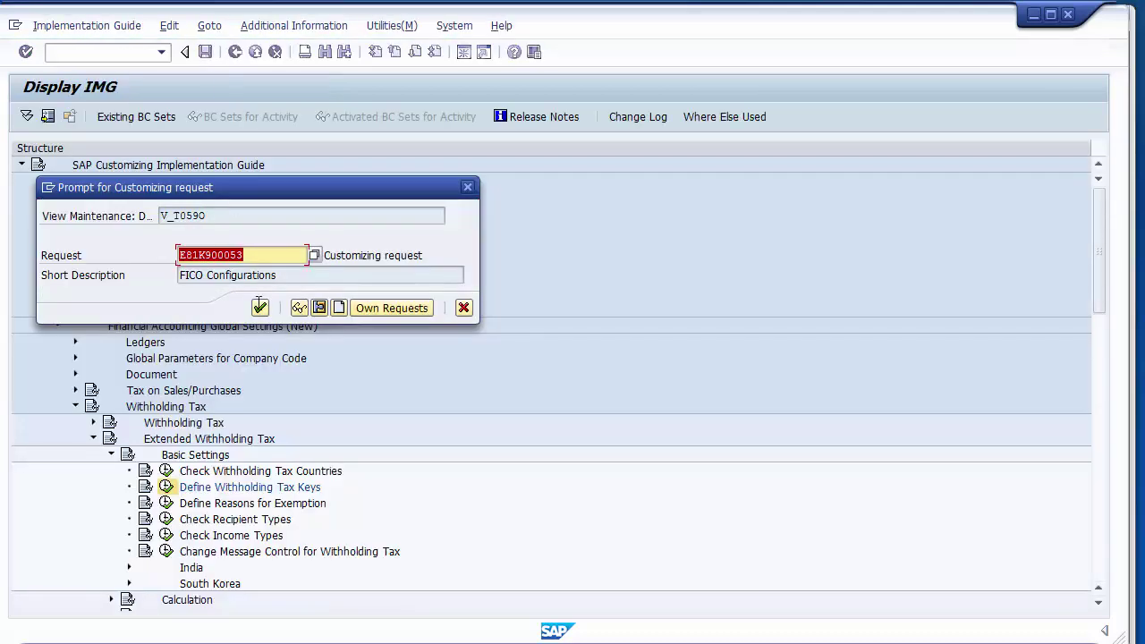
left_click(259, 307)
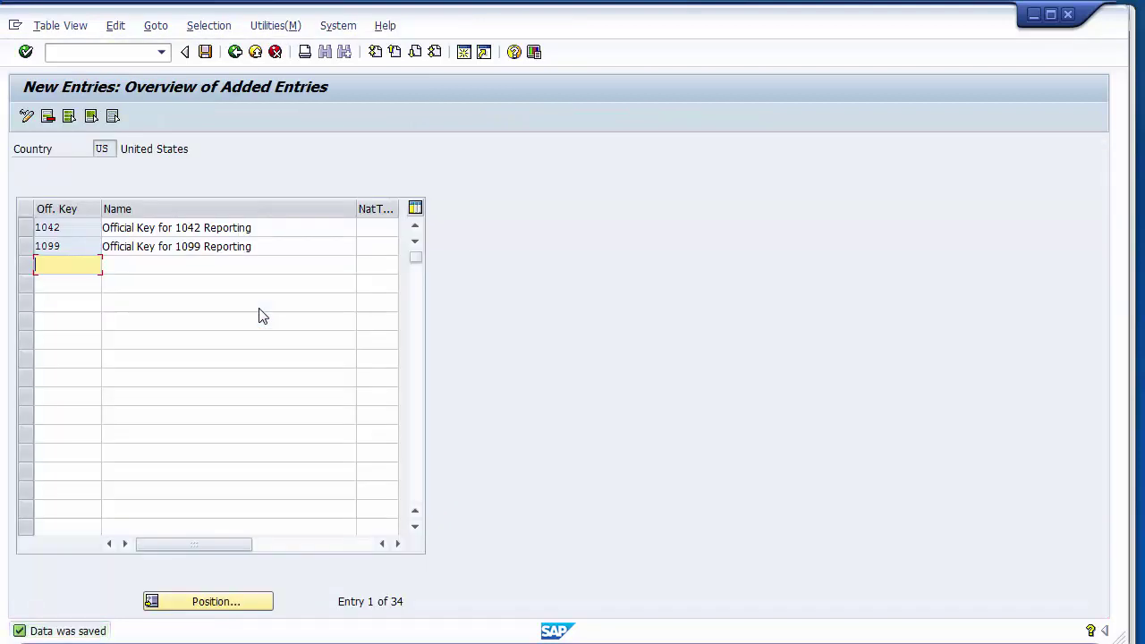
Switch to PowerPoint and advance to the Define Reasons for Exemption slide.
key("alt+Tab")
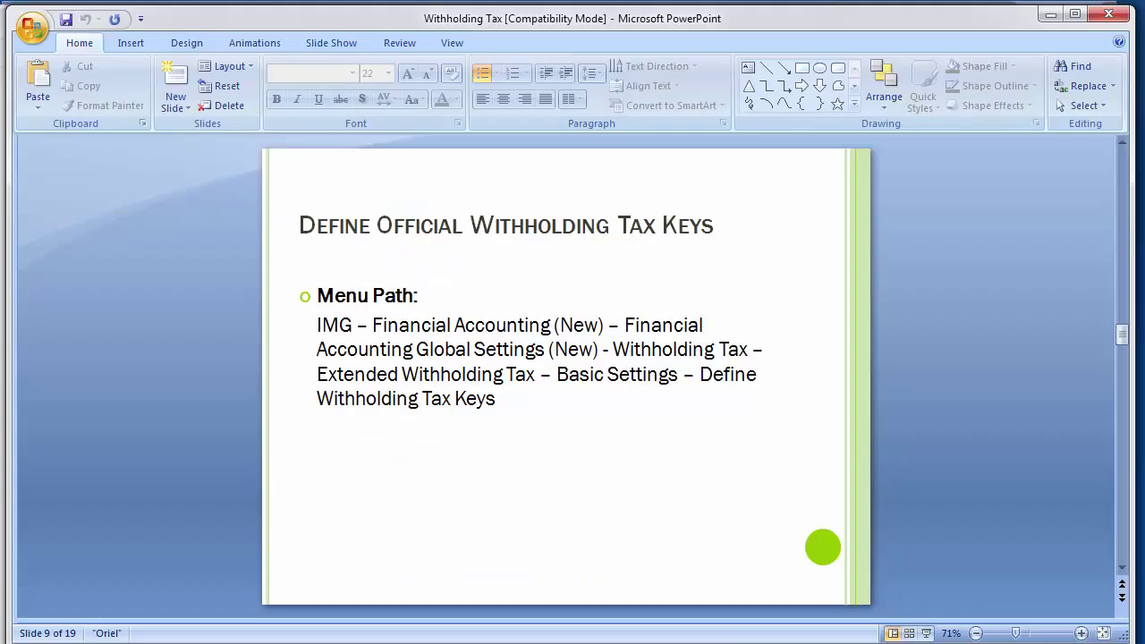
key("Page_Down")
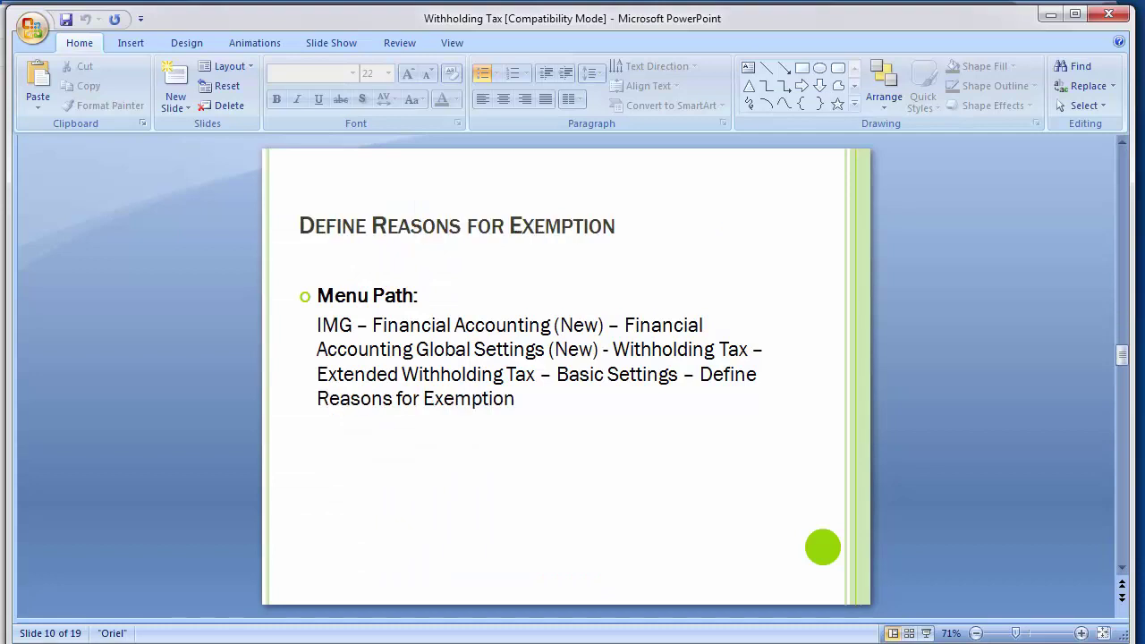
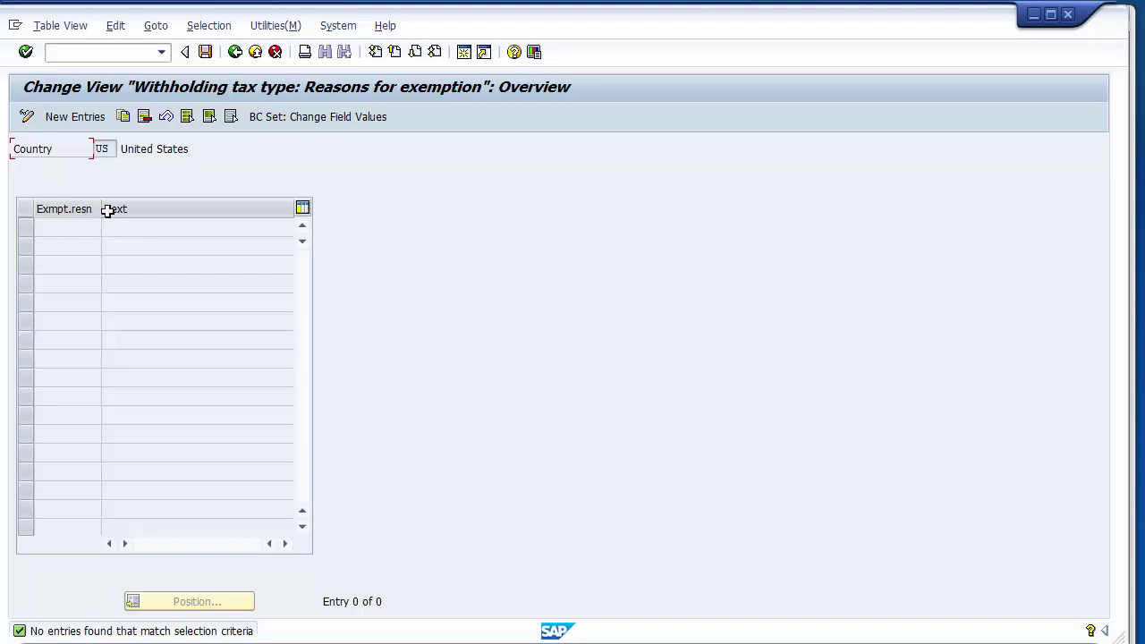
Add exemption reason ZE with the text "Exempt as per Withholding Tax" and save it under the FICO Configurations customizing request.
left_click(77, 120)
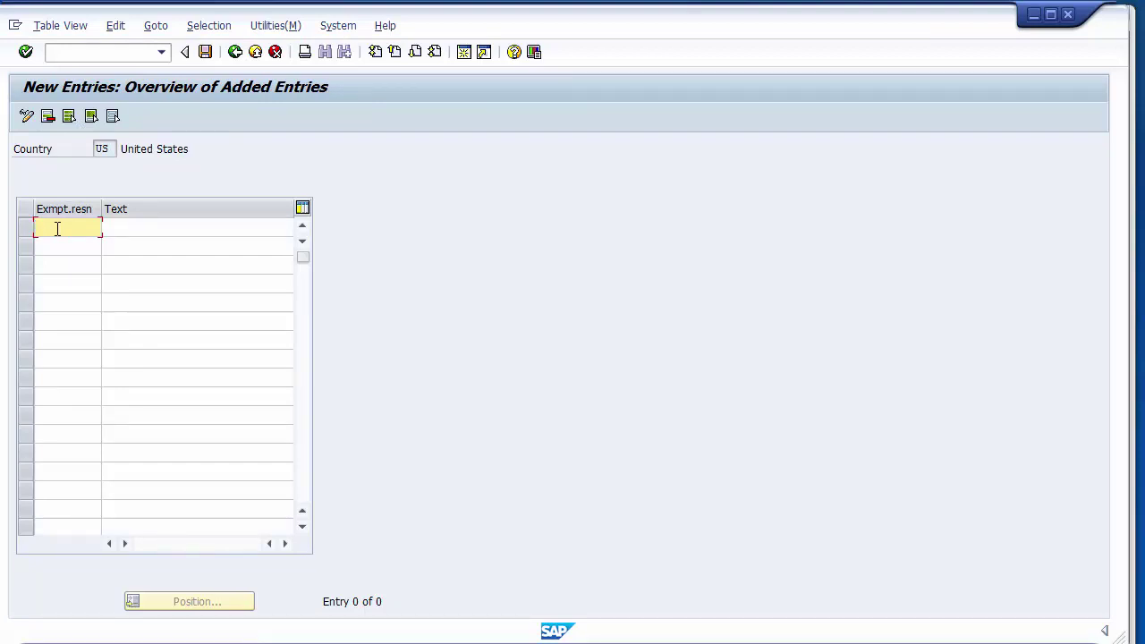
type("ZE")
key("Tab")
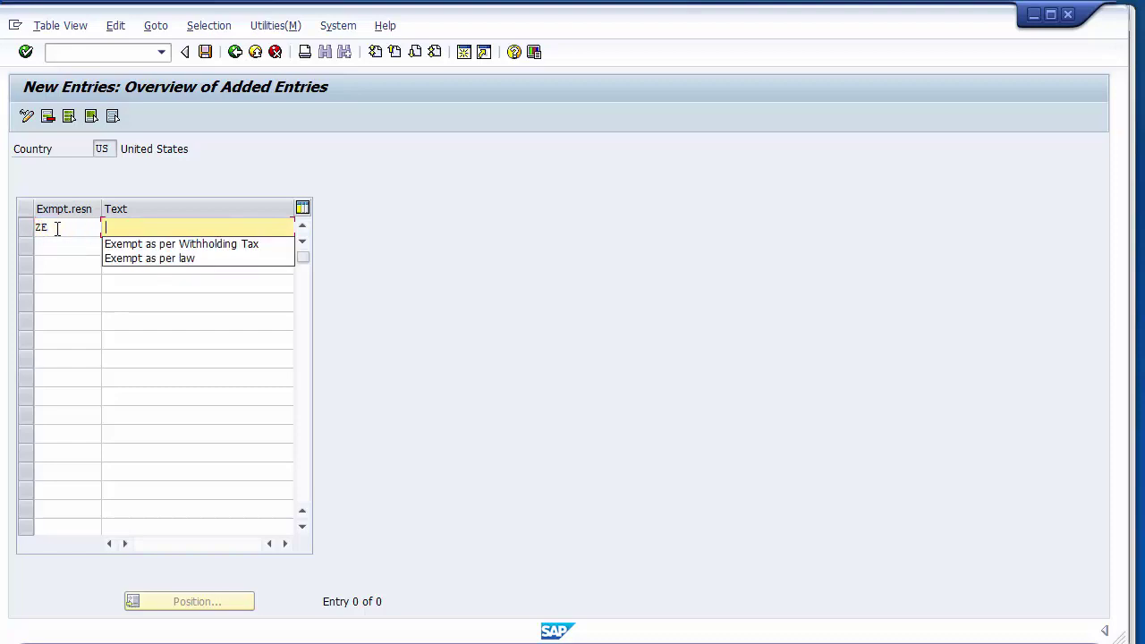
key("Down")
key("Return")
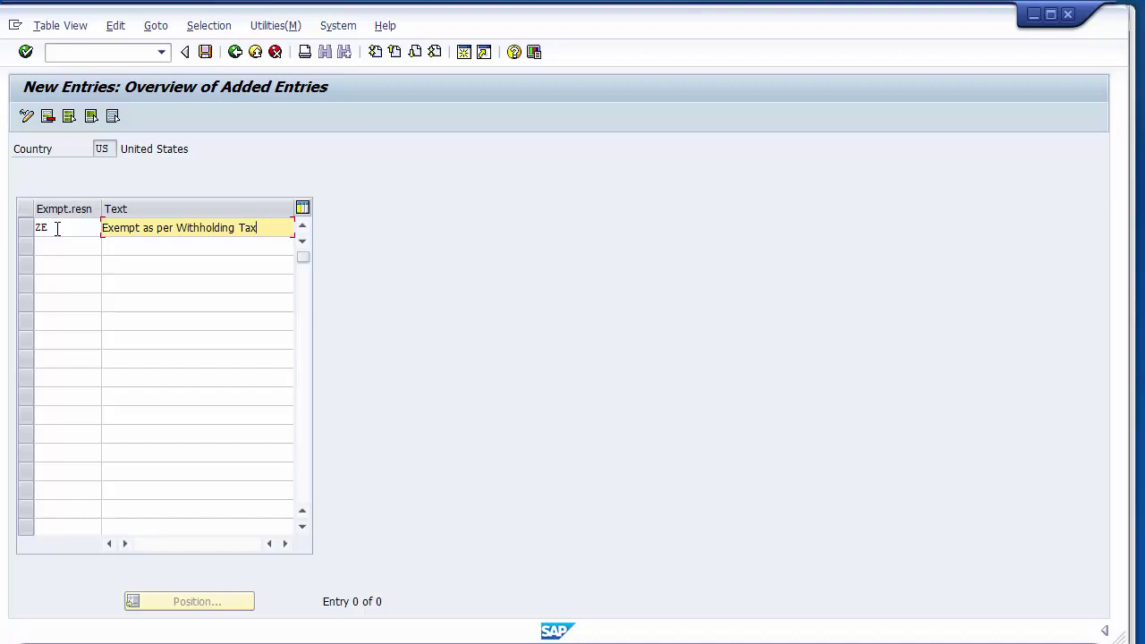
left_click(205, 54)
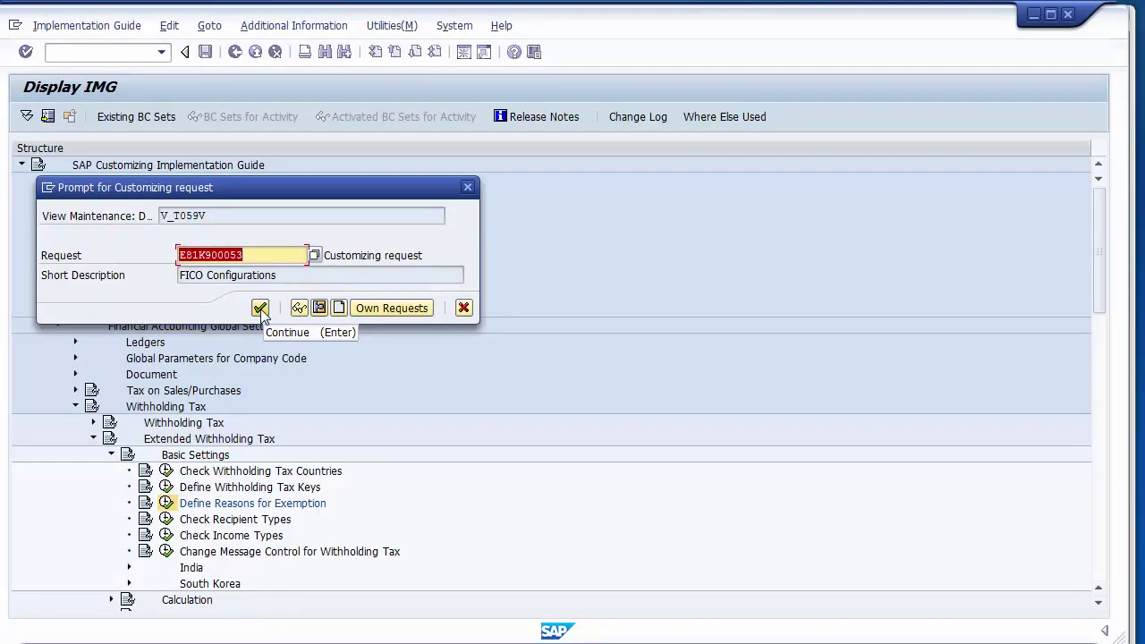
left_click(259, 309)
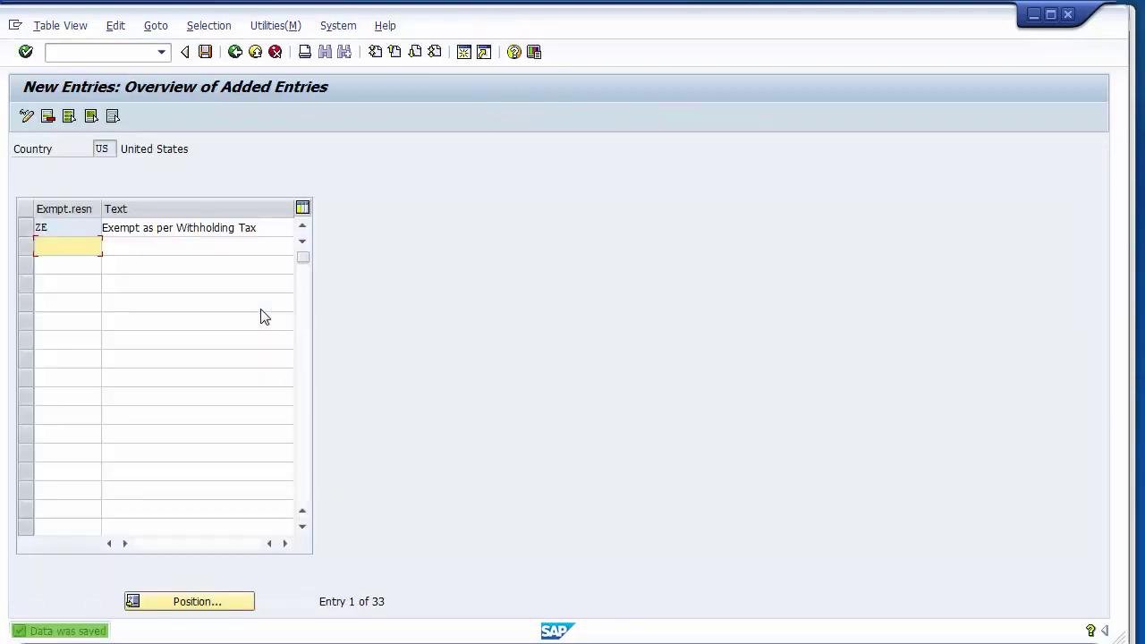
Leave the new exemption reason entries and advance the PowerPoint presentation past the Define Reasons for Exemption slide.
left_click(235, 52)
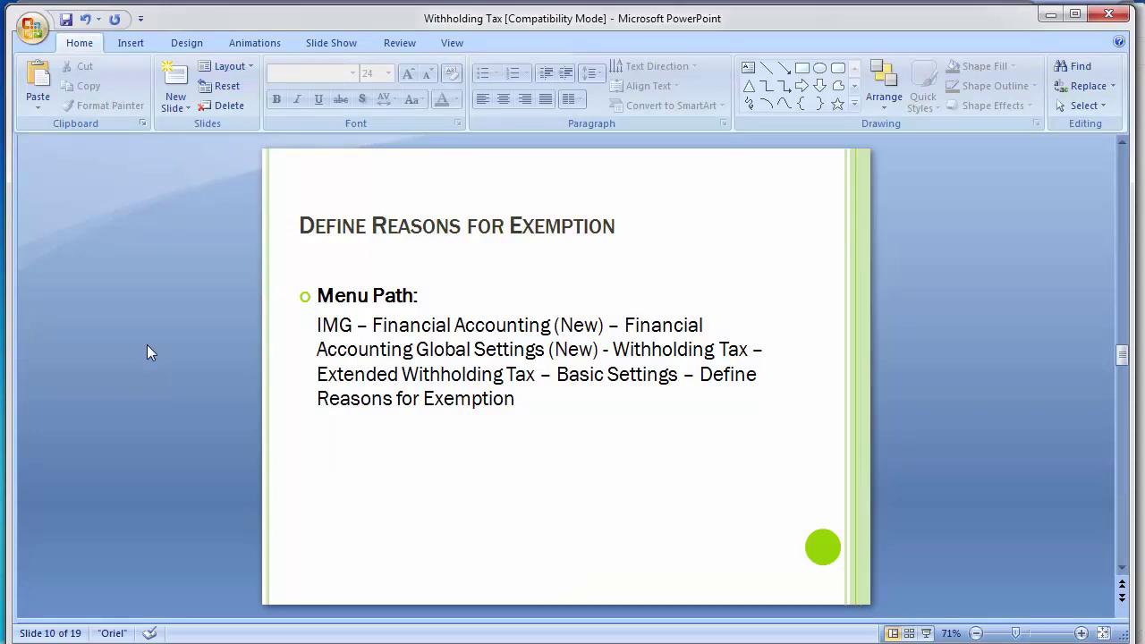
scroll(147, 344, "down", 1)
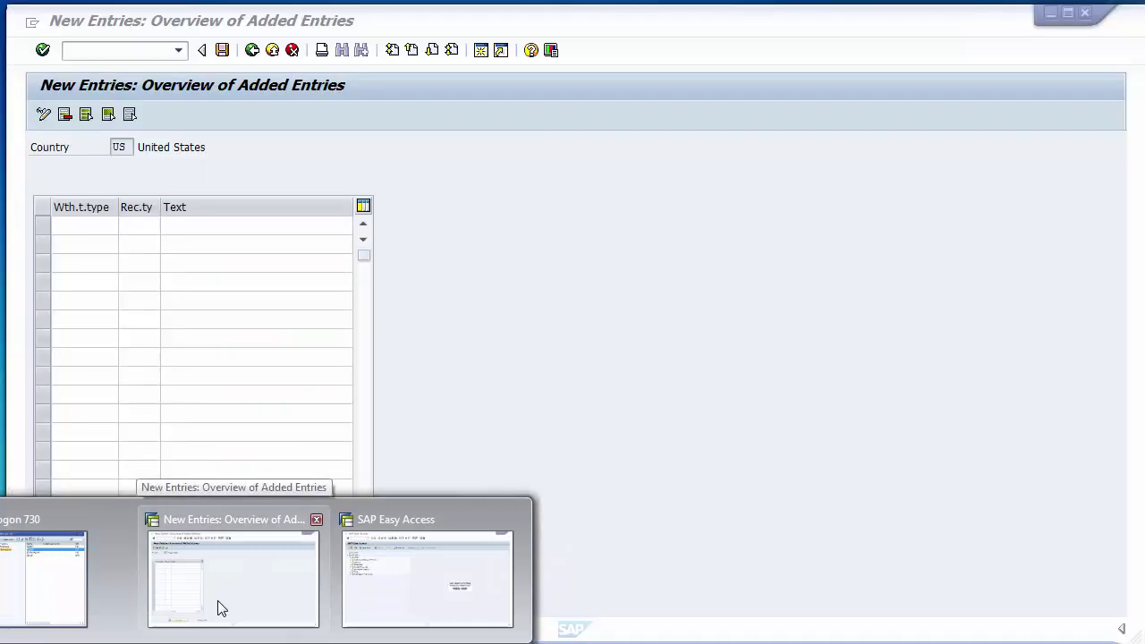
Return to SAP, leave the recipient type entries, and expand Withholding Tax Type under Calculation in the Implementation Guide, with Basic Settings collapsed.
left_click(217, 600)
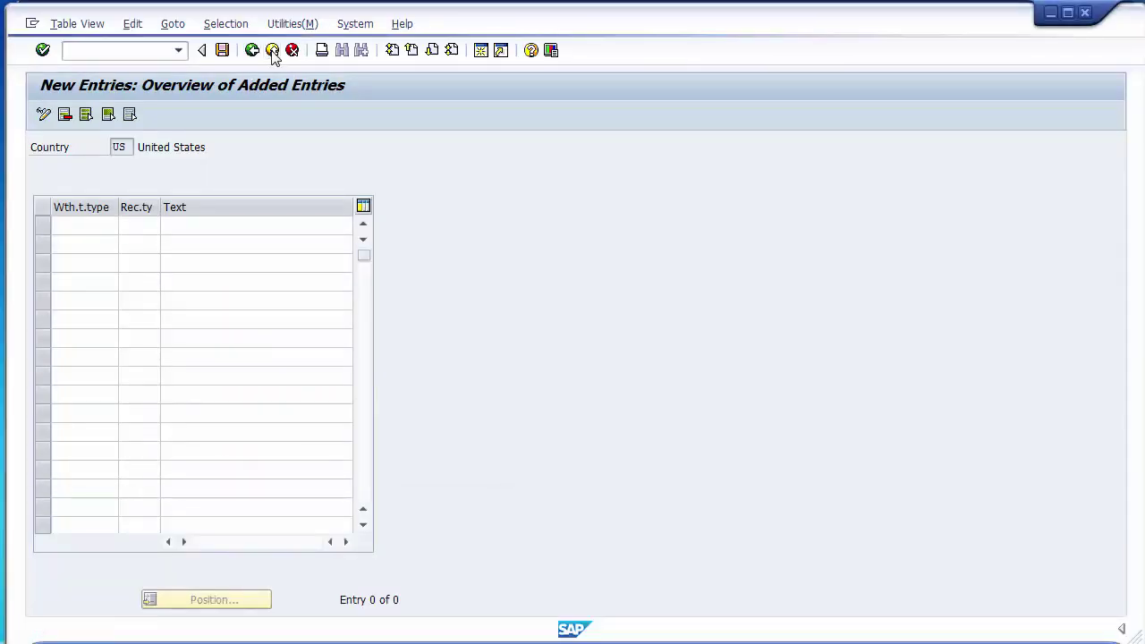
left_click(272, 51)
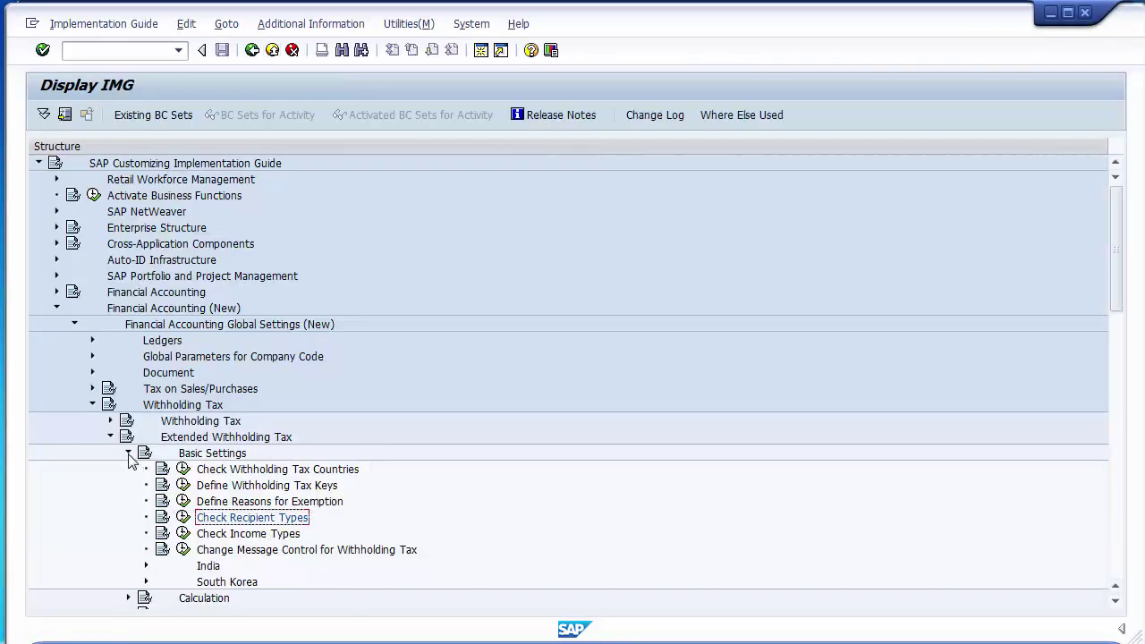
left_click(129, 455)
left_click(129, 470)
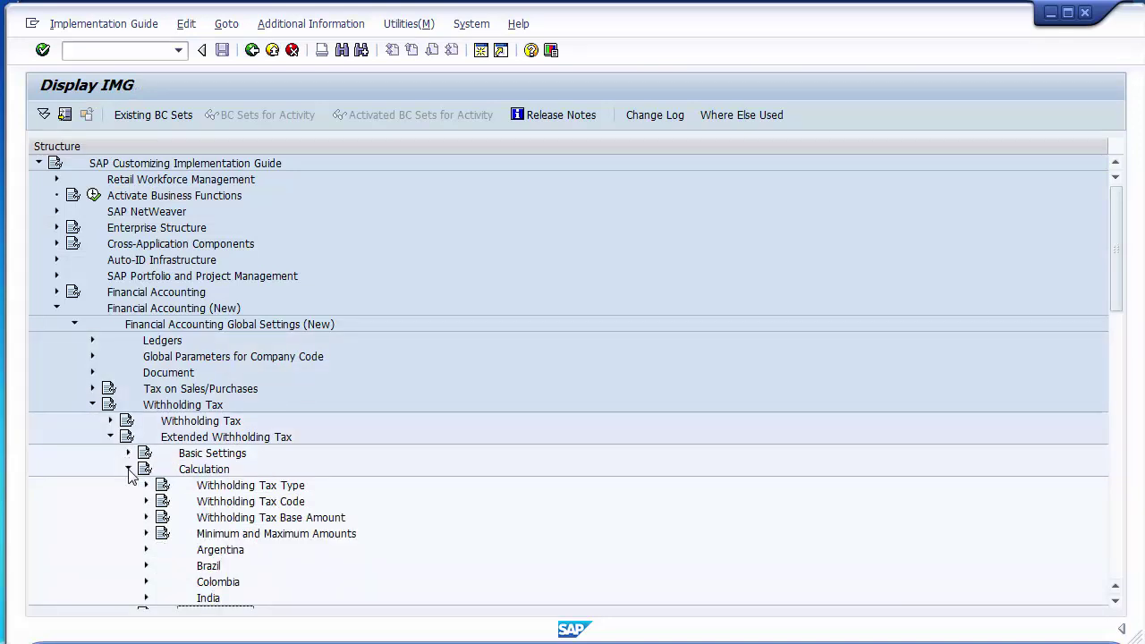
left_click(224, 487)
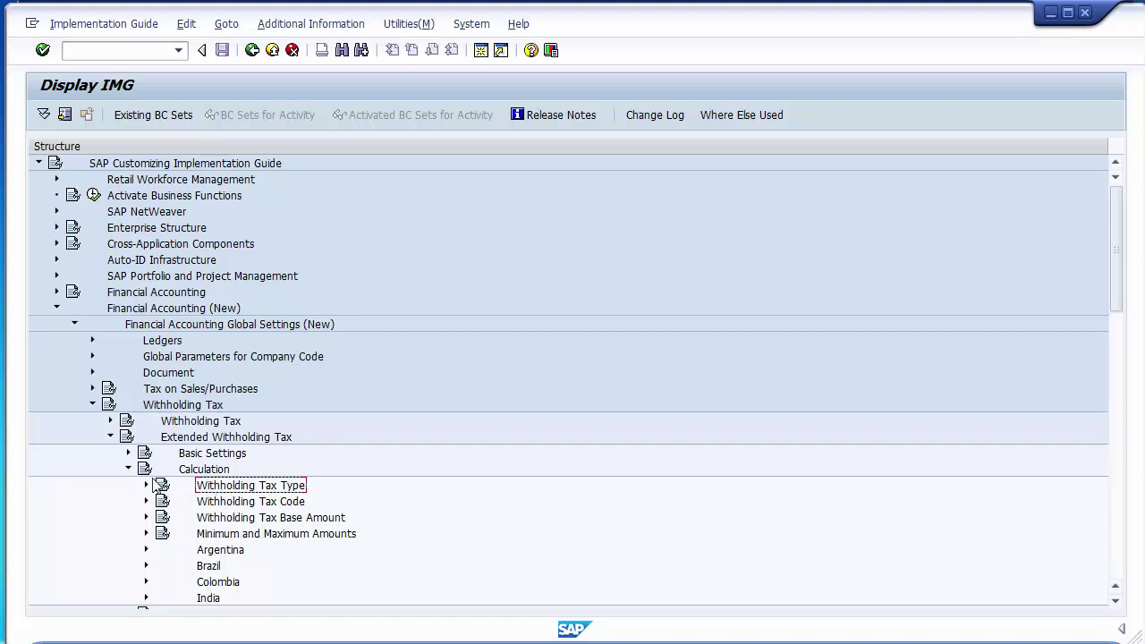
left_click(146, 486)
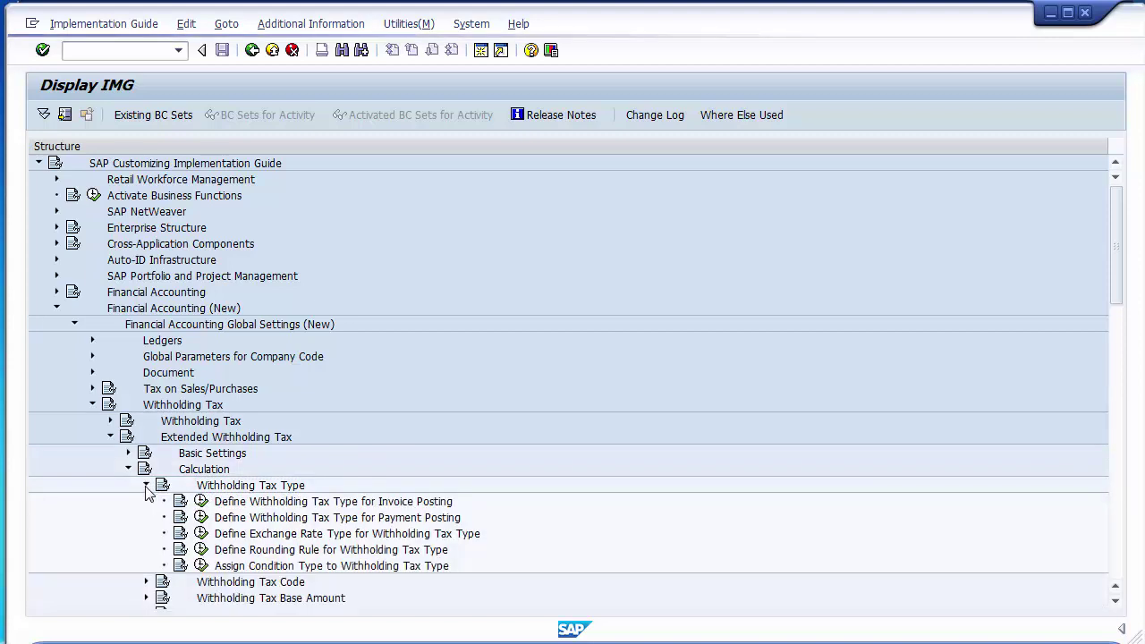
Open the Define Withholding Tax Type for Invoice Posting activity for country key US.
left_click(380, 503)
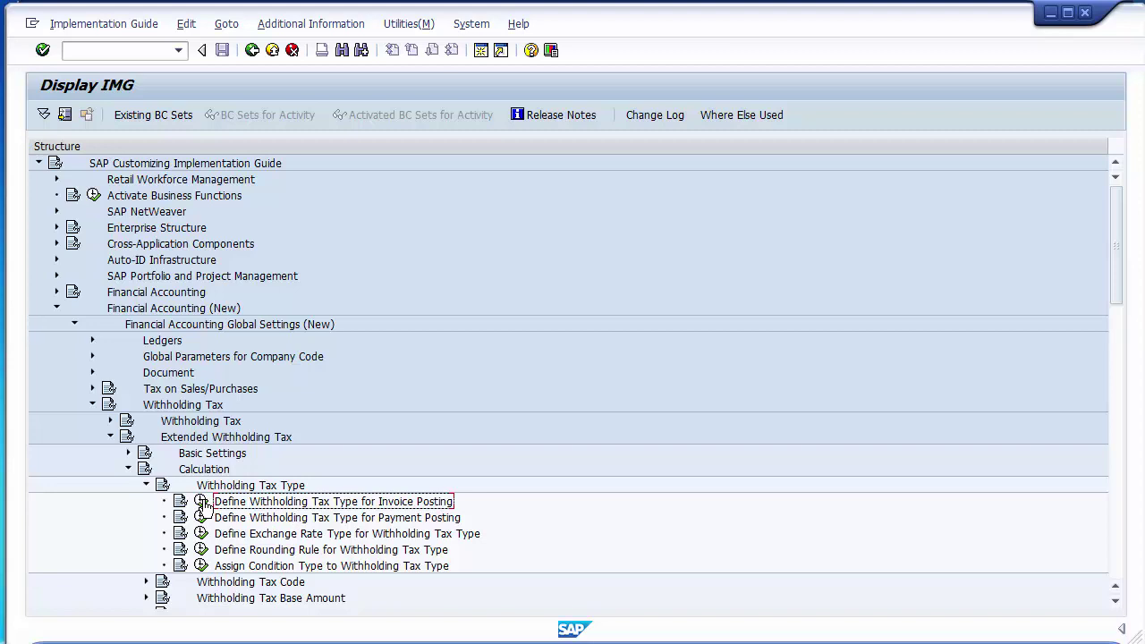
left_click(202, 501)
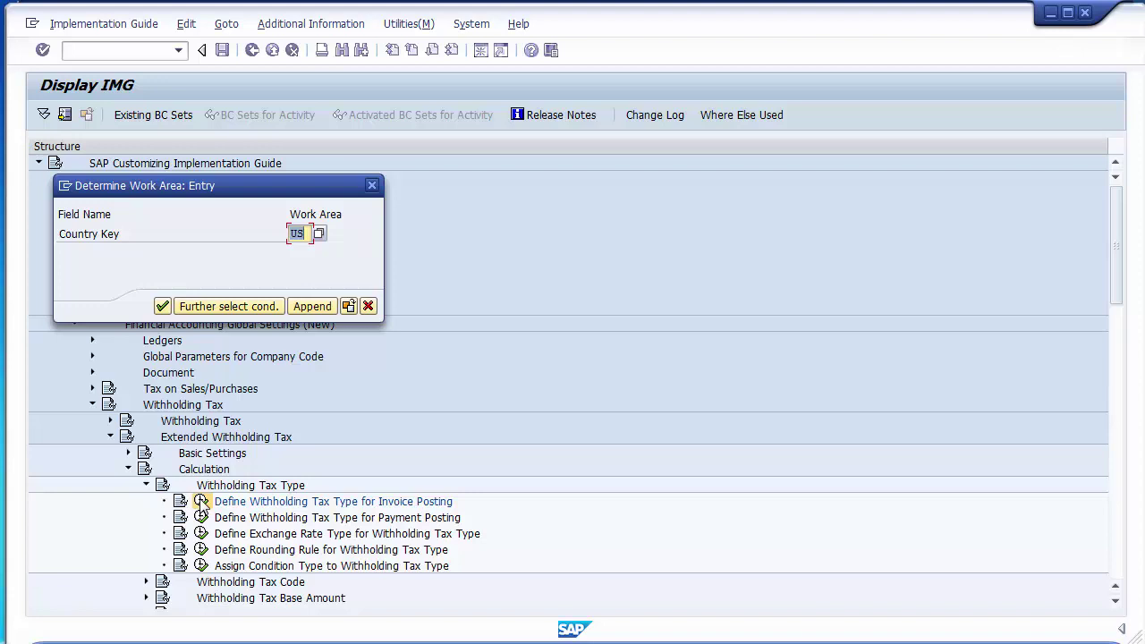
key("Return")
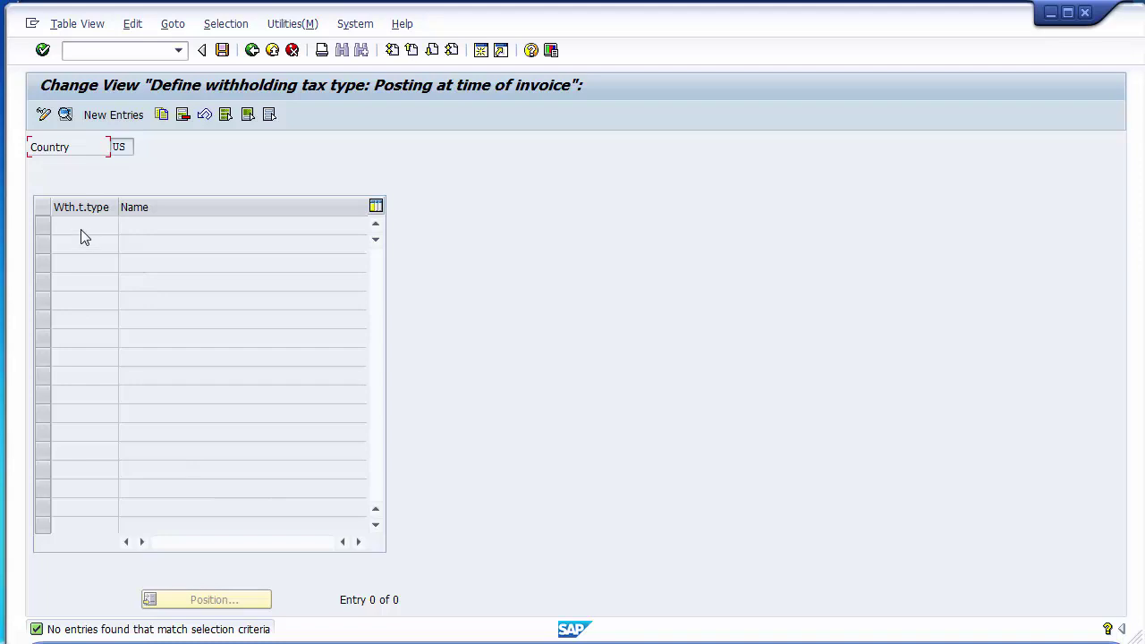
Create a new withholding tax type N1 with the description "1099 Withholding Tax Type for Invoice".
left_click(100, 122)
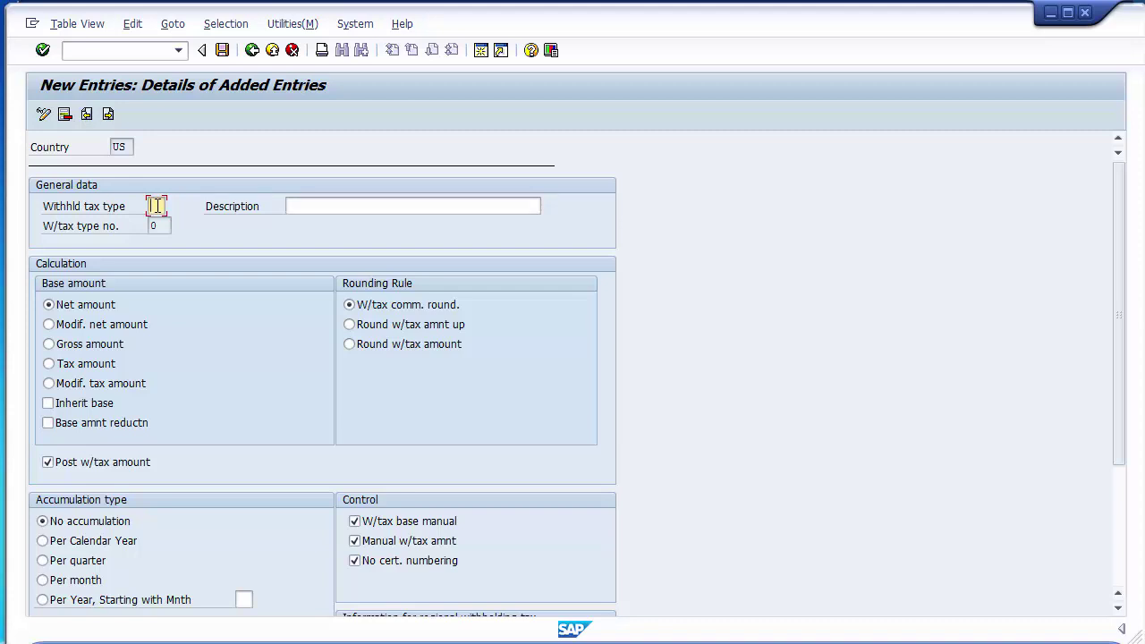
type("N1")
left_click(326, 205)
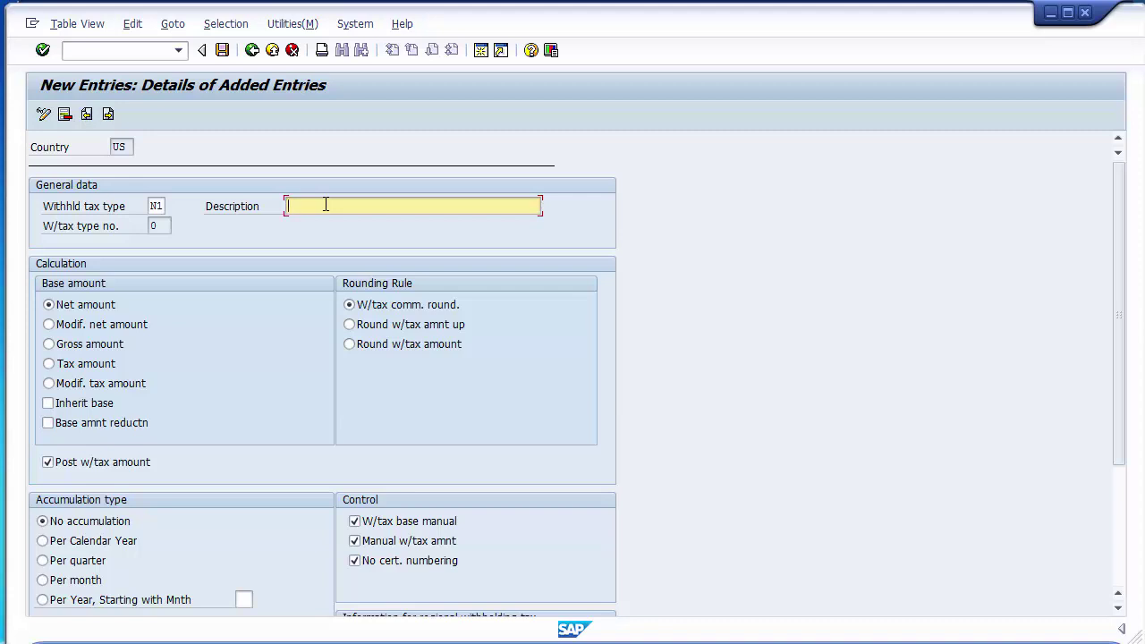
type("1099")
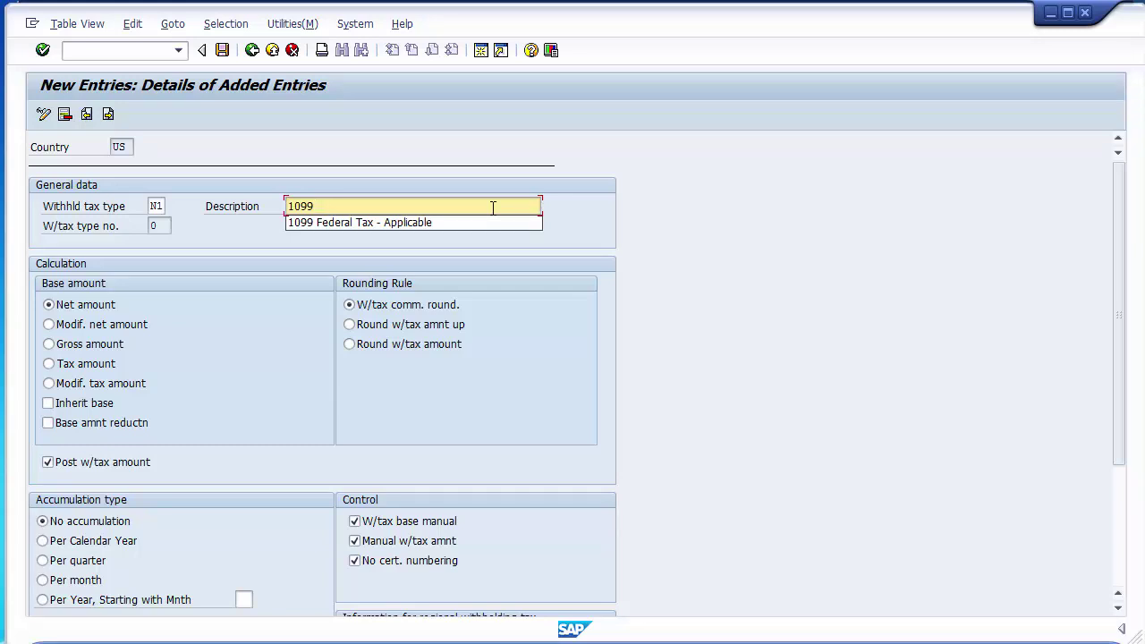
type(" Withholding Tax Type for Invoice PO")
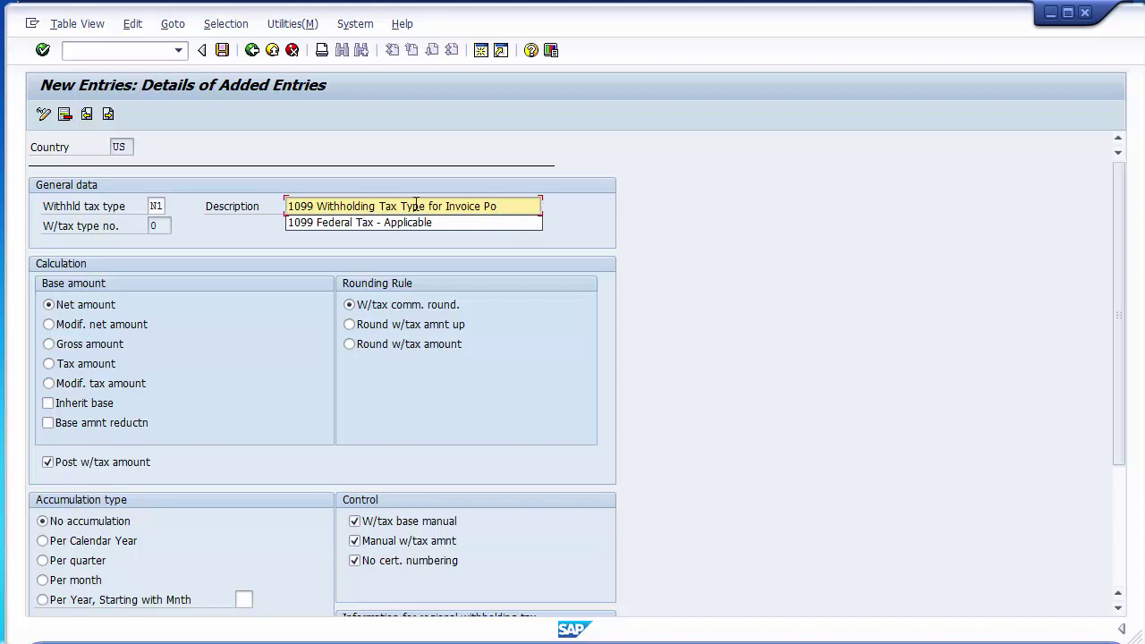
left_click(503, 205)
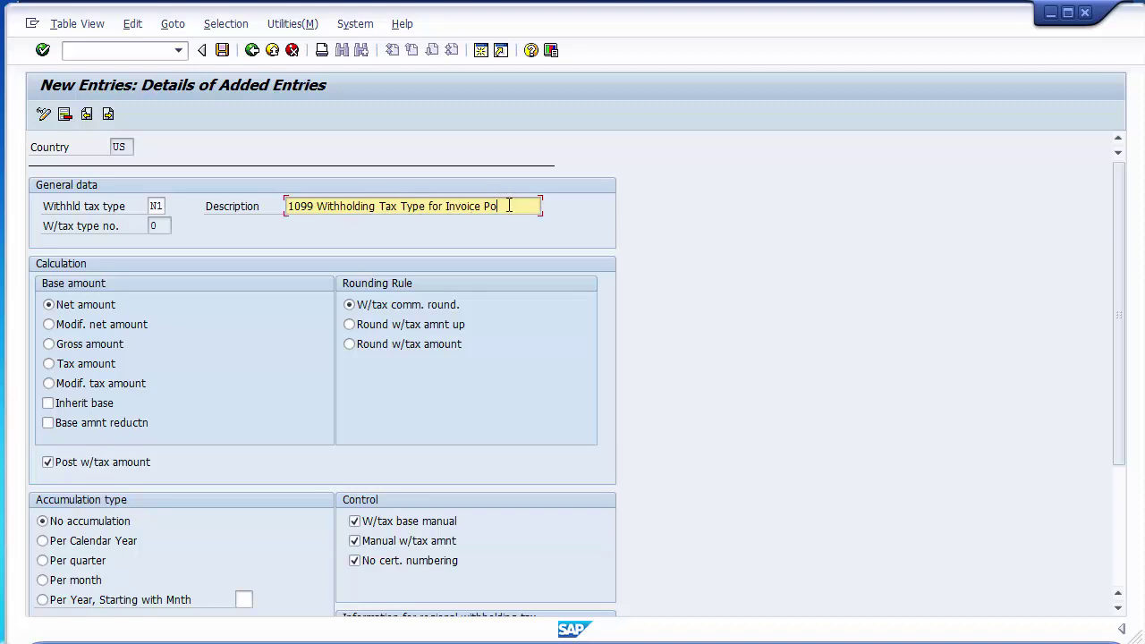
key("BackSpace")
key("BackSpace")
Set type N1's base amount to Gross amount and its rounding rule to Round w/tax amnt up.
left_click(81, 349)
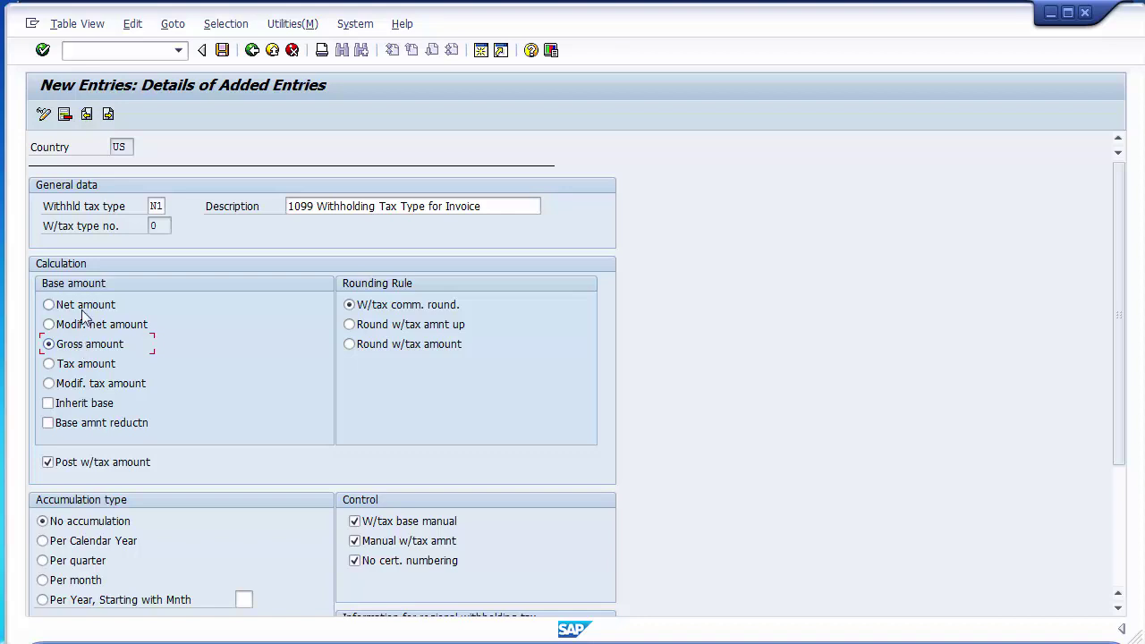
left_click(81, 308)
left_click(80, 346)
left_click(376, 333)
Review the accumulation type, control, regional and minimum/maximum amount settings of withholding tax type N1.
left_click(1117, 492)
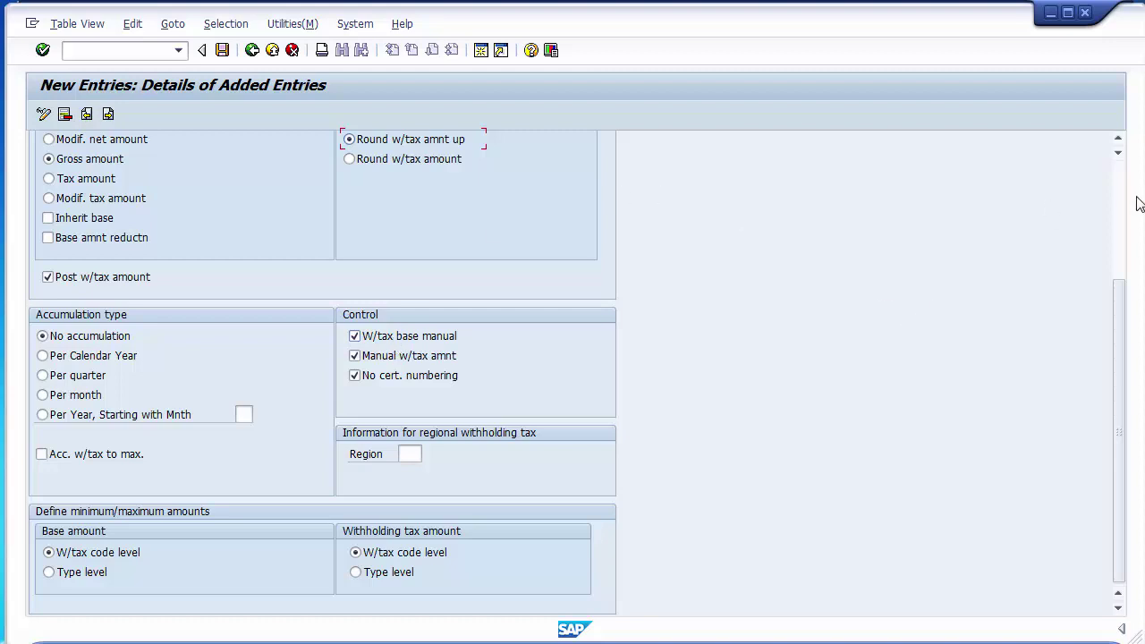
left_click(1118, 138)
left_click(1117, 138)
left_click(1118, 138)
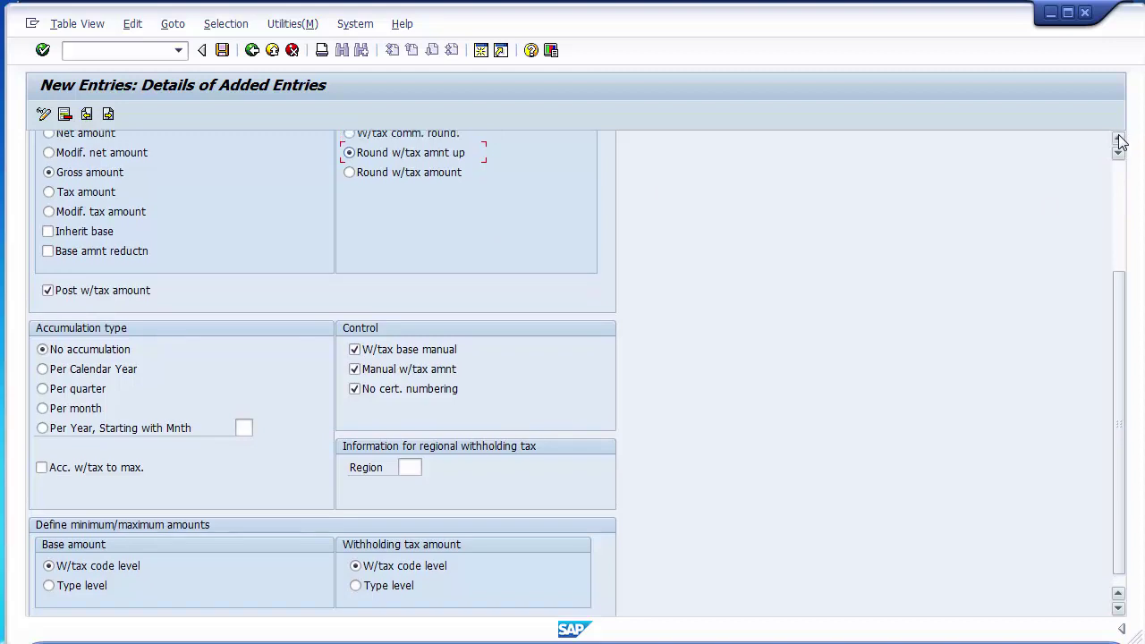
left_click(1117, 138)
left_click(1118, 138)
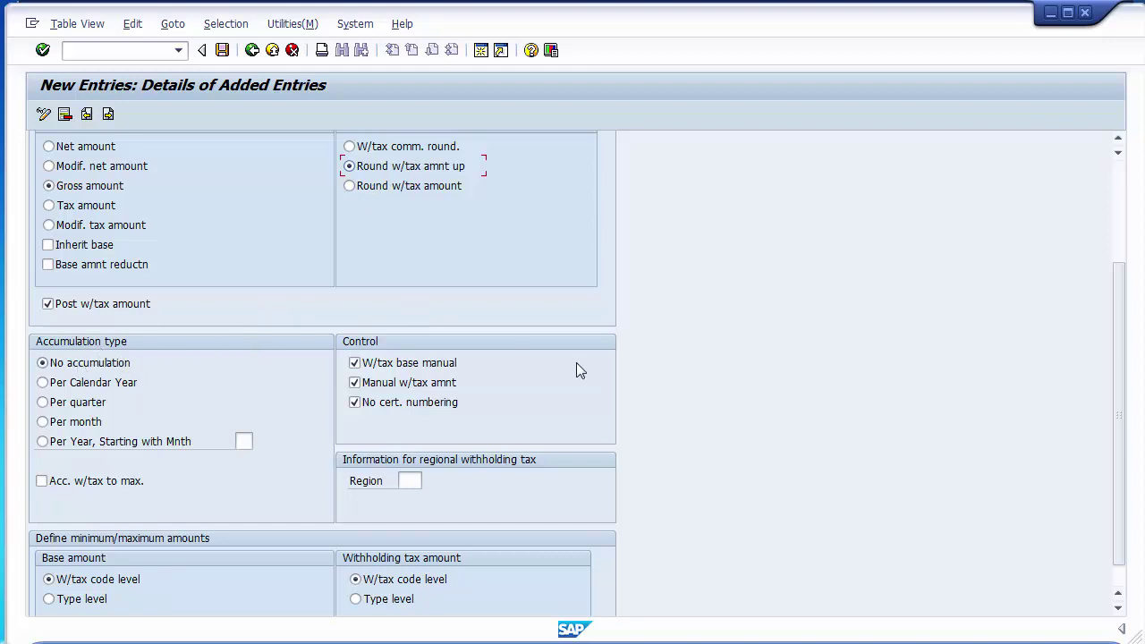
scroll(1117, 358, "down", 1)
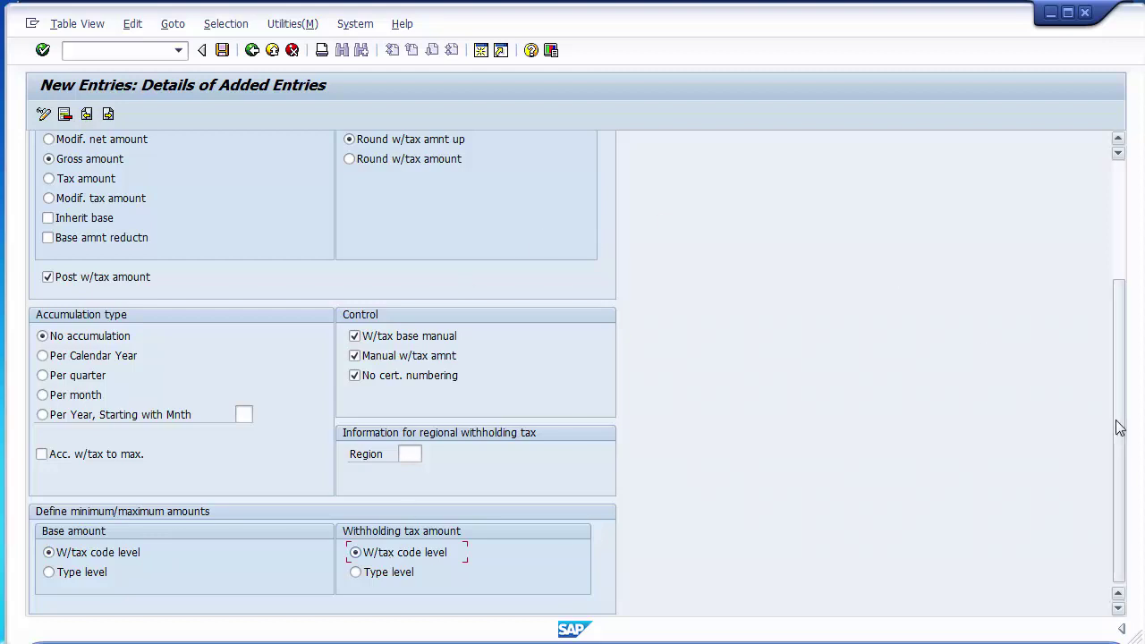
left_click_drag(1118, 428, 1140, 269)
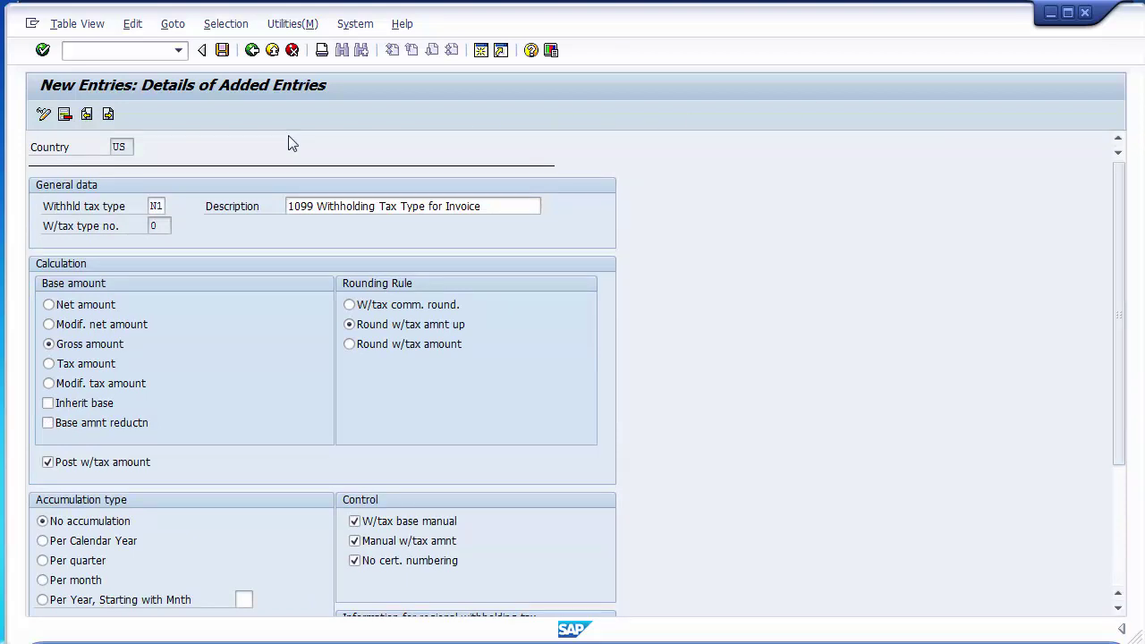
Save withholding tax type N1 under the FICO Configurations customizing request and return to the overview of invoice posting types.
double_click(157, 206)
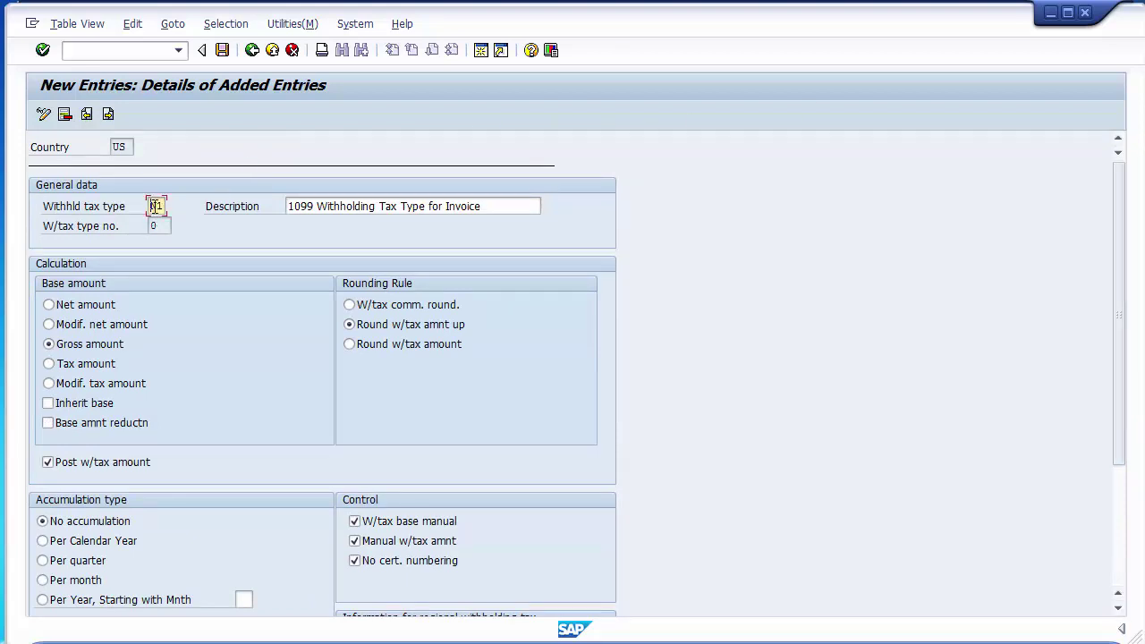
left_click(222, 51)
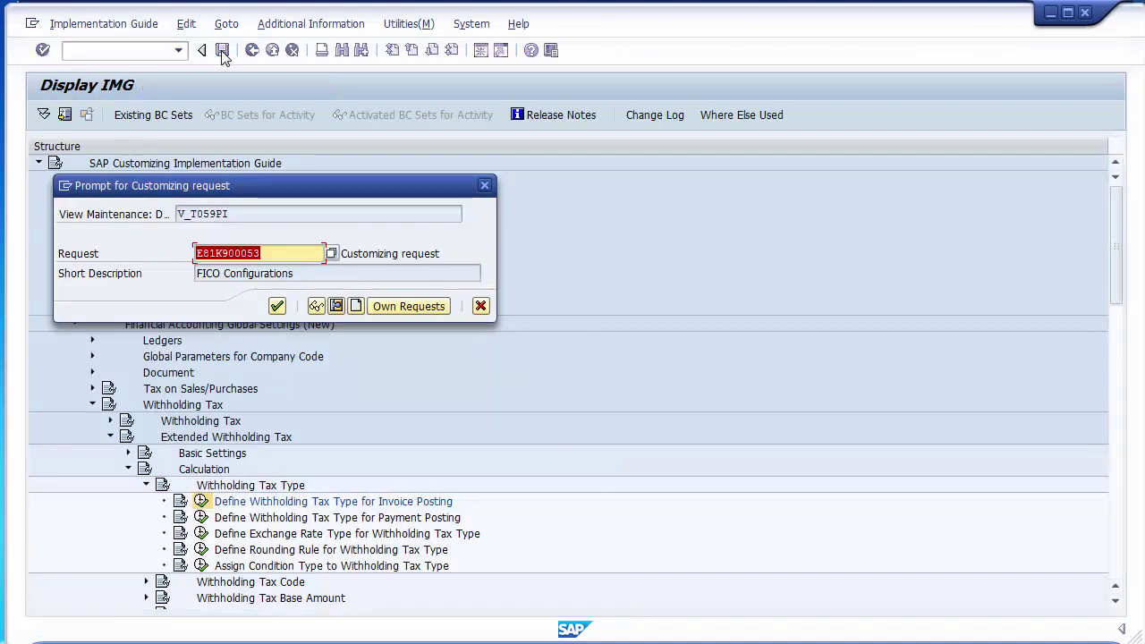
left_click(276, 306)
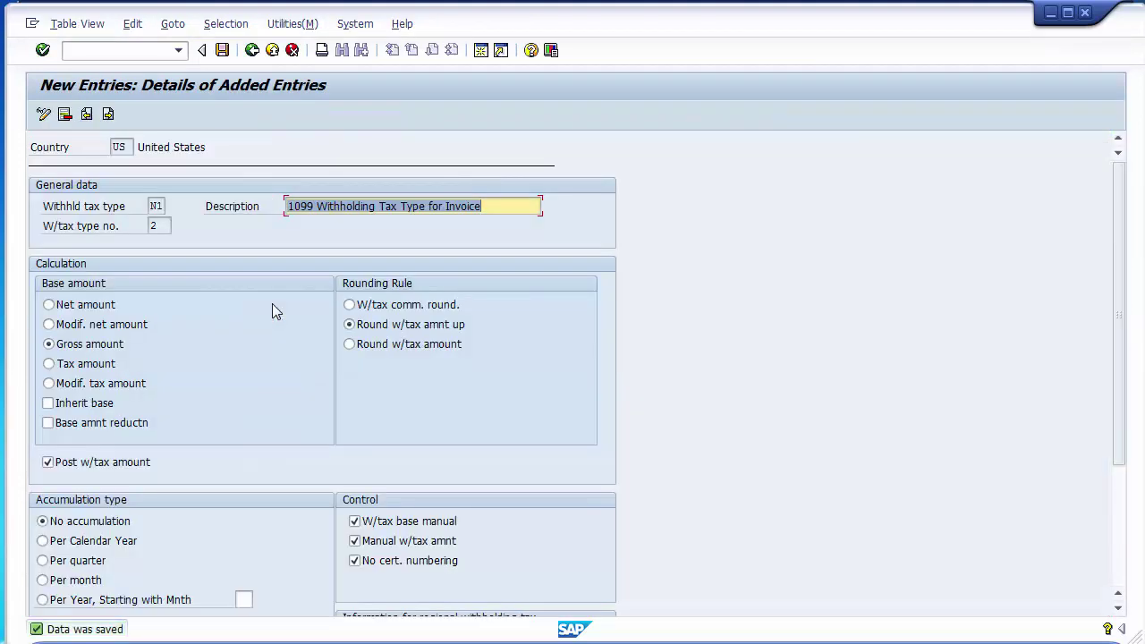
left_click(252, 50)
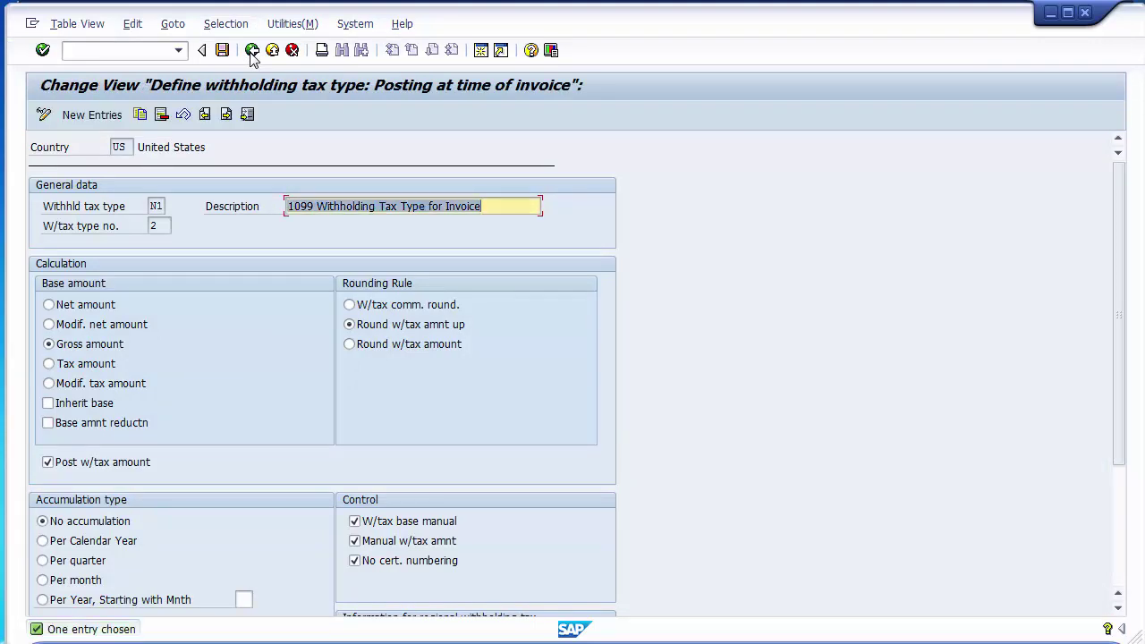
left_click(252, 51)
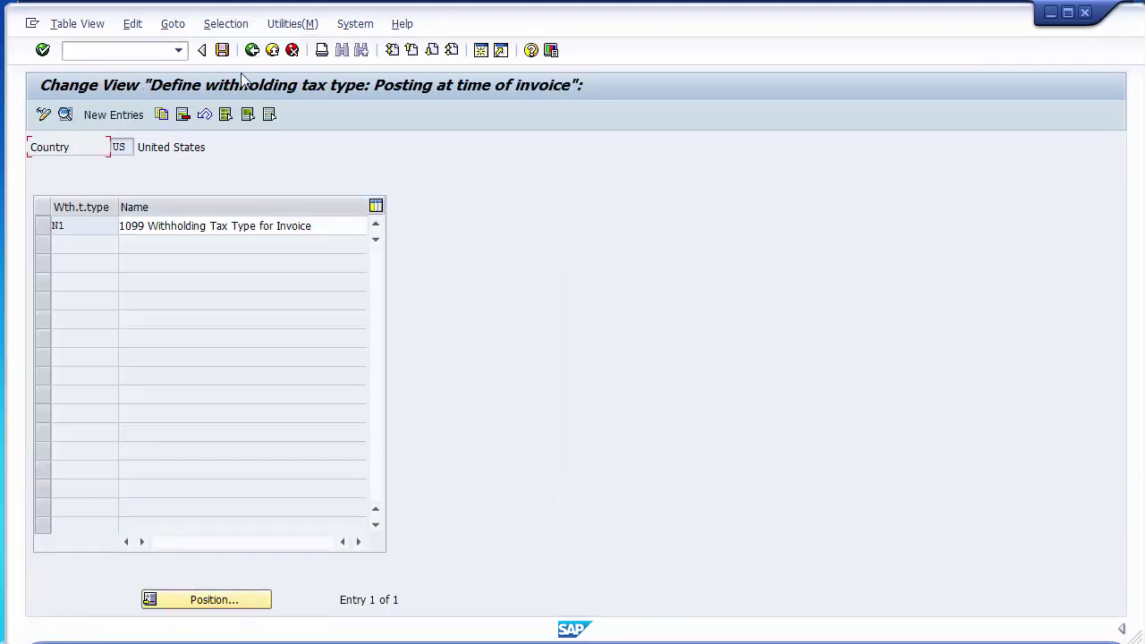
Create another invoice withholding tax type E1 with the description "Tax Exempt".
left_click(41, 231)
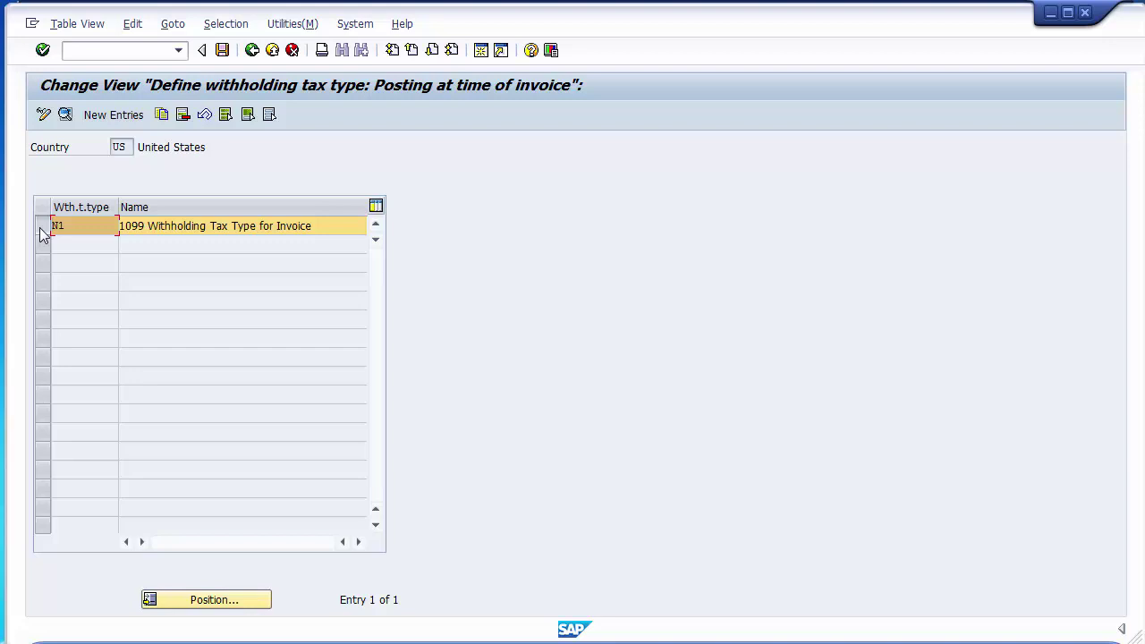
left_click(126, 118)
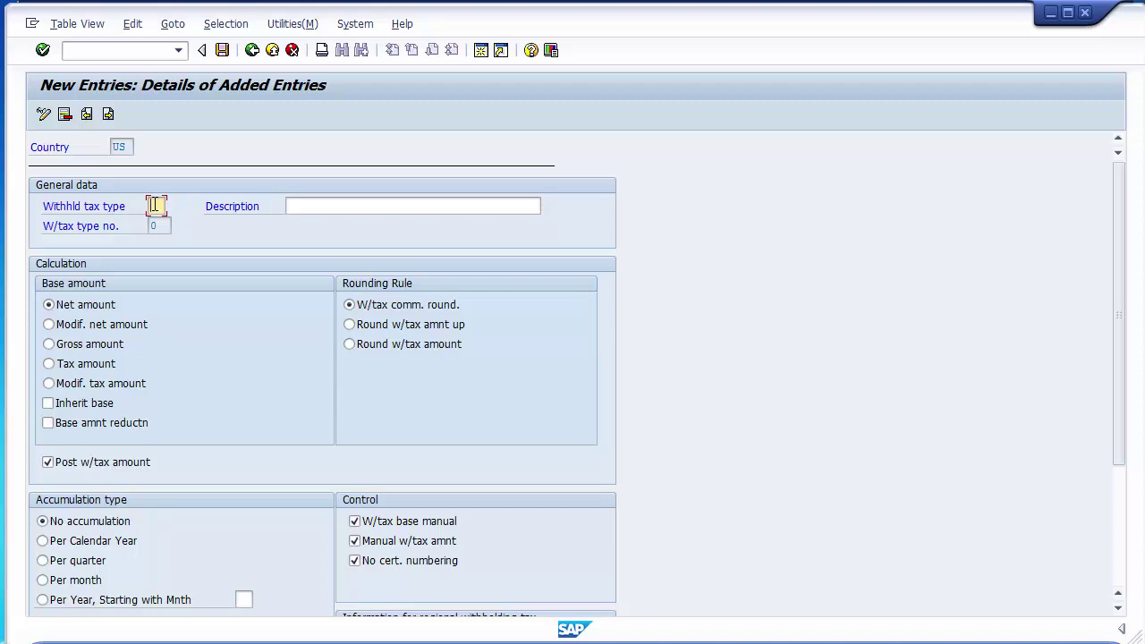
type("2F")
key("BackSpace")
key("BackSpace")
type("E1")
left_click(310, 207)
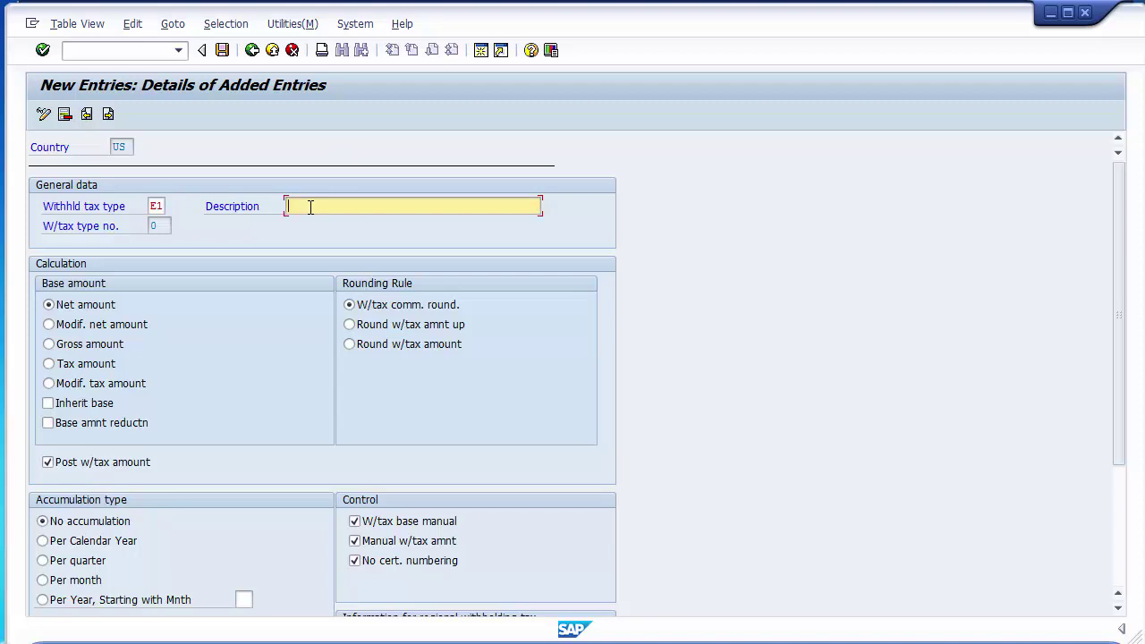
type("Tax Exempt")
Give type E1 the Gross amount base and Round w/tax amnt up rounding, save it and return to the type overview.
left_click(102, 348)
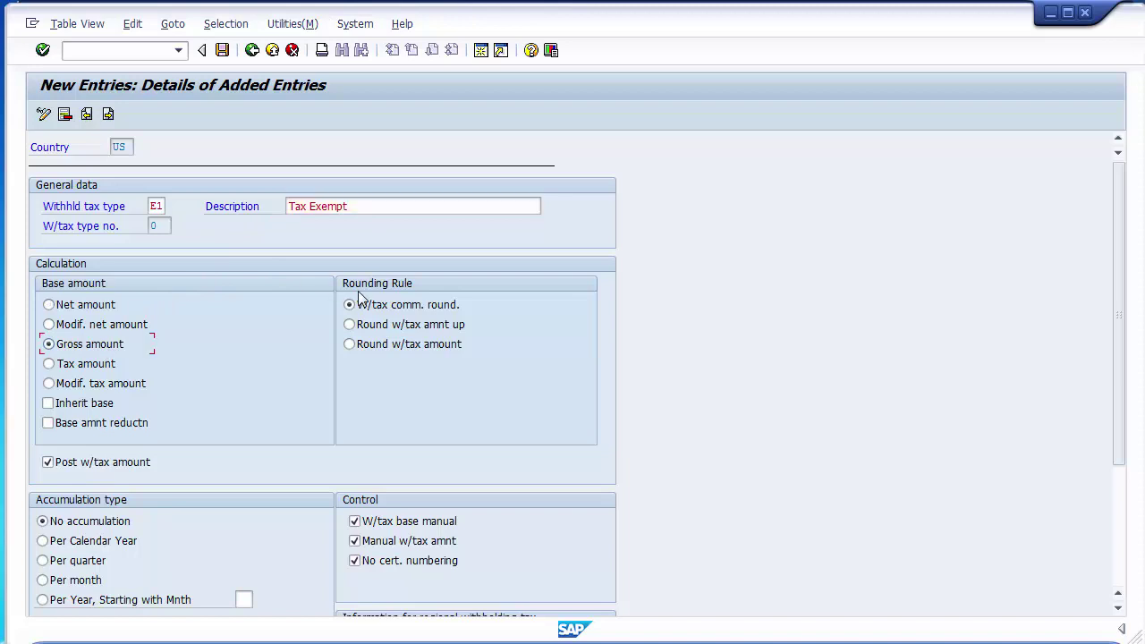
left_click(354, 327)
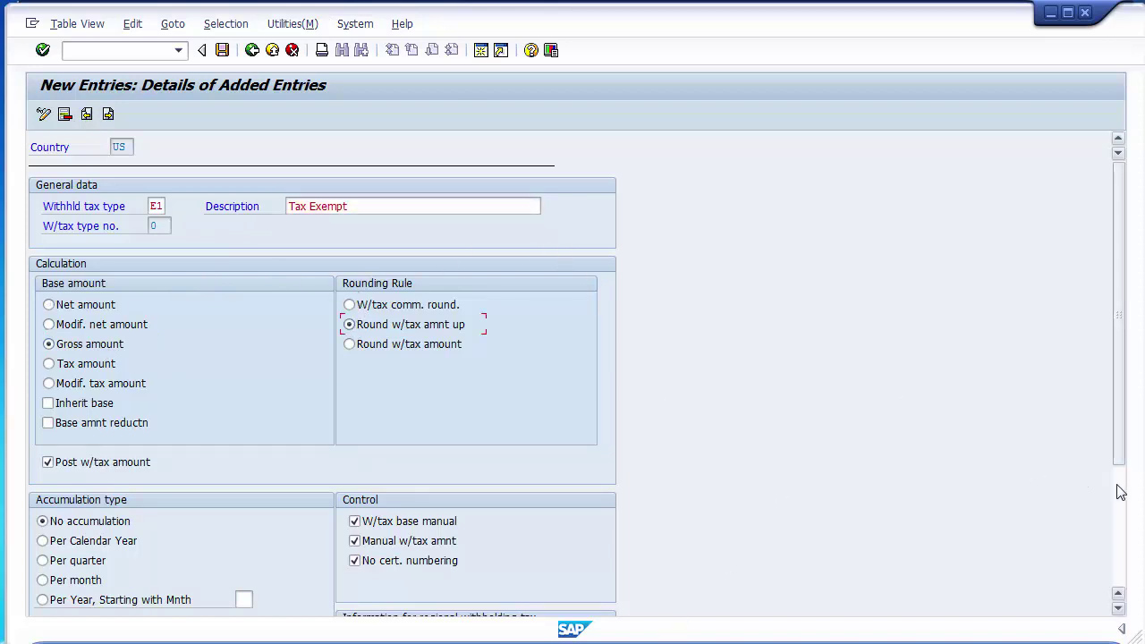
scroll(1125, 482, "down", 3)
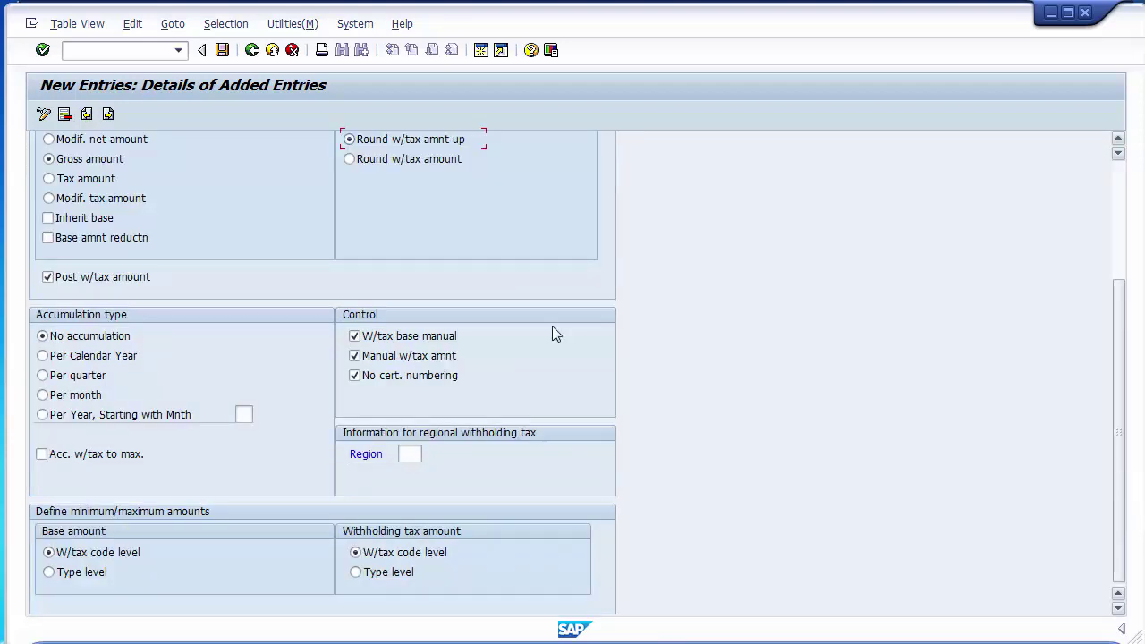
left_click(222, 51)
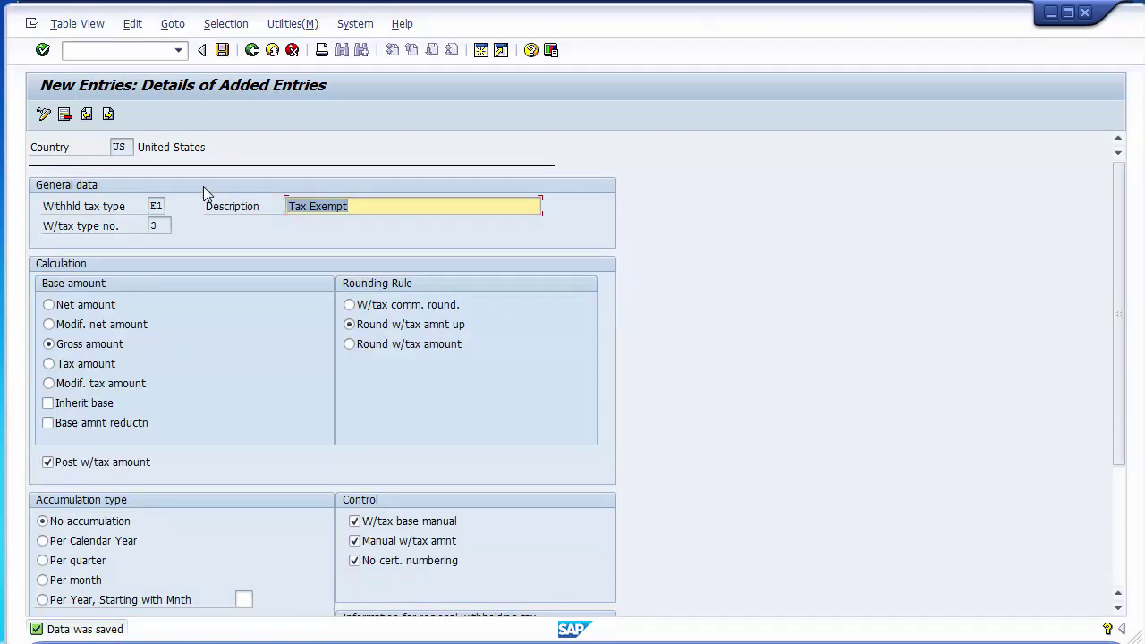
left_click(252, 51)
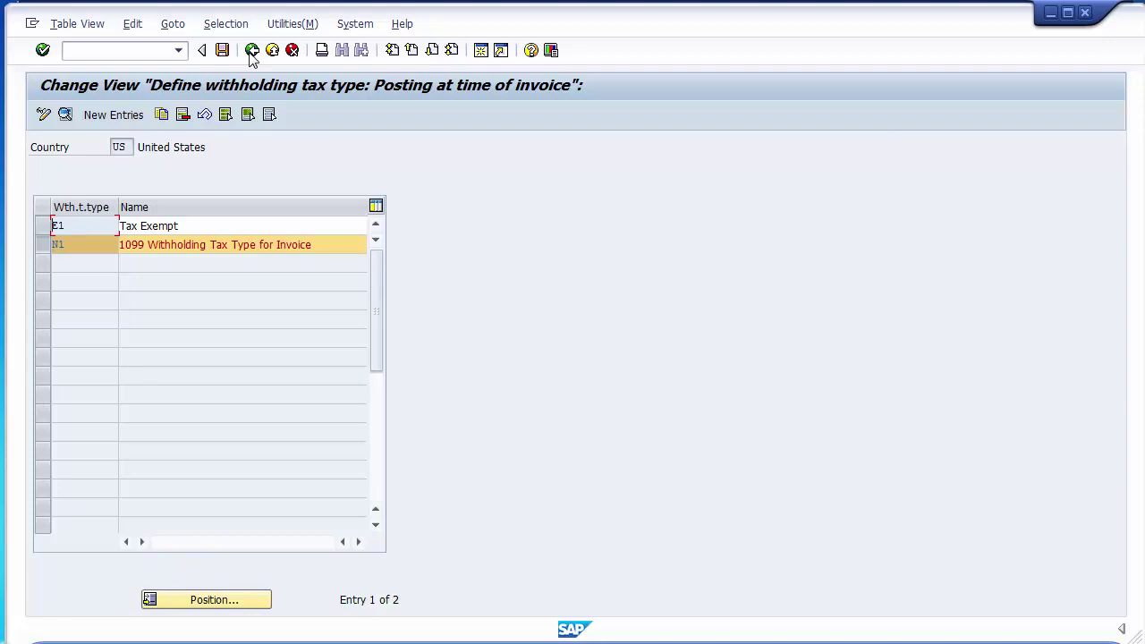
Switch to PowerPoint, advance to the Define Withholding Tax Type for Payment Posting slide, and switch back to SAP.
key("alt+Tab")
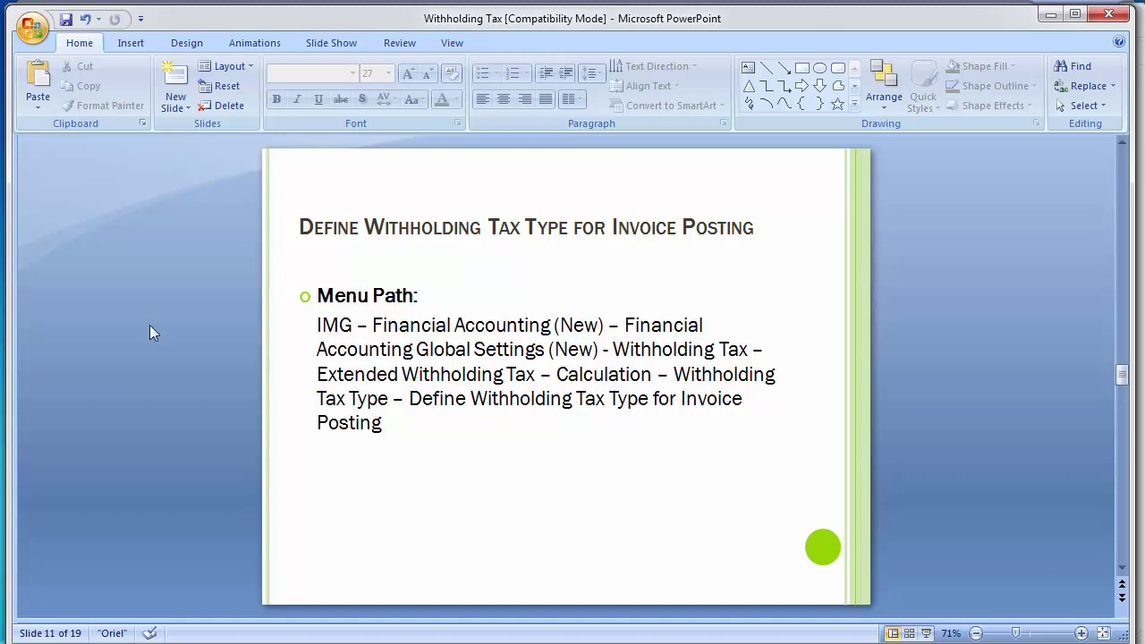
key("ctrl+z")
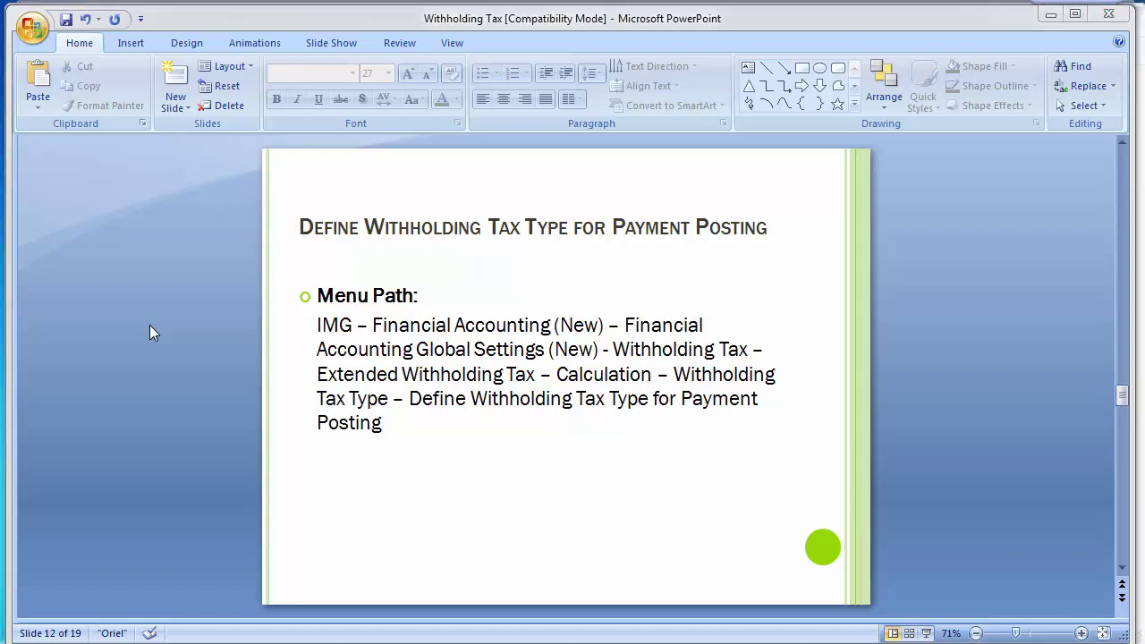
key("alt+Tab")
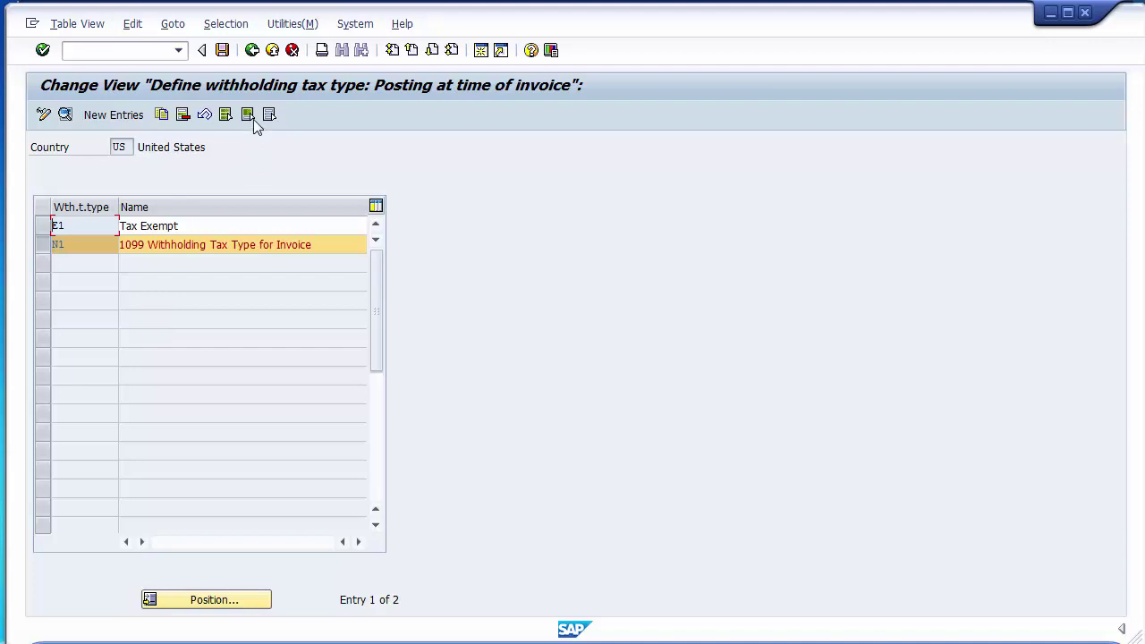
Return to the implementation guide and open Define Withholding Tax Type for Payment Posting for country US.
left_click(252, 52)
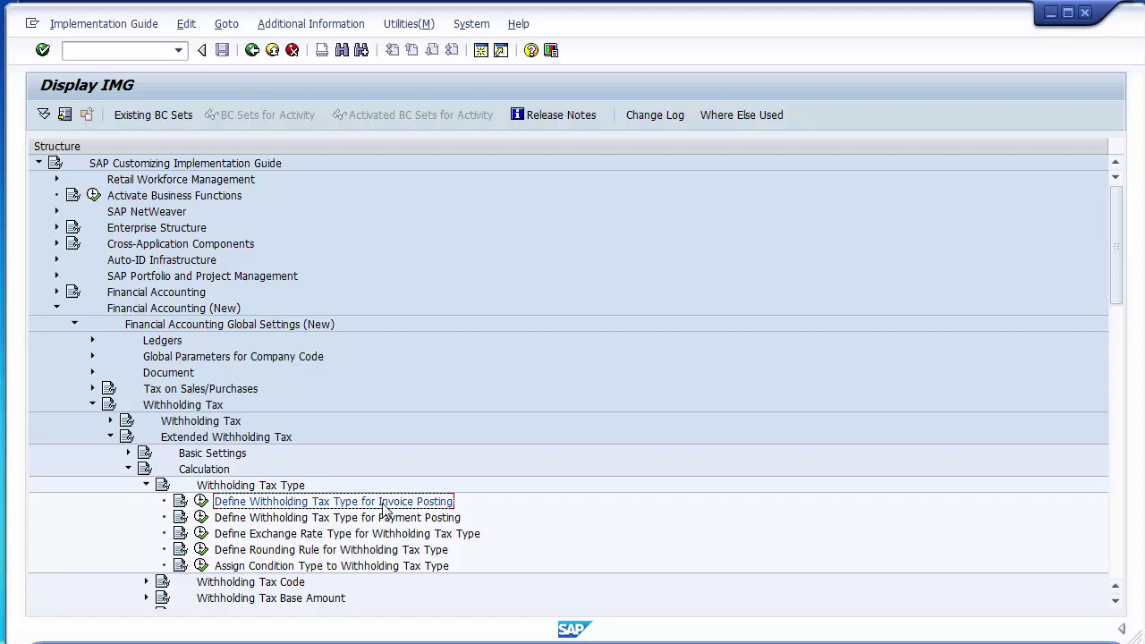
left_click(242, 519)
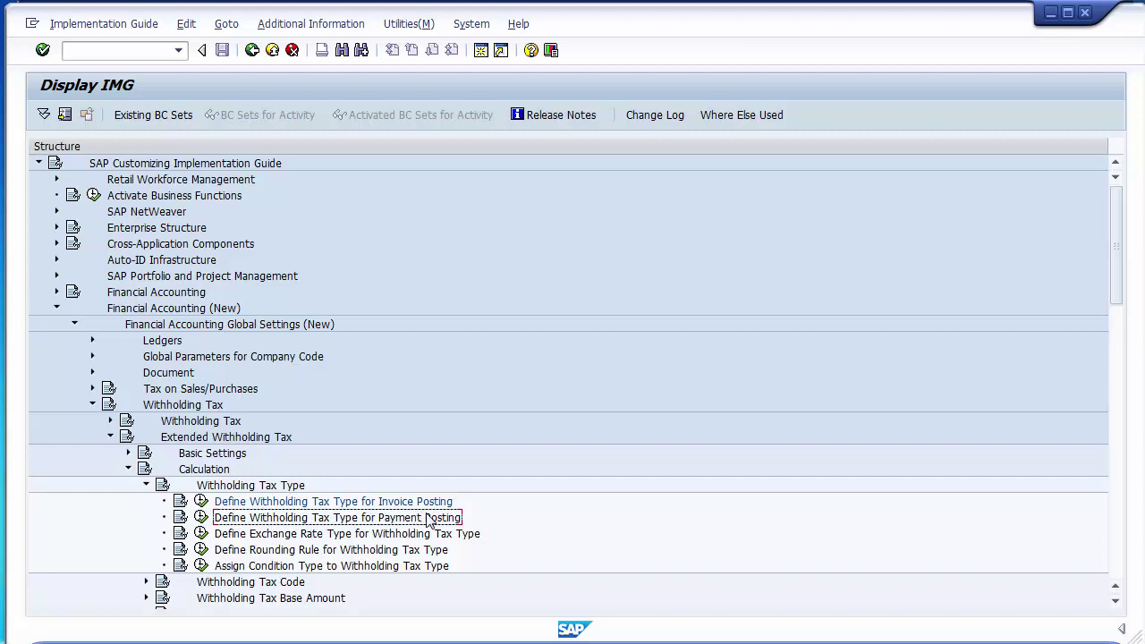
left_click(202, 518)
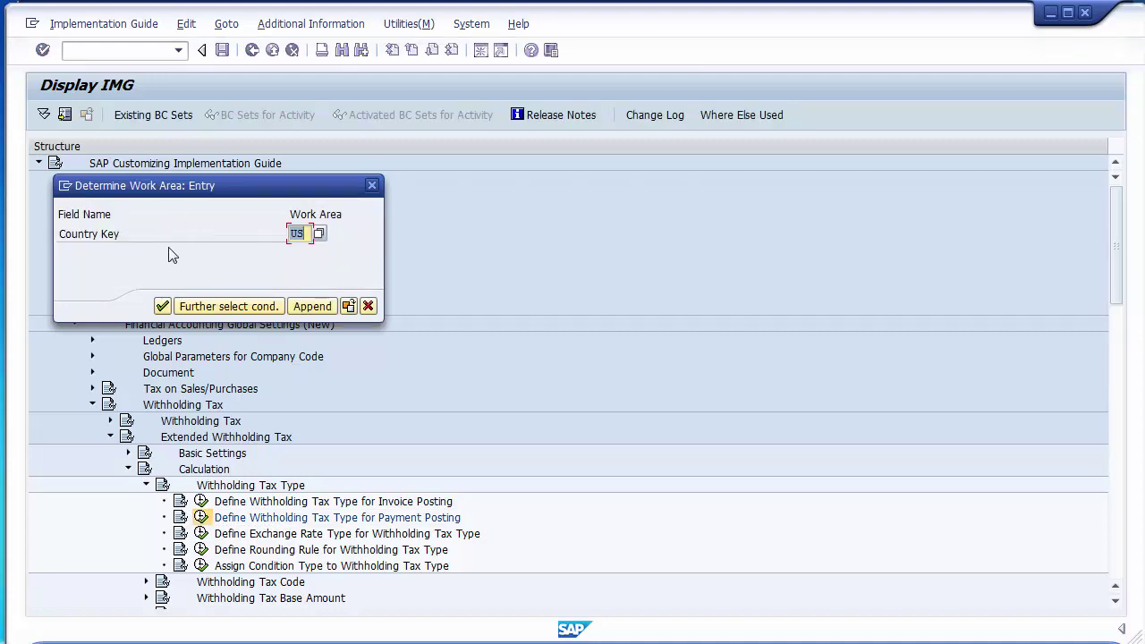
left_click(162, 306)
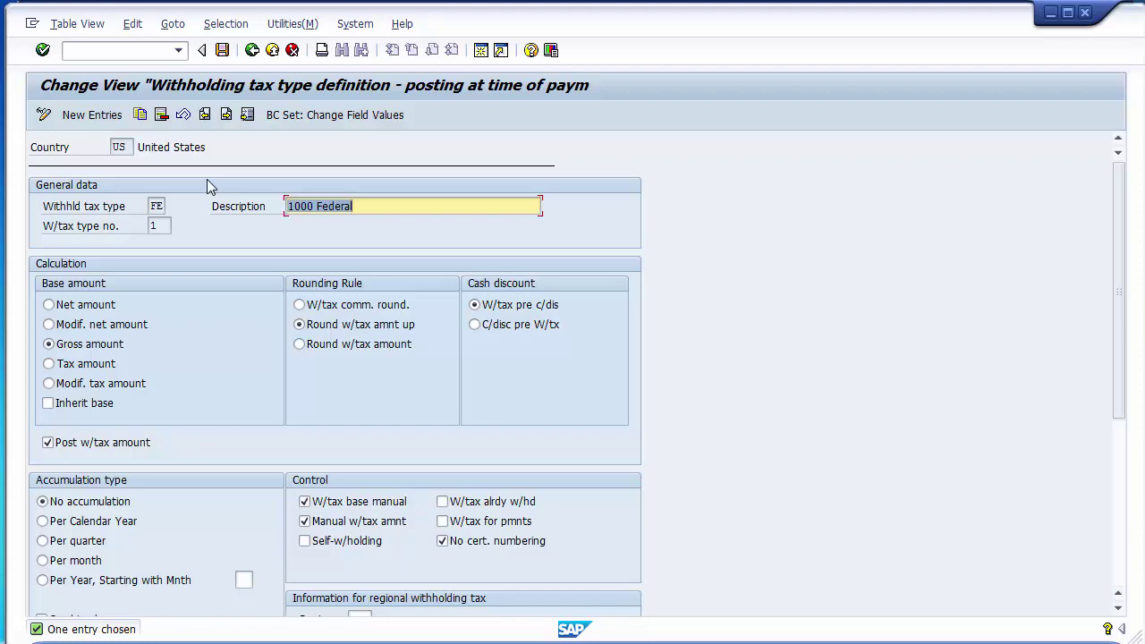
left_click(165, 206)
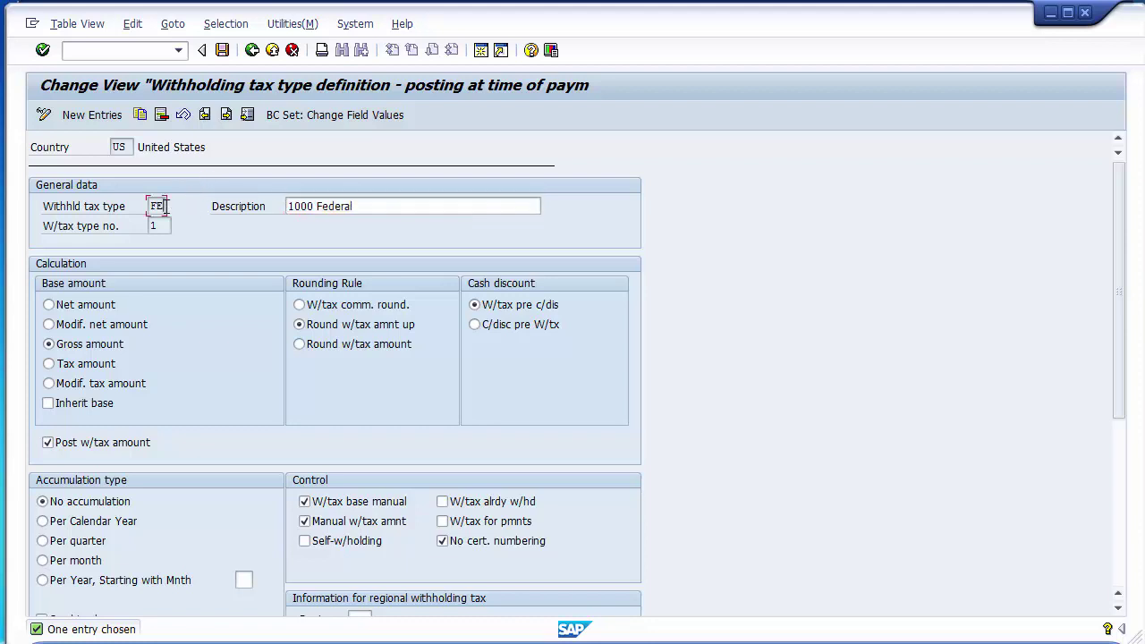
Create a new payment withholding tax type P1 with the description "1099 Withholding Tax Type for Payment".
left_click(98, 123)
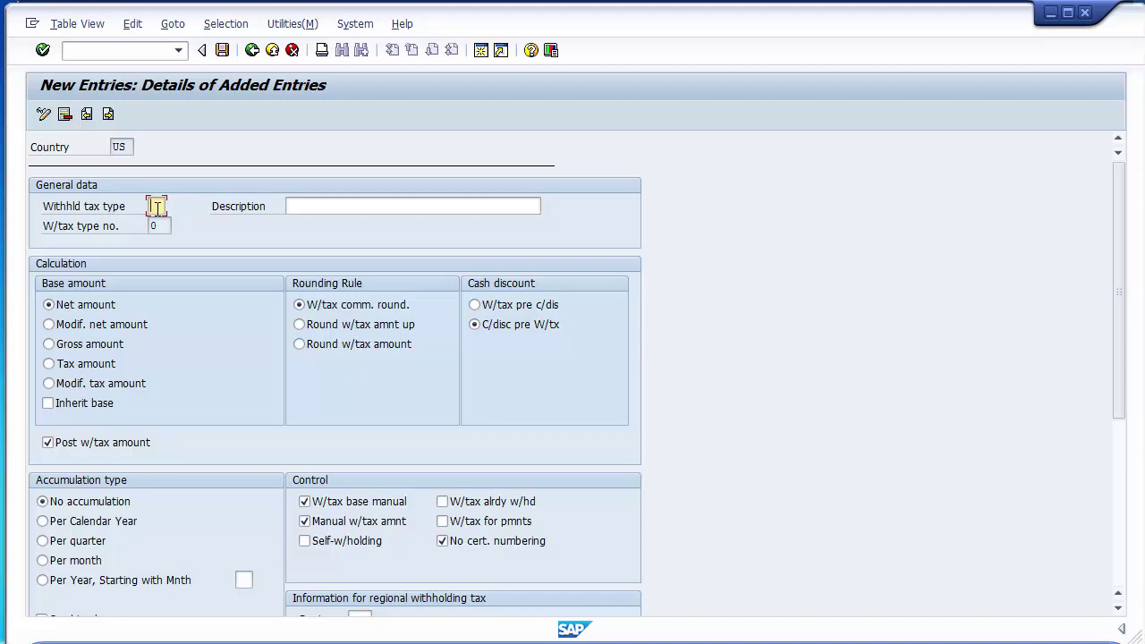
type("NP")
key("BackSpace")
key("BackSpace")
type("F1")
left_click(298, 209)
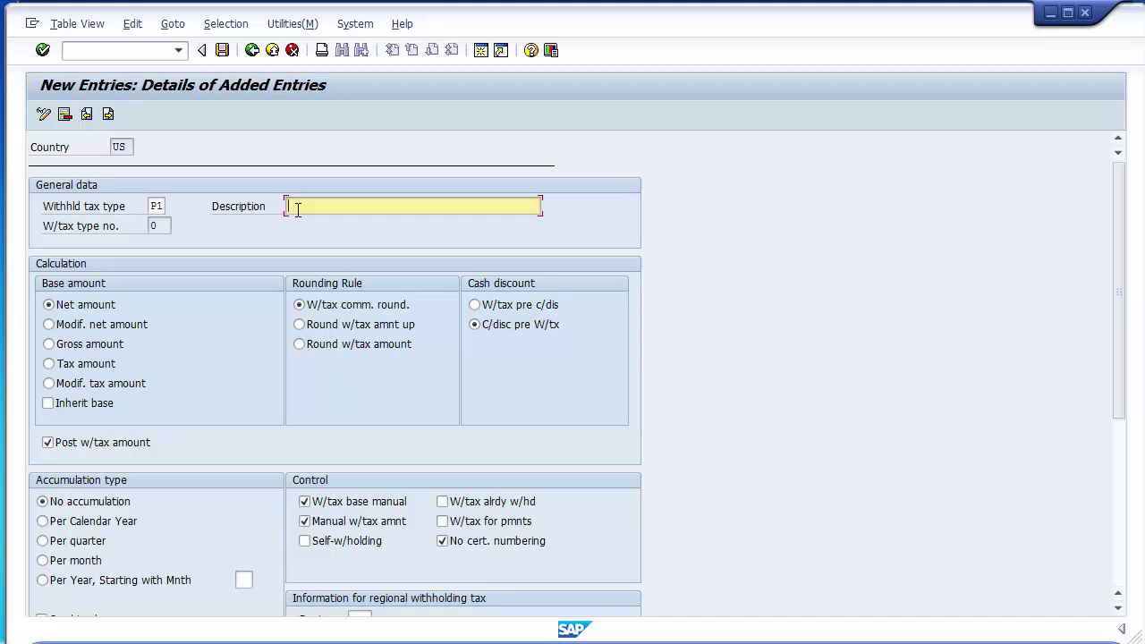
type("1099")
type("Withholding Tax Type for Invoice Po")
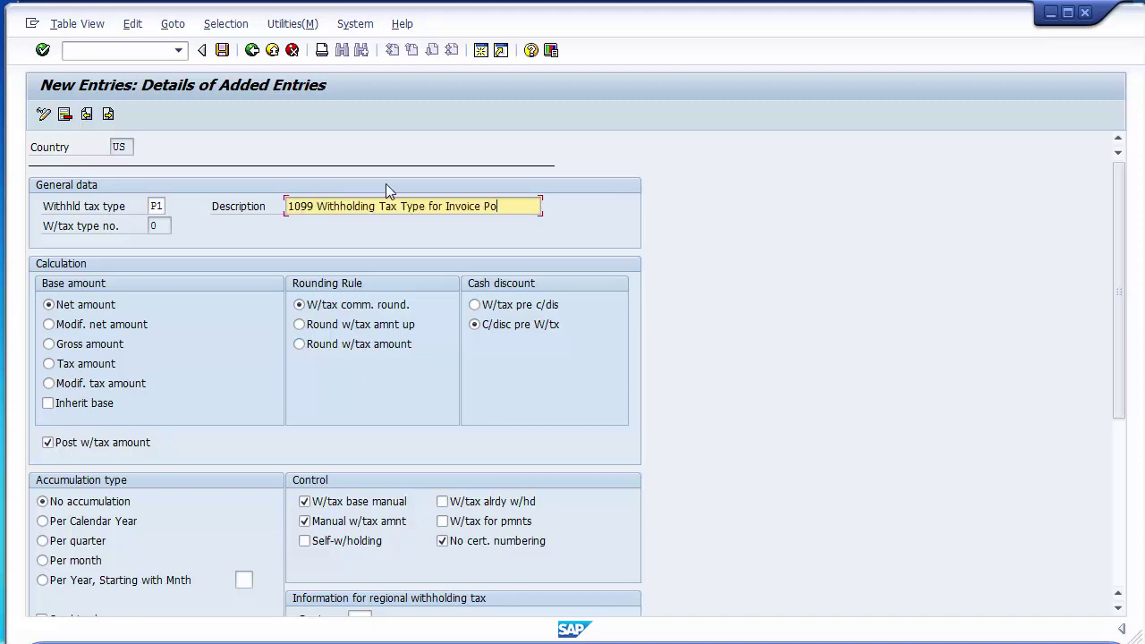
left_click_drag(447, 207, 509, 207)
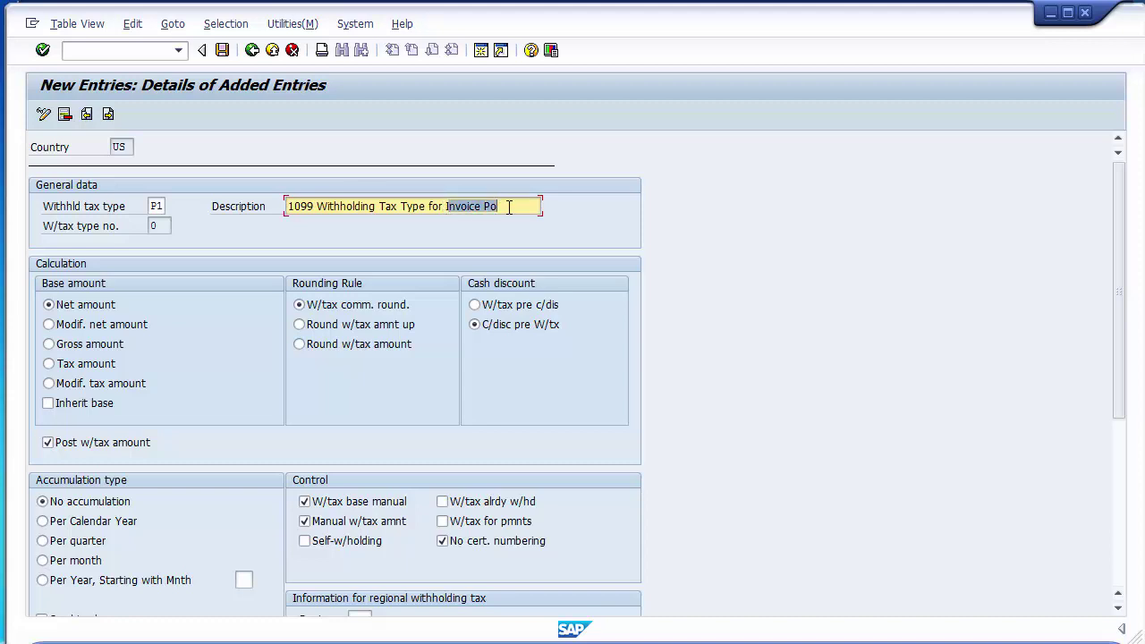
left_click(484, 206)
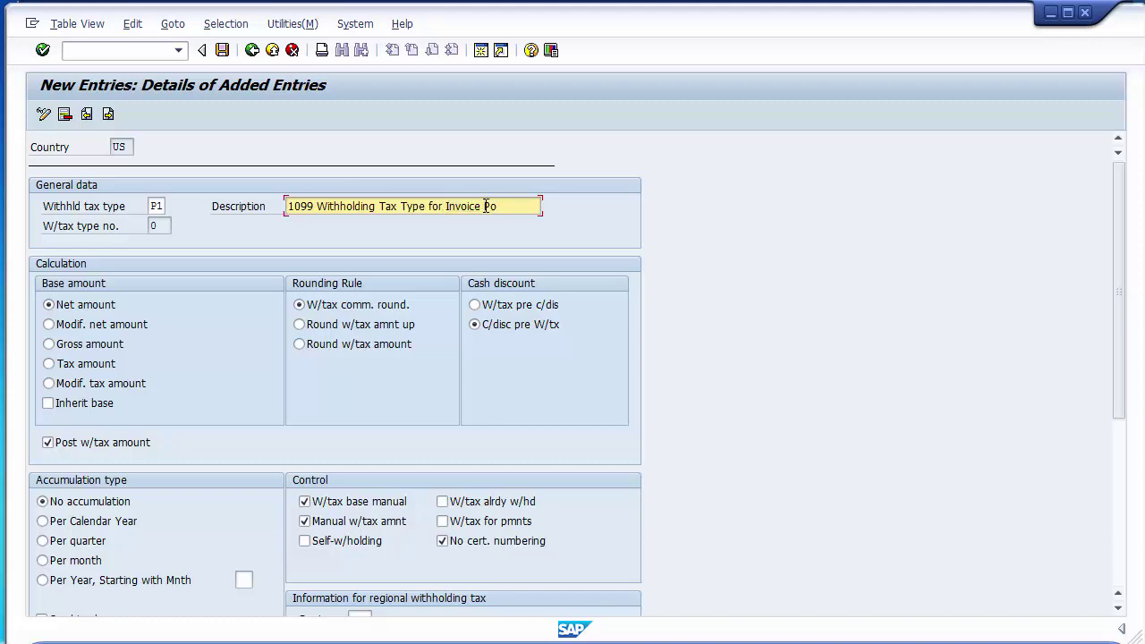
key("BackSpace")
key("BackSpace")
key("BackSpace")
key("BackSpace")
key("BackSpace")
key("BackSpace")
key("BackSpace")
key("BackSpace")
key("BackSpace")
type("ayment")
Give type P1 the Gross amount base and Round w/tax amnt up rounding, and enable W/tax for pmnts.
left_click(96, 348)
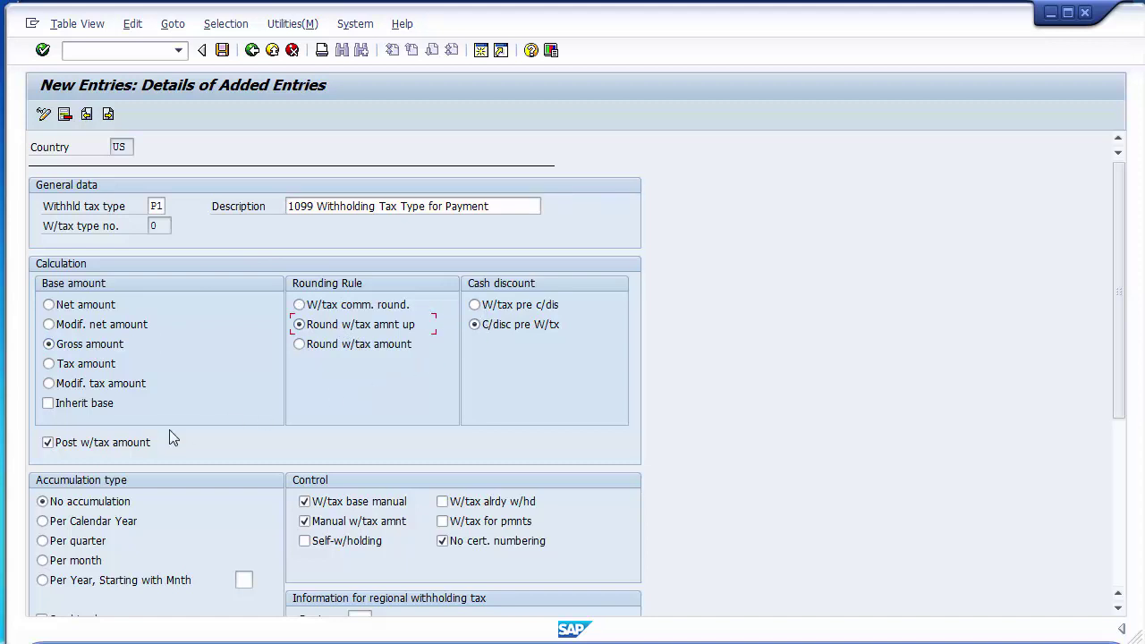
left_click(505, 531)
left_click(505, 528)
Review type P1's code, description, base amount, rounding rule, control options and minimum check settings.
left_click_drag(1119, 407, 1116, 613)
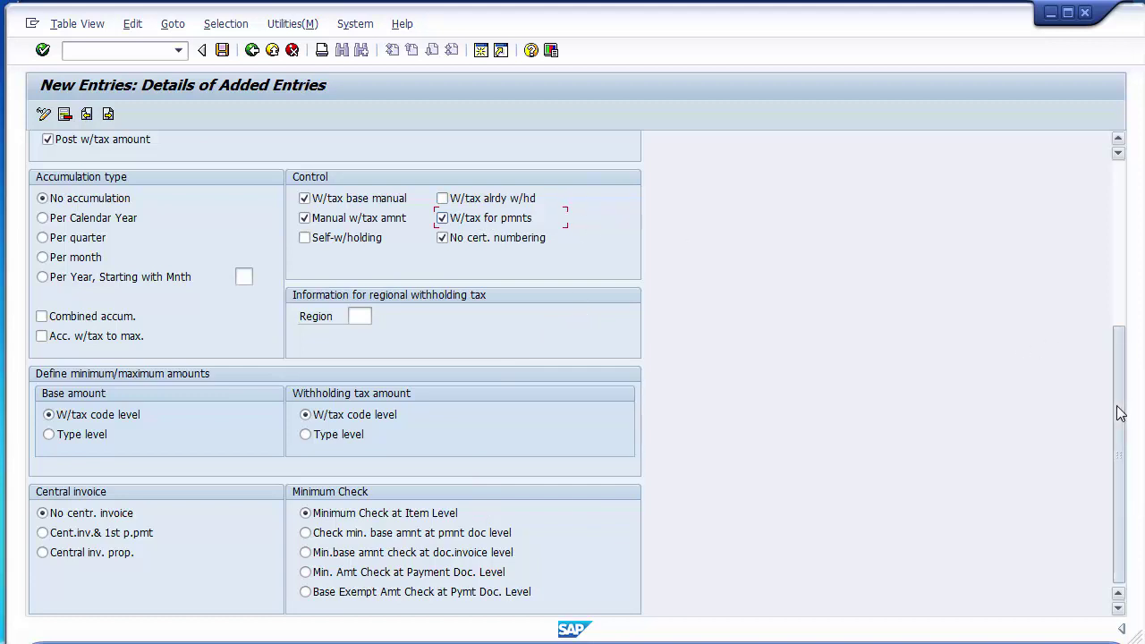
left_click_drag(1118, 523, 1132, 265)
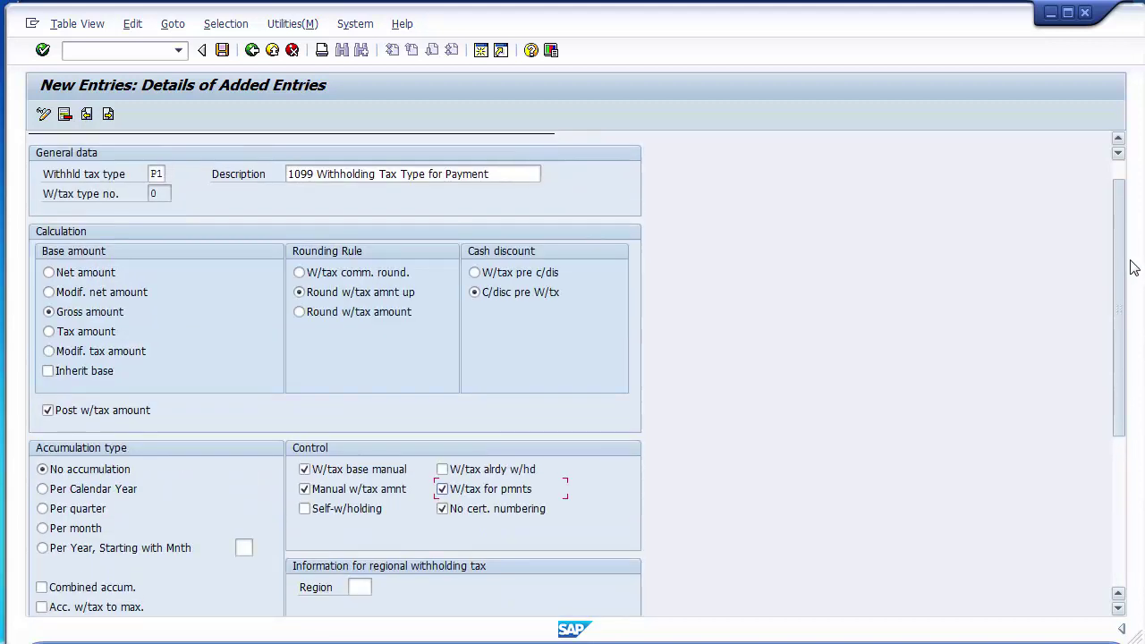
double_click(164, 174)
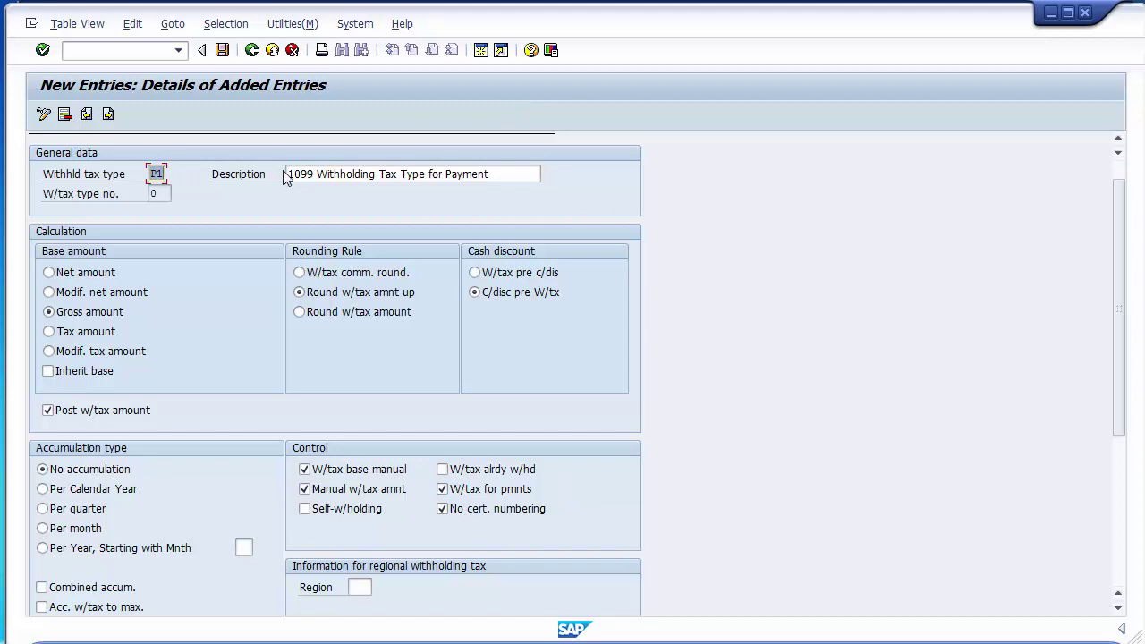
left_click_drag(286, 174, 506, 173)
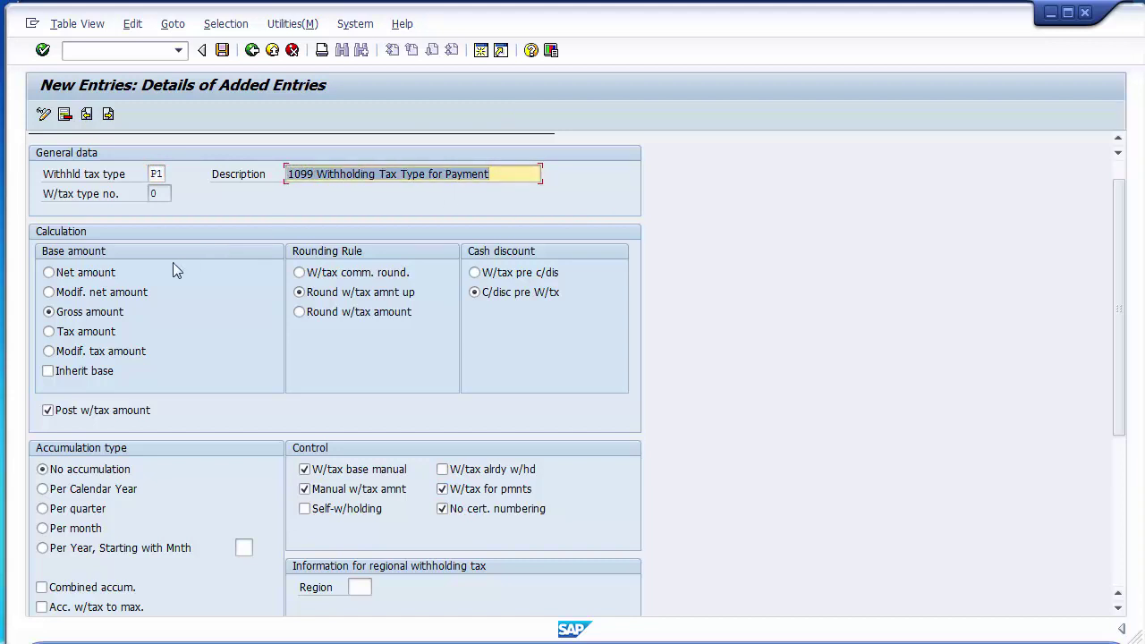
left_click(89, 313)
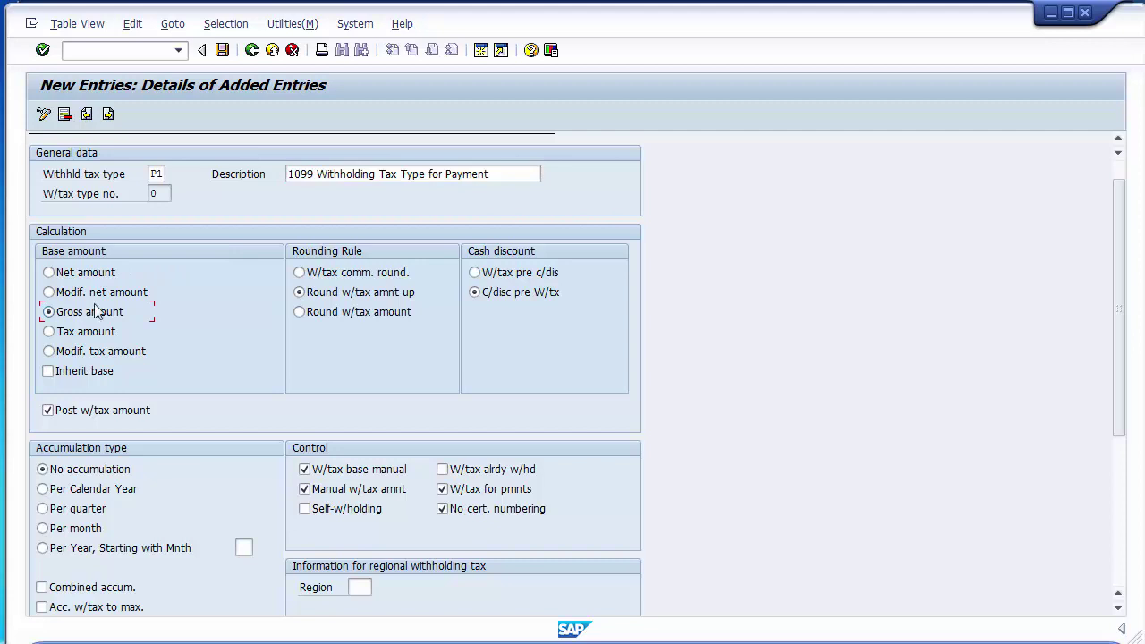
left_click(298, 292)
left_click(476, 498)
left_click(475, 498)
left_click(1117, 536)
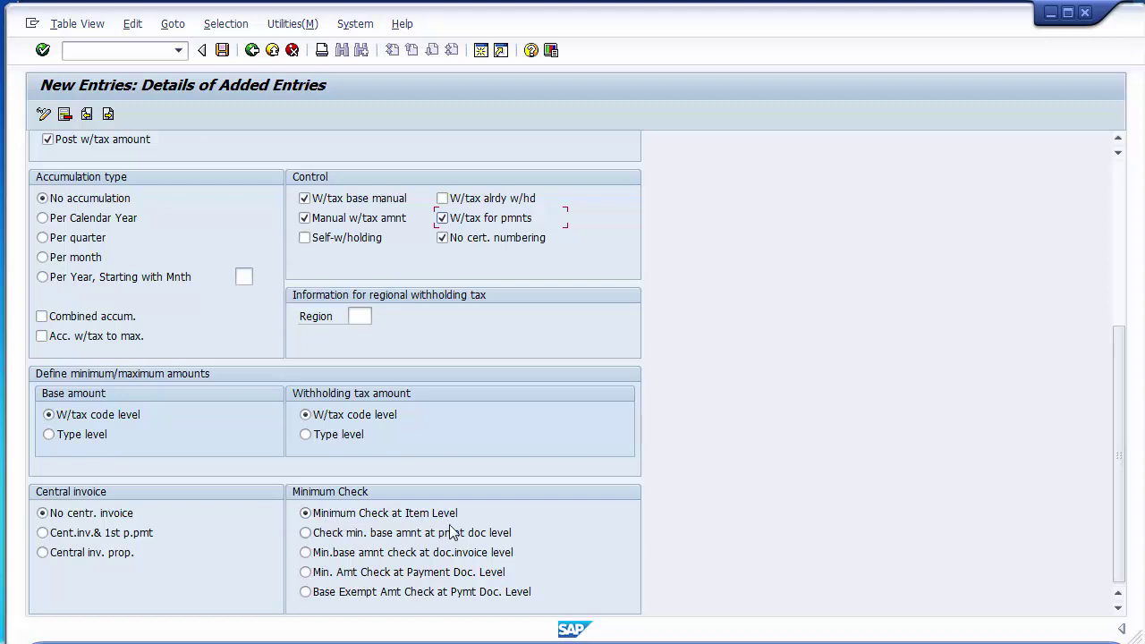
Save type P1 under the FICO Configurations customizing request and return to its row in the payment posting type overview.
left_click(222, 50)
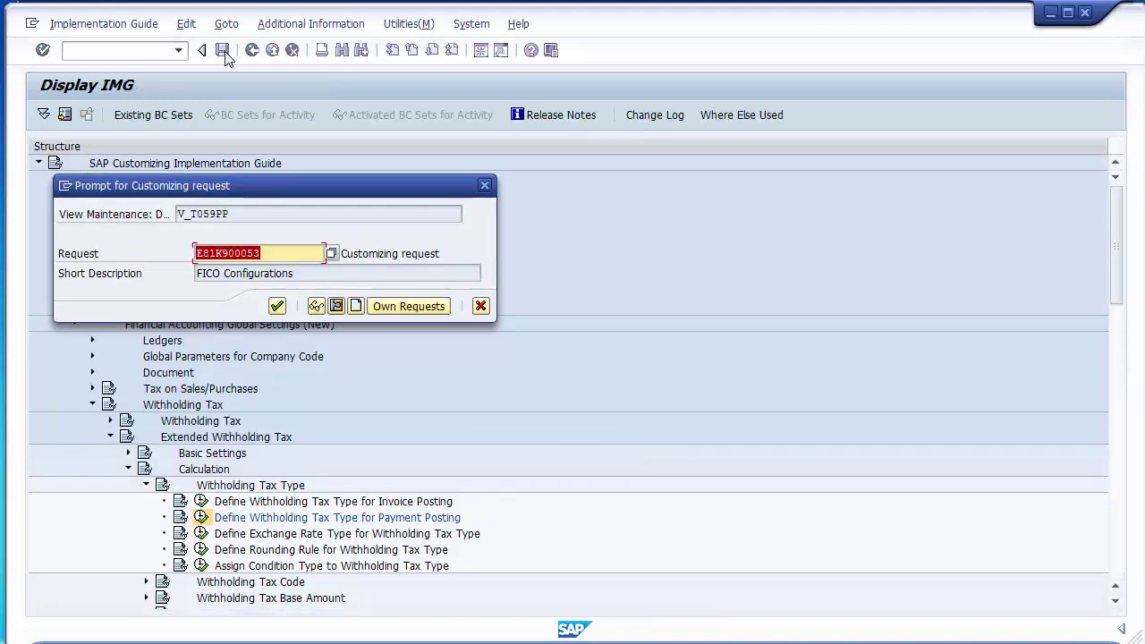
left_click(276, 305)
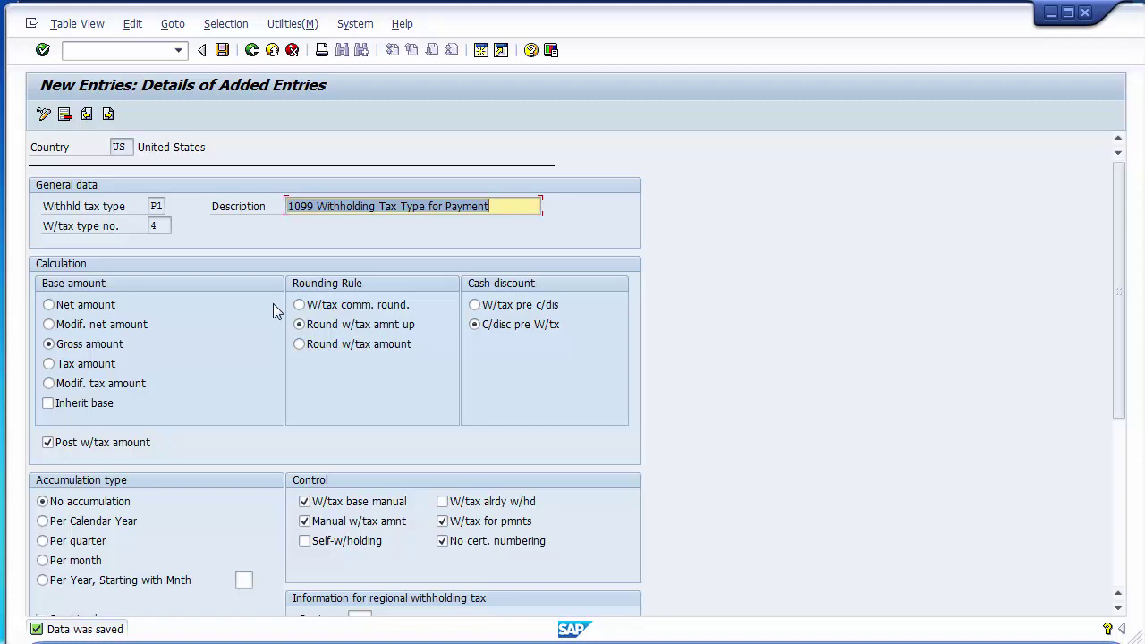
key("Tab")
key("Tab")
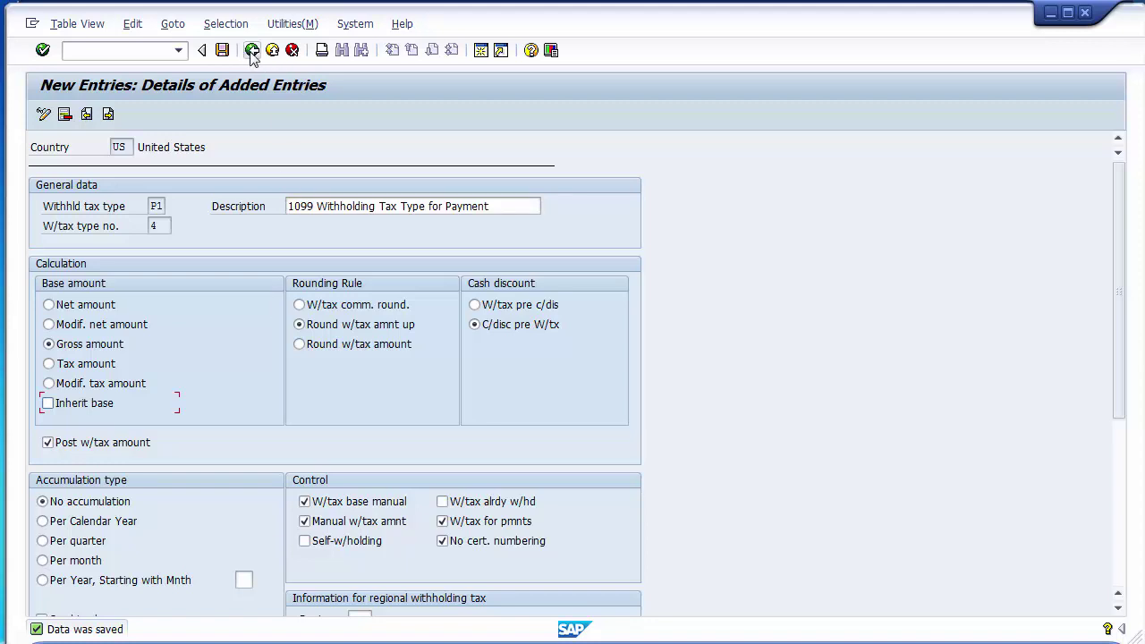
left_click(252, 50)
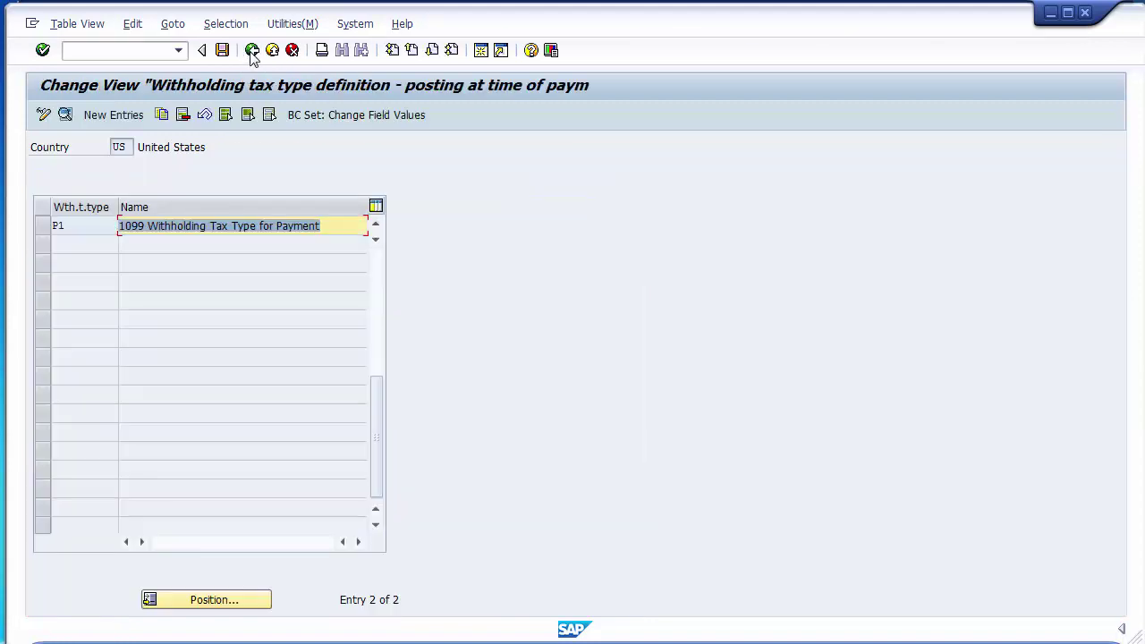
left_click(42, 230)
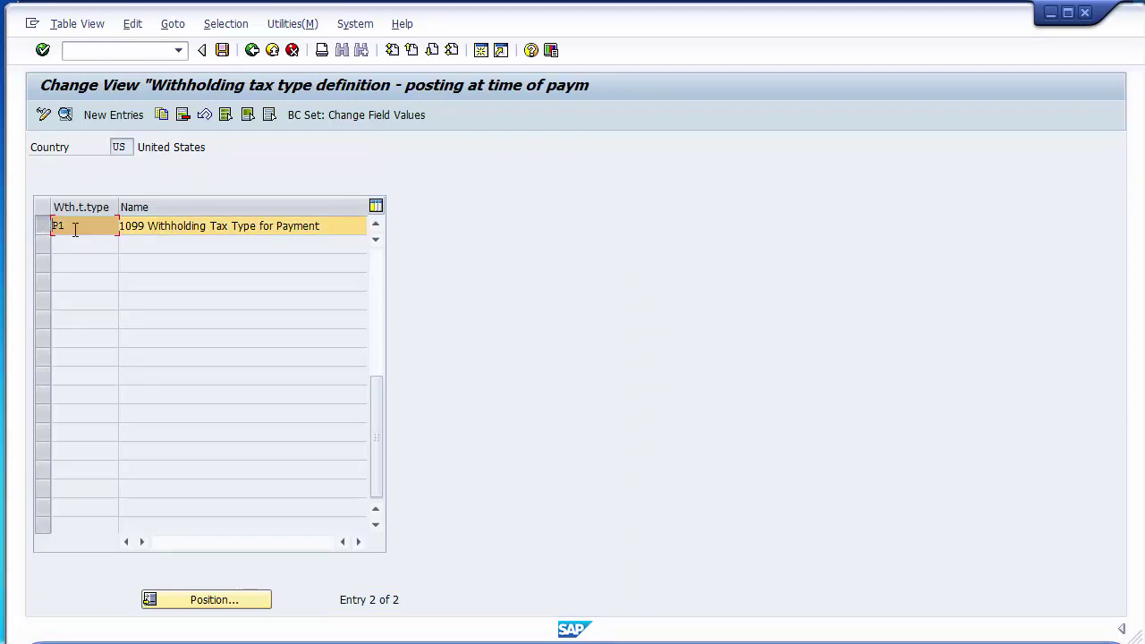
left_click(53, 225)
Return to the implementation guide, advance PowerPoint to the Check Recipient Types slide, and switch back to SAP.
left_click(252, 50)
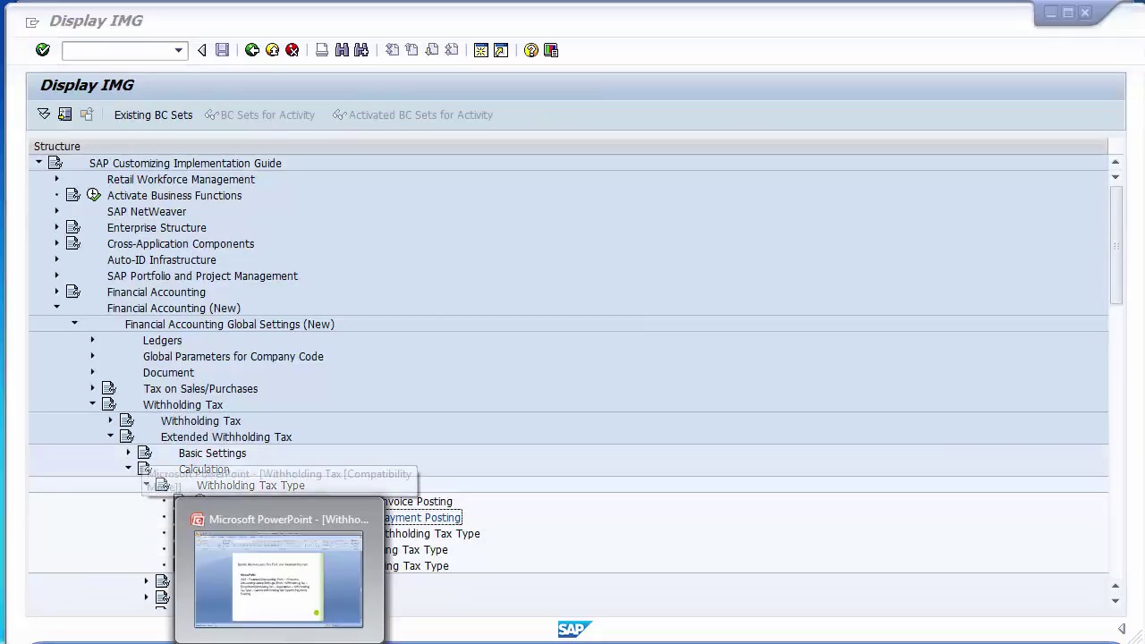
left_click(304, 599)
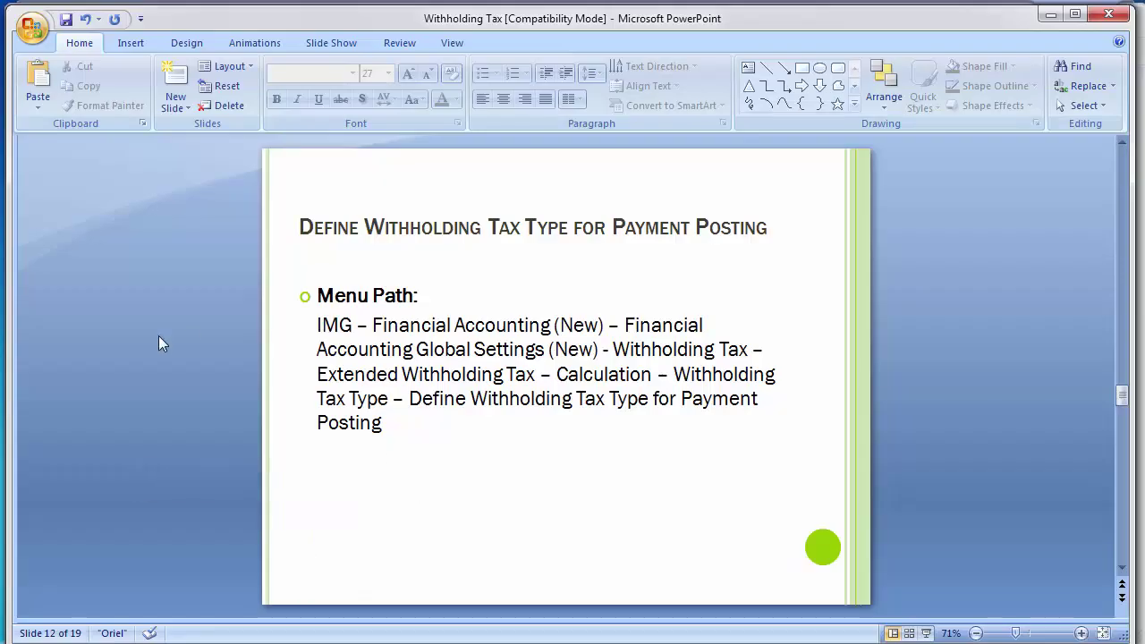
scroll(161, 343, "down", 1)
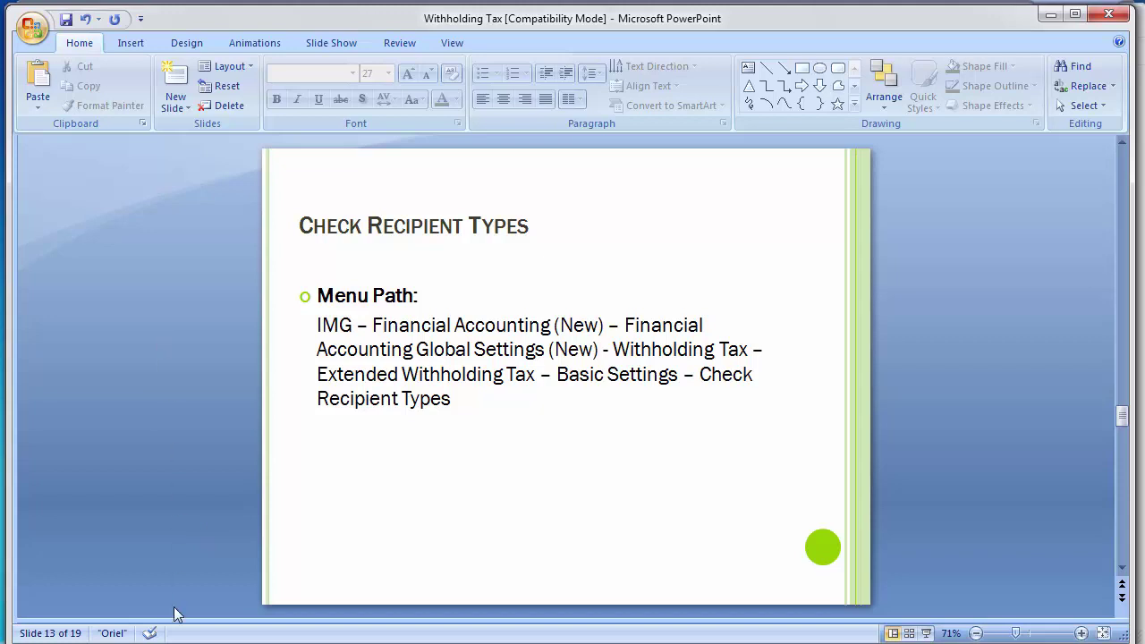
left_click(219, 577)
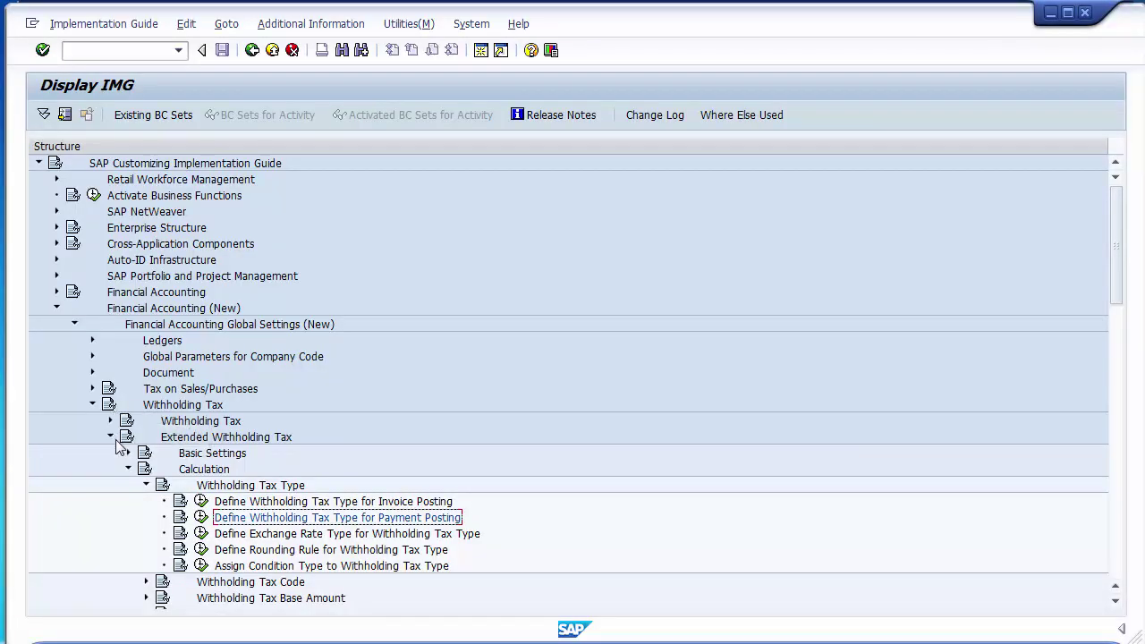
Open Check Recipient Types under Extended Withholding Tax Basic Settings for country US and start new entries.
left_click(128, 469)
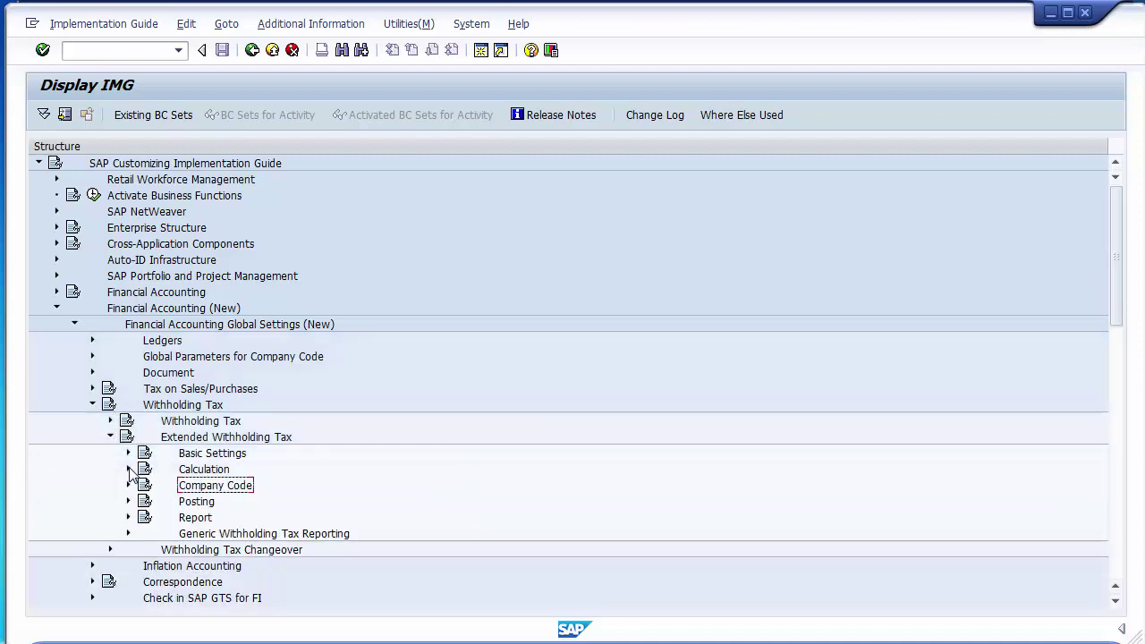
key("alt+Tab")
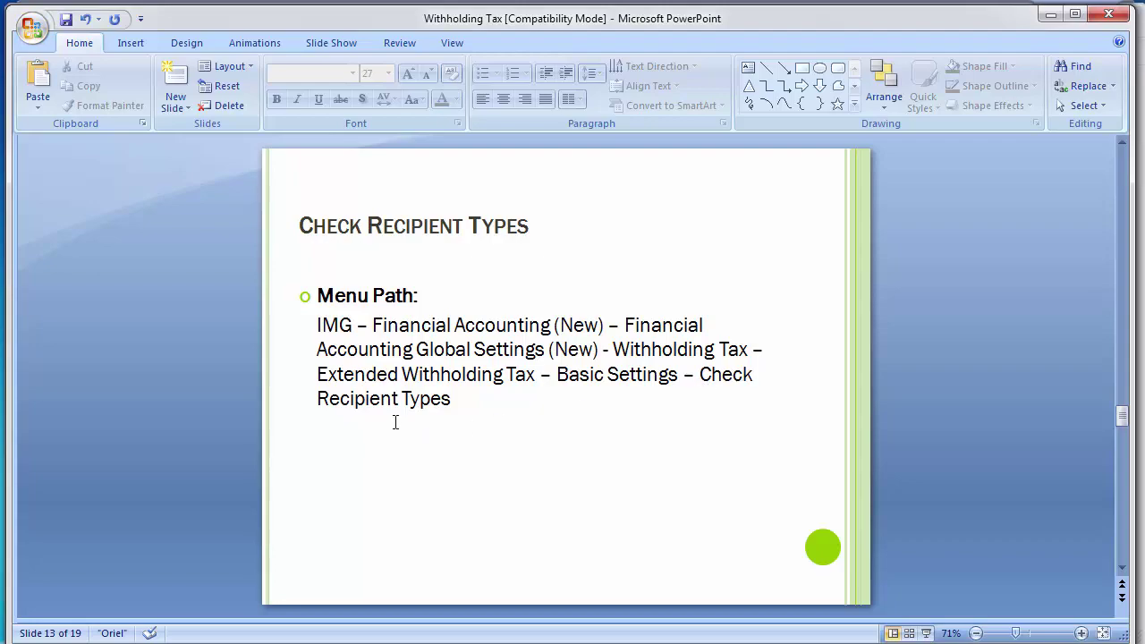
key("alt+Tab")
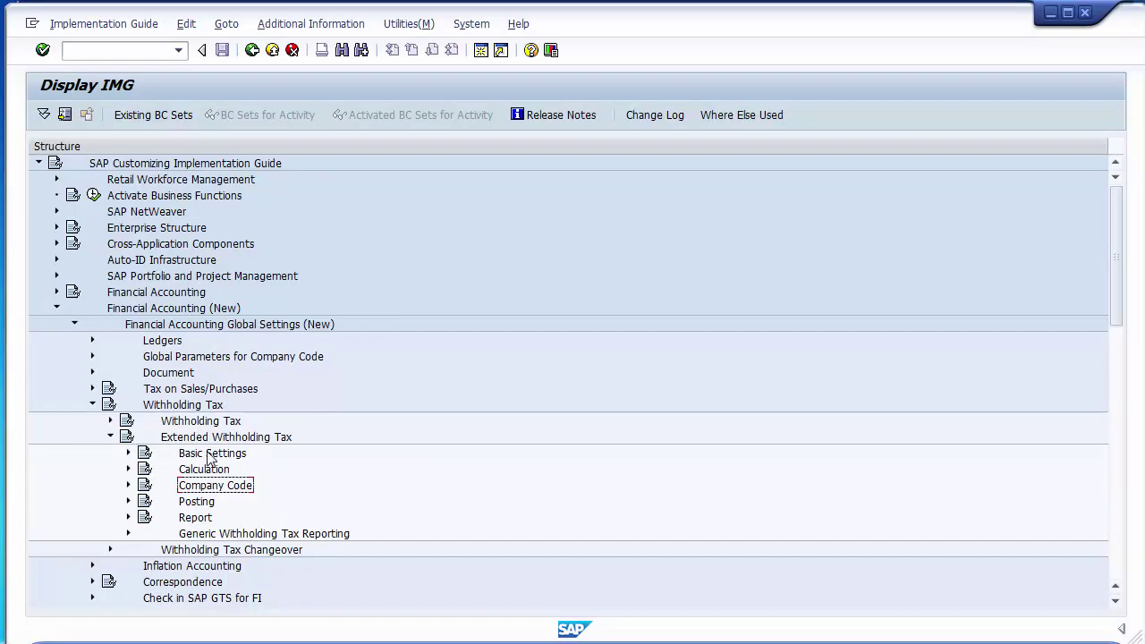
left_click(202, 455)
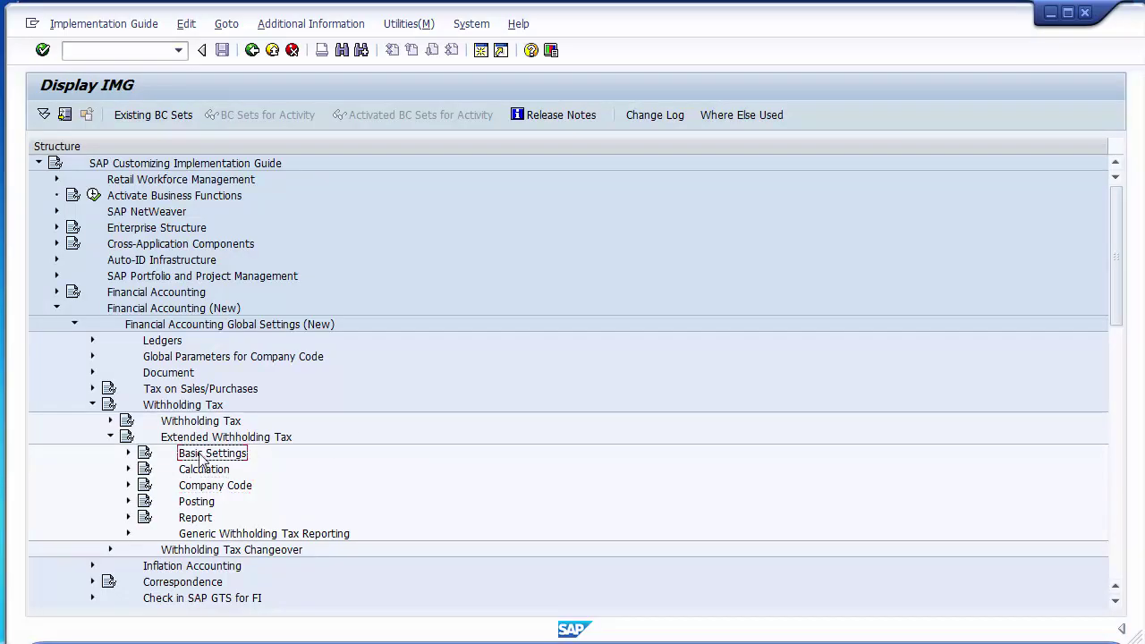
left_click(128, 453)
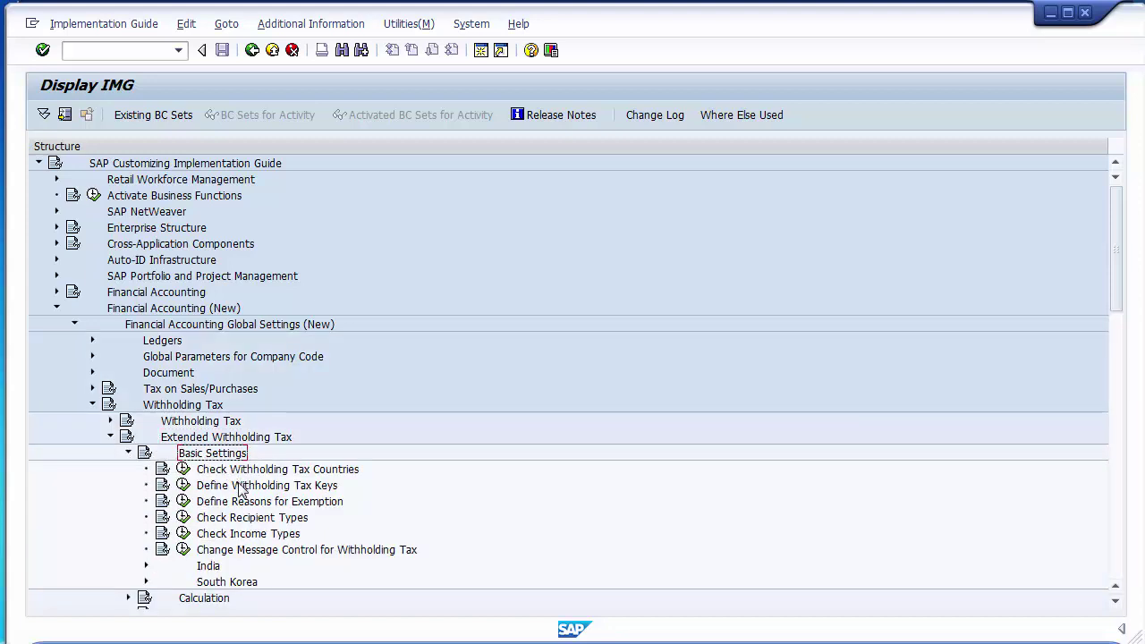
left_click(235, 519)
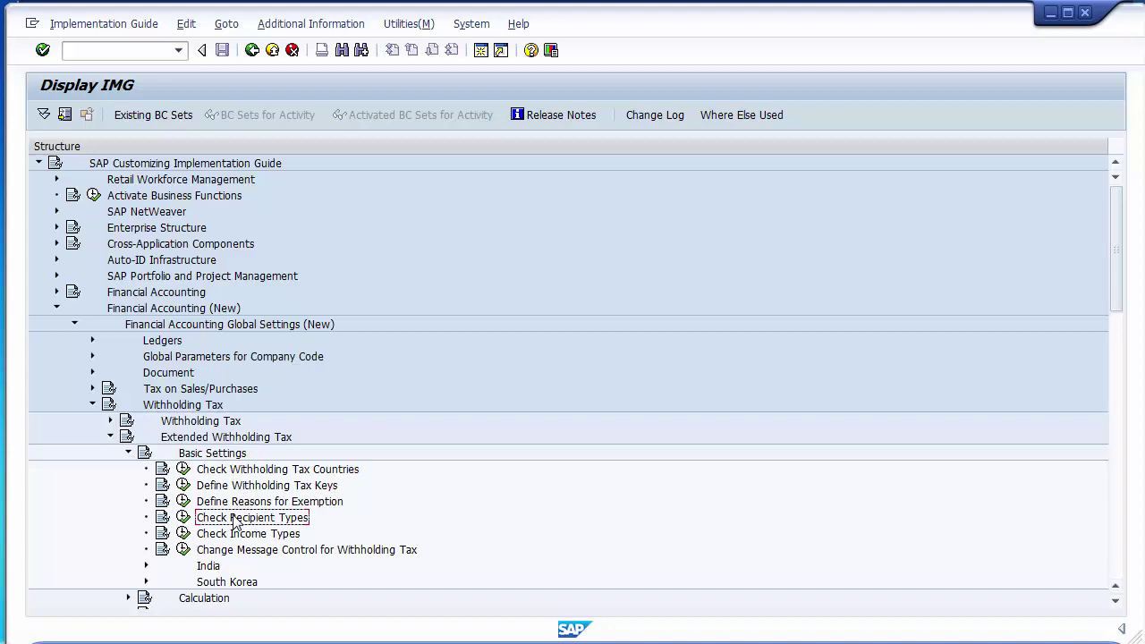
left_click(182, 518)
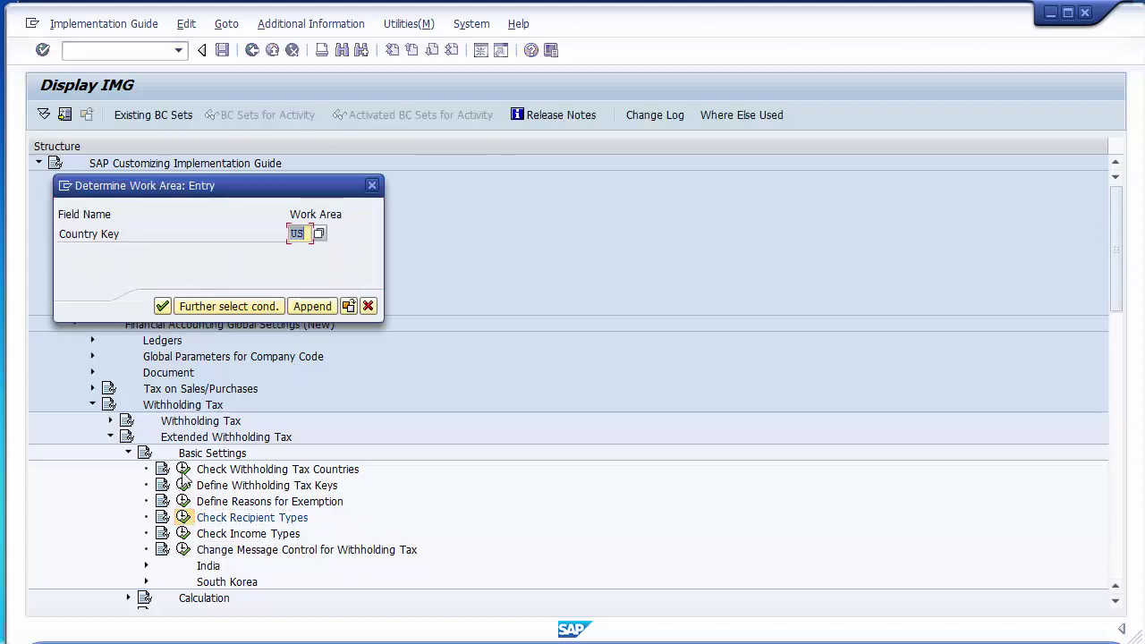
left_click(163, 307)
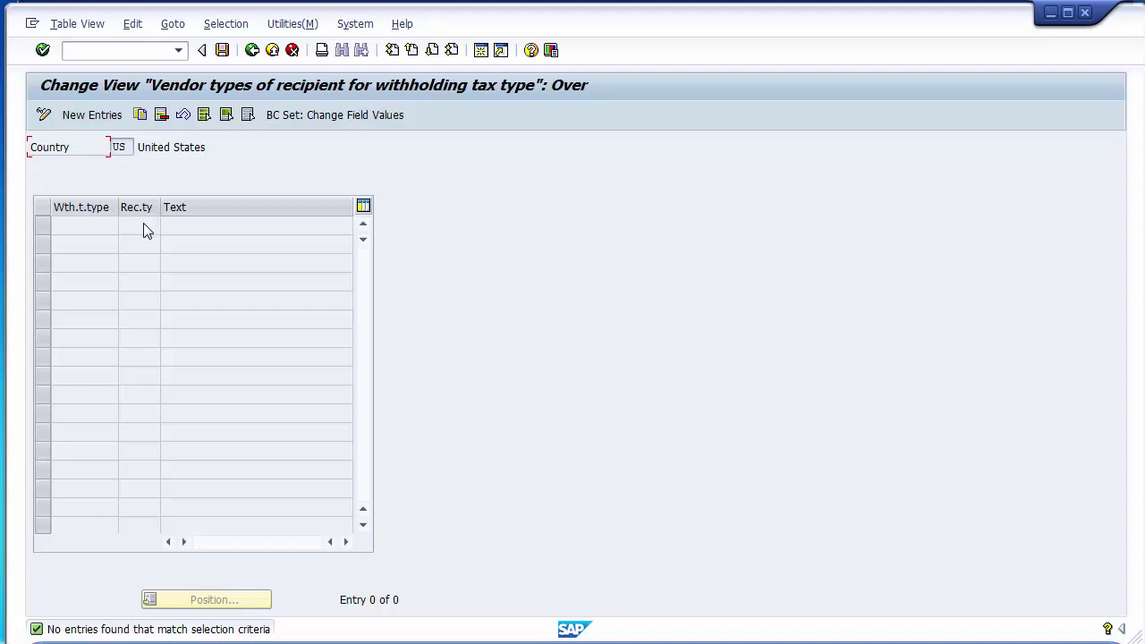
left_click(88, 118)
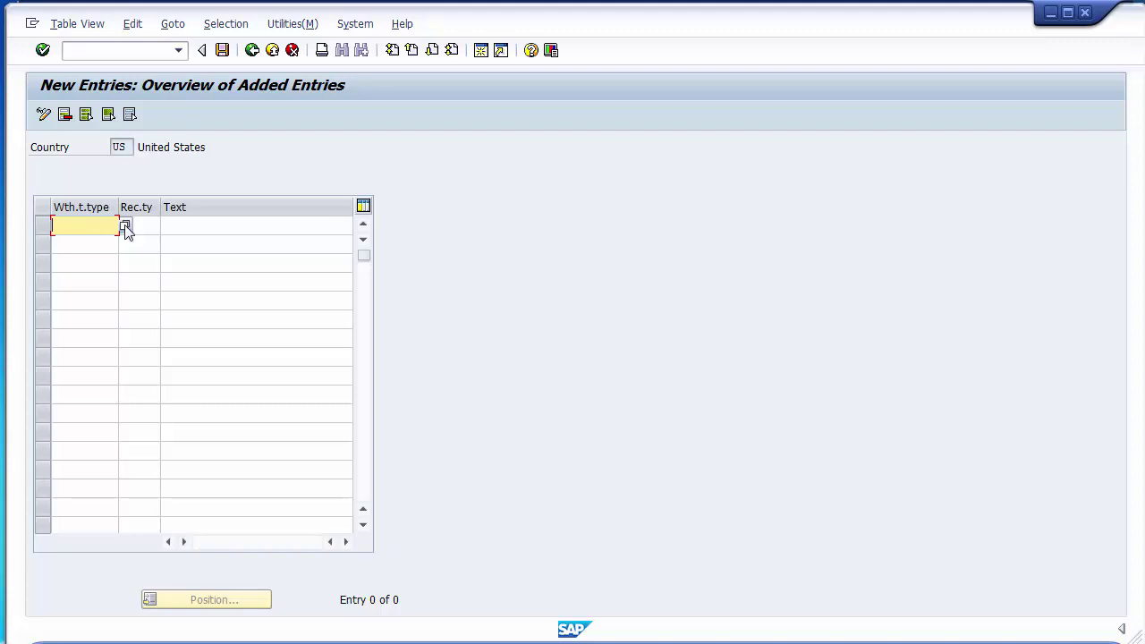
Enter the first recipient type row with withholding tax type N1, recipient type 01 and text Individua.
left_click(125, 226)
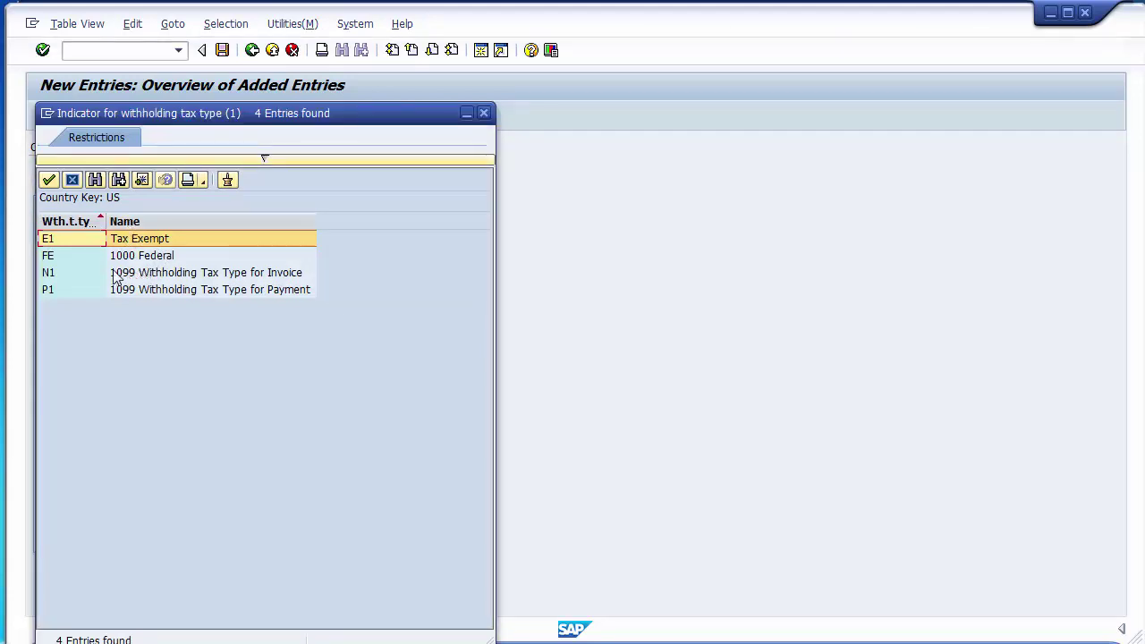
double_click(140, 272)
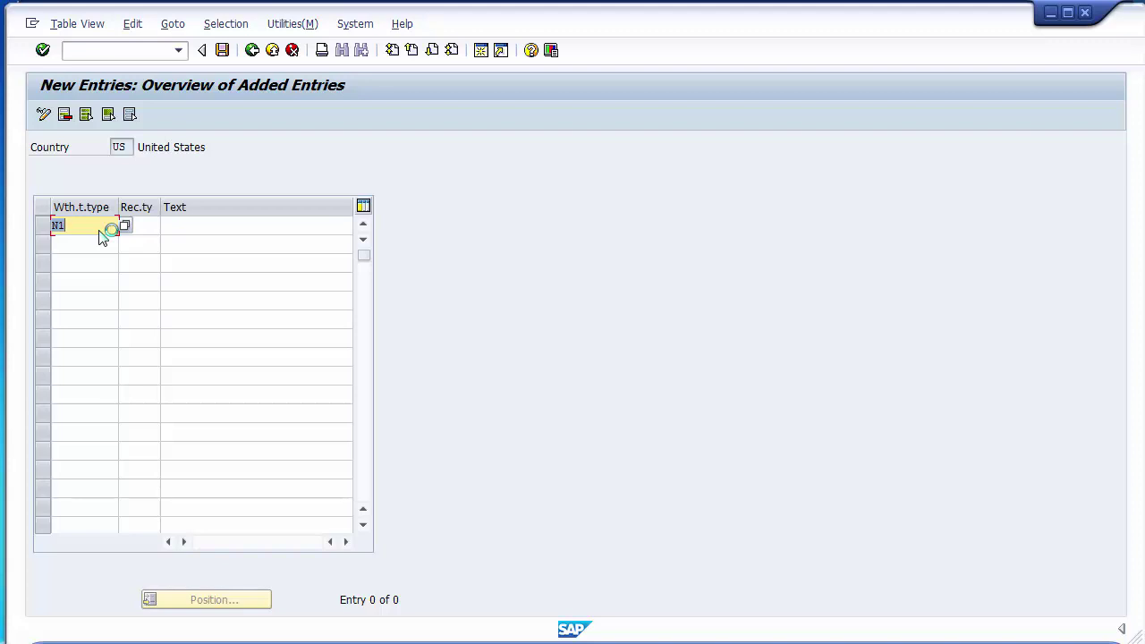
left_click(144, 224)
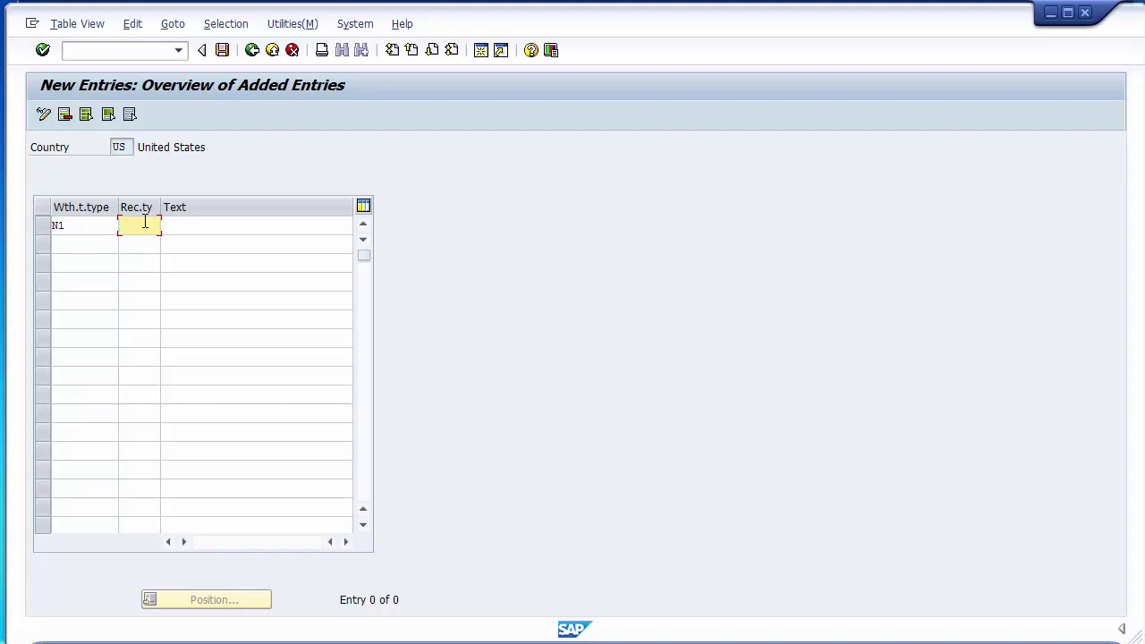
type("01")
left_click(183, 230)
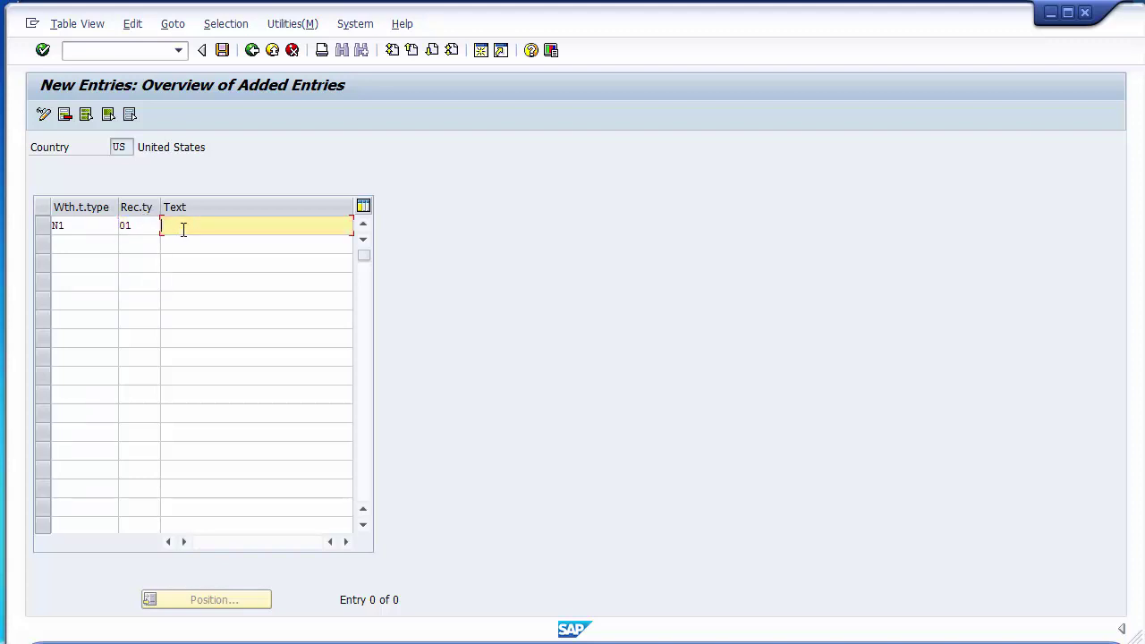
type("I")
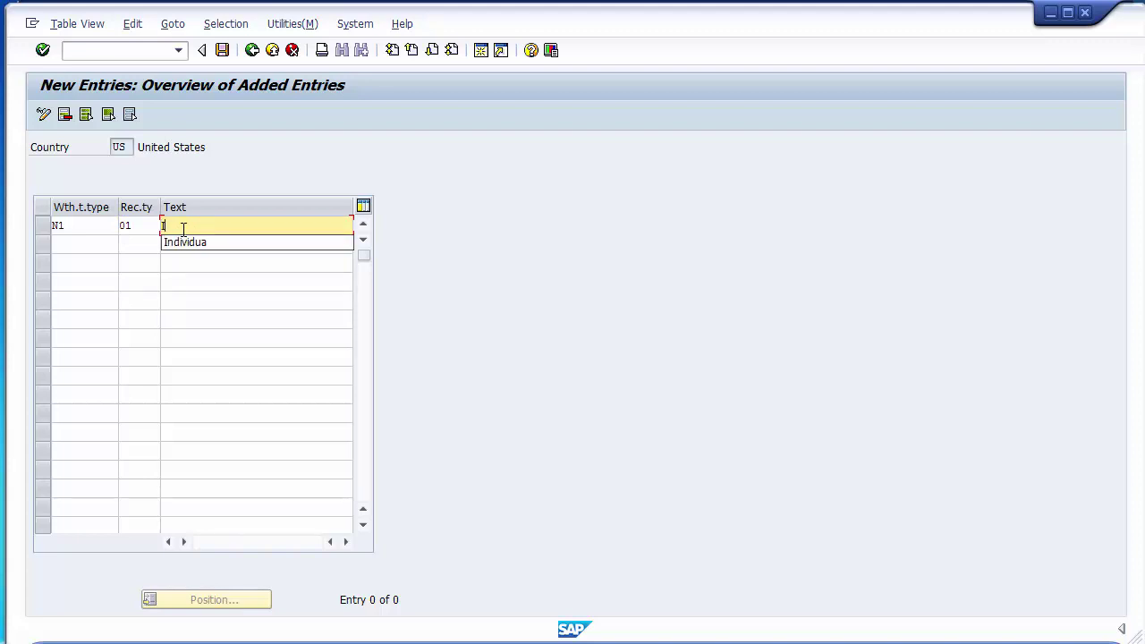
key("Down")
key("Return")
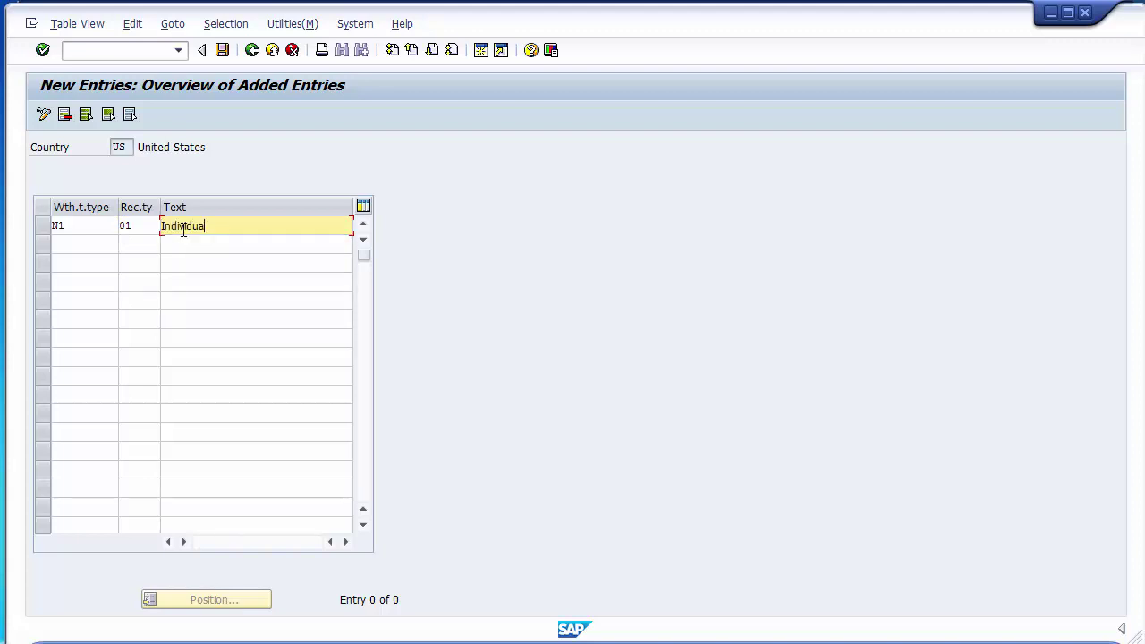
Copy withholding tax type N1 from the first row into the next five rows.
left_click_drag(87, 224, 45, 235)
key("ctrl+c")
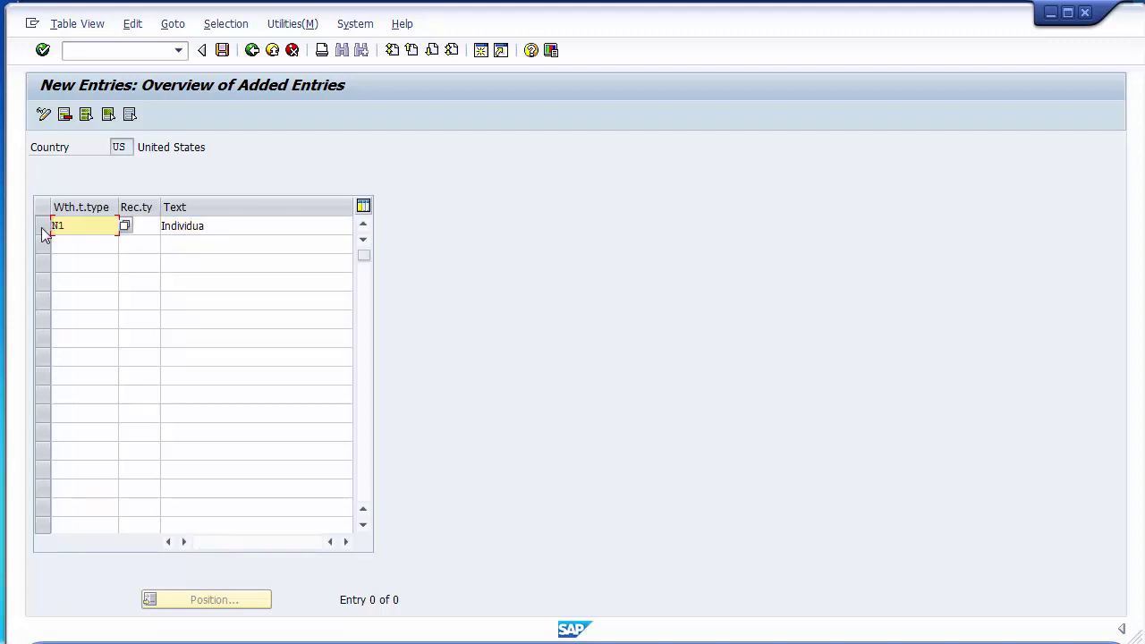
key("Return")
left_click(63, 246)
key("ctrl+v")
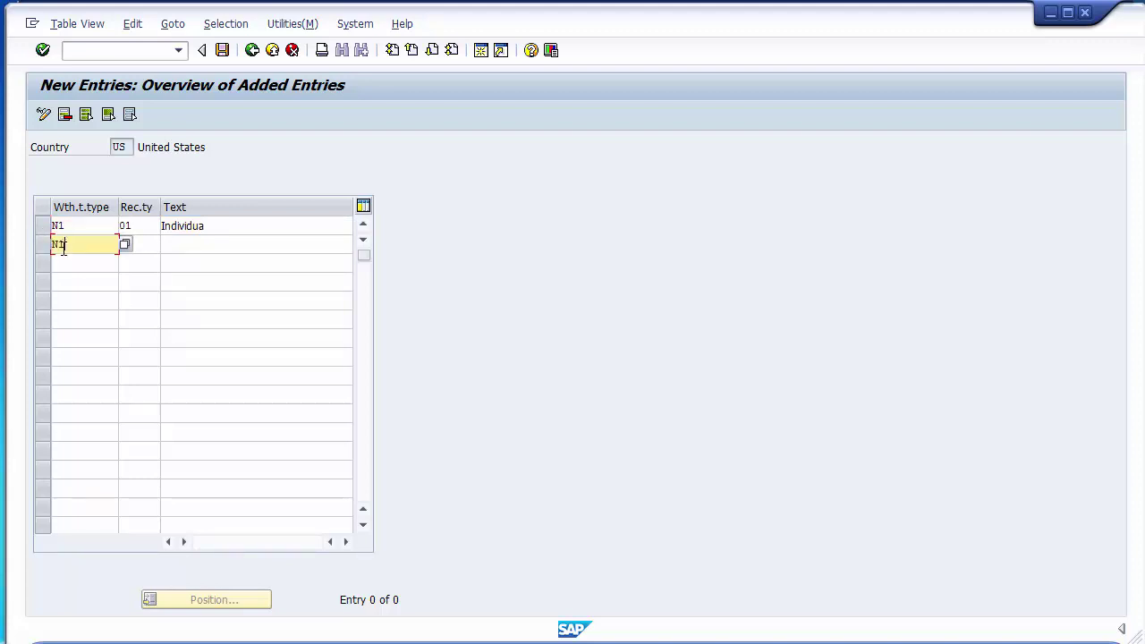
left_click(64, 259)
key("ctrl+v")
double_click(63, 259)
key("ctrl+c")
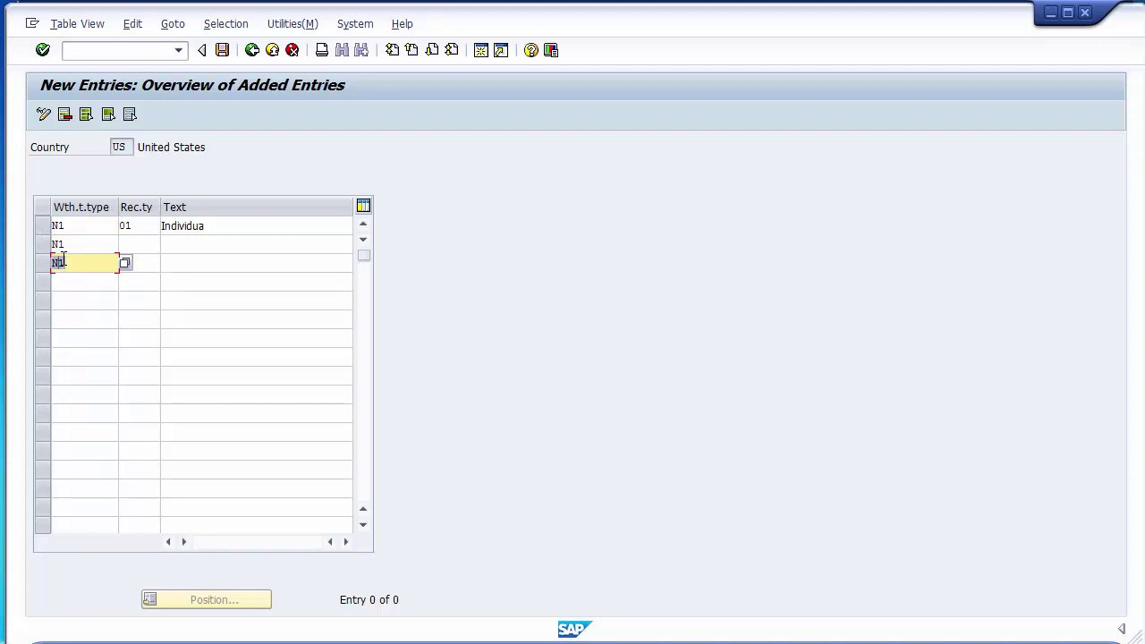
left_click(63, 278)
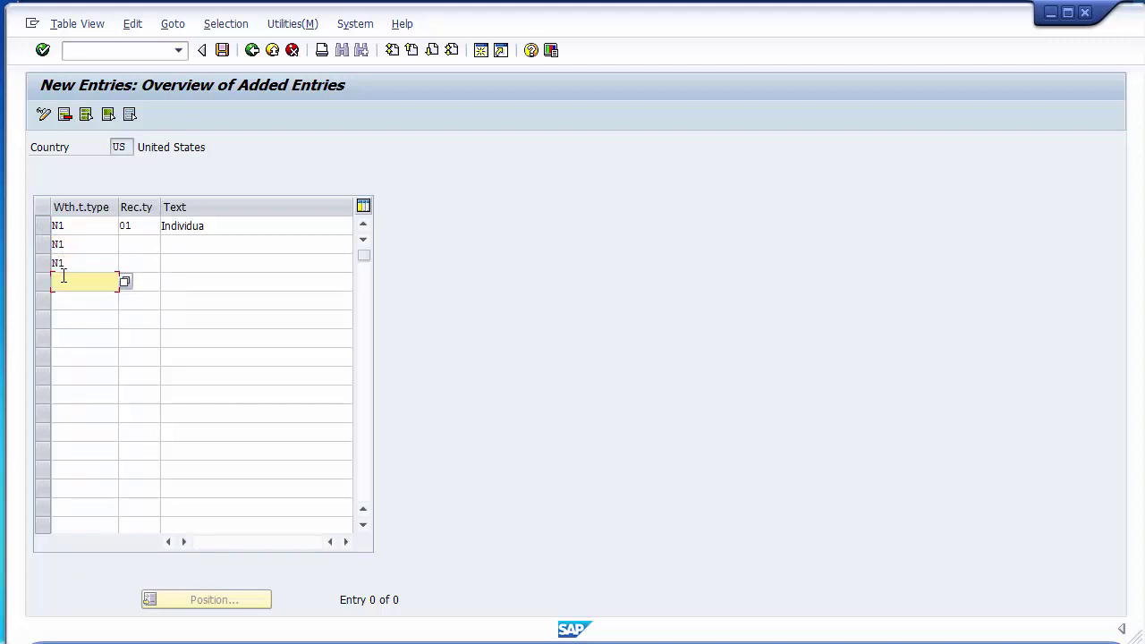
key("ctrl+v")
key("Down")
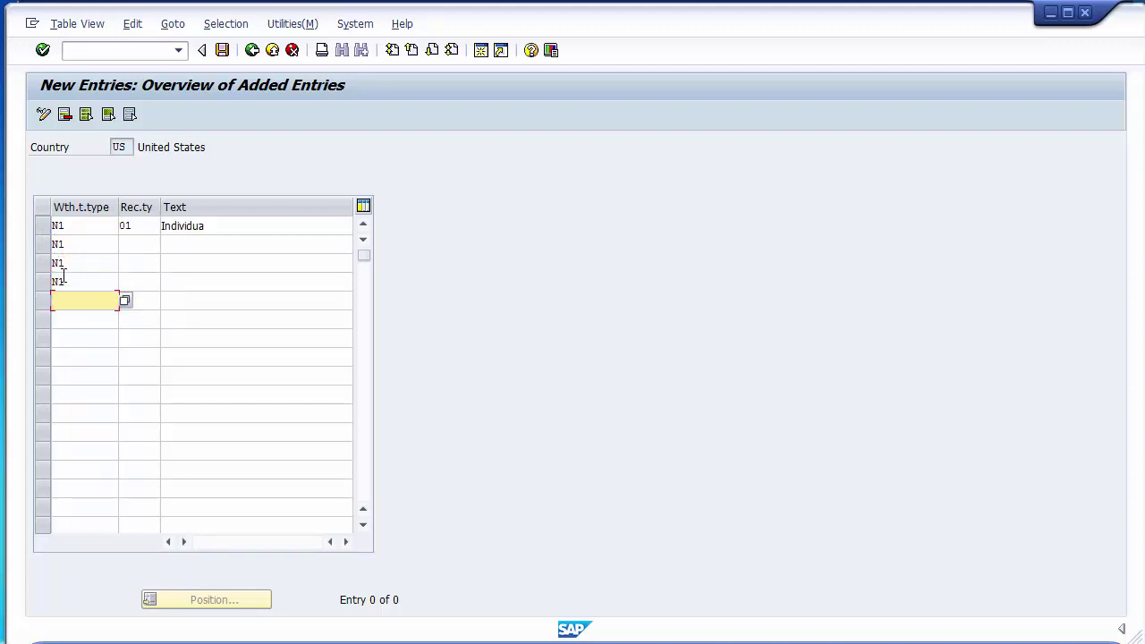
key("ctrl+v")
key("Down")
key("ctrl+v")
Fill the second N1 row with recipient type 02 and the text Corporation.
left_click(137, 246)
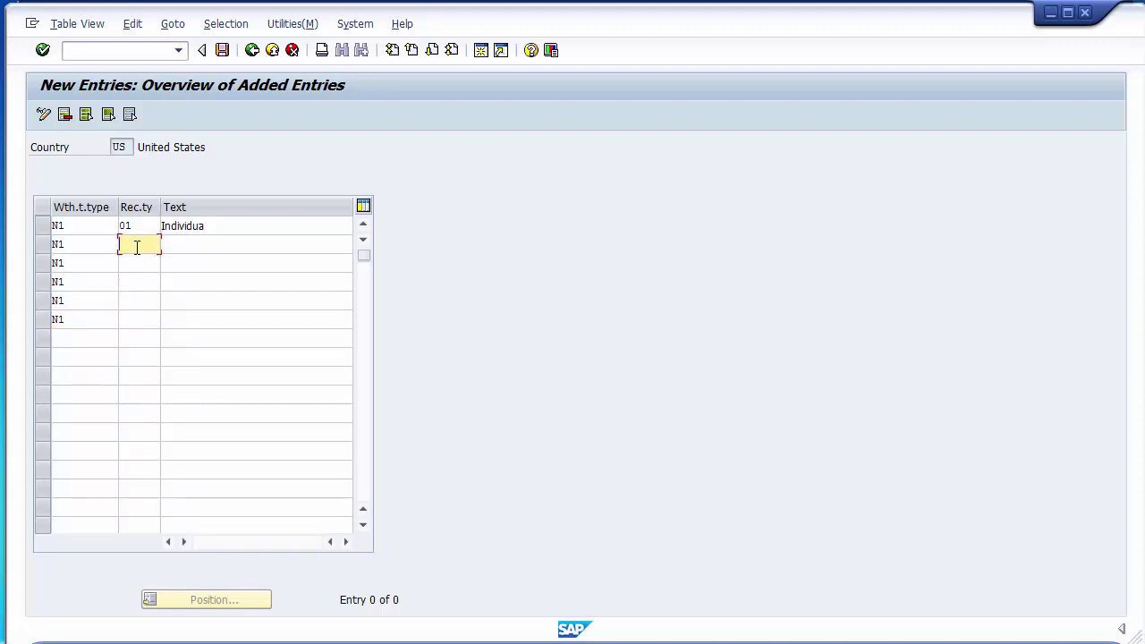
type("02")
key("Tab")
key("Up")
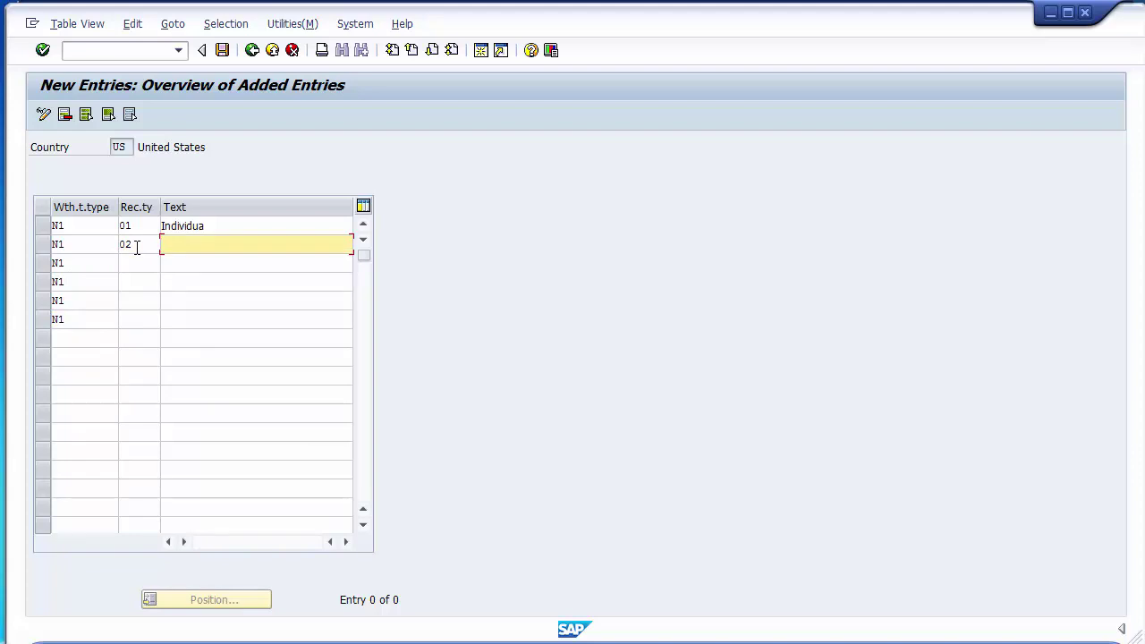
type("C")
key("BackSpace")
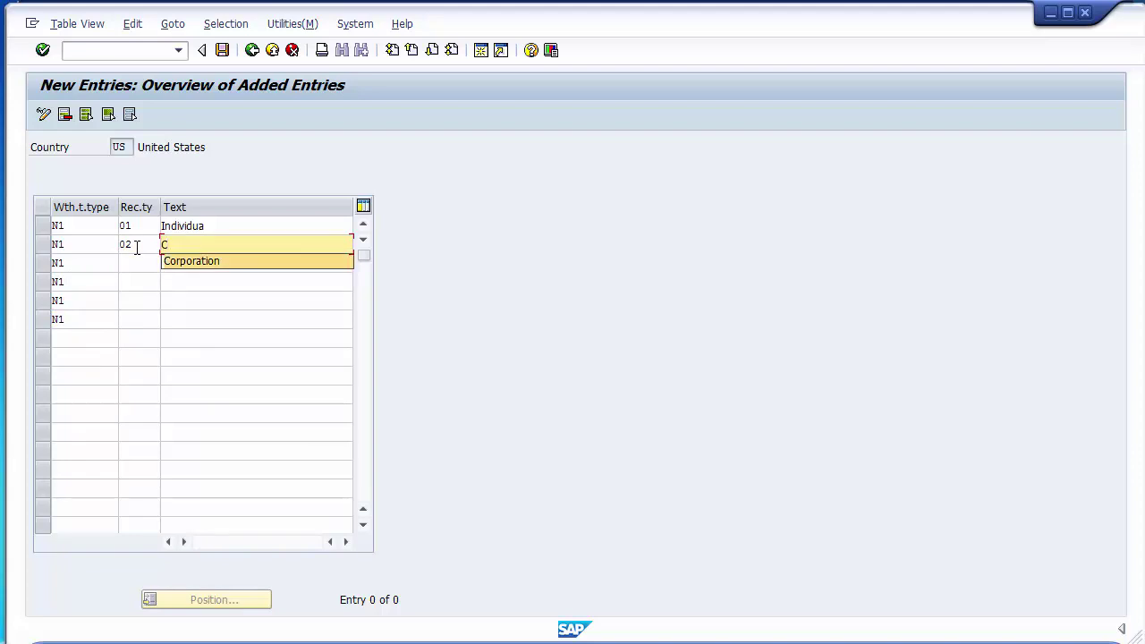
key("Down")
key("Return")
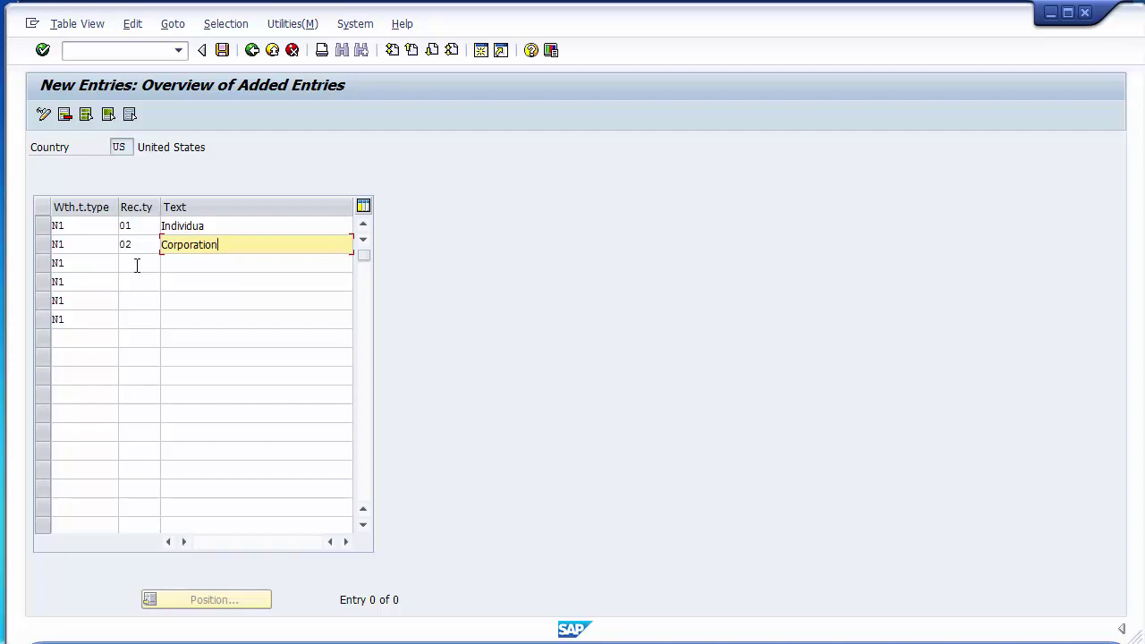
Fill the third N1 row with recipient type 03 and the text Nominee.
left_click(135, 265)
type("03")
key("Tab")
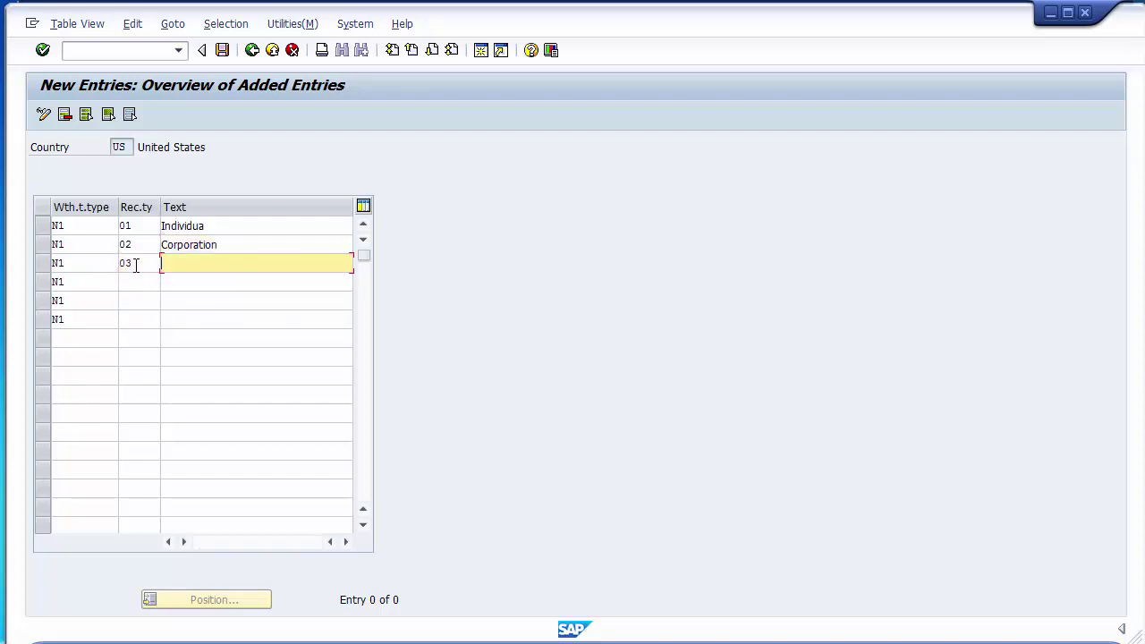
key("Down")
key("Down")
key("Down")
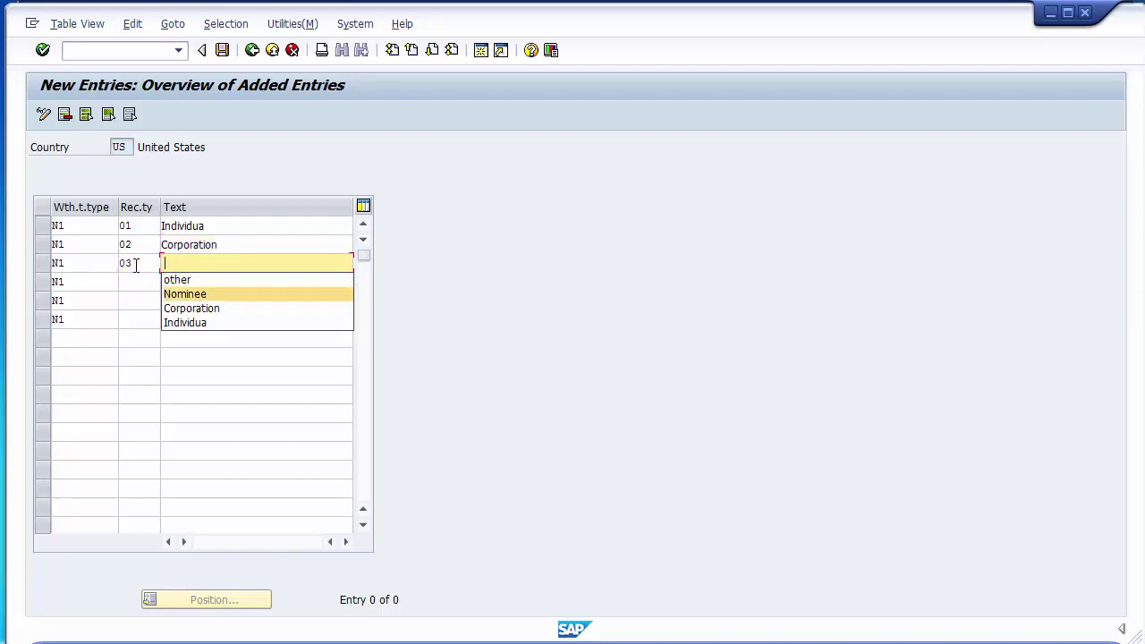
type("N")
key("BackSpace")
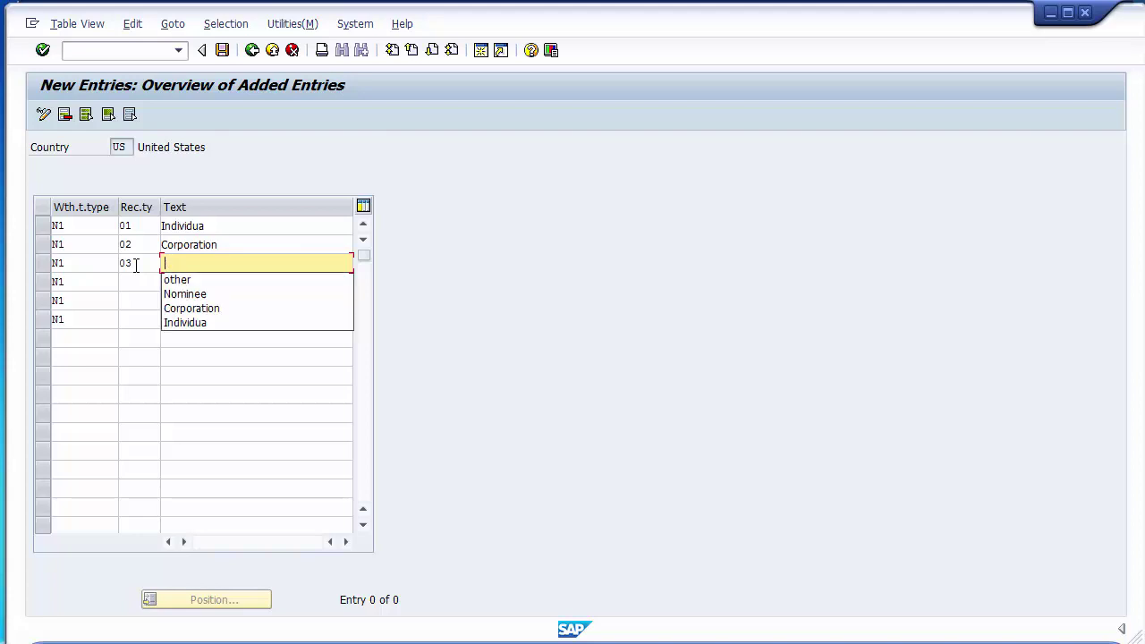
key("Down")
key("Down")
key("Down")
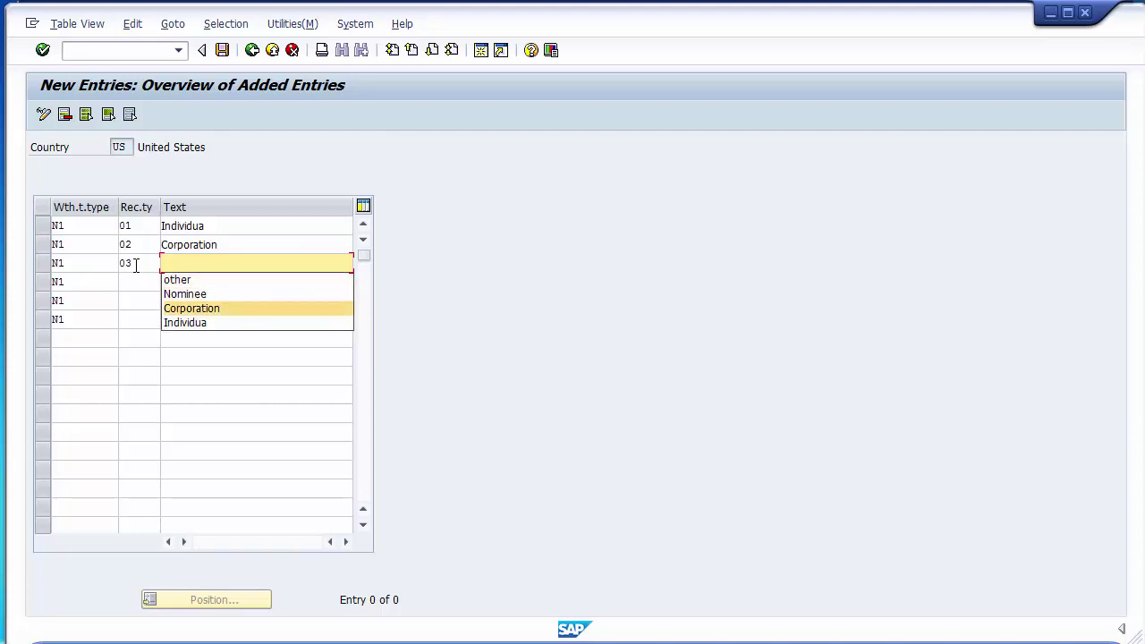
key("Up")
key("Return")
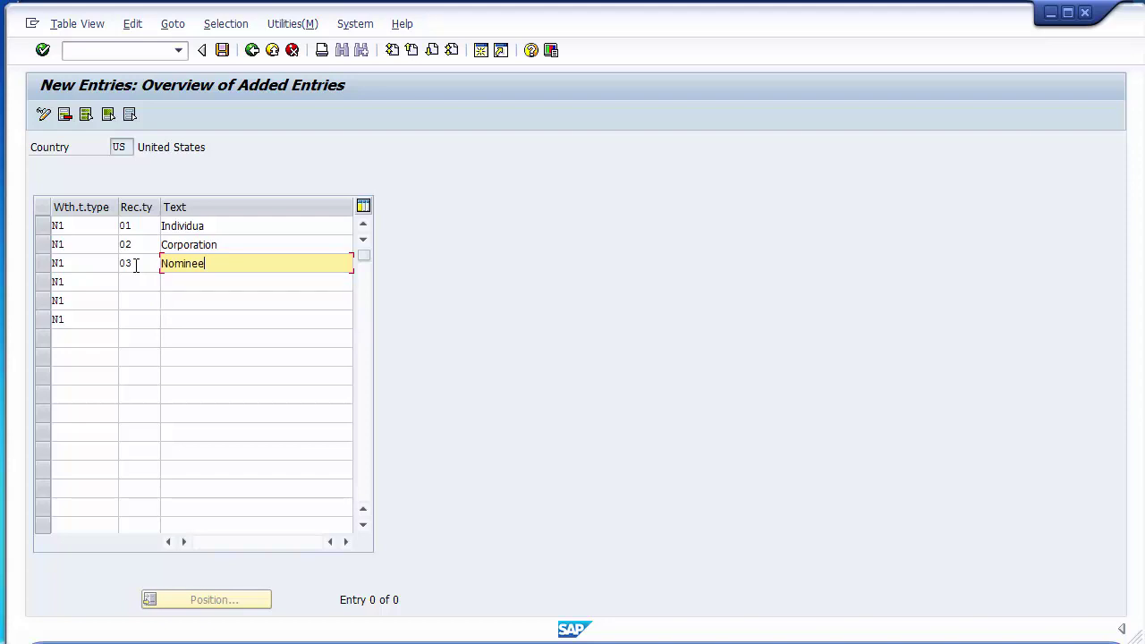
Fill the fourth N1 row with recipient type 04 and the text other.
left_click(134, 282)
type("04")
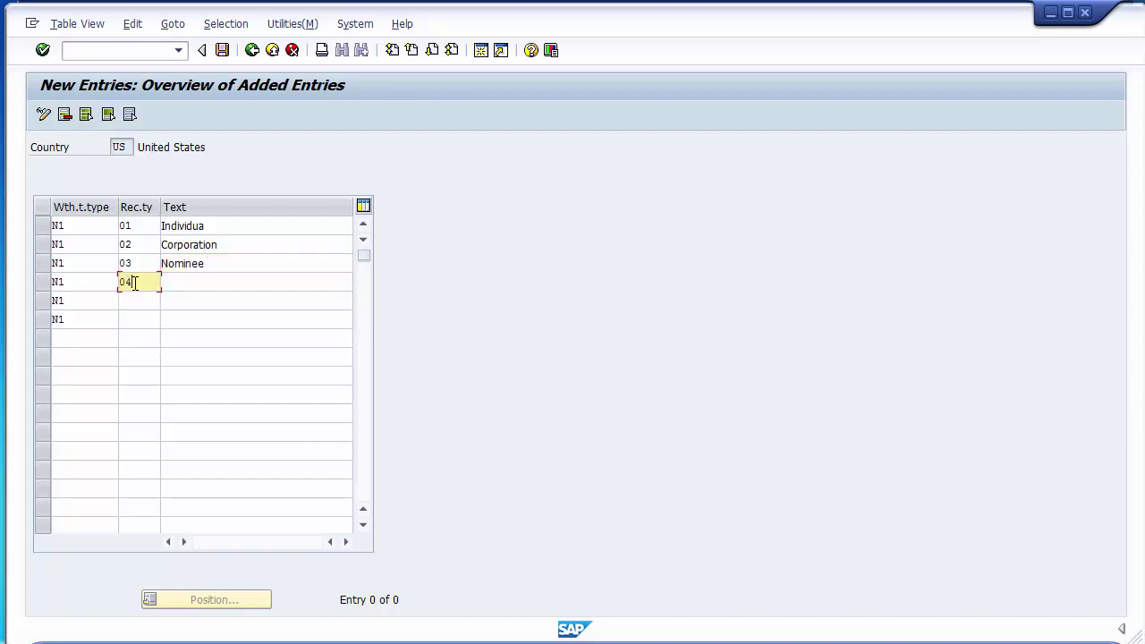
left_click(175, 282)
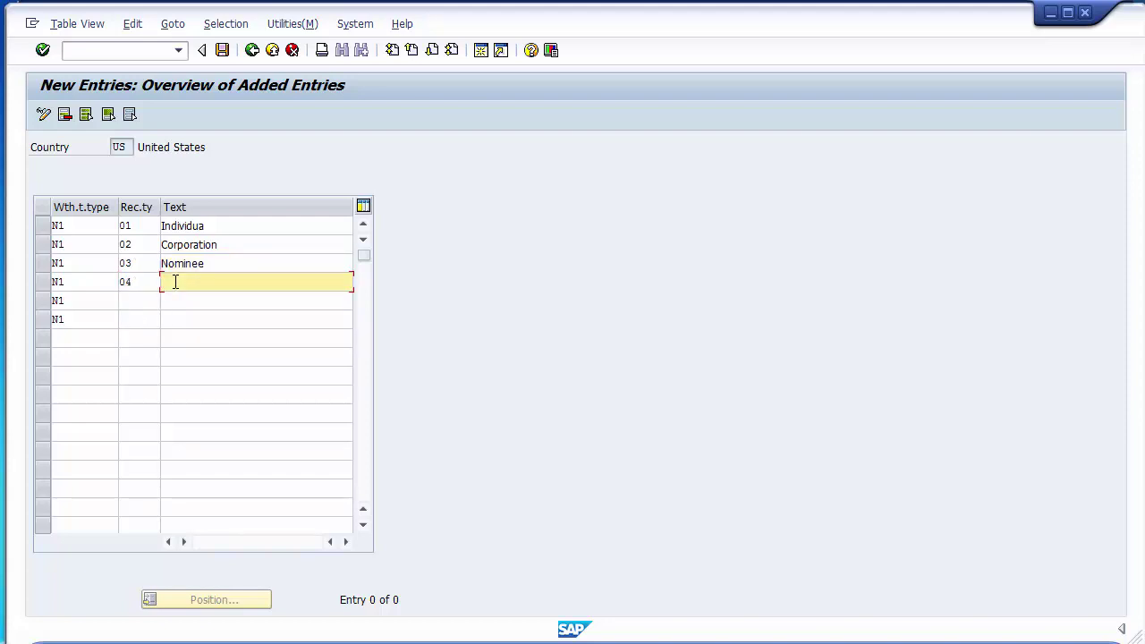
type("ther")
left_click(187, 295)
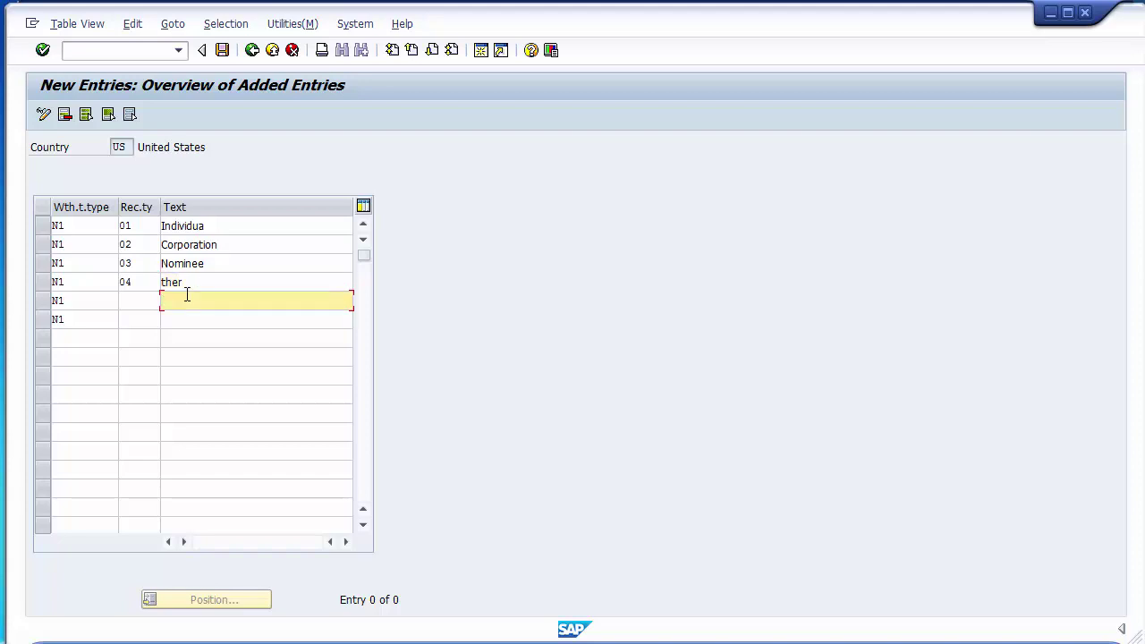
left_click(195, 282)
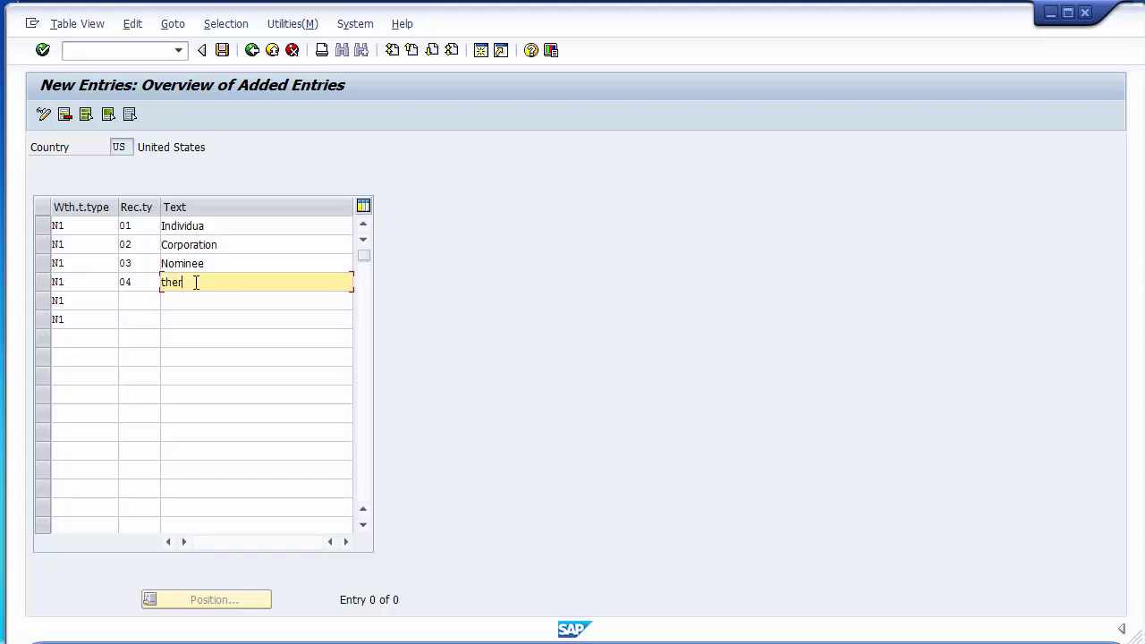
key("BackSpace")
key("BackSpace")
key("BackSpace")
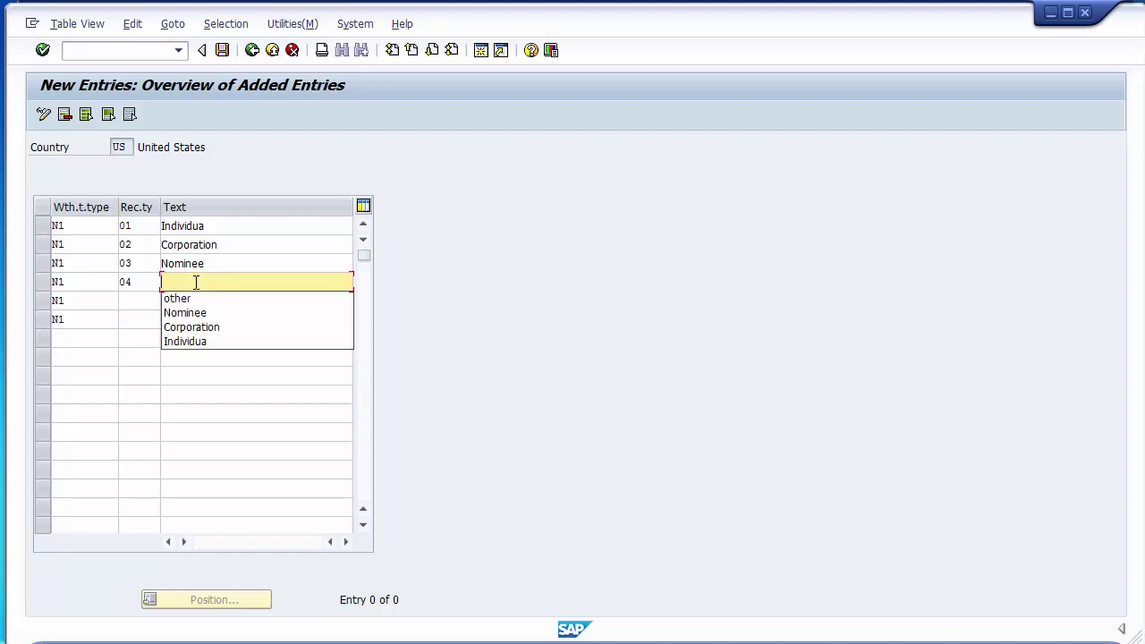
key("Down")
key("Return")
Clear the surplus N1 codes from the two rows below recipient type 04.
left_click(93, 300)
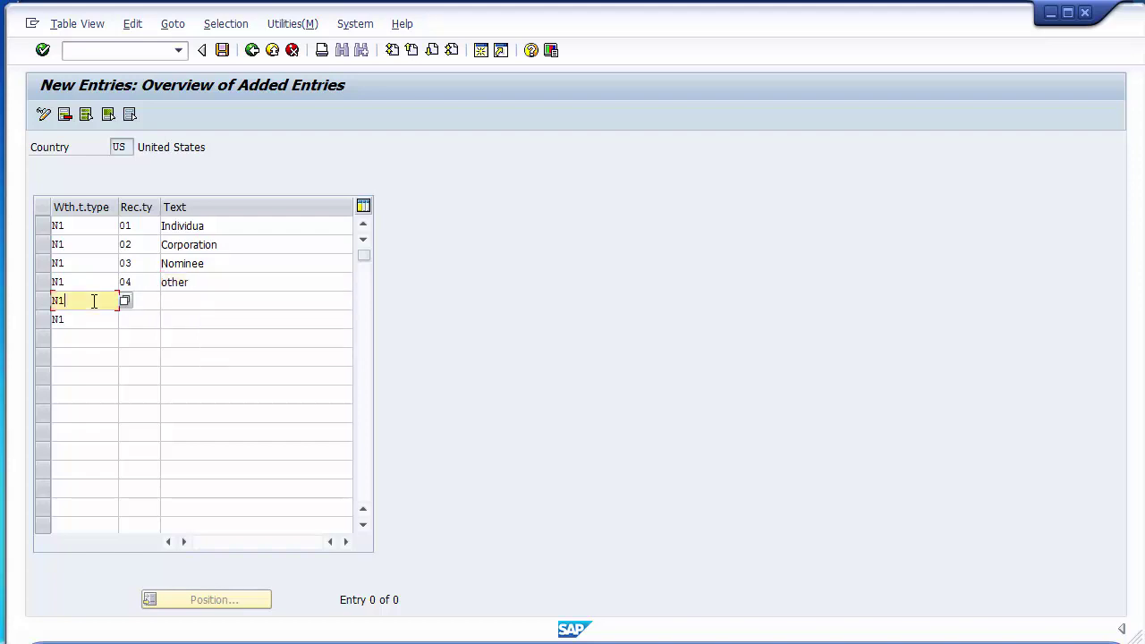
key("BackSpace")
key("BackSpace")
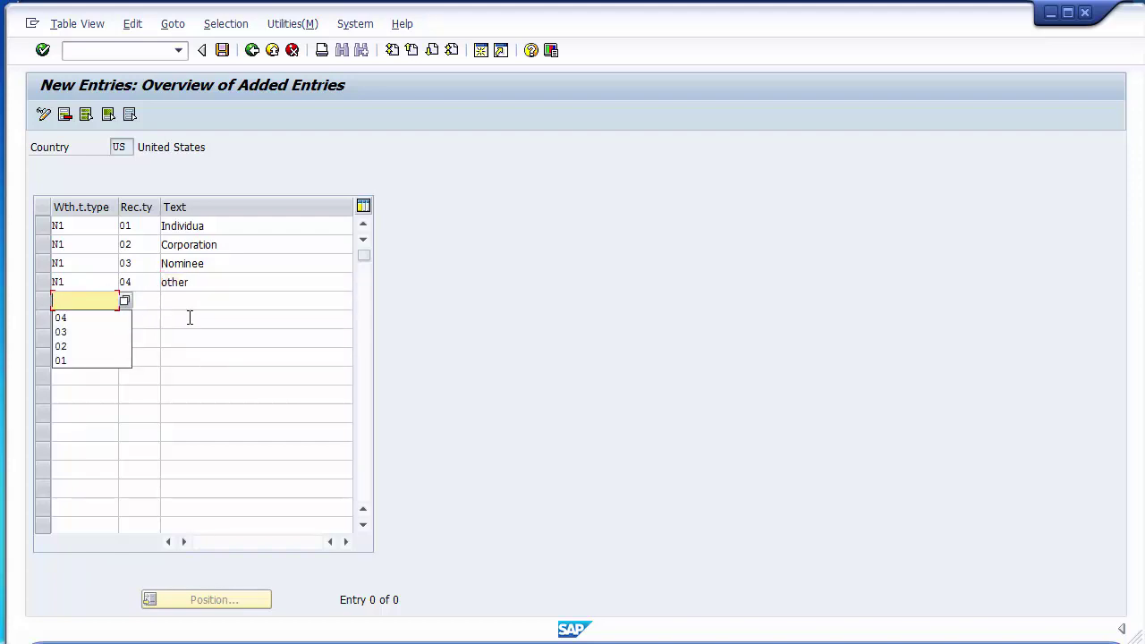
left_click(189, 318)
left_click(103, 323)
key("BackSpace")
key("BackSpace")
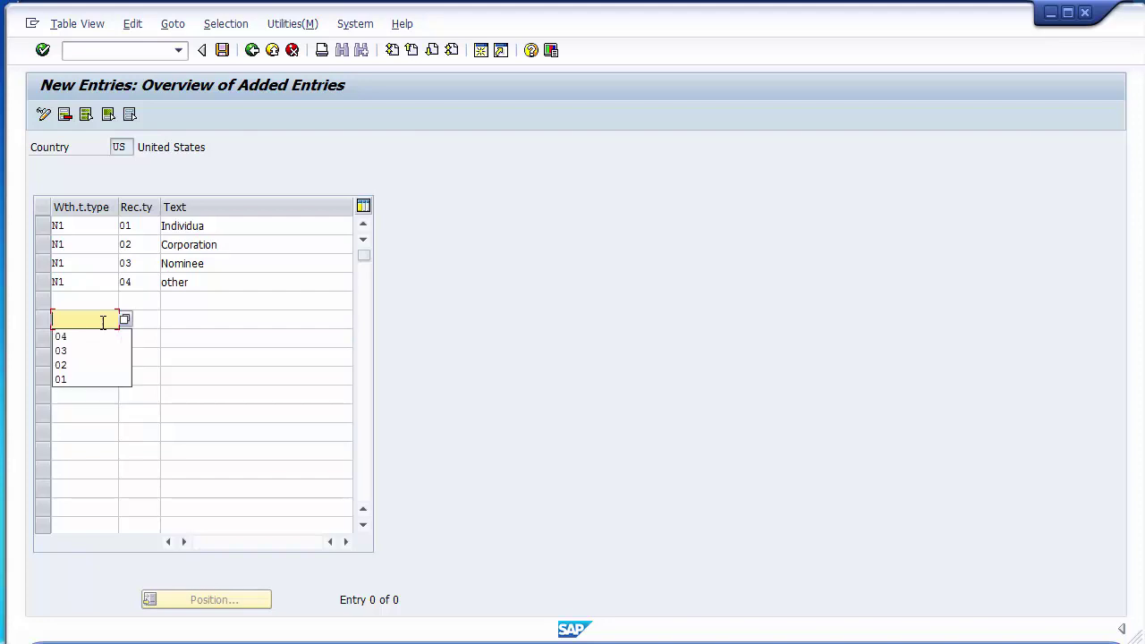
left_click(81, 282)
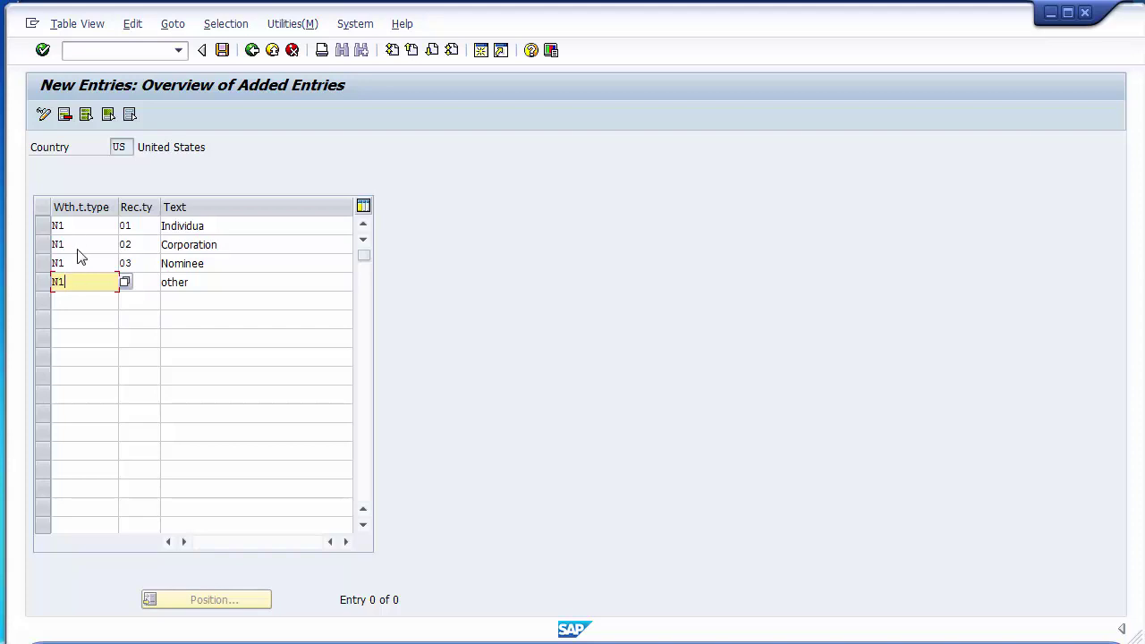
Add a P1 row below the N1 entries with recipient type 01 and the text Individua.
left_click(80, 301)
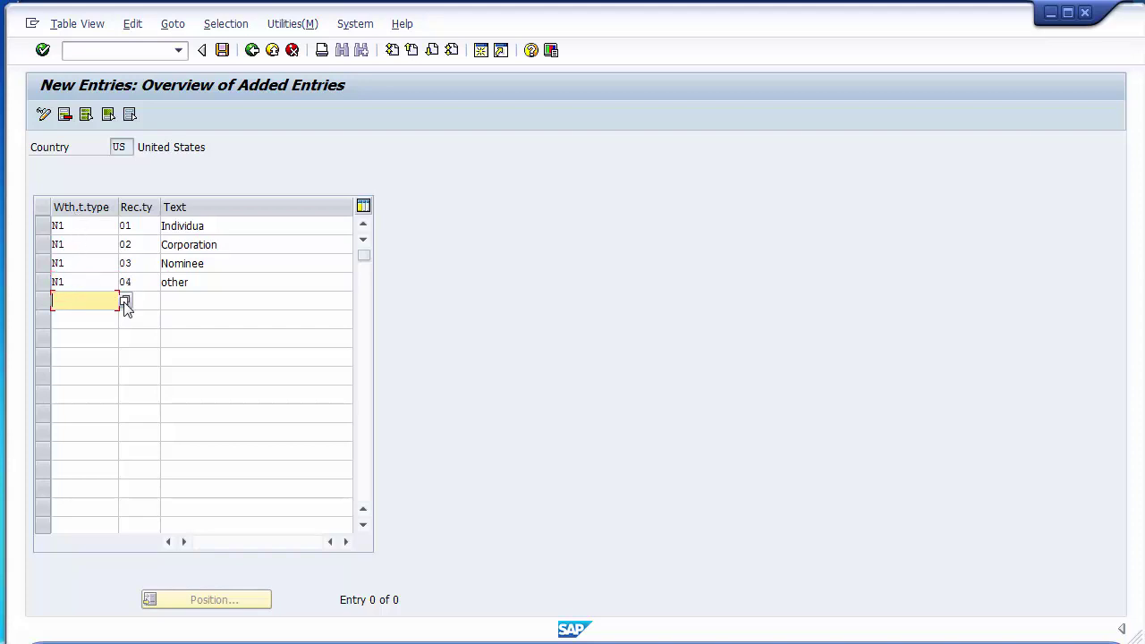
left_click(125, 302)
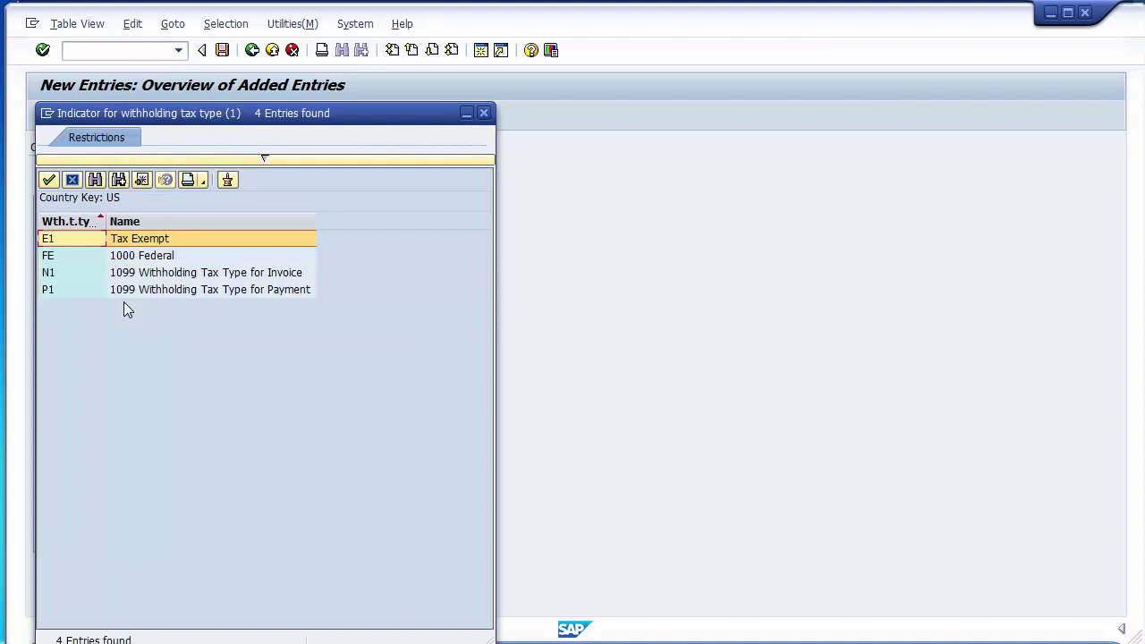
left_click(54, 290)
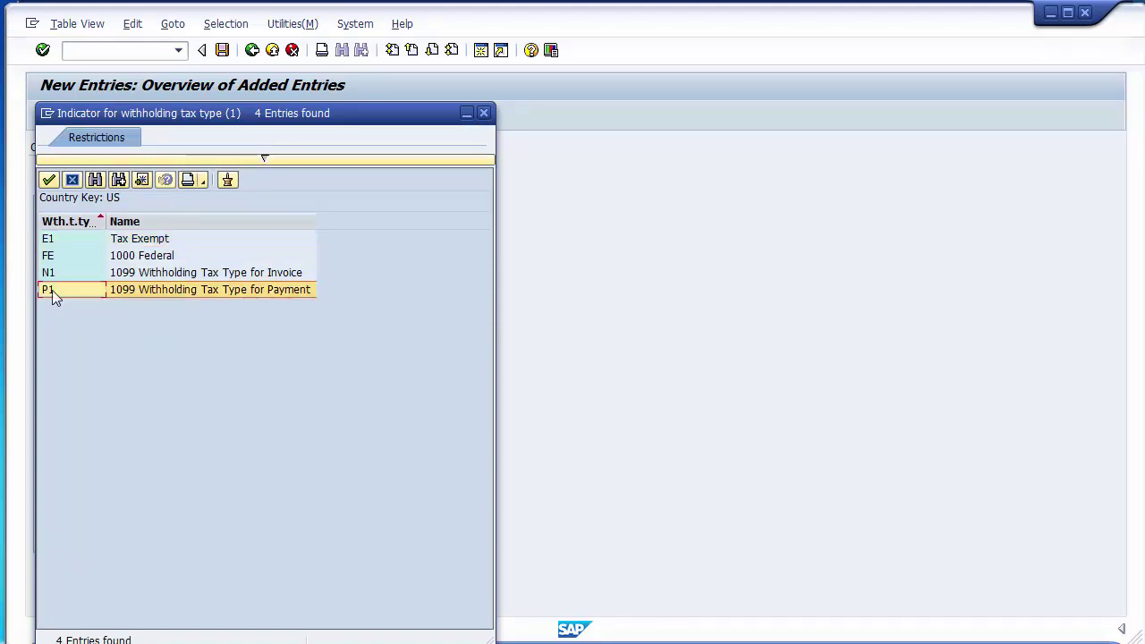
double_click(49, 289)
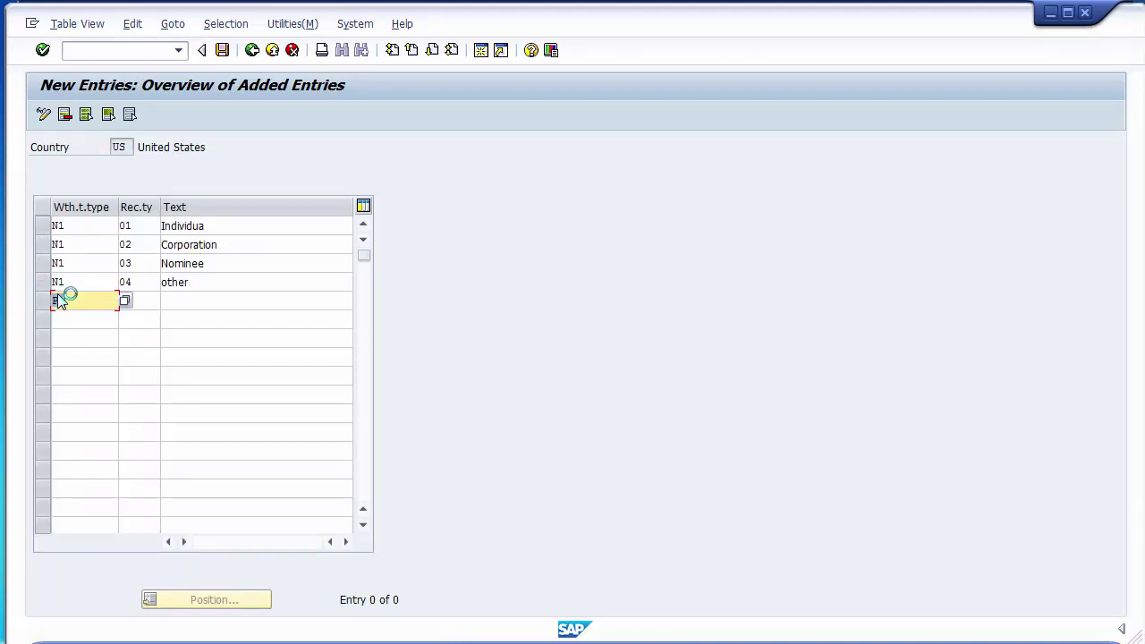
left_click(78, 298)
left_click(150, 303)
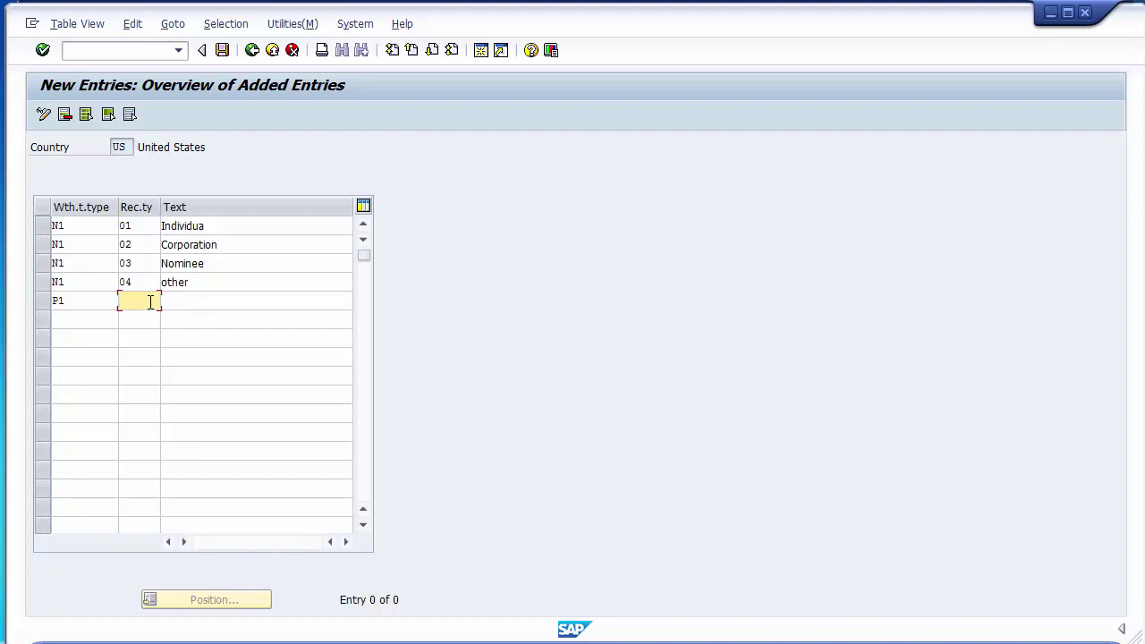
type("01")
key("Tab")
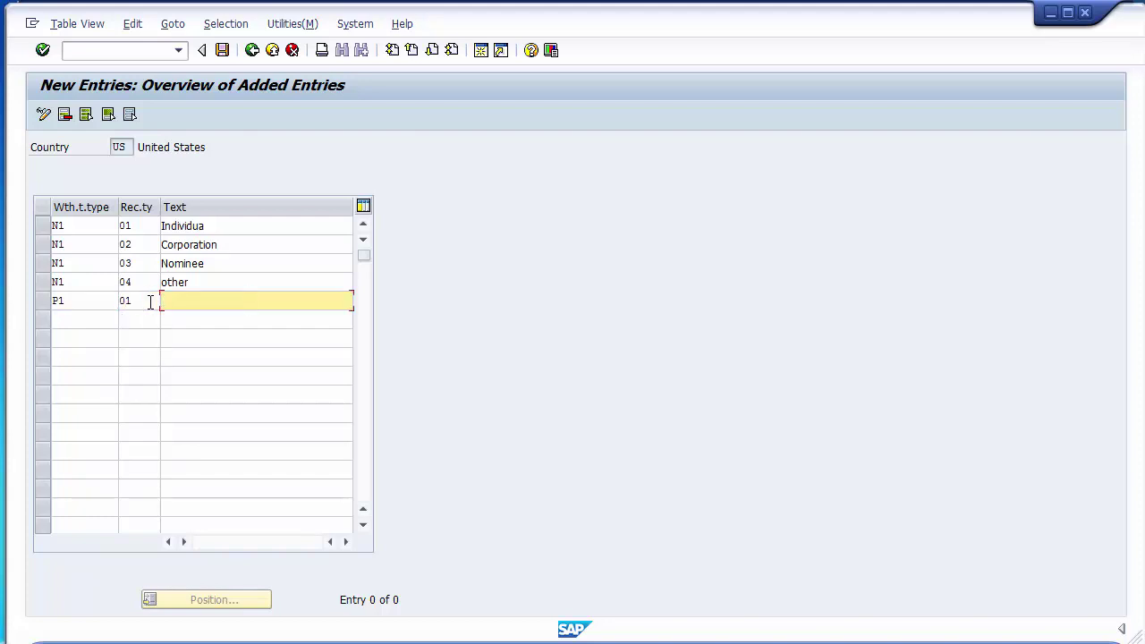
type("I")
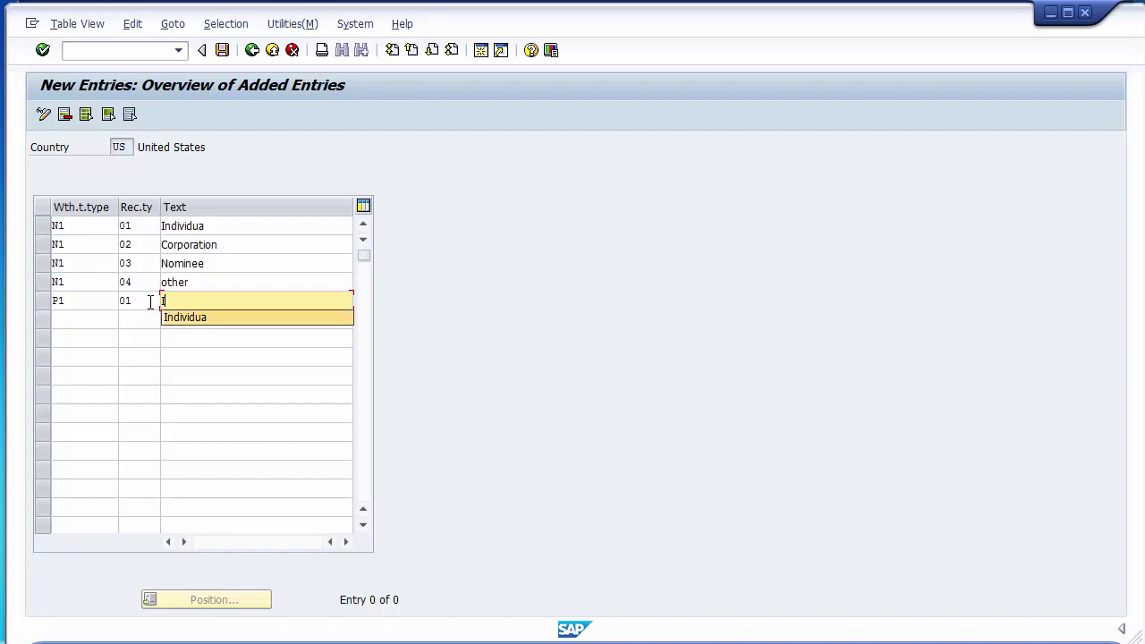
key("Down")
key("Return")
Add a second P1 row with recipient type 02 and the text Corporation.
left_click(89, 317)
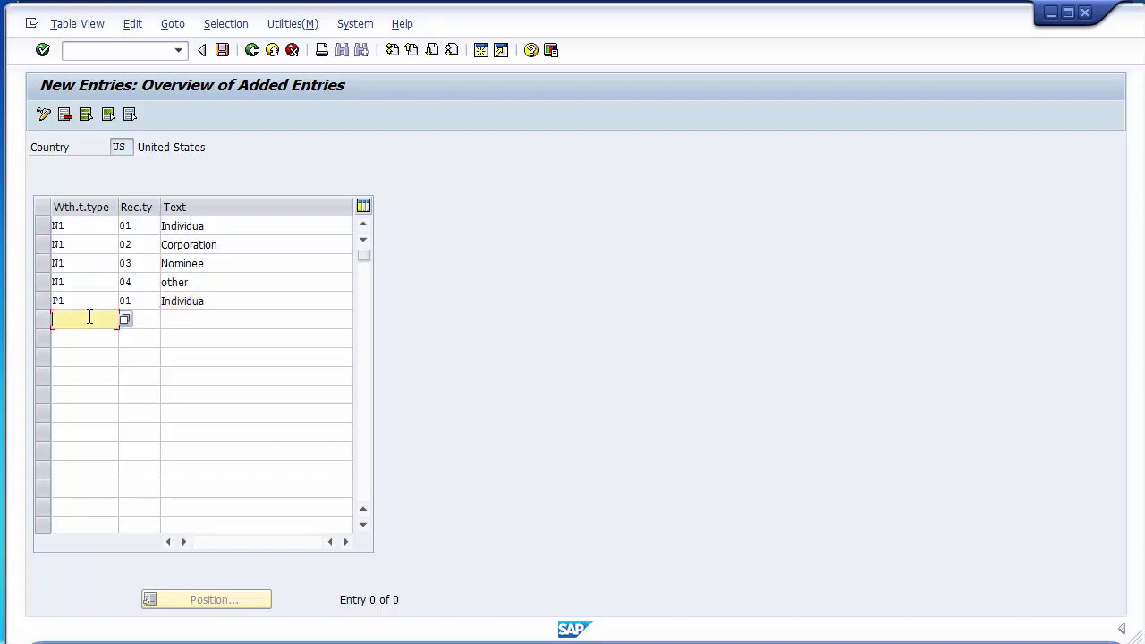
type("P1")
key("Tab")
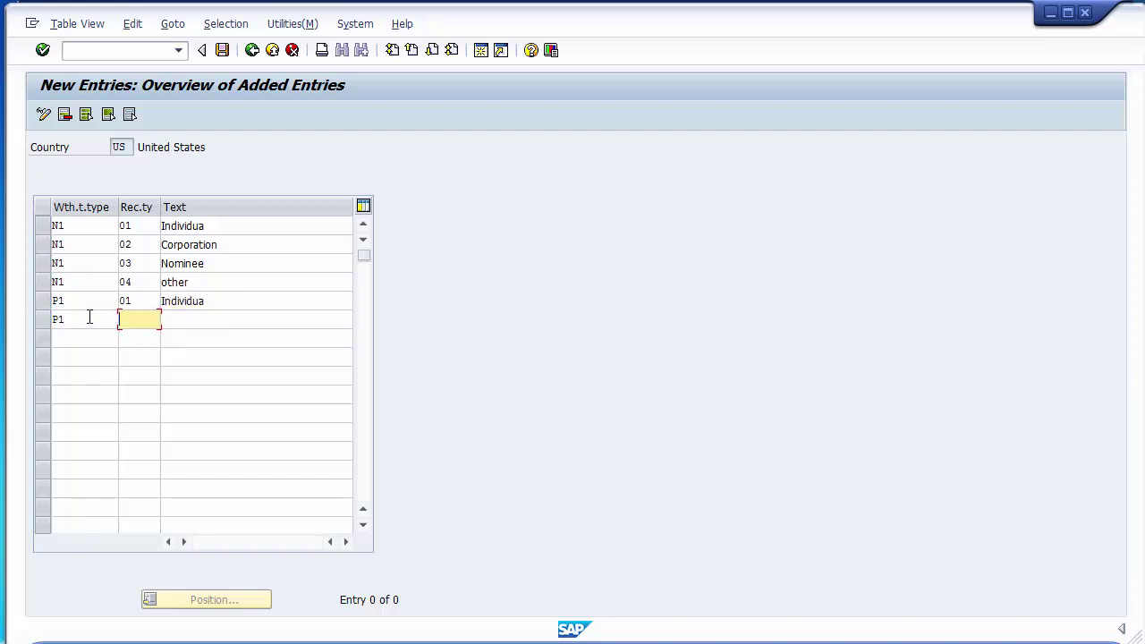
type("02")
key("Tab")
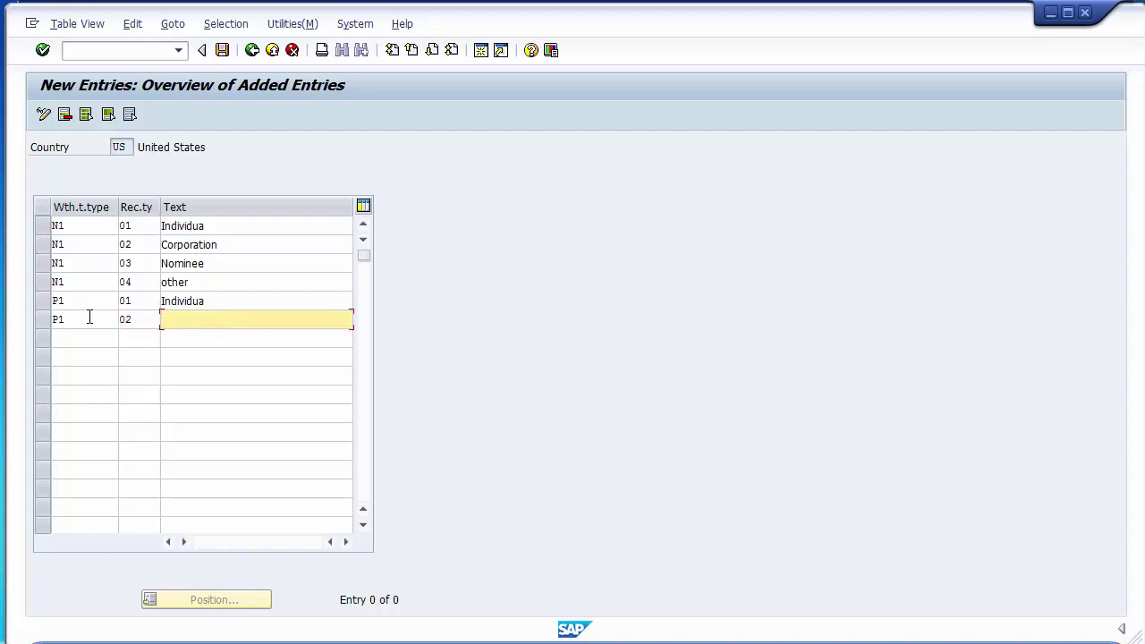
type("C")
key("Down")
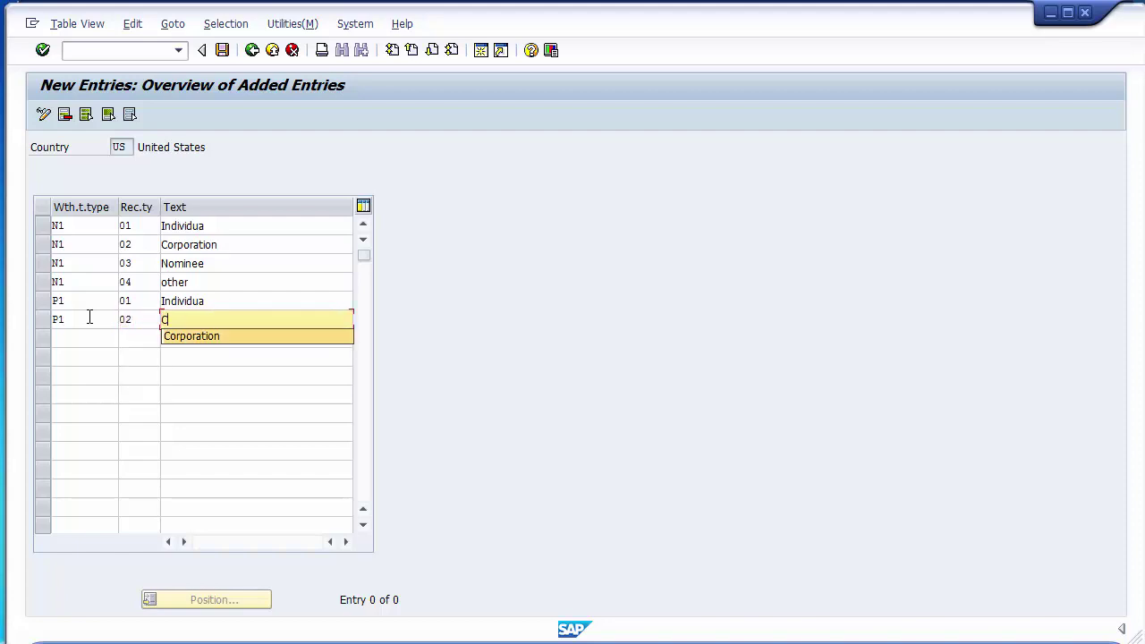
key("Return")
Add a third P1 row with recipient type 03 and the text Nominee.
left_click(72, 333)
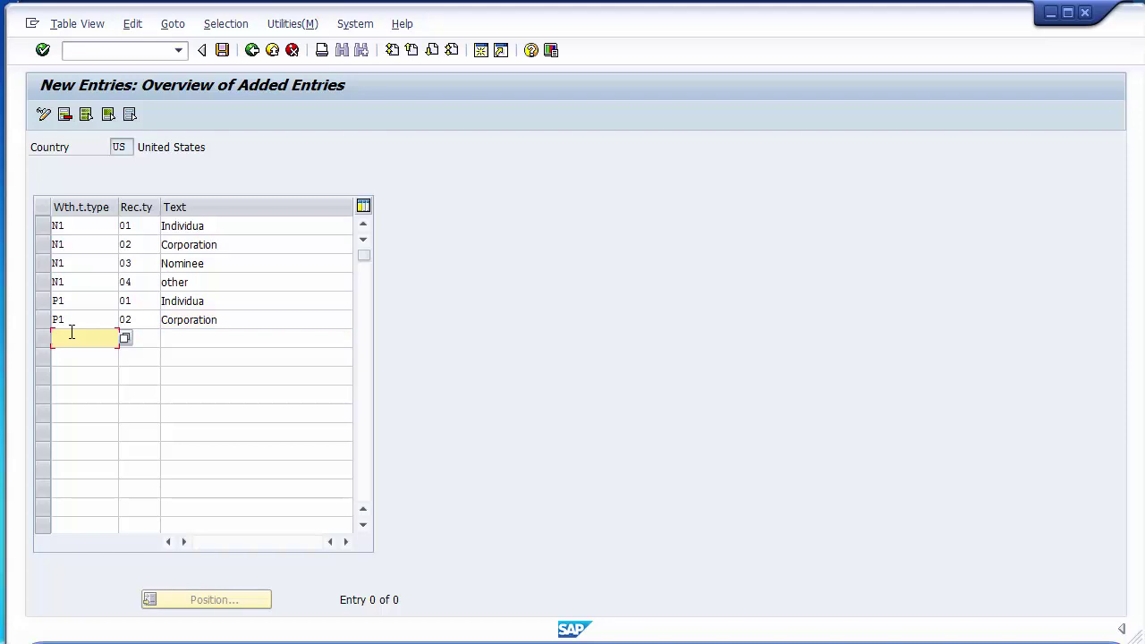
type("P1")
key("Tab")
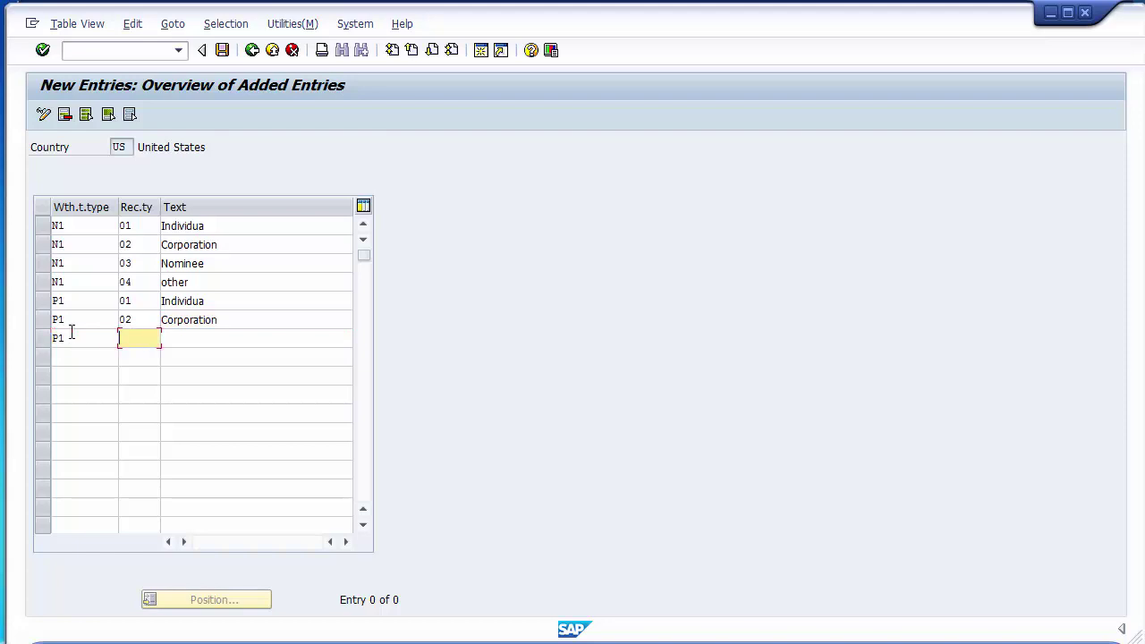
type("03")
key("Tab")
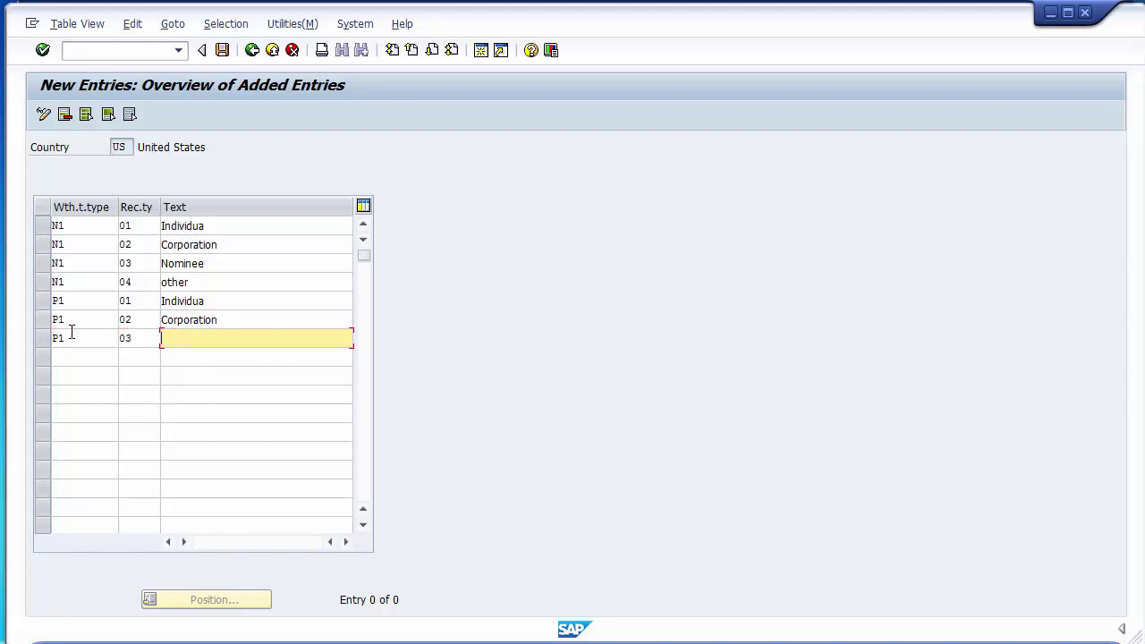
type("N")
key("Down")
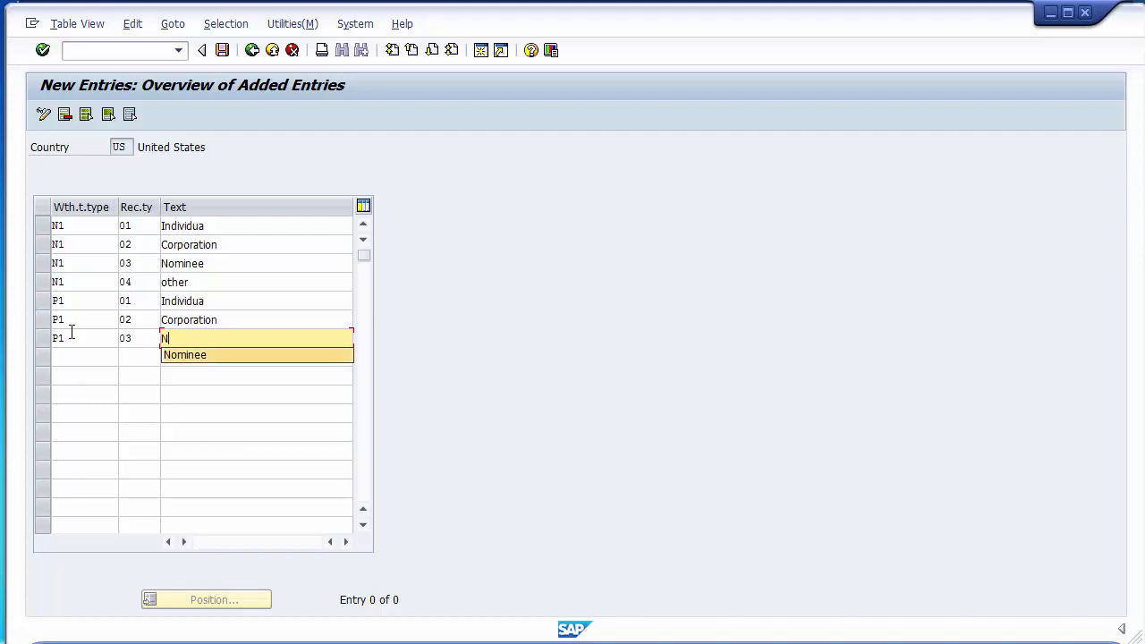
key("Return")
Add a fourth P1 row with recipient type 04 and the text other.
key("Tab")
type("P1")
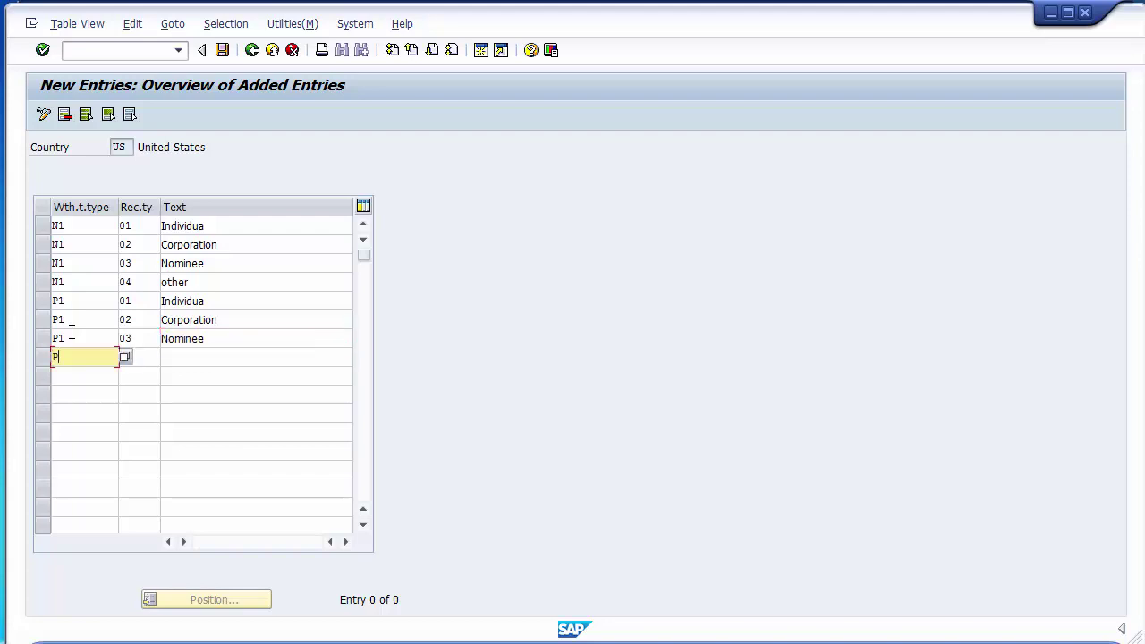
key("Tab")
type("04")
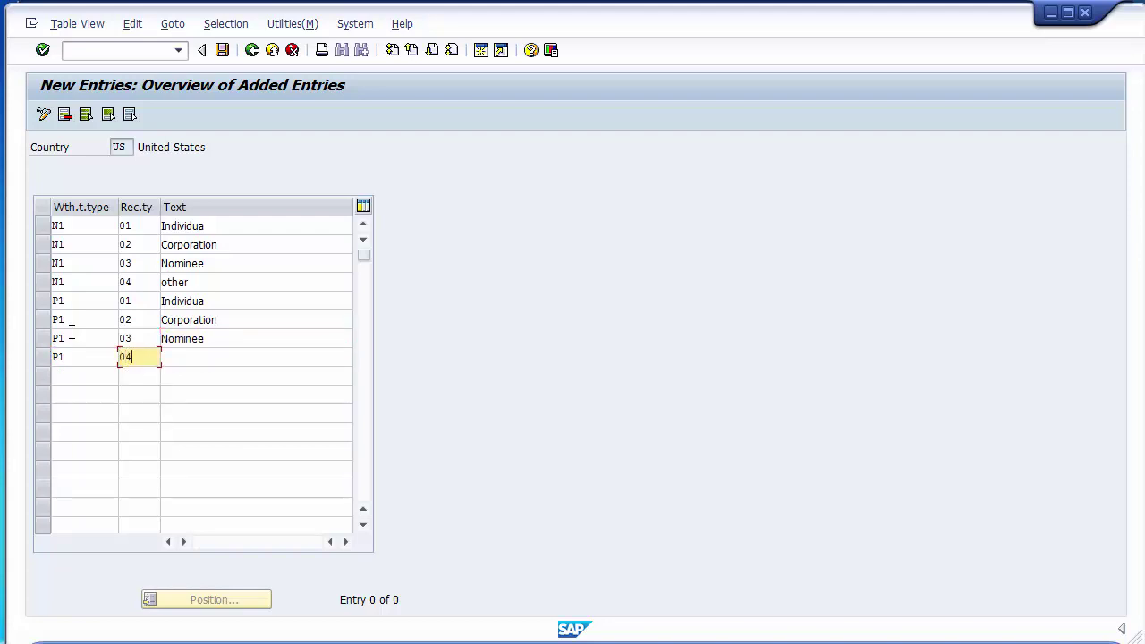
key("Tab")
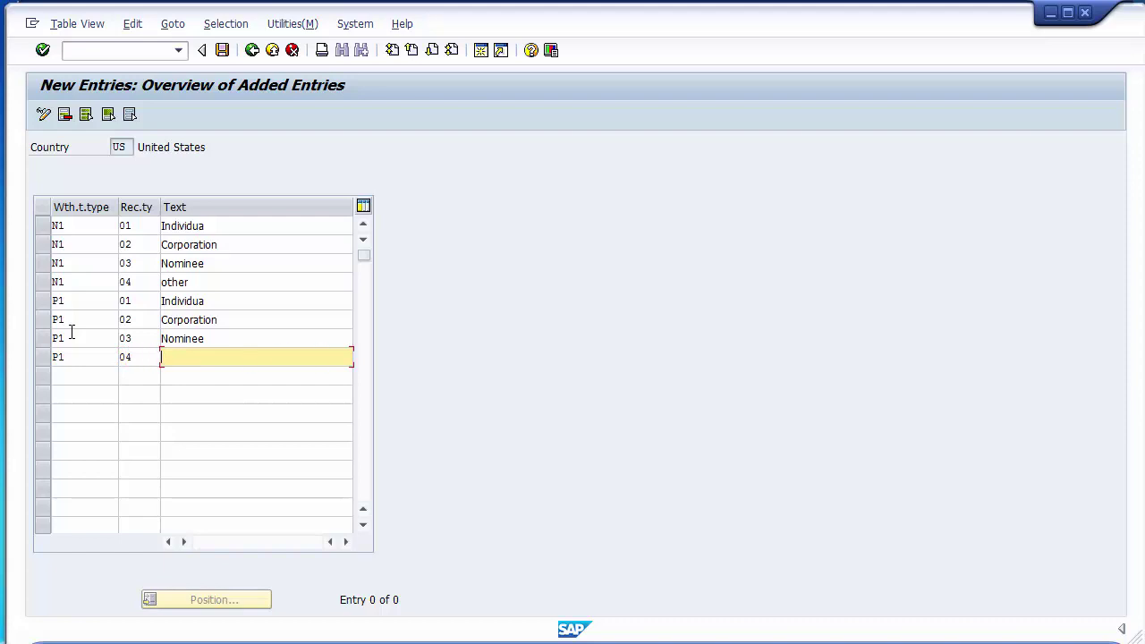
key("Down")
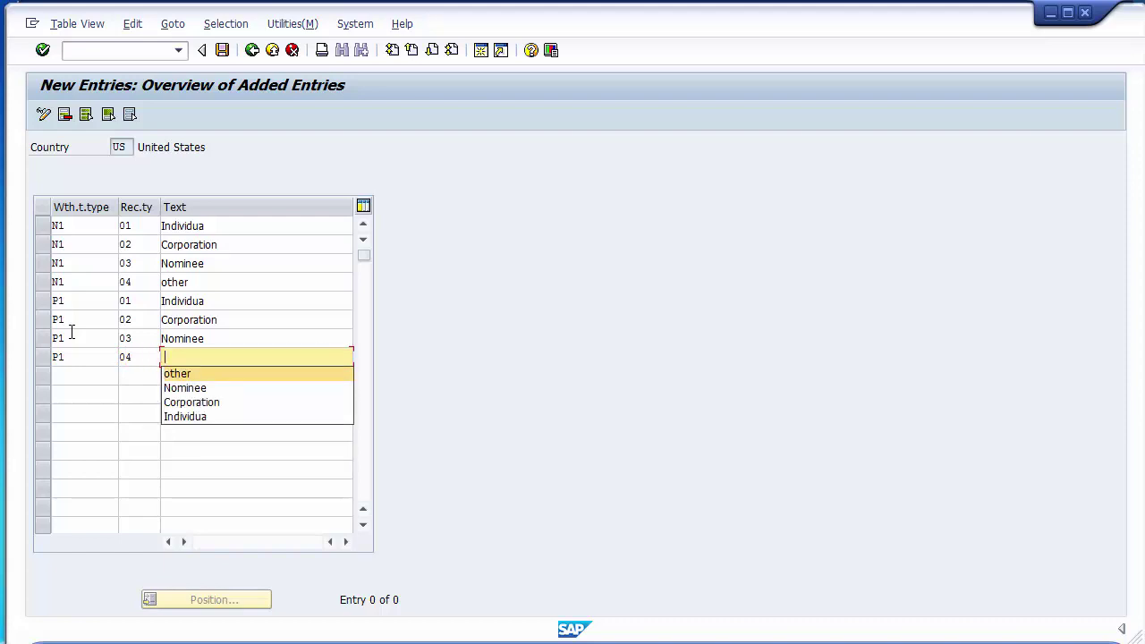
key("Return")
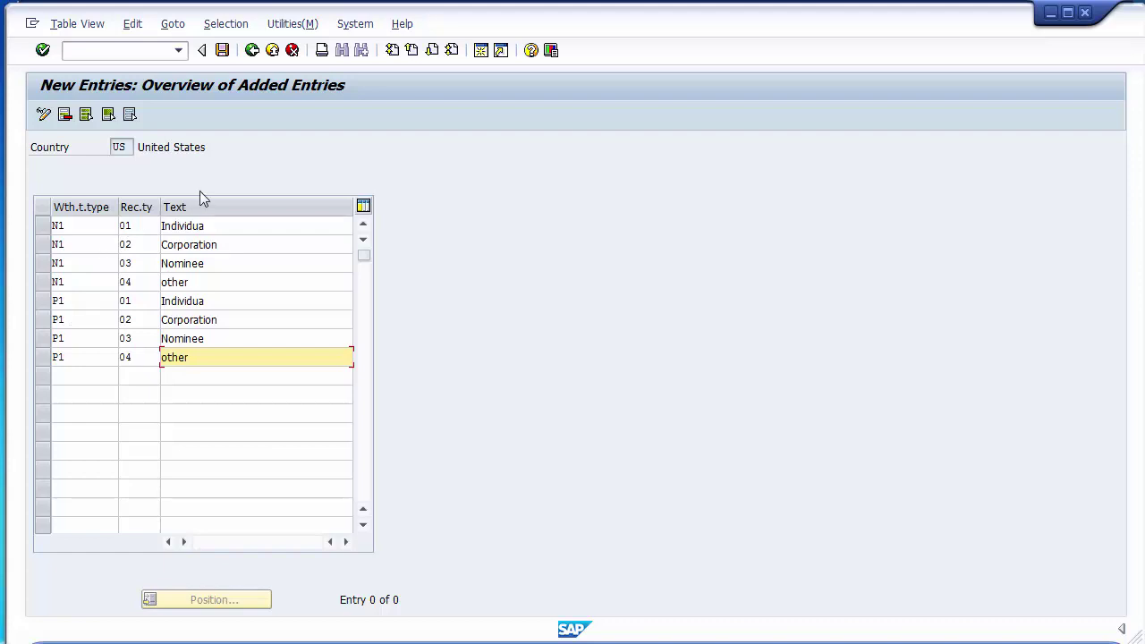
Save the new recipient types to the FICO Configurations customizing request.
left_click(222, 51)
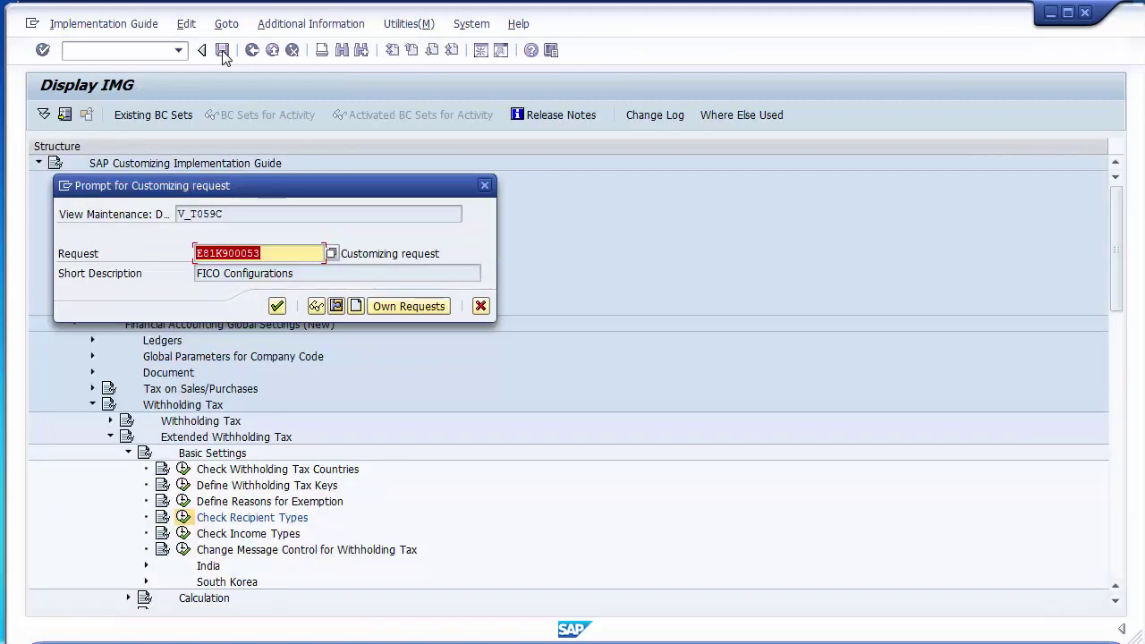
left_click(277, 307)
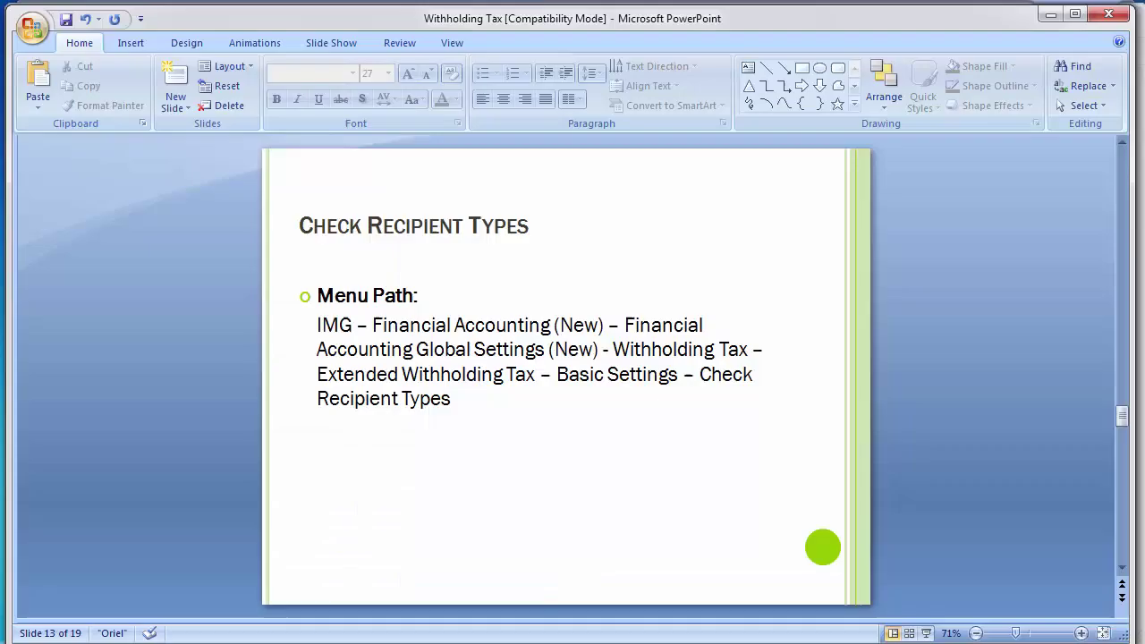
Advance the PowerPoint presentation to the Define Withholding Tax Codes slide, and return to SAP to leave the recipient type entries.
key("Page_Down")
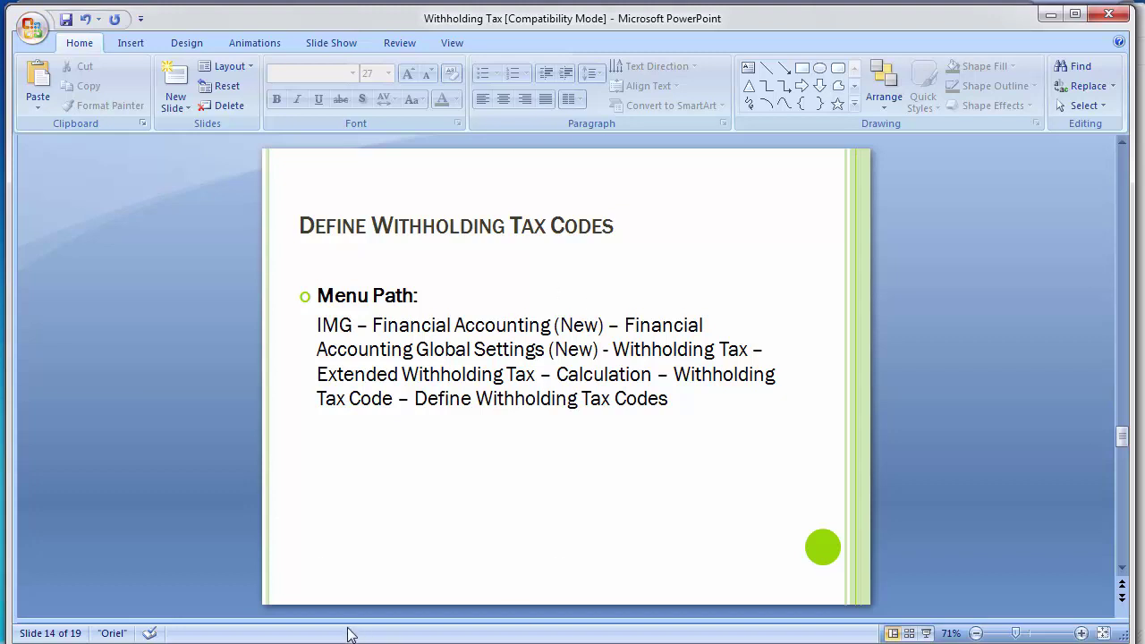
mouse_move(179, 613)
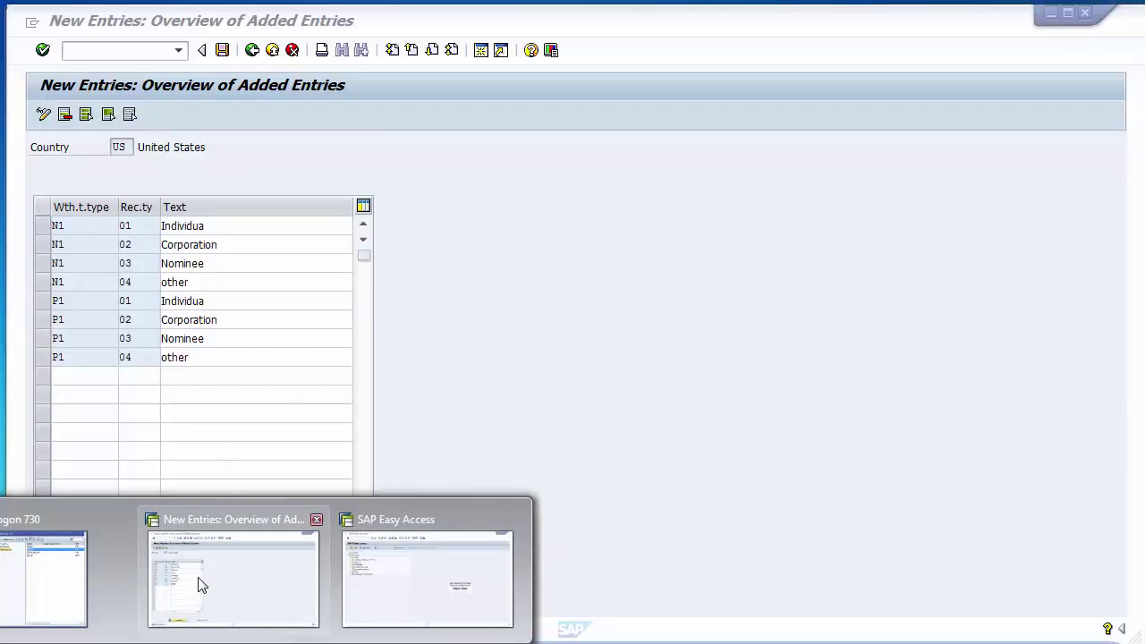
left_click(200, 582)
left_click(253, 50)
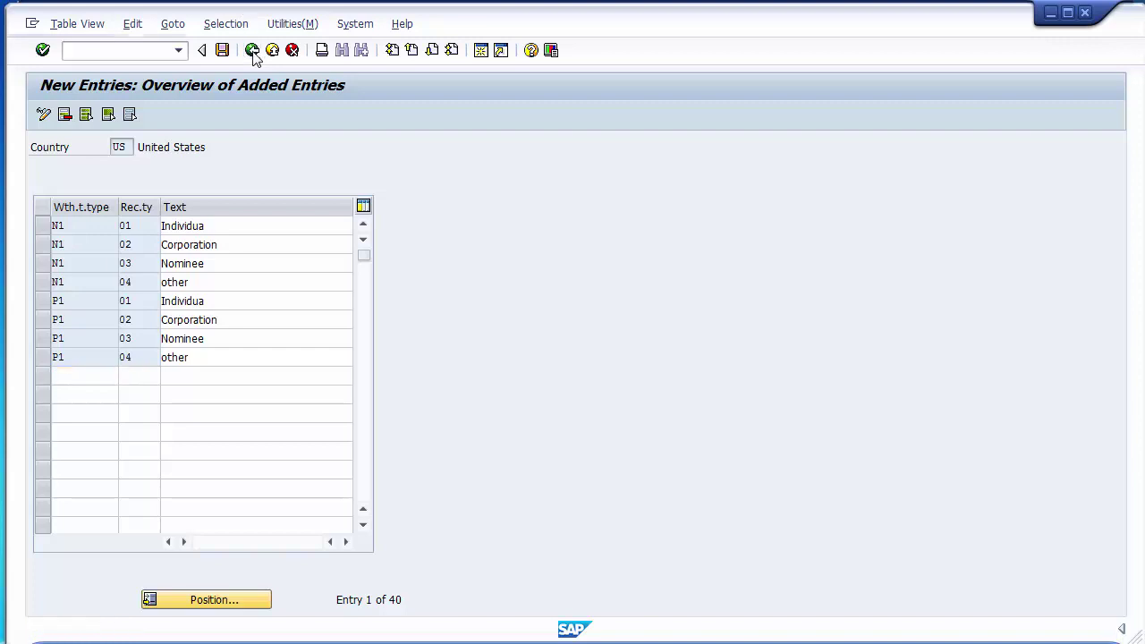
left_click(254, 50)
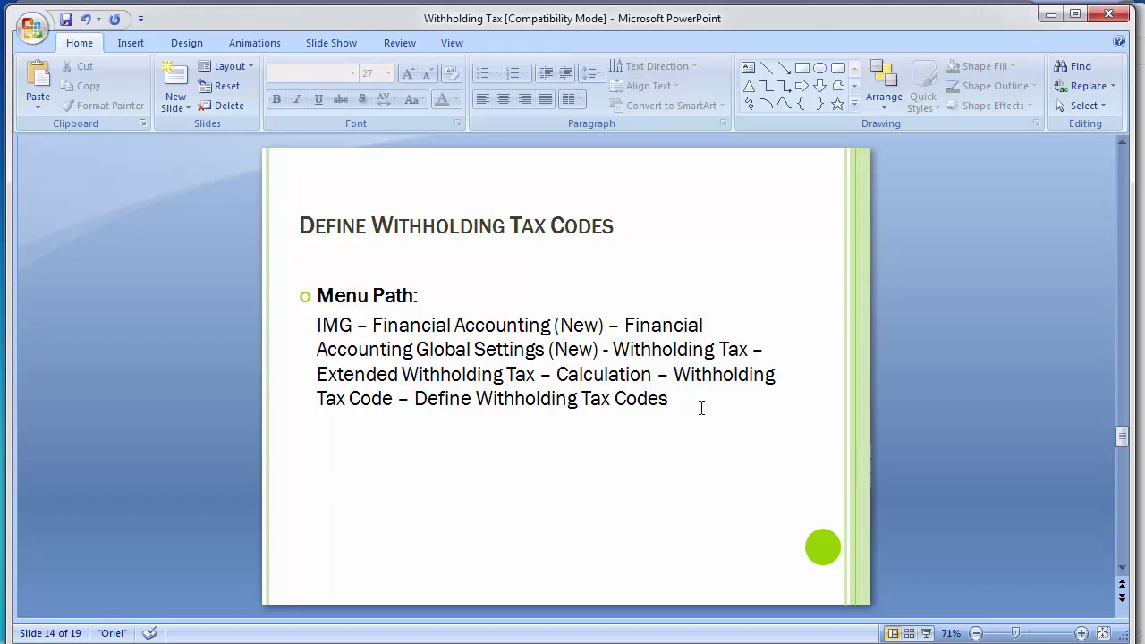
Switch back to the SAP implementation guide and, under Extended Withholding Tax, collapse Basic Settings and expand Calculation with Withholding Tax Type collapsed.
key("alt+Tab")
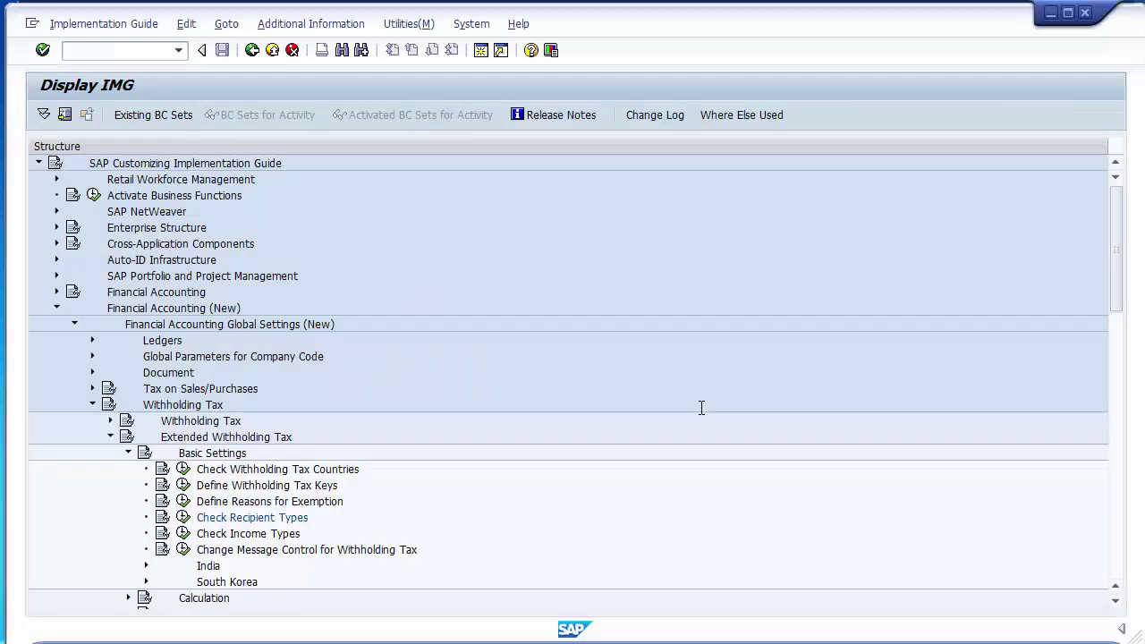
left_click(128, 454)
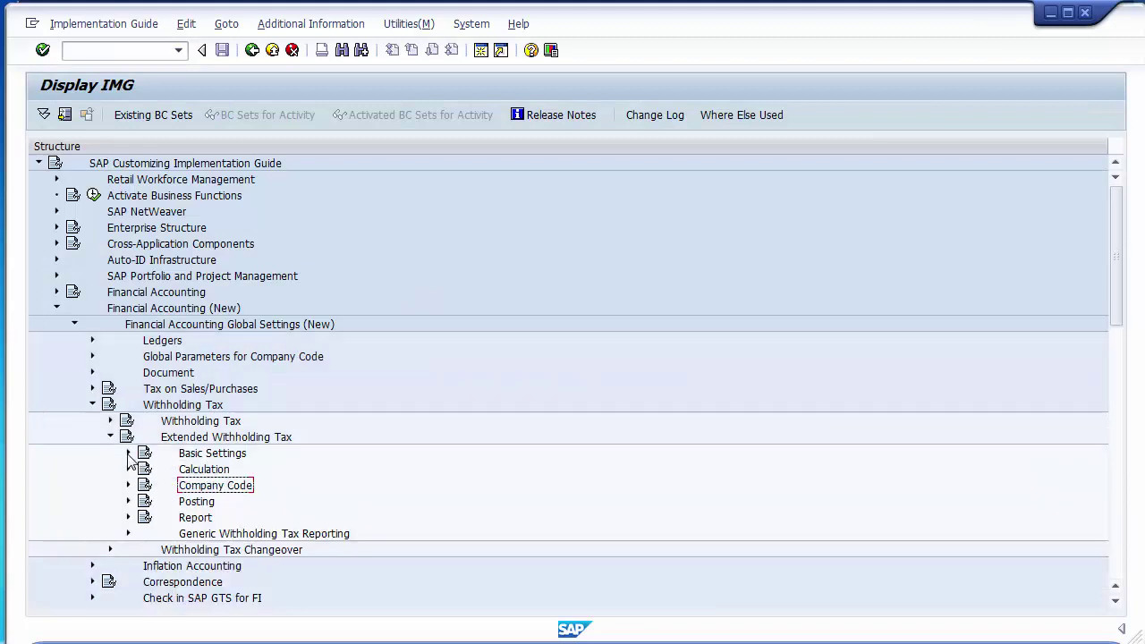
left_click(195, 440)
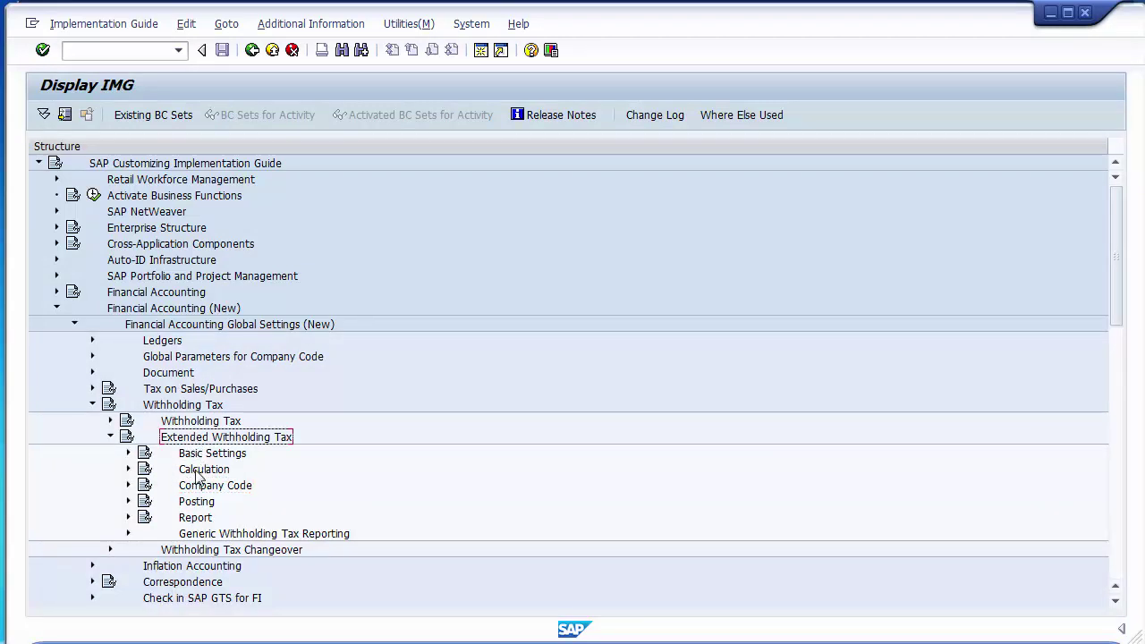
left_click(197, 470)
left_click(127, 470)
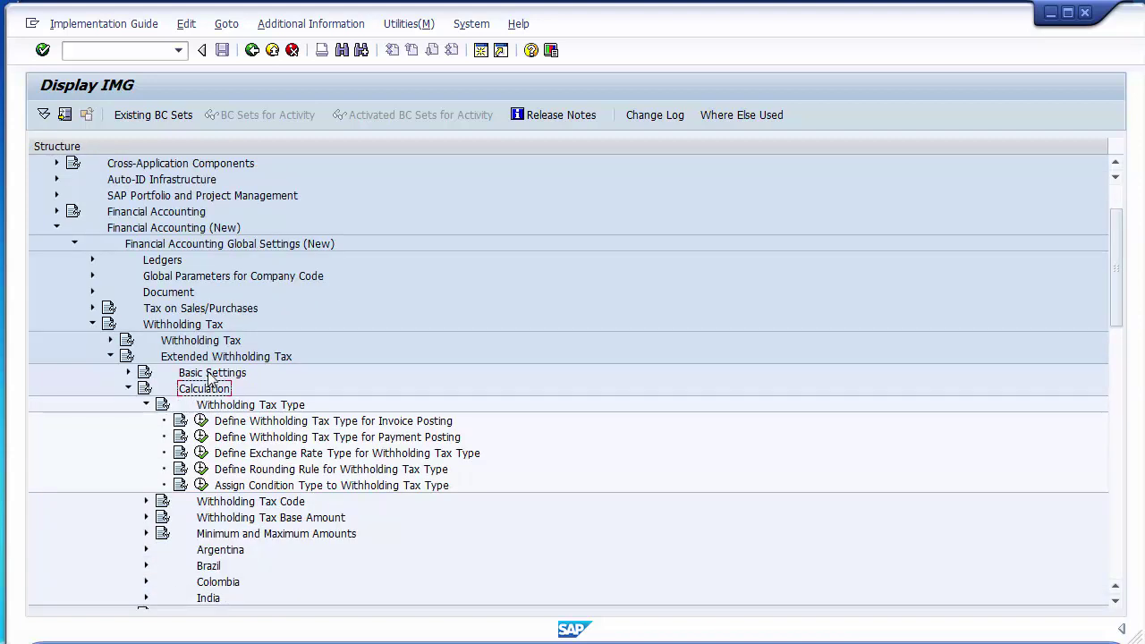
left_click(145, 405)
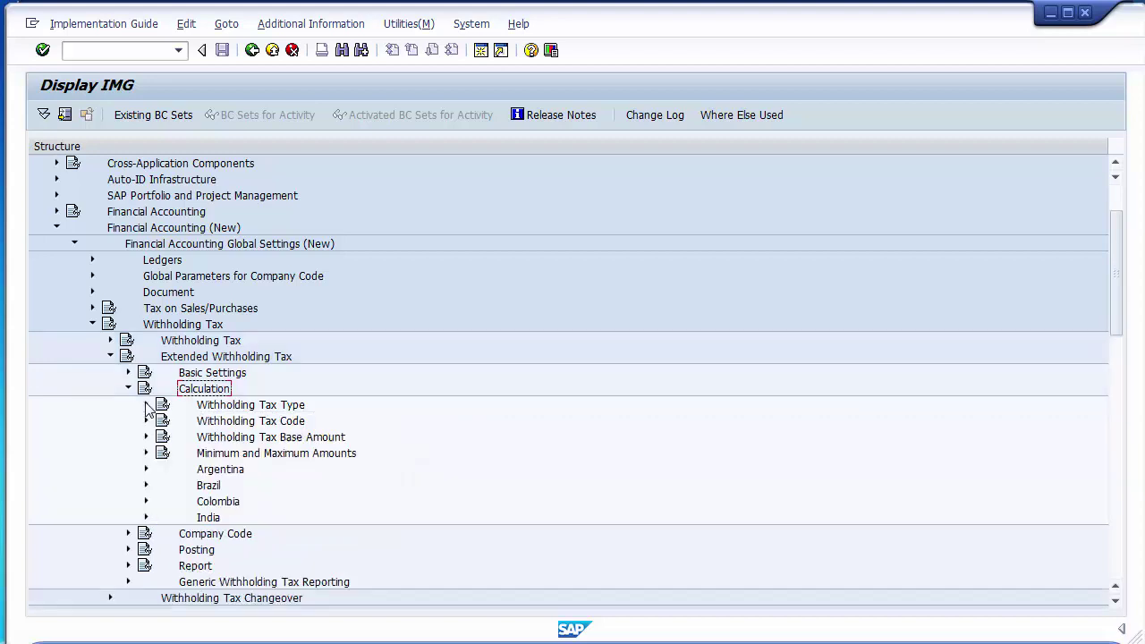
Expand Withholding Tax Code under Calculation and start the Define Withholding Tax Codes activity.
left_click(271, 427)
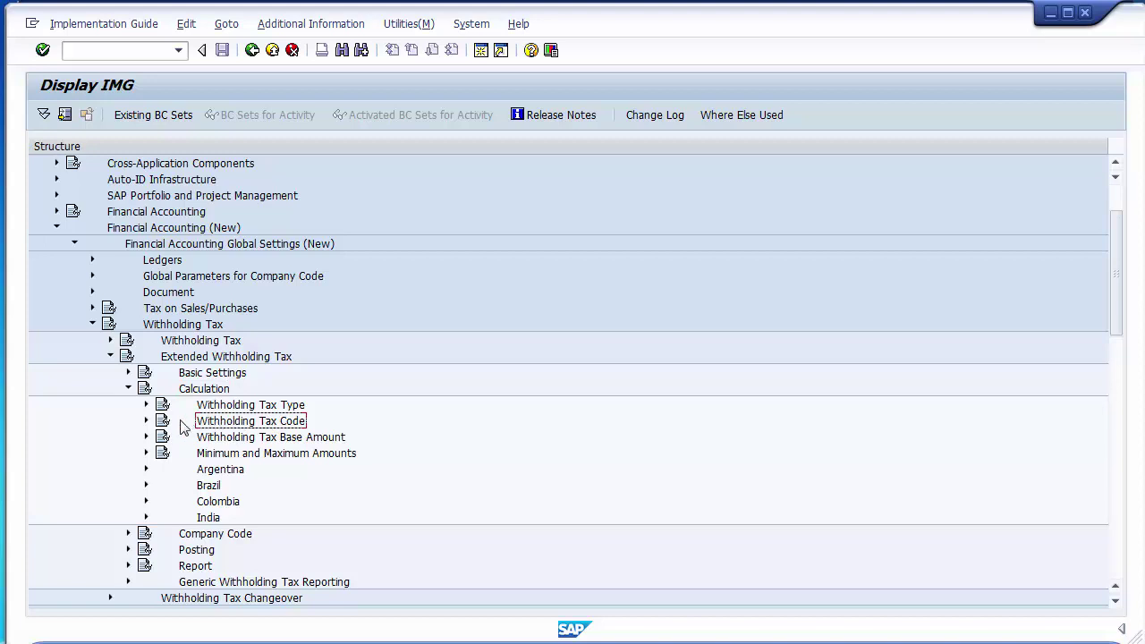
left_click(147, 421)
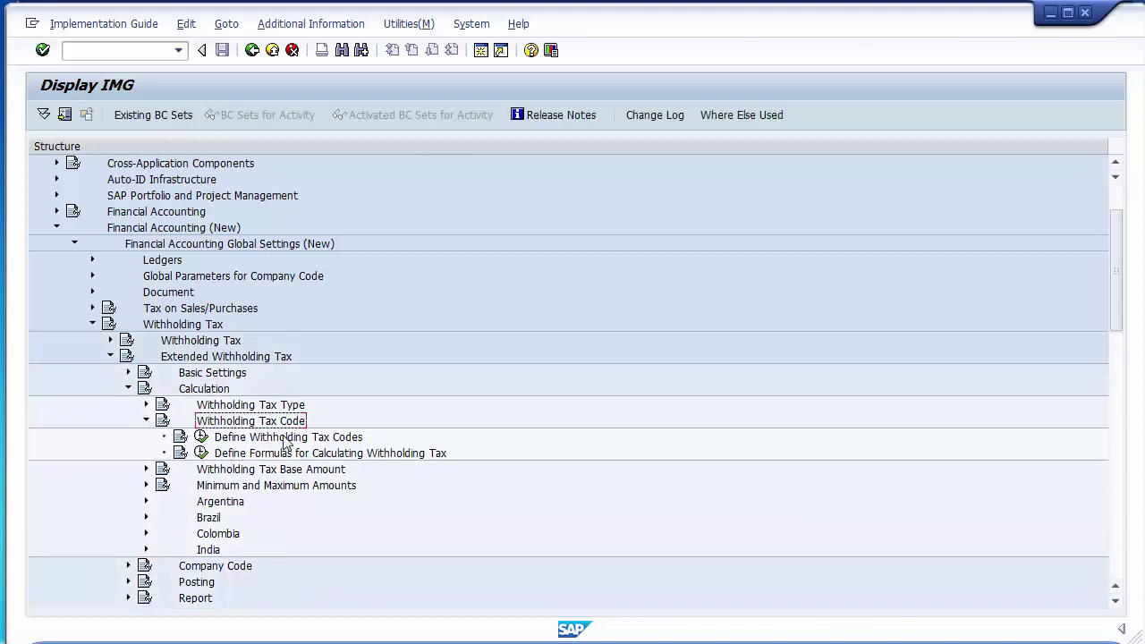
left_click(274, 438)
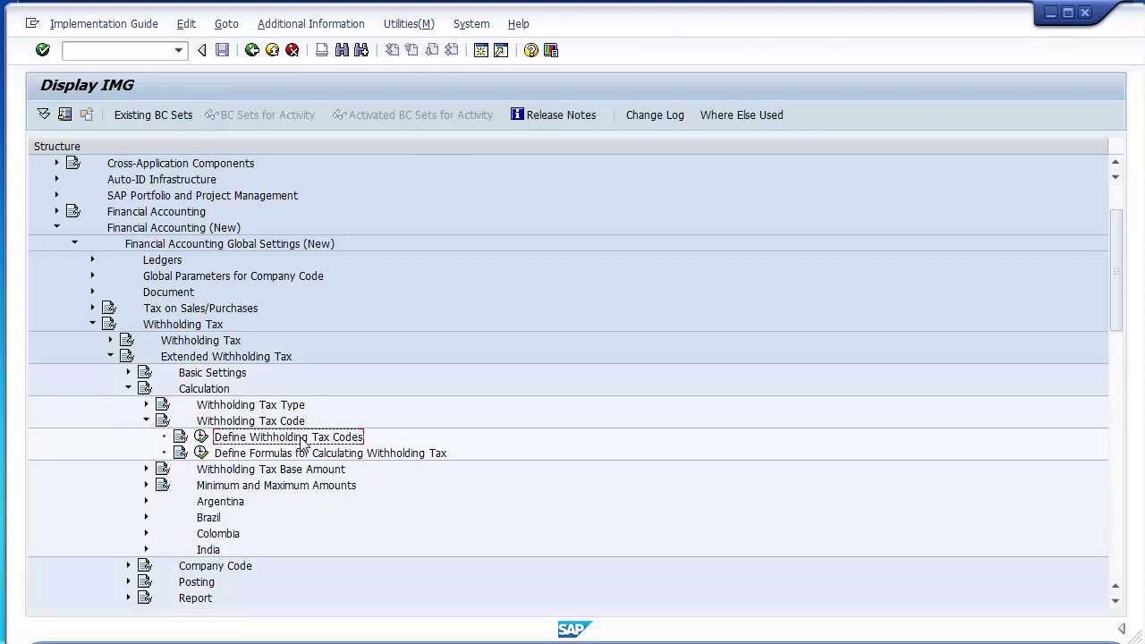
left_click(201, 438)
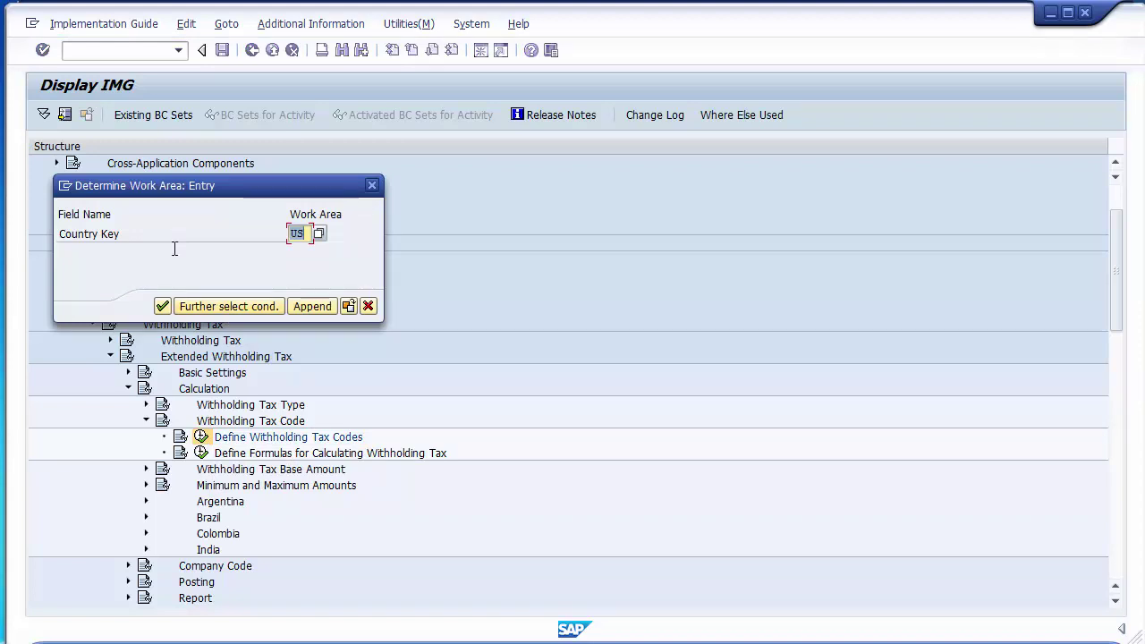
Enter the withholding tax codes for country key US and start a new entry from the overview.
left_click(163, 307)
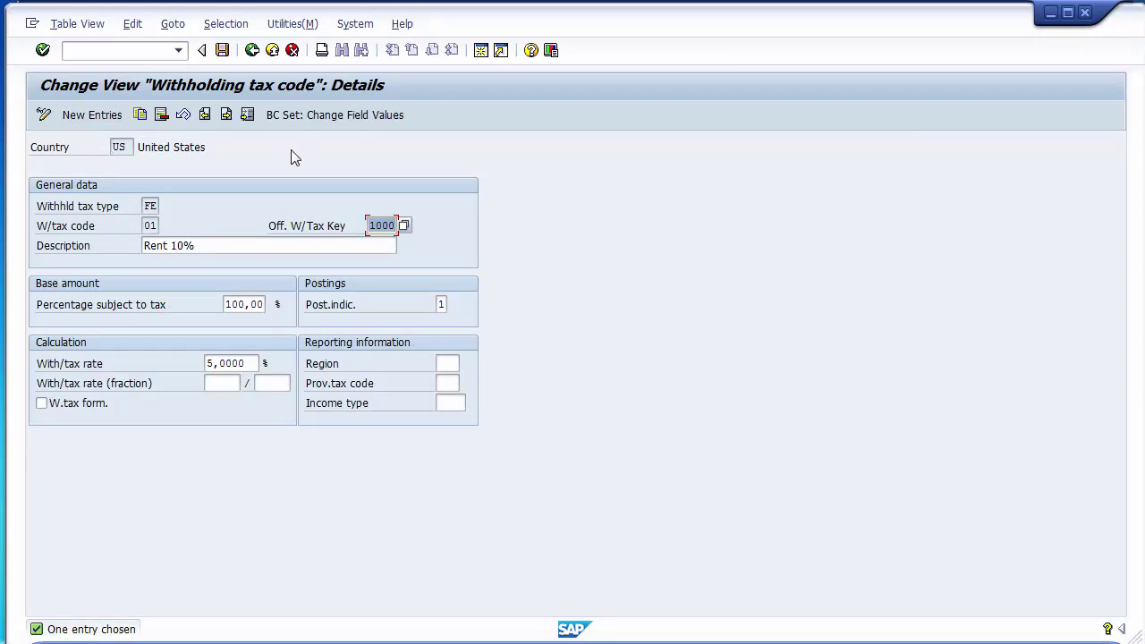
left_click(96, 117)
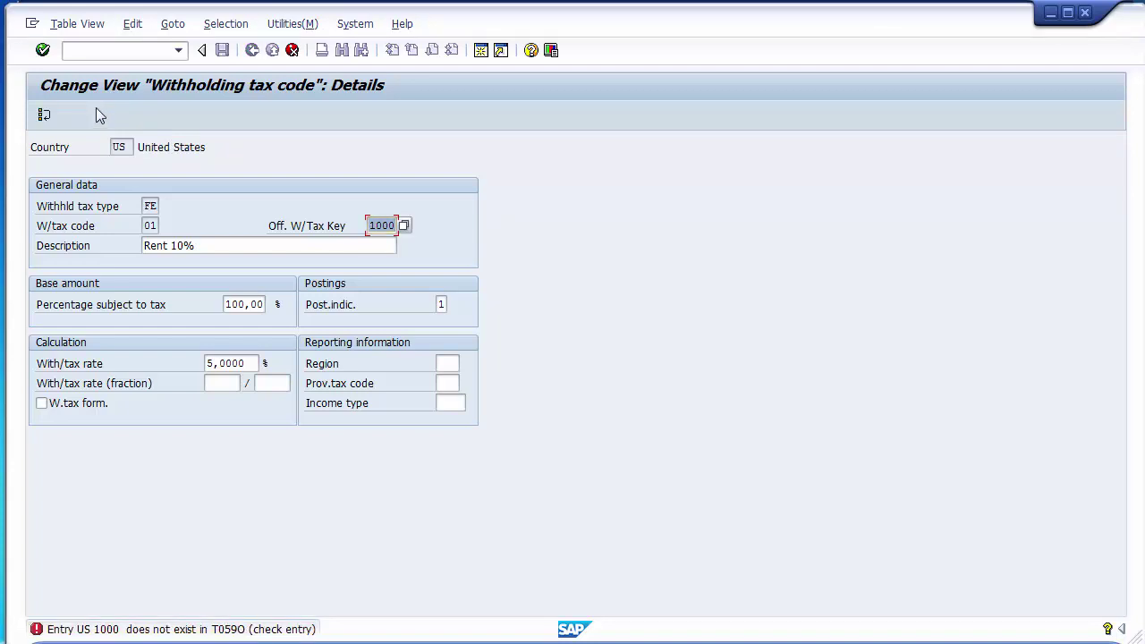
left_click(291, 51)
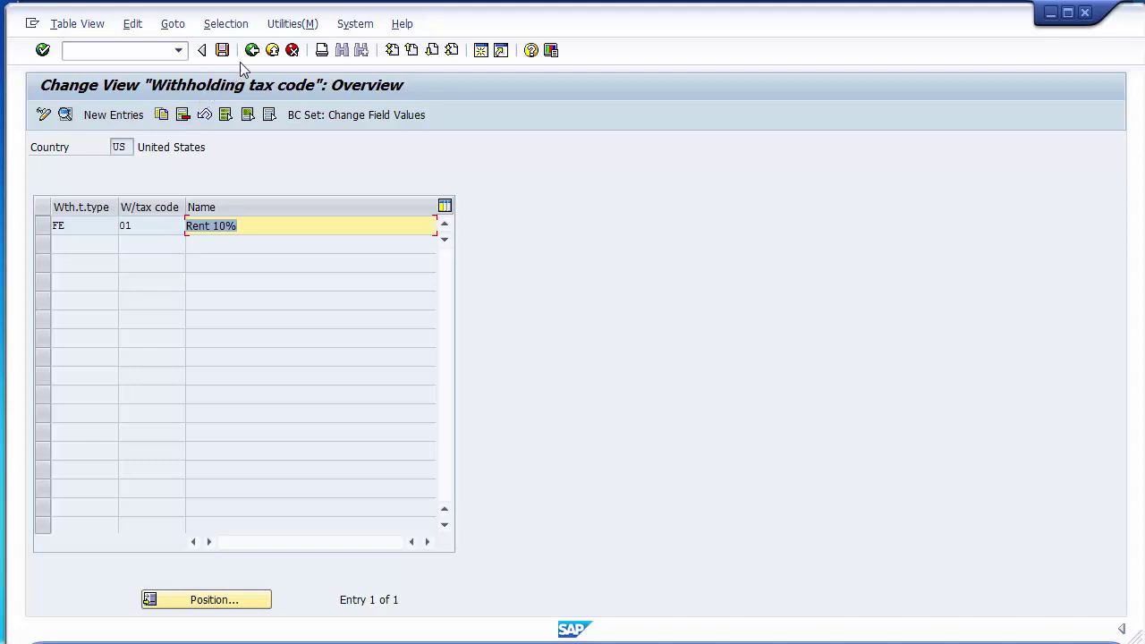
left_click(114, 115)
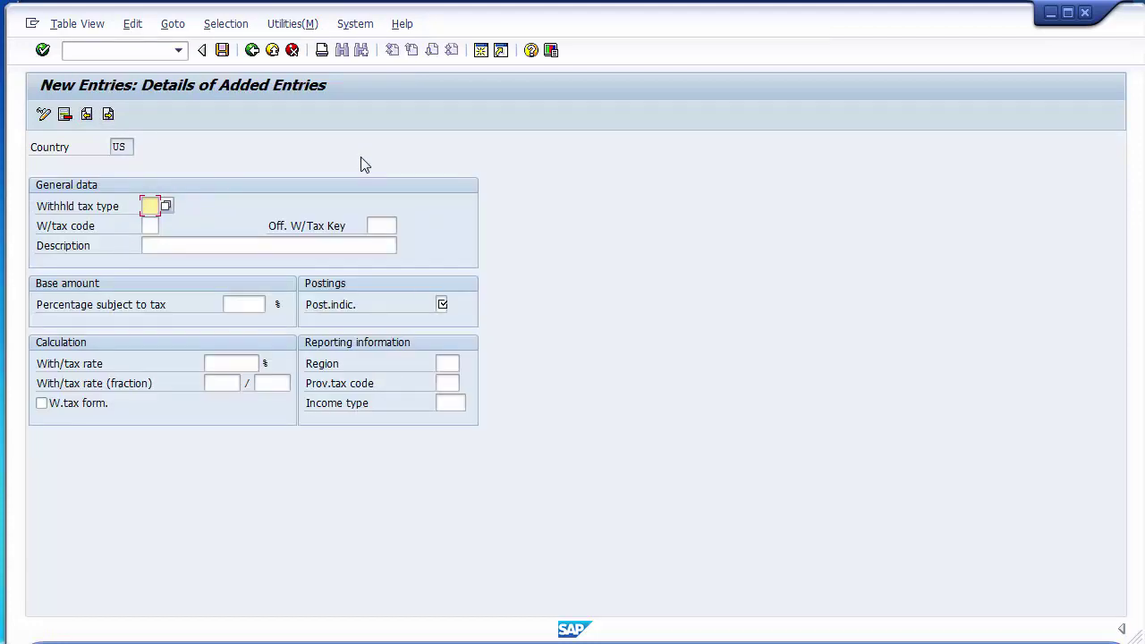
Assign withholding tax type N1, 1099 Withholding Tax Type for Invoice, to the new entry.
left_click(164, 207)
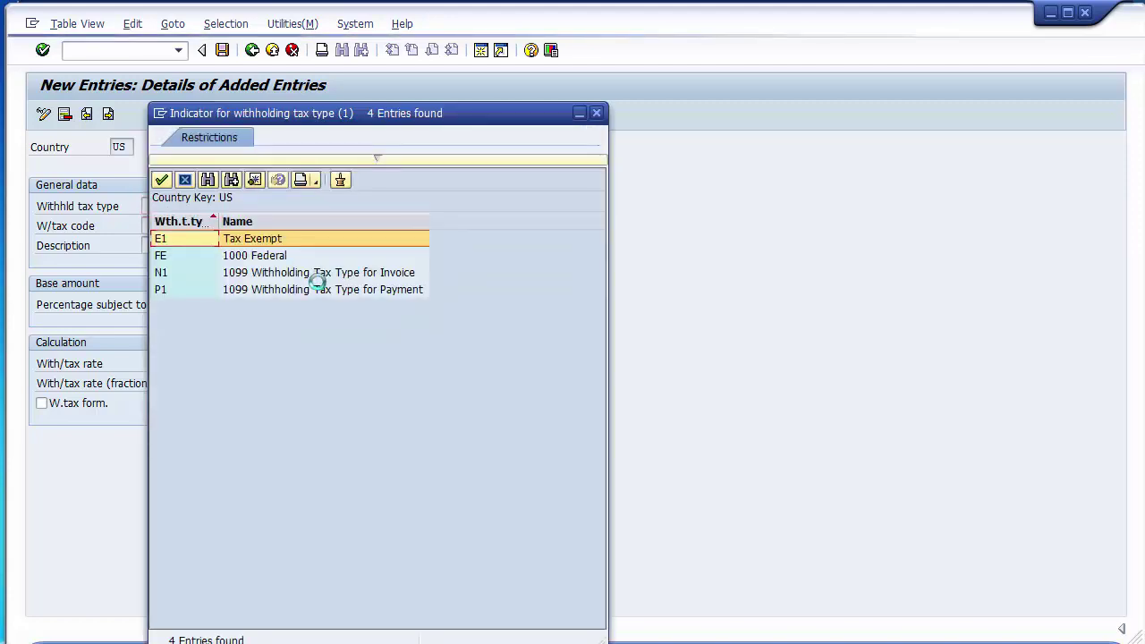
left_click(287, 276)
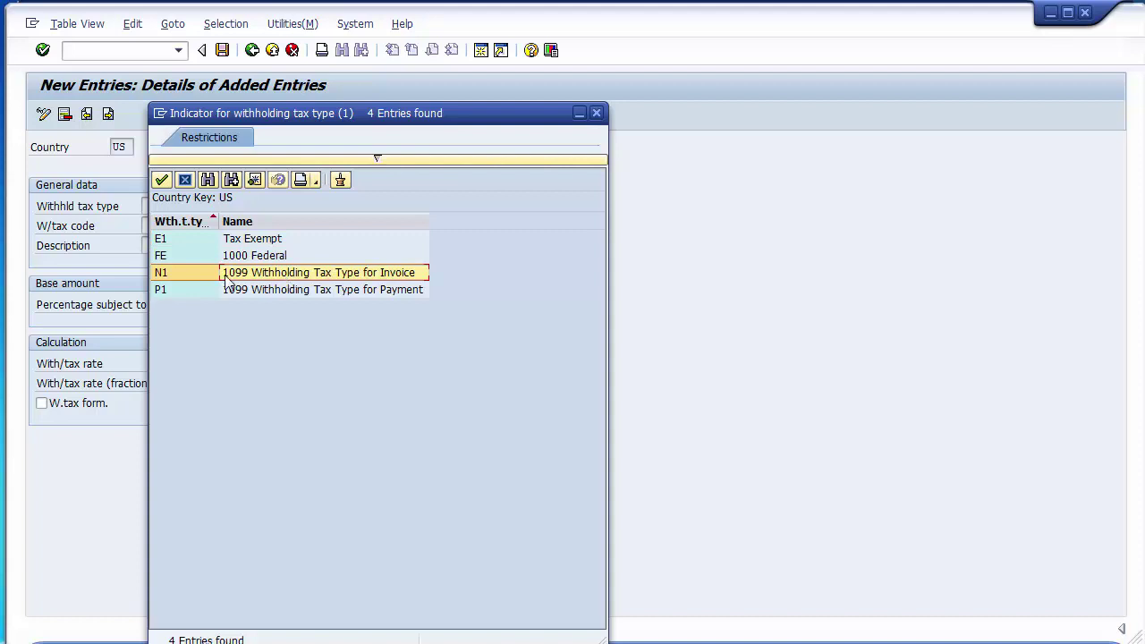
double_click(160, 275)
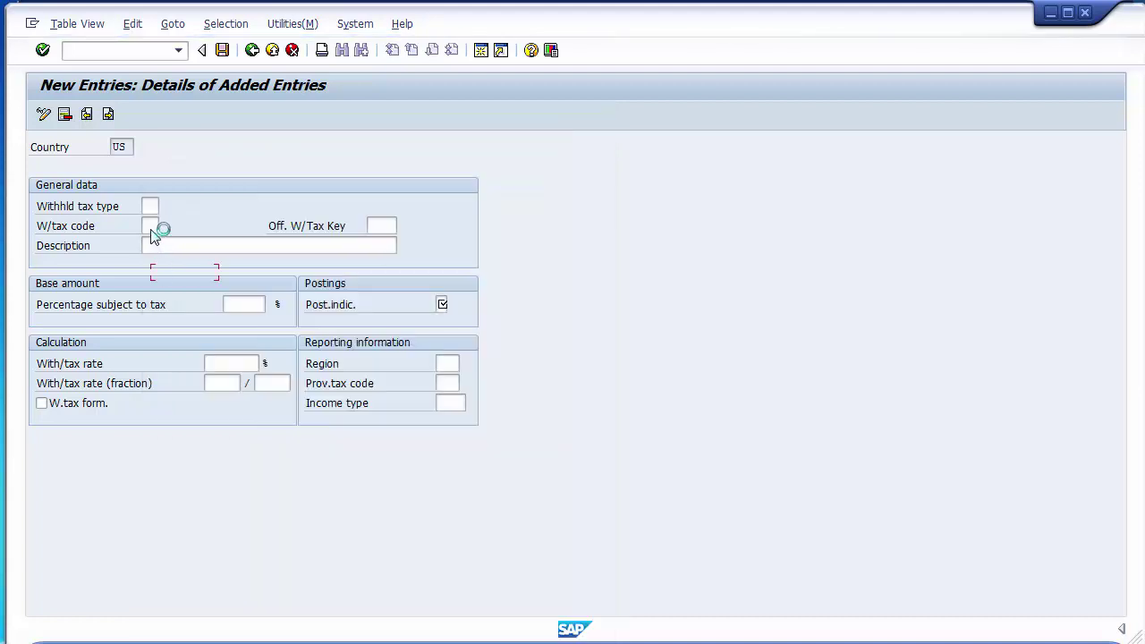
Enter withholding tax code F1 with the description "1099 W/Tx Rents 10%".
left_click(151, 228)
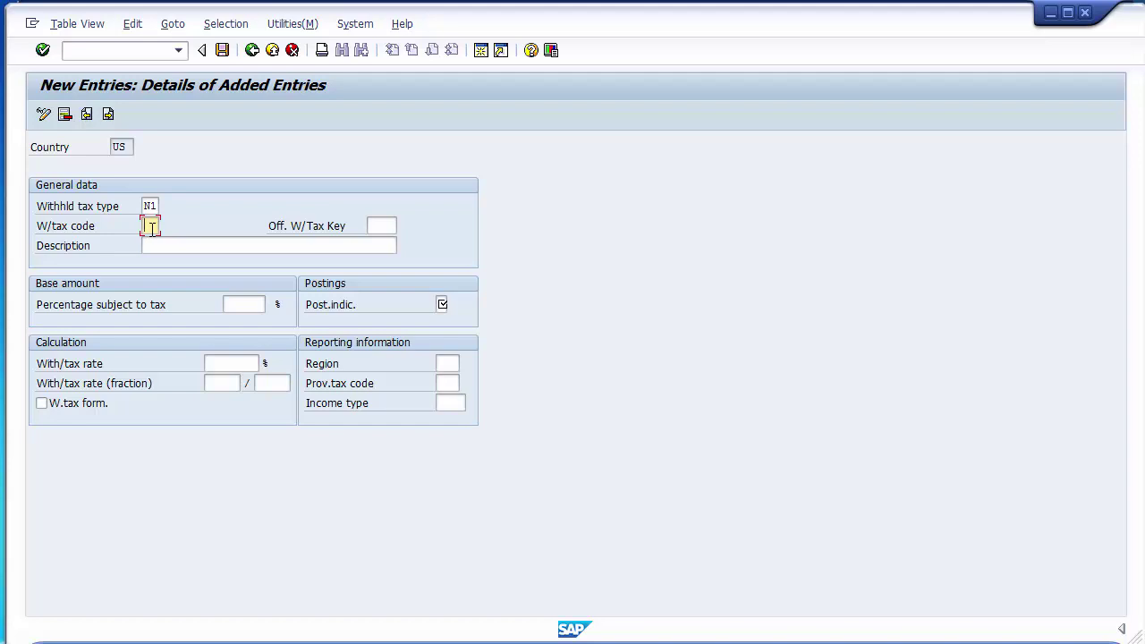
type("F1")
left_click(179, 248)
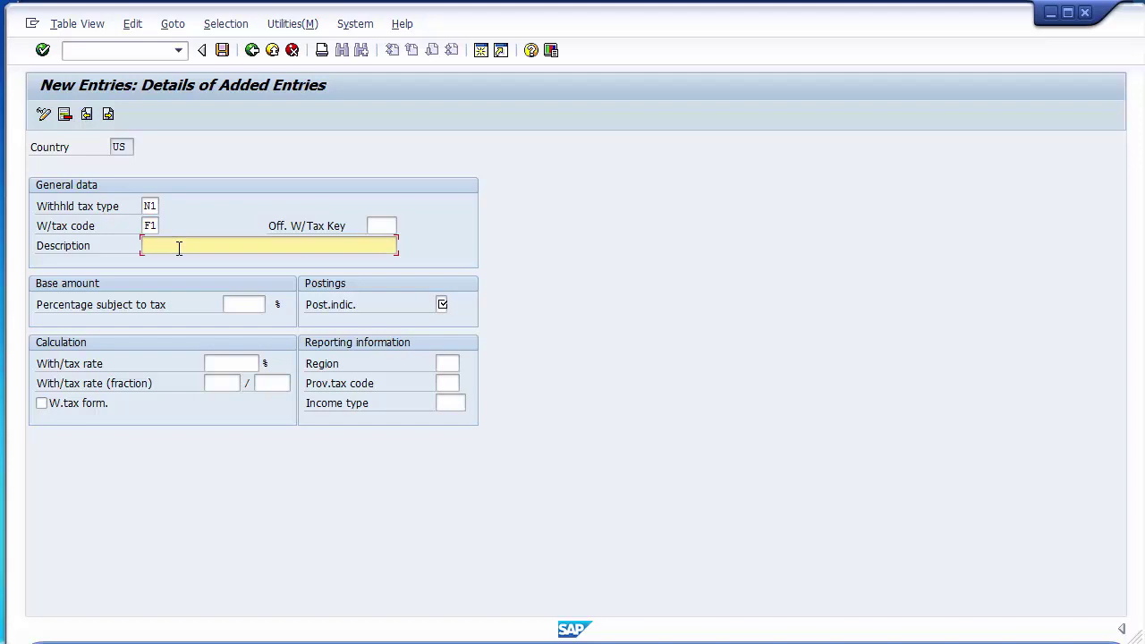
type("1099 W/Tx Rents")
type("10%")
Set the percentage subject to tax to 10 and choose posting indicator 1 for standard posting.
left_click(251, 305)
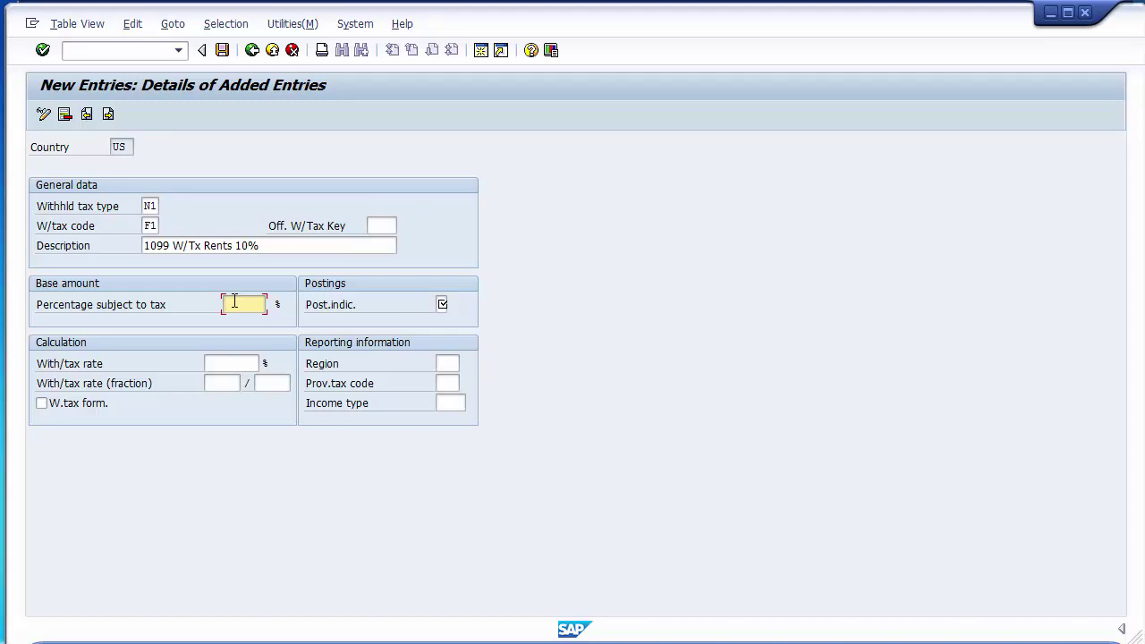
type("10")
left_click(444, 304)
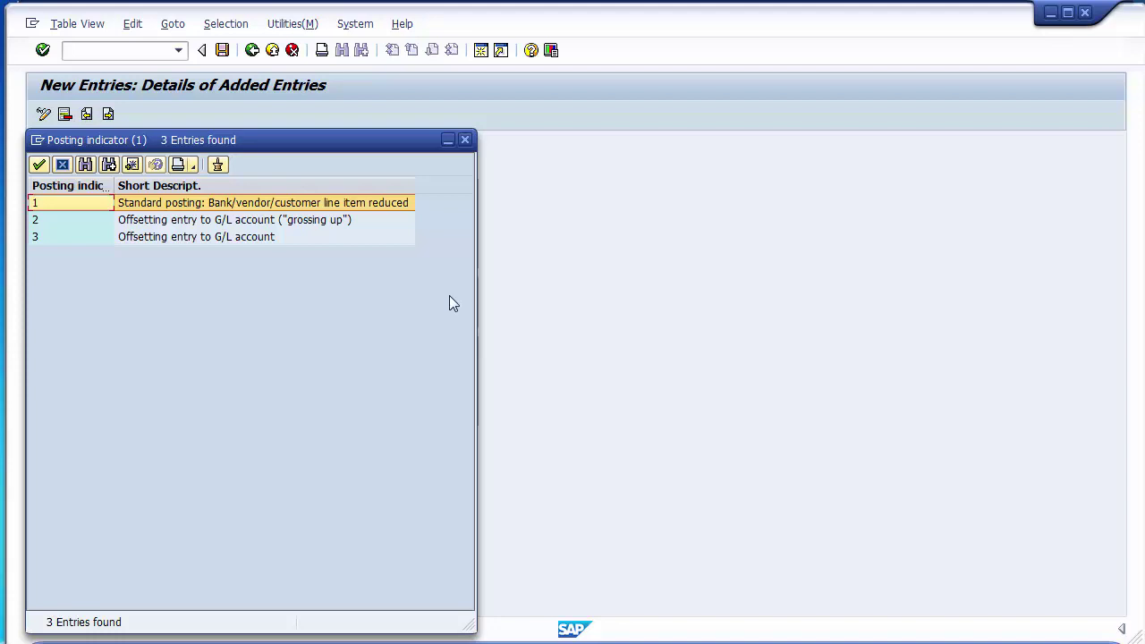
double_click(145, 205)
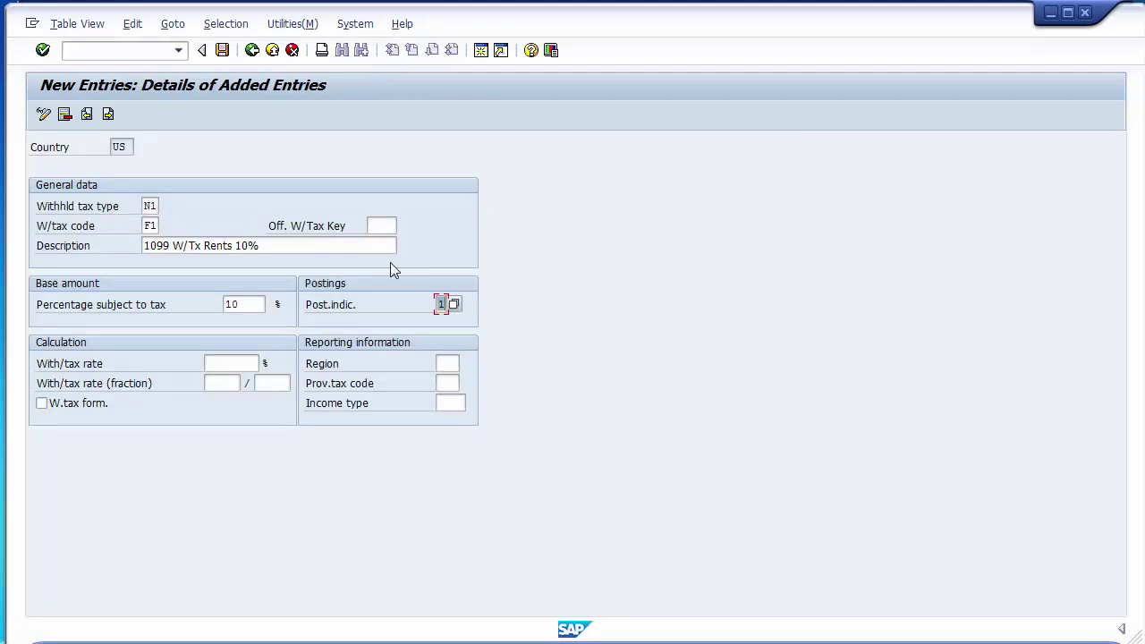
Assign official withholding tax key 1099, Official Key for 1099 Reporting, to tax code F1.
left_click(284, 229)
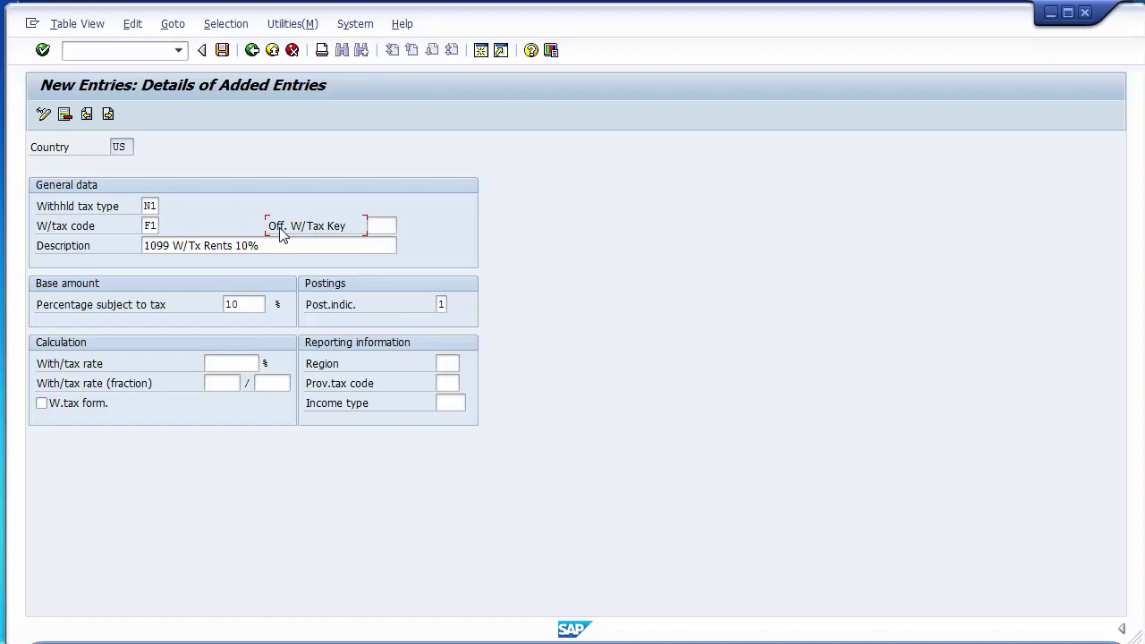
left_click(378, 225)
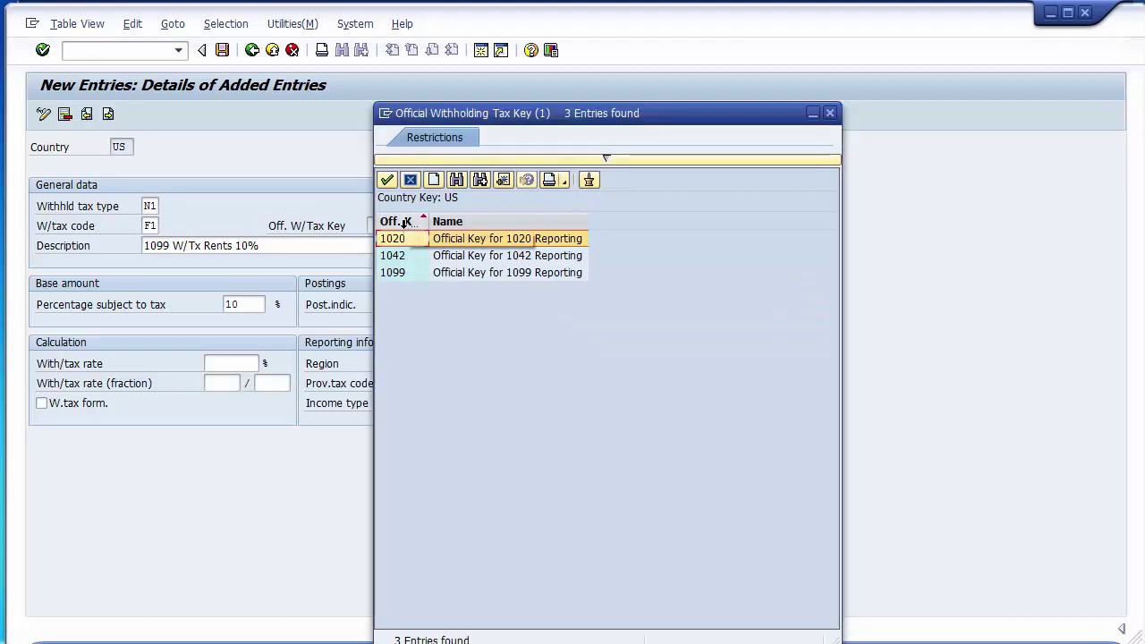
left_click(445, 275)
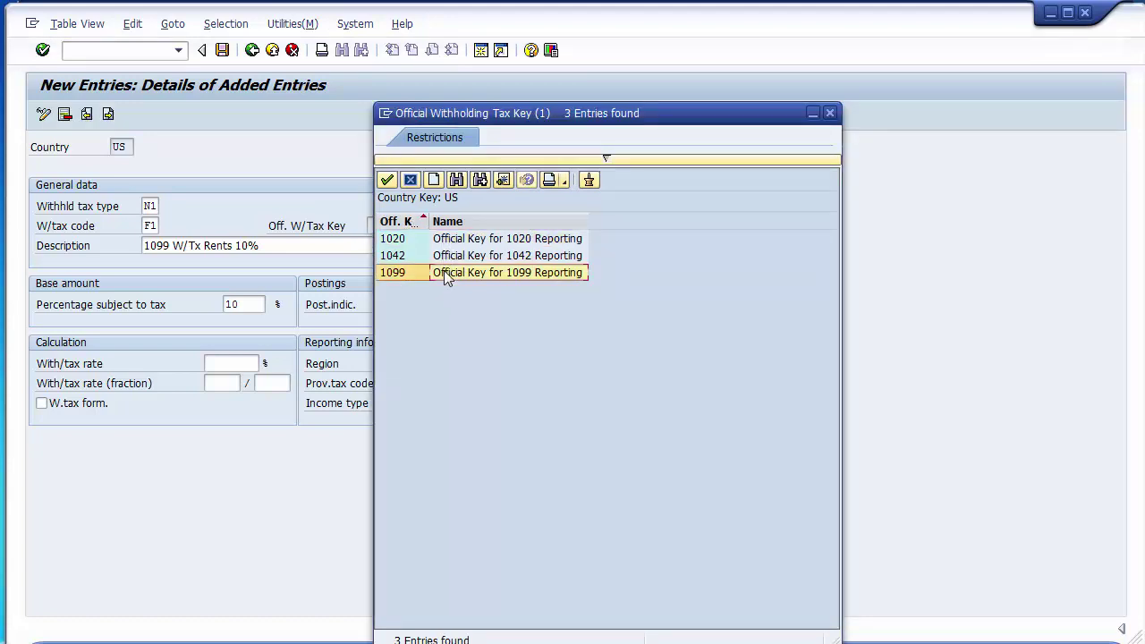
left_click(401, 245)
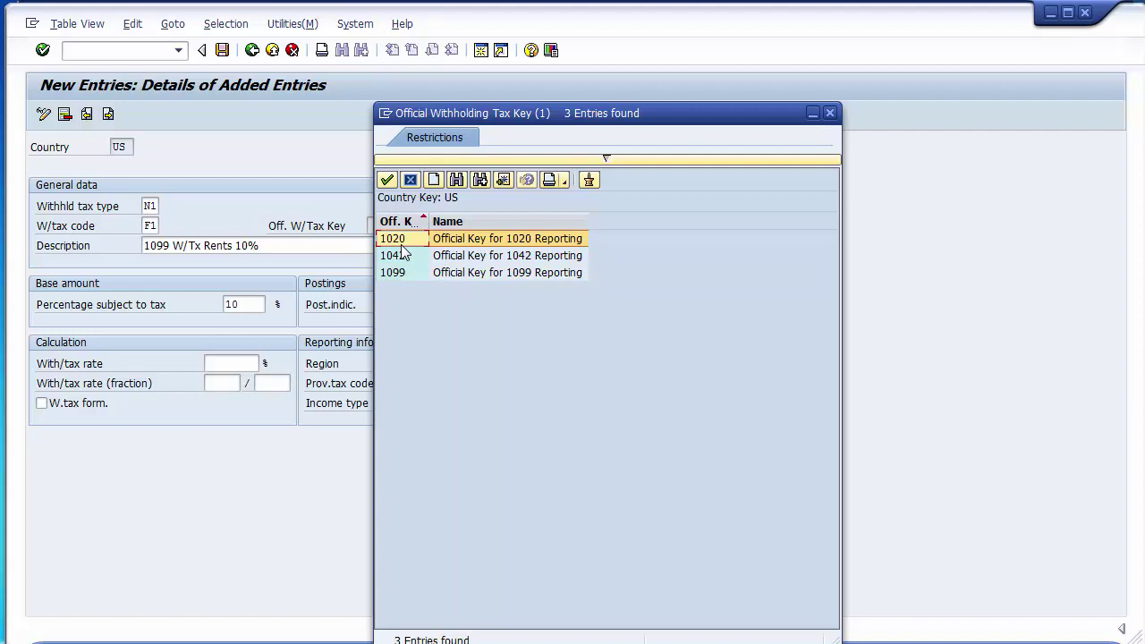
left_click(408, 261)
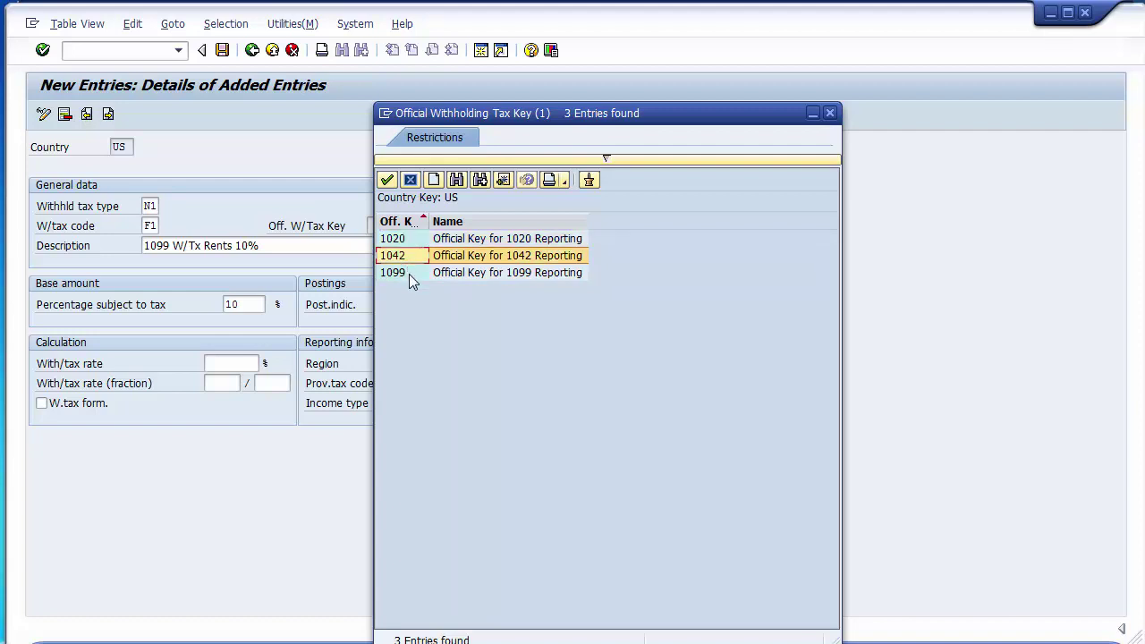
left_click(408, 274)
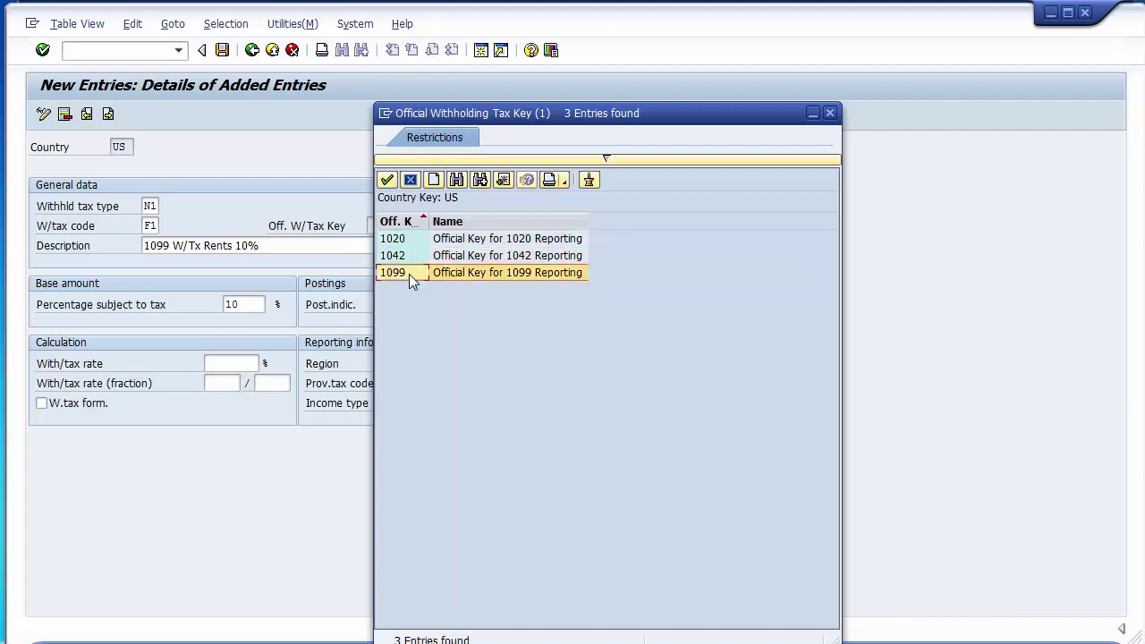
left_click(403, 255)
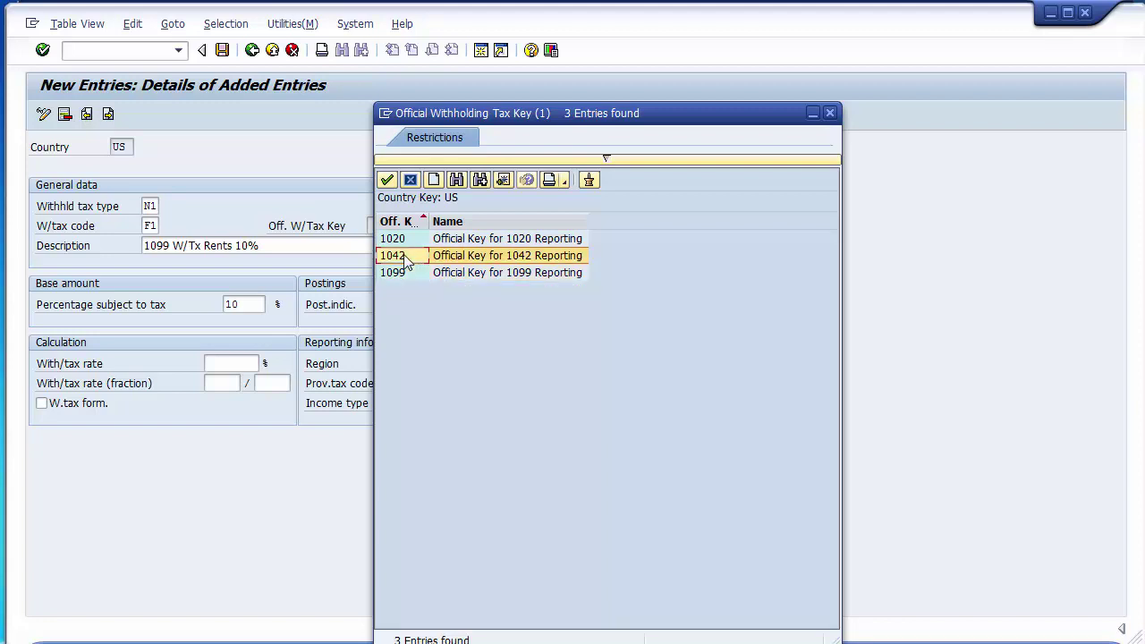
left_click(408, 272)
left_click(404, 258)
left_click(406, 275)
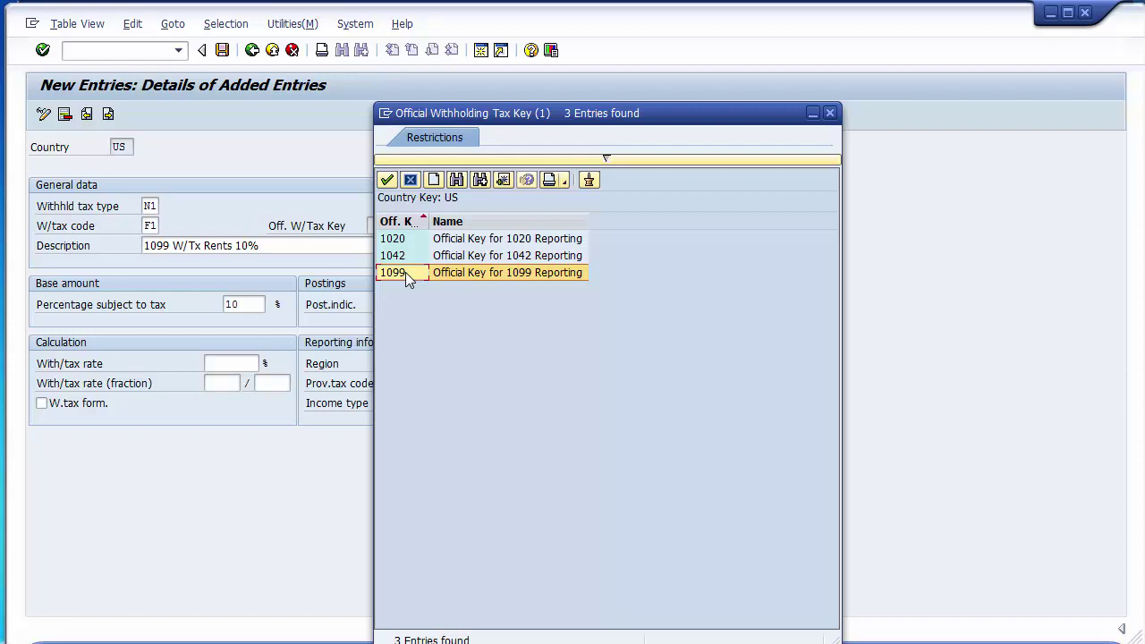
double_click(405, 271)
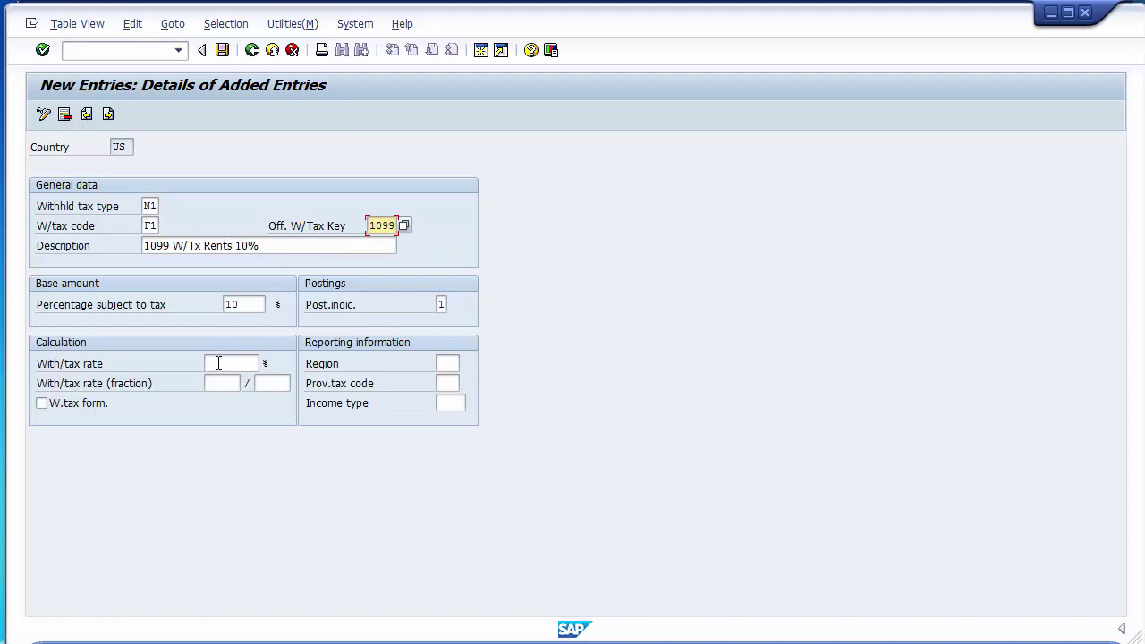
Change the base amount's percentage subject to tax to 100 for code F1.
left_click(248, 304)
type("10")
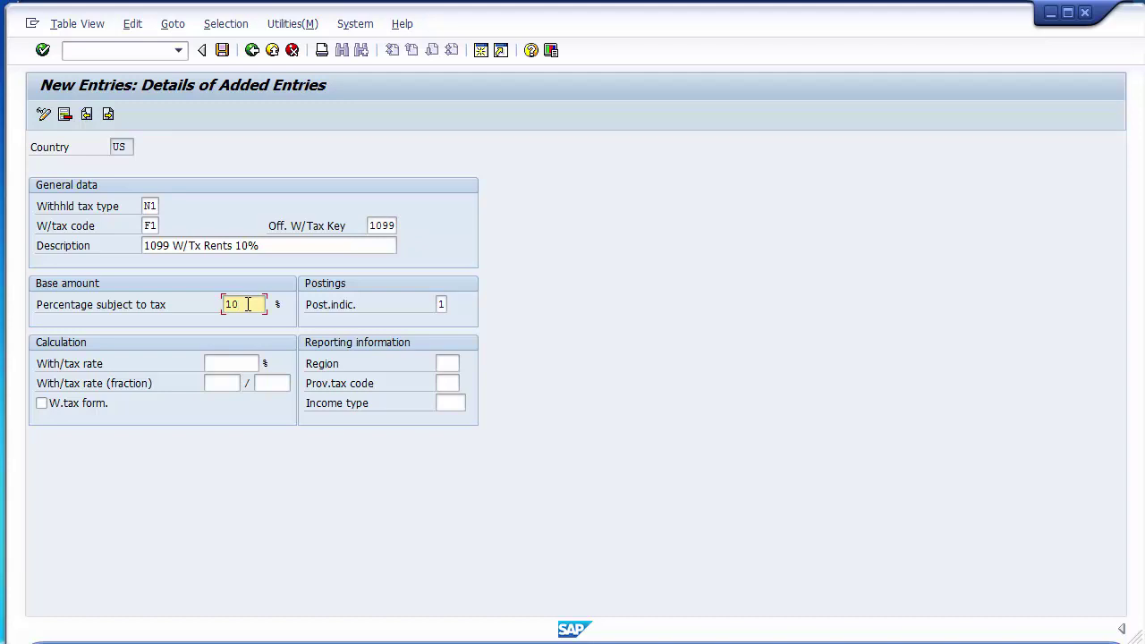
type("0")
key("BackSpace")
key("BackSpace")
key("BackSpace")
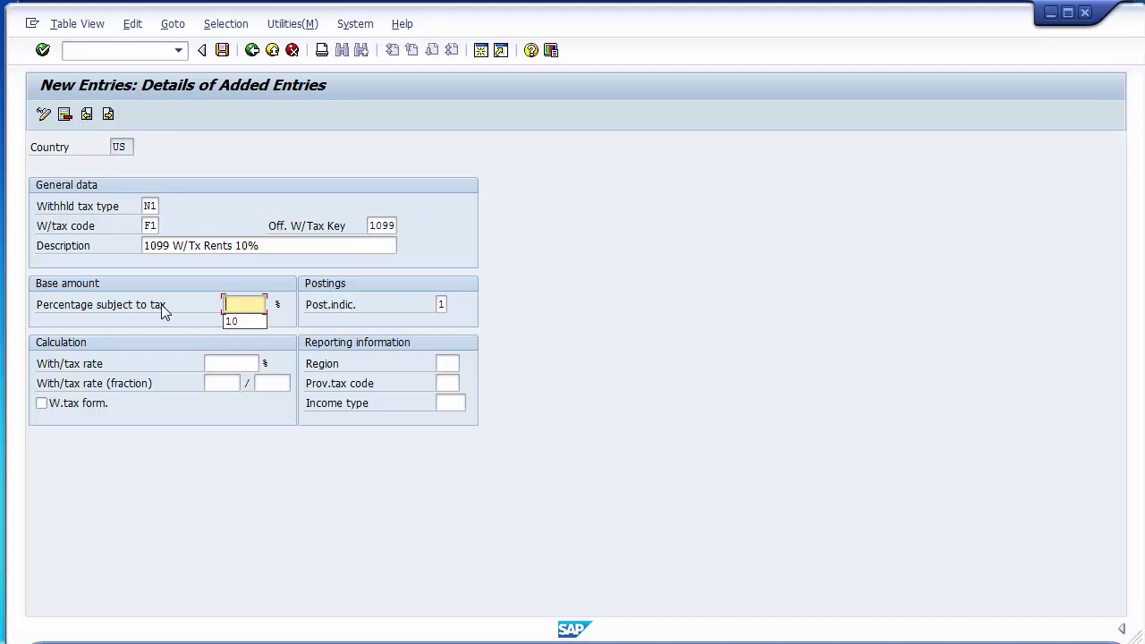
type("100")
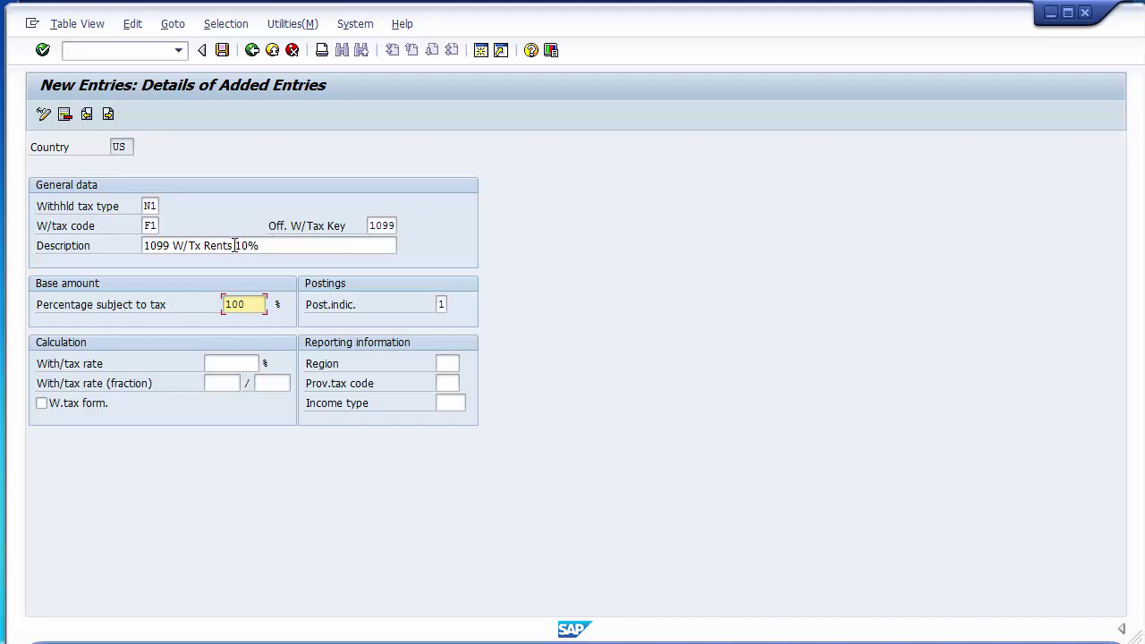
Set the withholding tax rate of code F1 to 10% and validate the entry.
left_click_drag(236, 246, 268, 251)
left_click(228, 365)
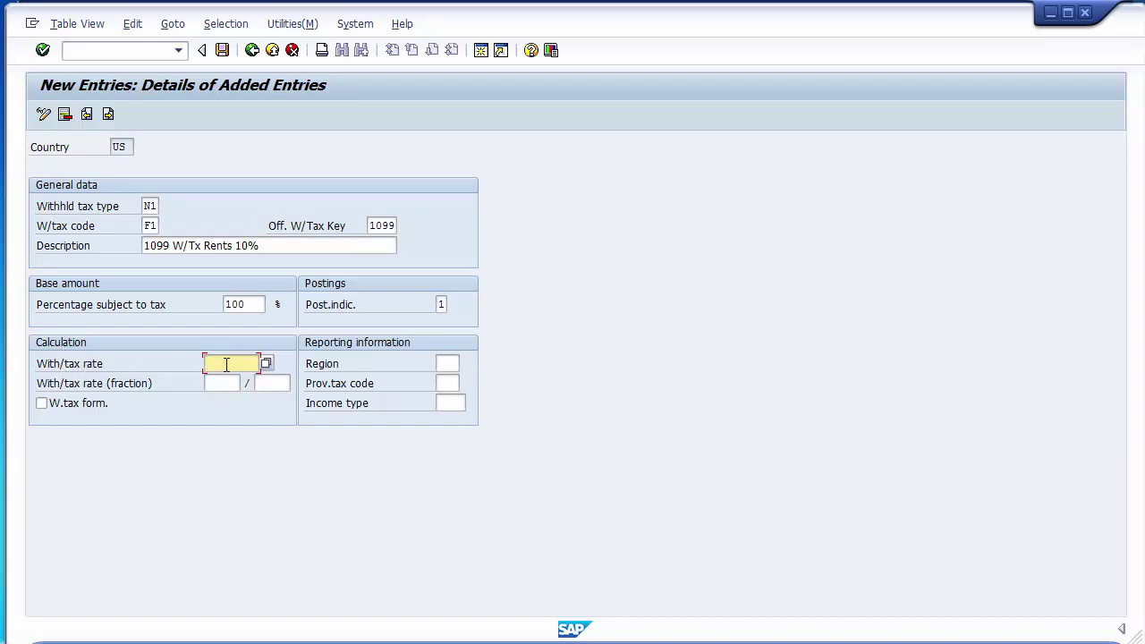
type("10")
key("Return")
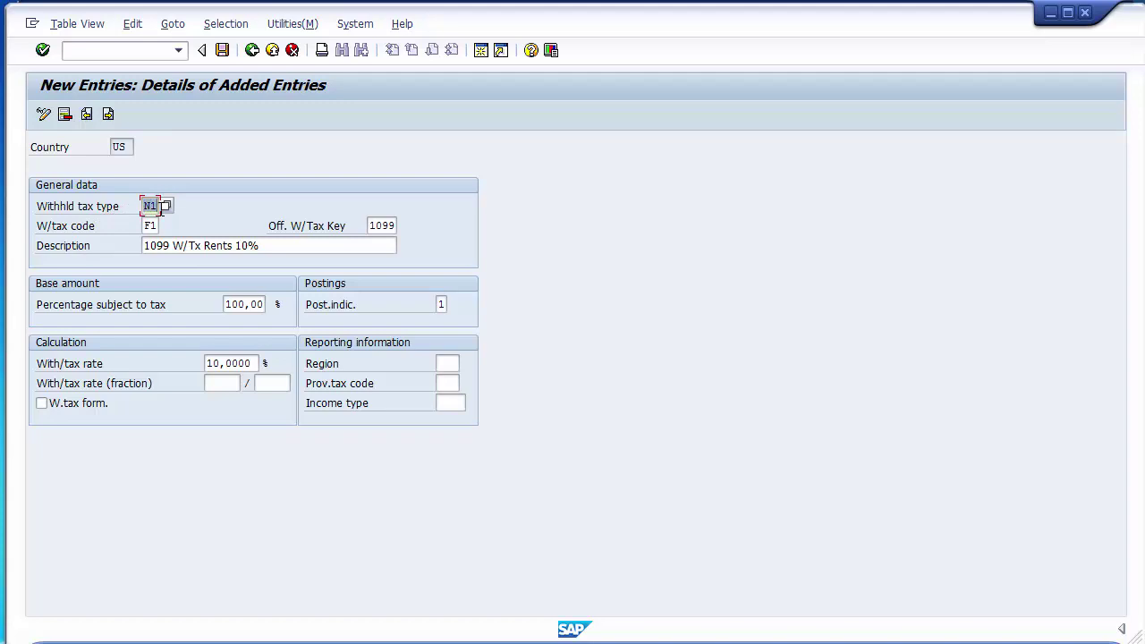
Review the F1 entry's tax code, official key, description, percentage subject to tax and posting indicator.
left_click(147, 225)
double_click(147, 226)
left_click(380, 226)
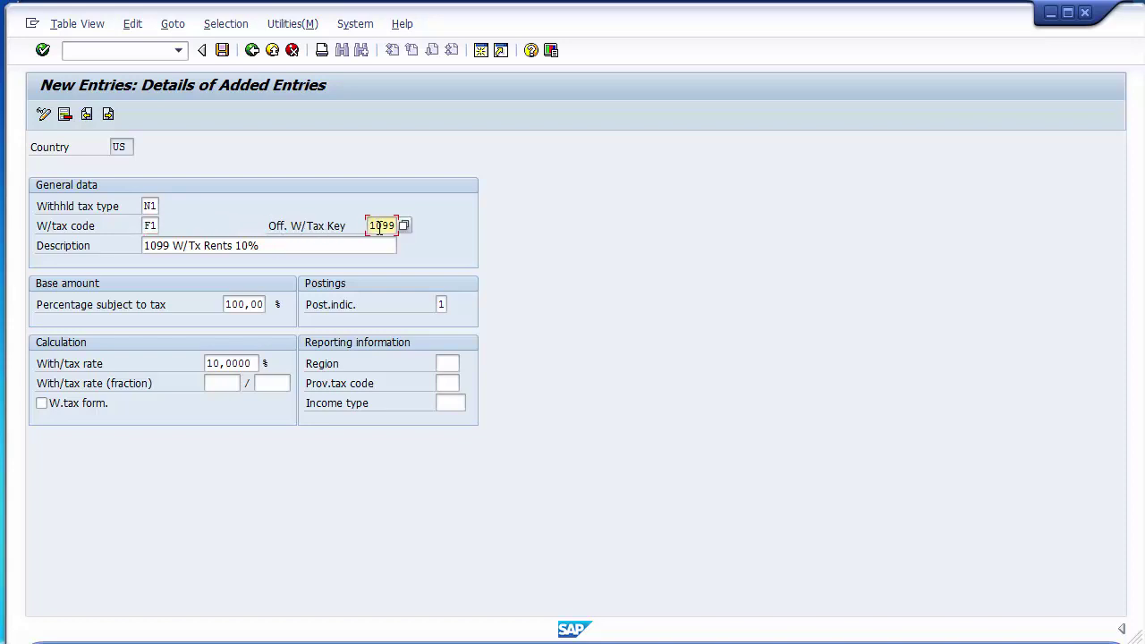
left_click(281, 244)
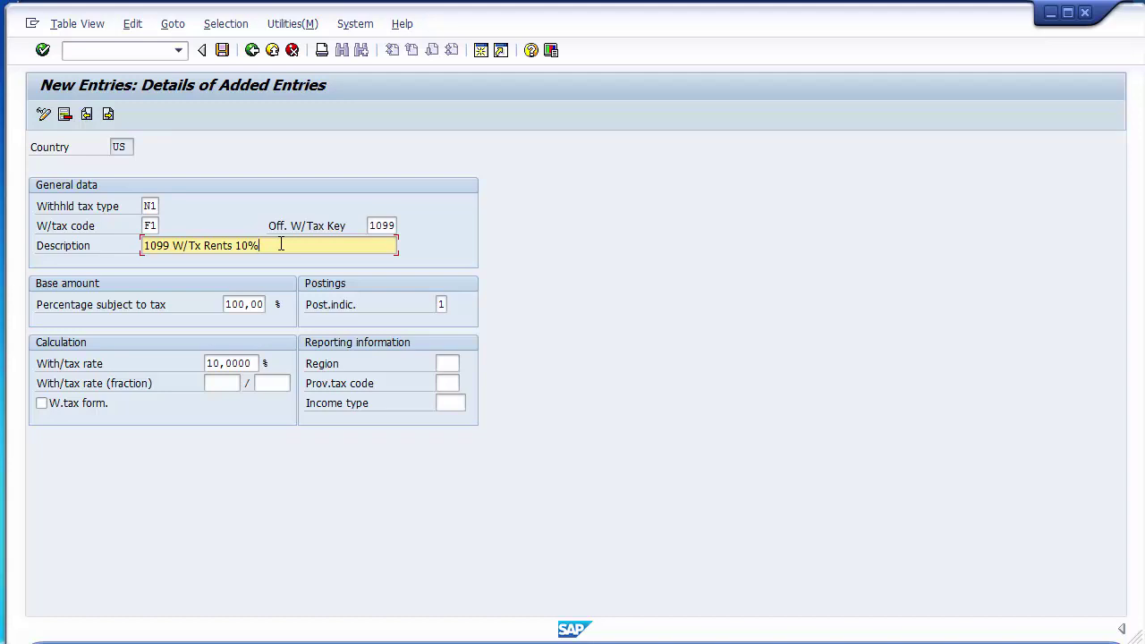
left_click_drag(281, 244, 127, 247)
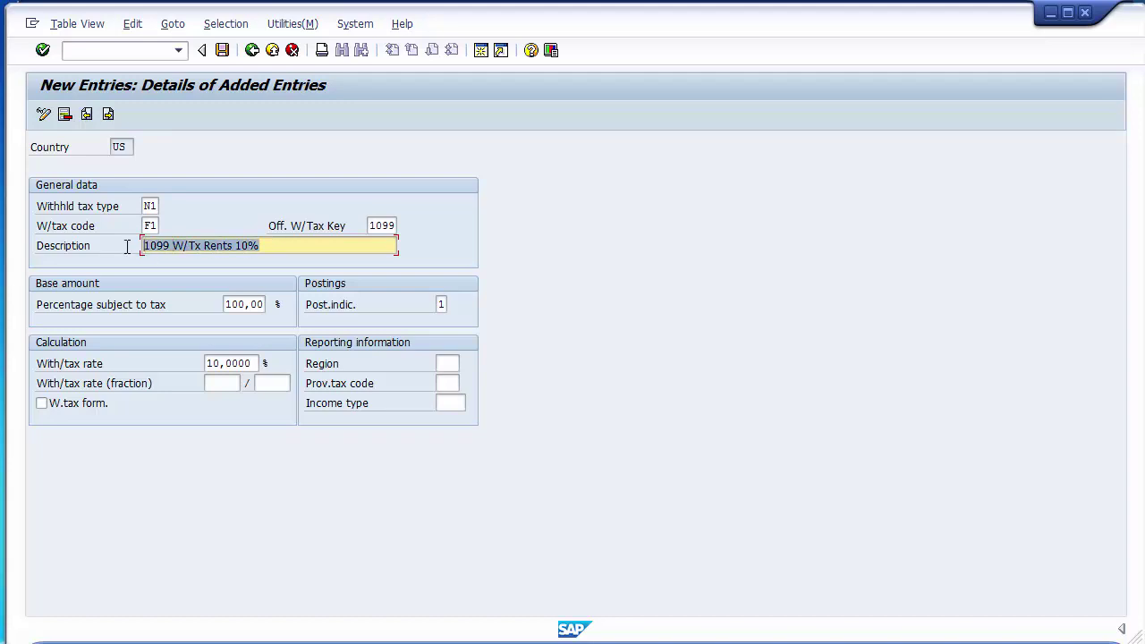
double_click(151, 225)
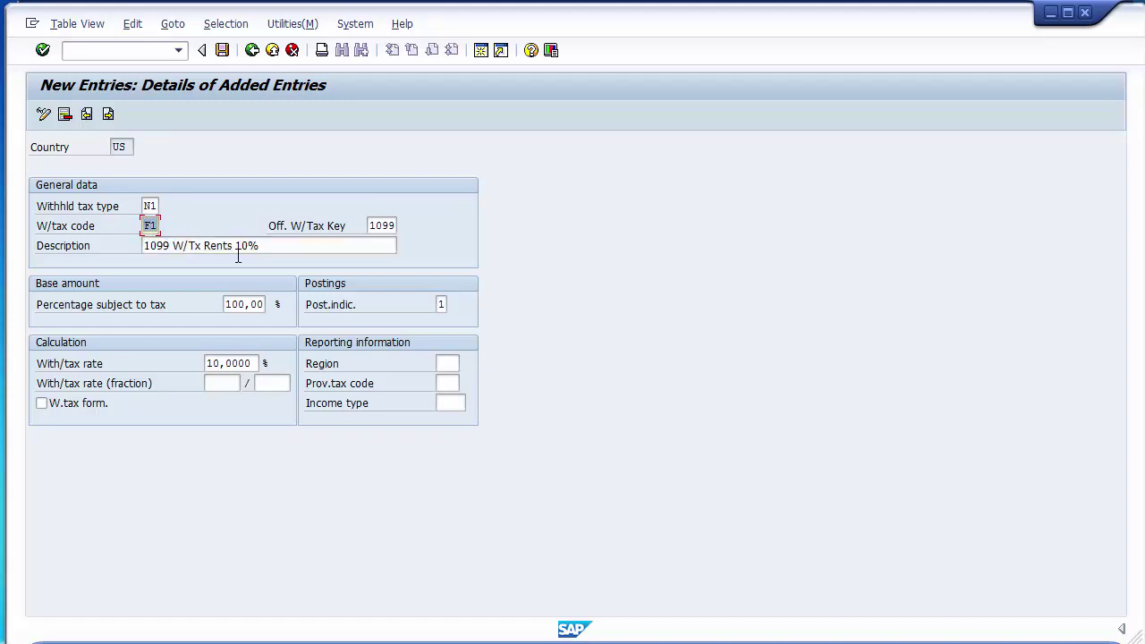
left_click_drag(204, 245, 265, 245)
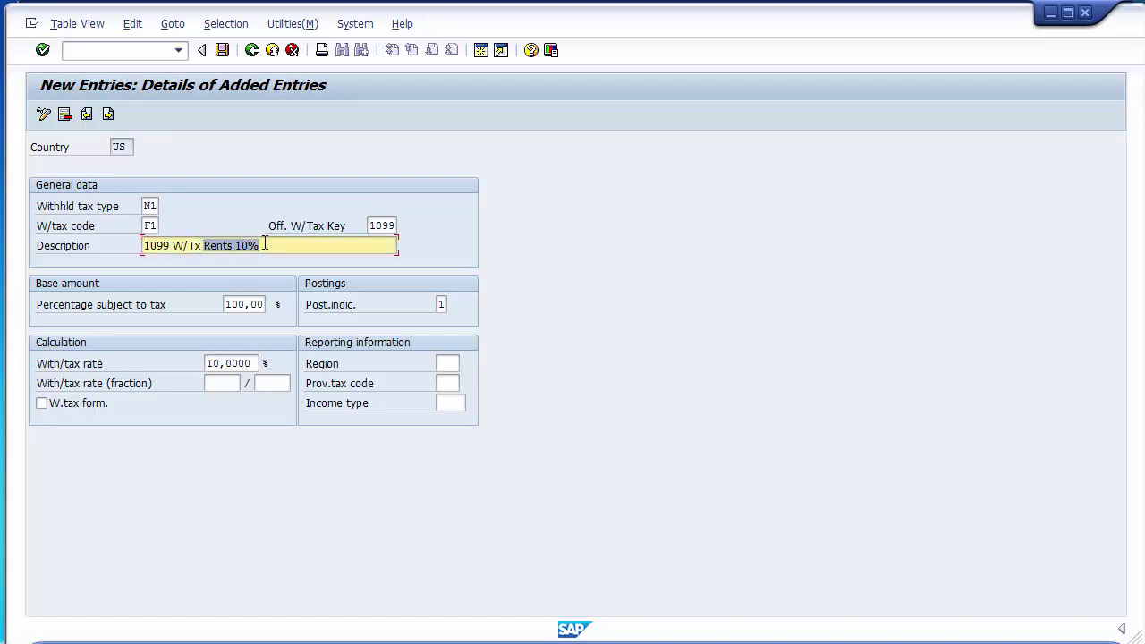
left_click(242, 245)
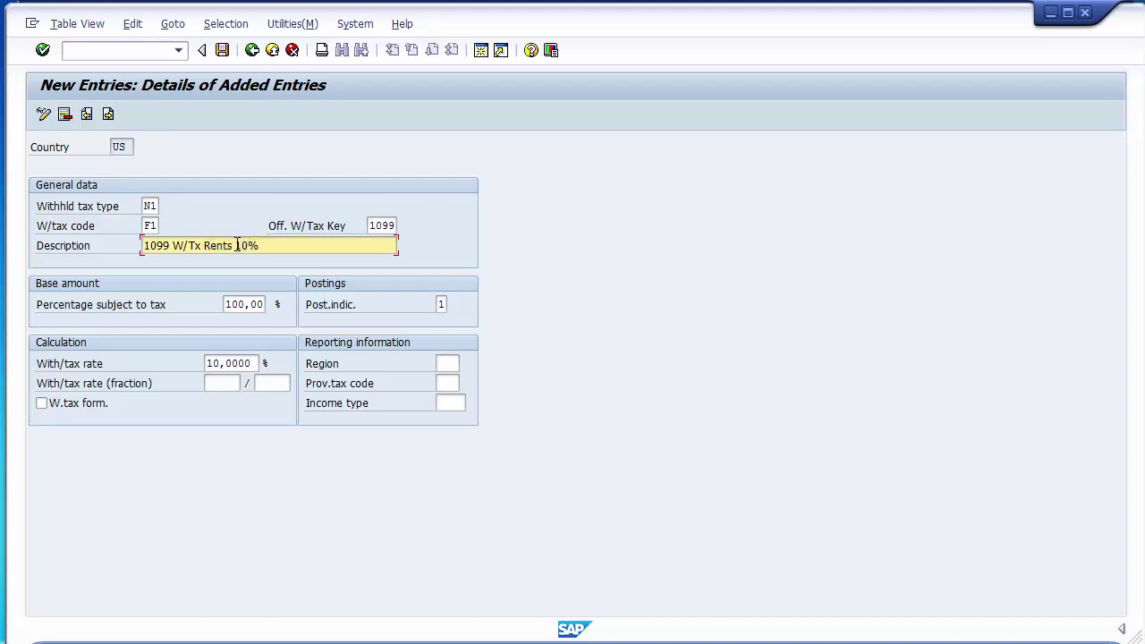
left_click(107, 309)
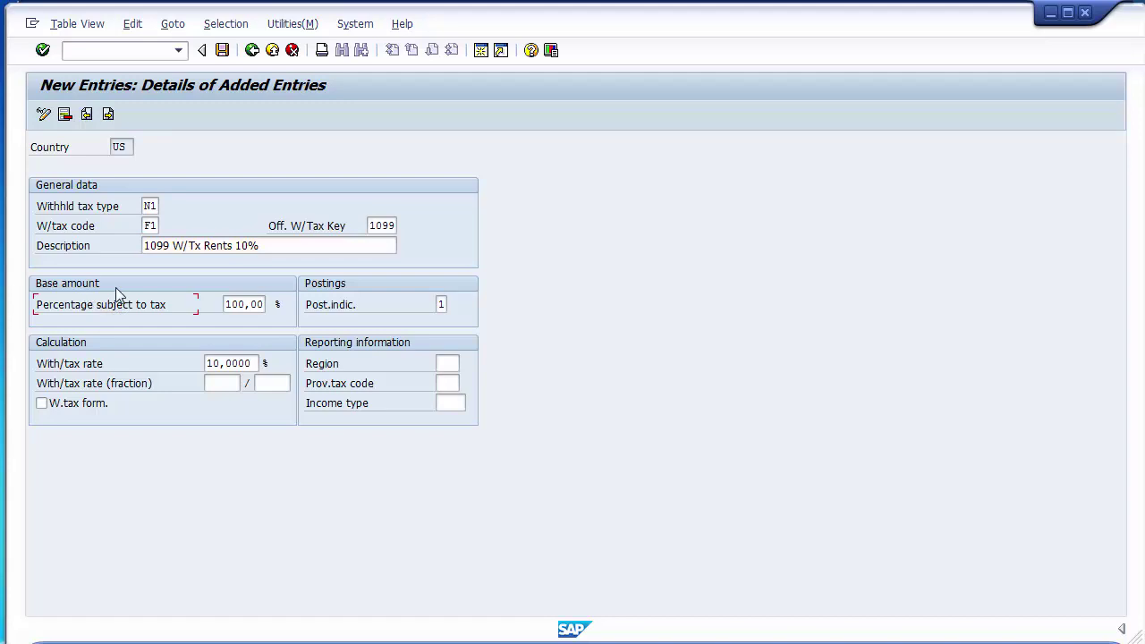
left_click(236, 304)
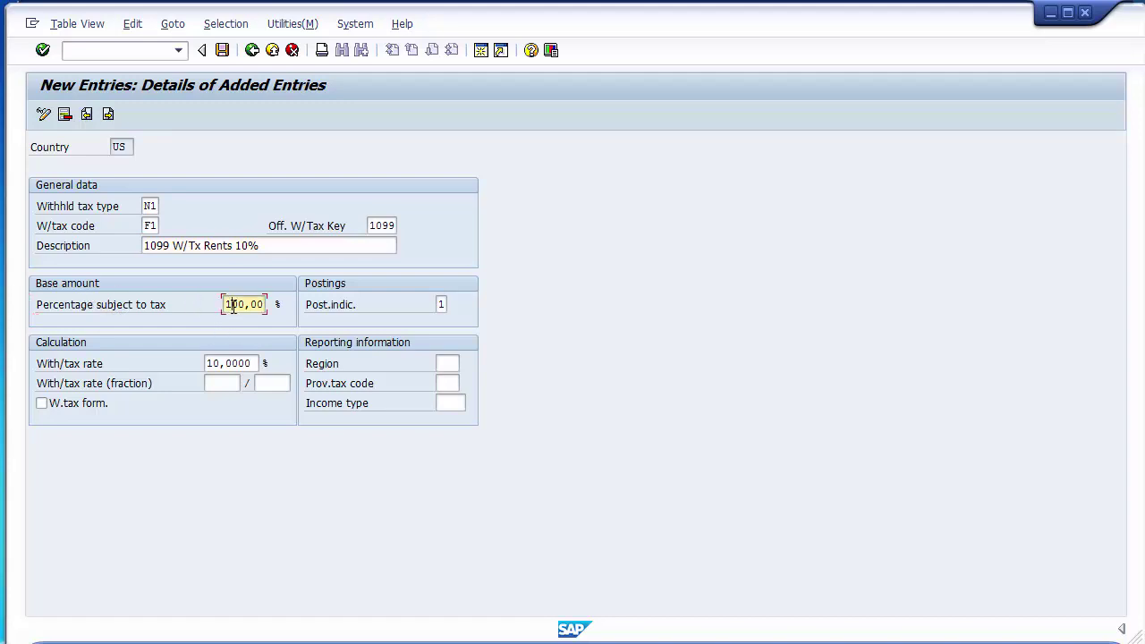
left_click(442, 305)
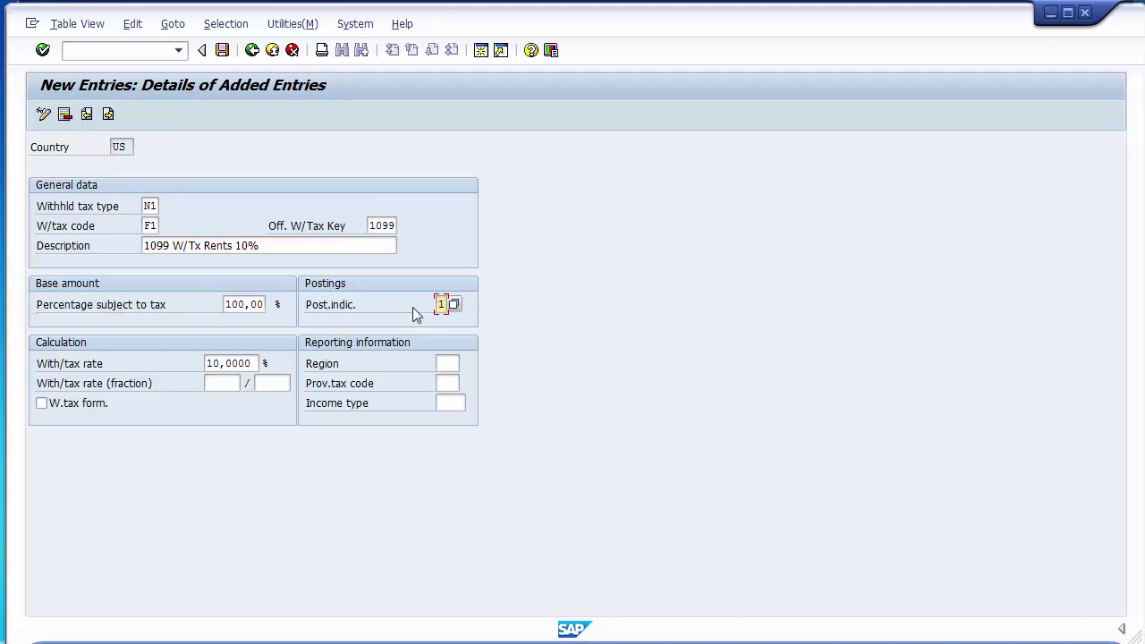
Save withholding tax code F1 to the FICO Configurations customizing request and return to the withholding tax code overview.
left_click(112, 364)
left_click(256, 363)
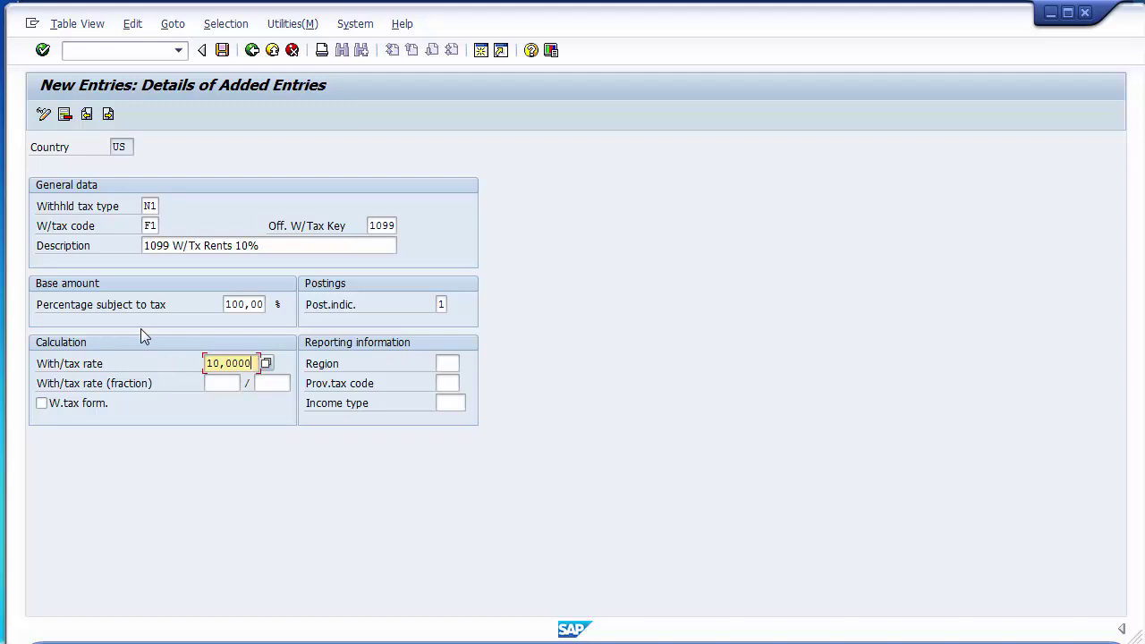
left_click(223, 50)
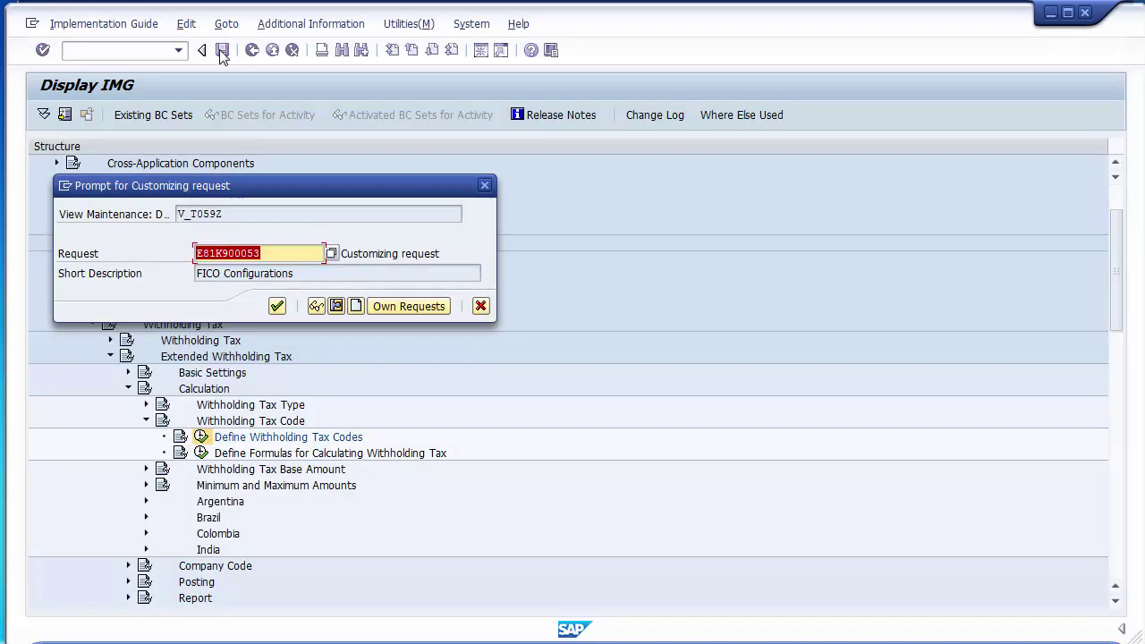
left_click(277, 306)
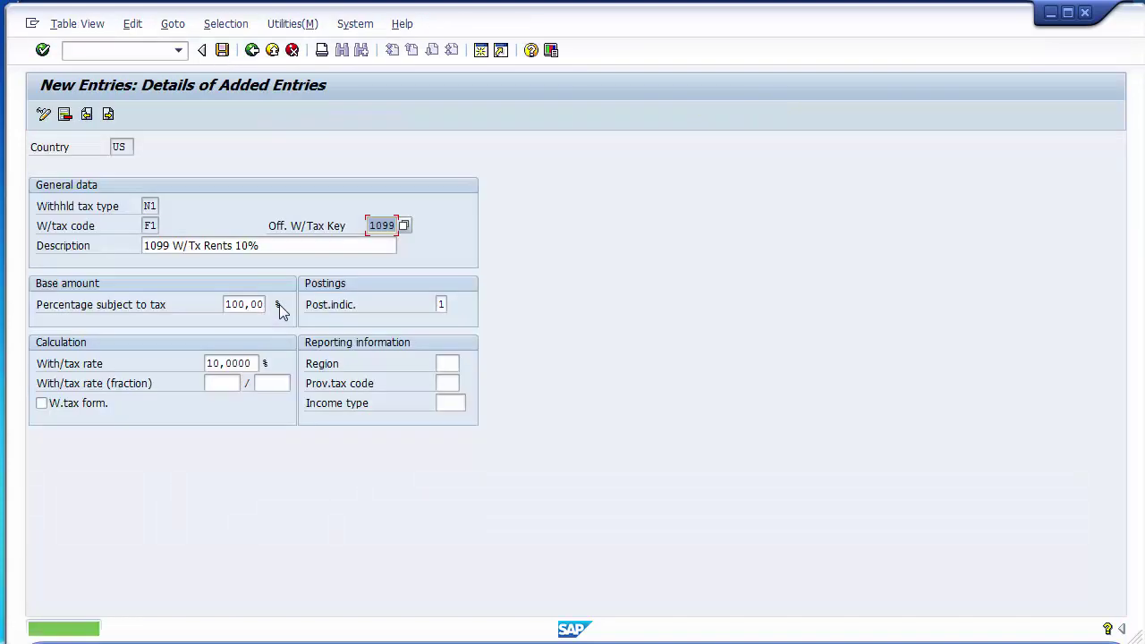
left_click(252, 51)
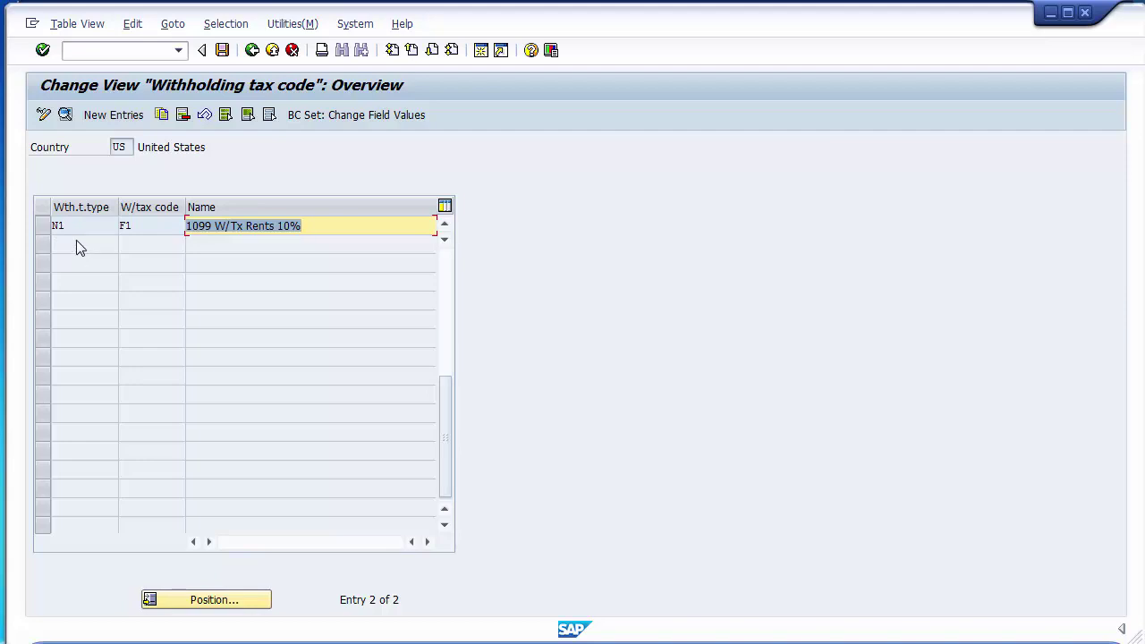
Start another new withholding tax code entry for country US.
left_click(134, 227)
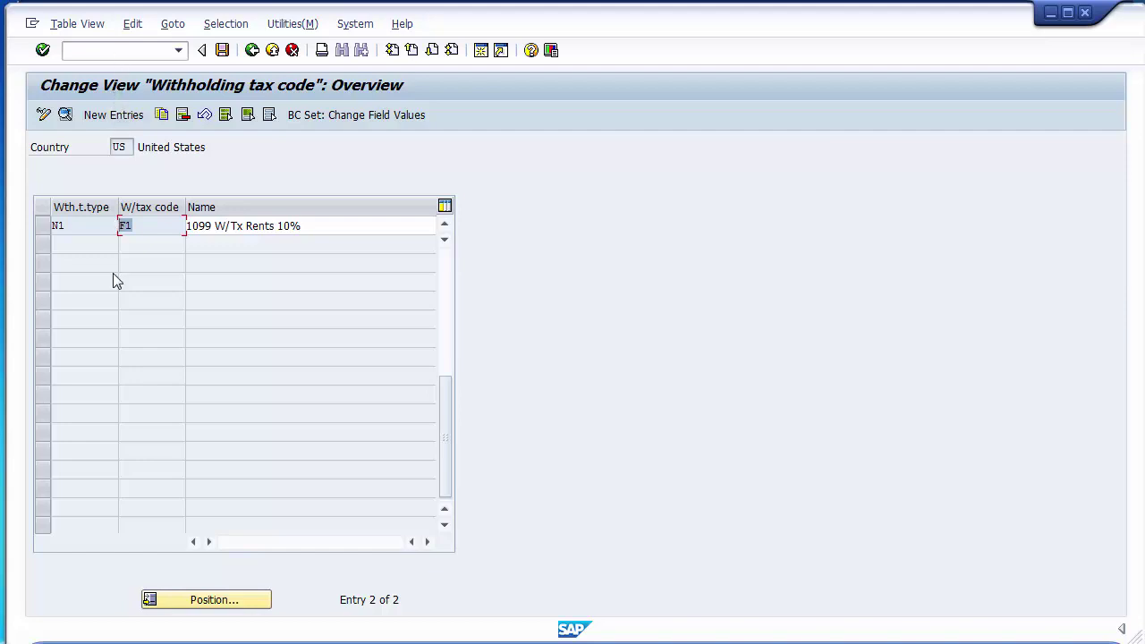
left_click(112, 117)
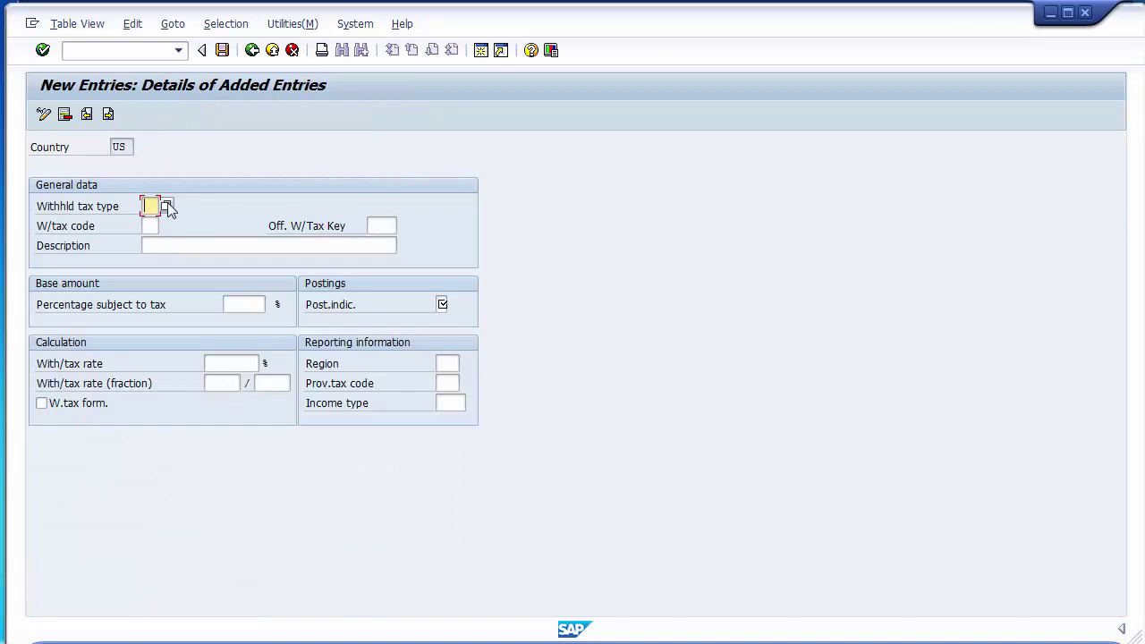
Assign withholding tax type N1 (1099 Withholding Tax Type for Invoice) to the new entry and enter withholding tax code F2.
left_click(167, 206)
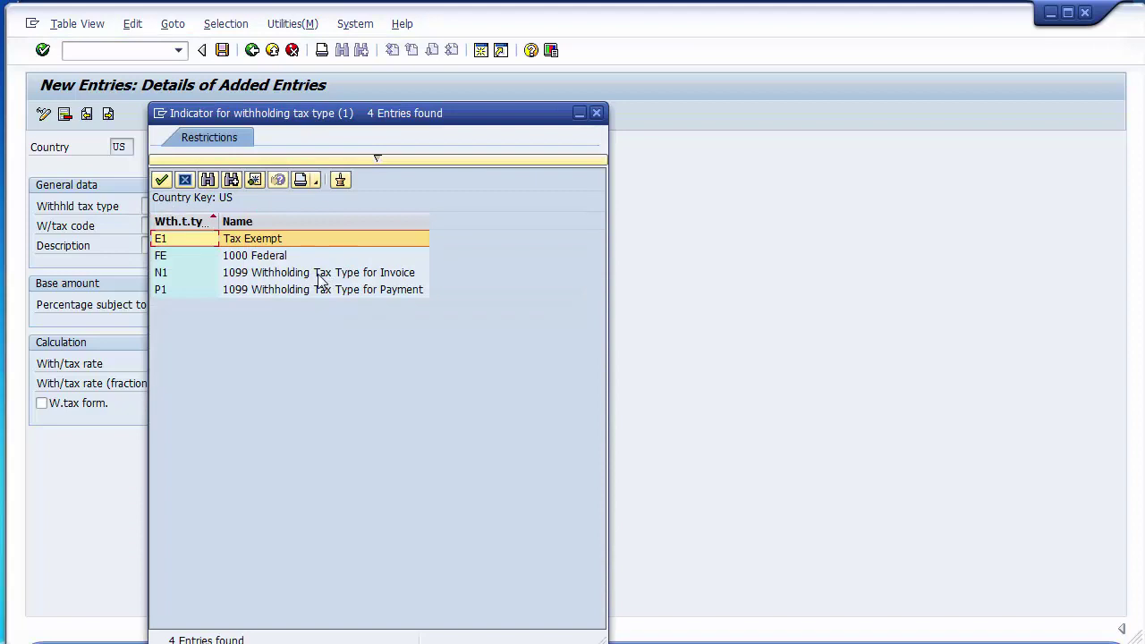
left_click(243, 273)
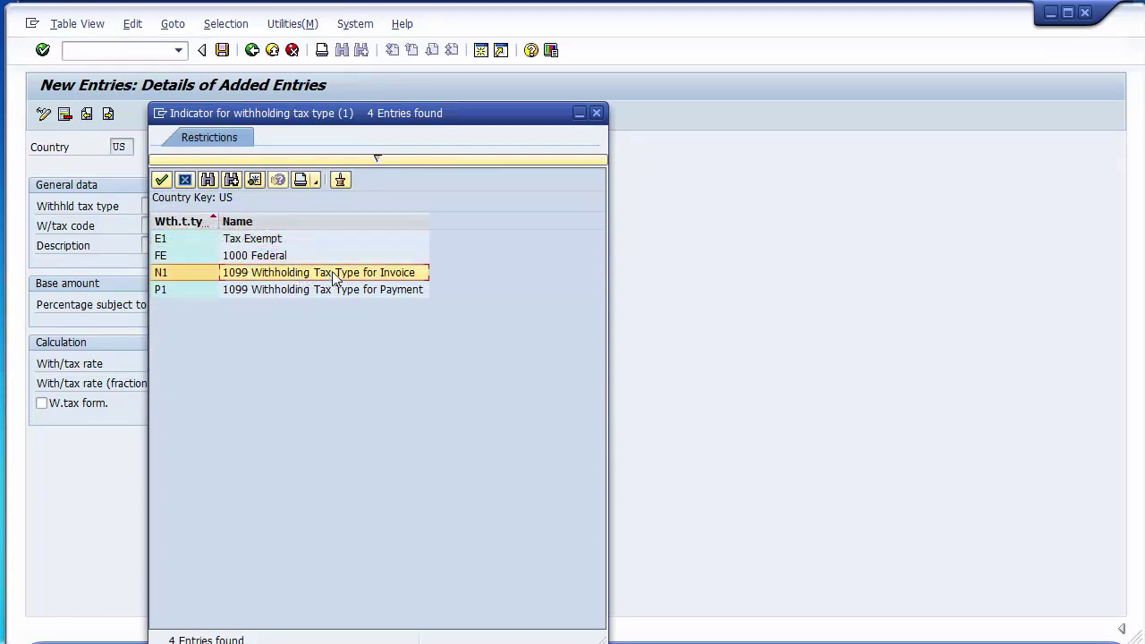
double_click(376, 275)
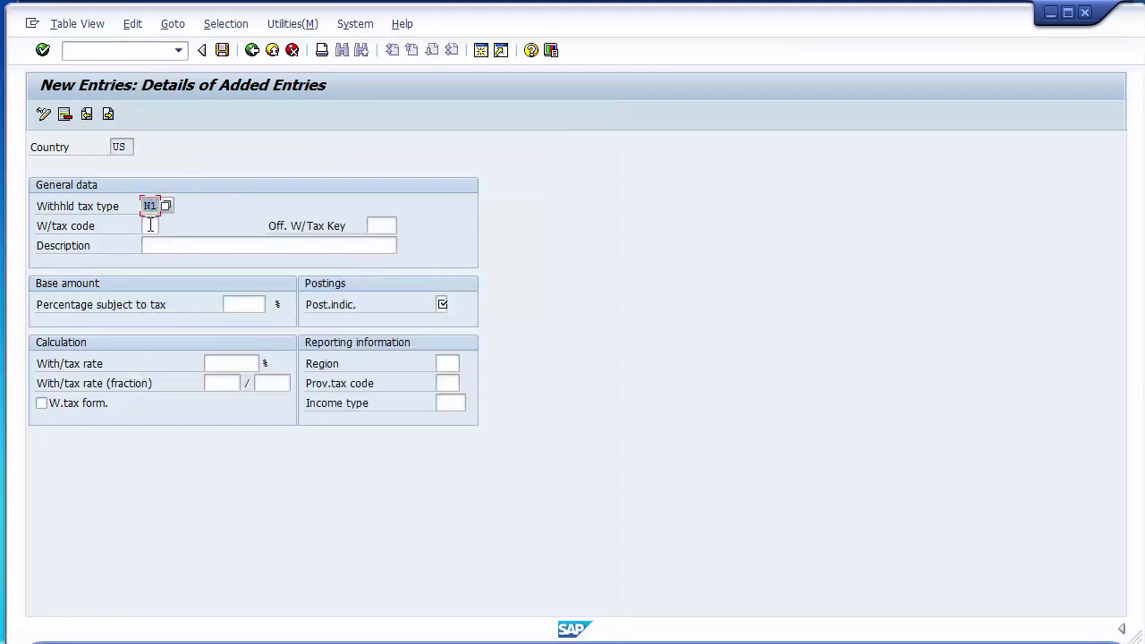
left_click(151, 225)
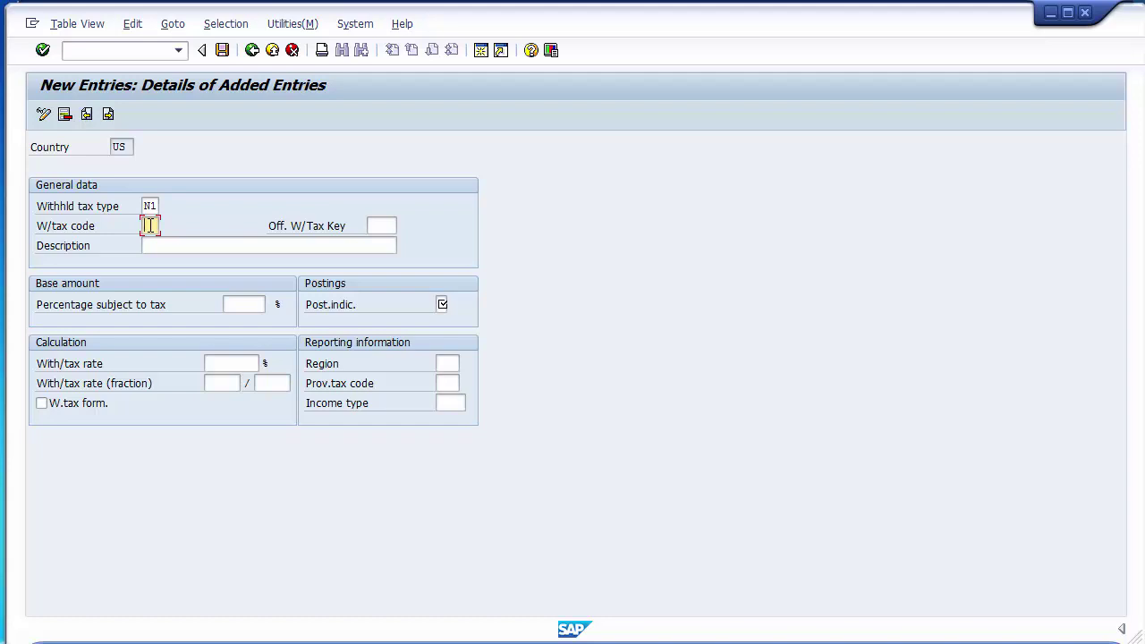
type("F2")
Choose 1099, Official Key for 1099 Reporting, as the official withholding tax key of code F2.
left_click(379, 226)
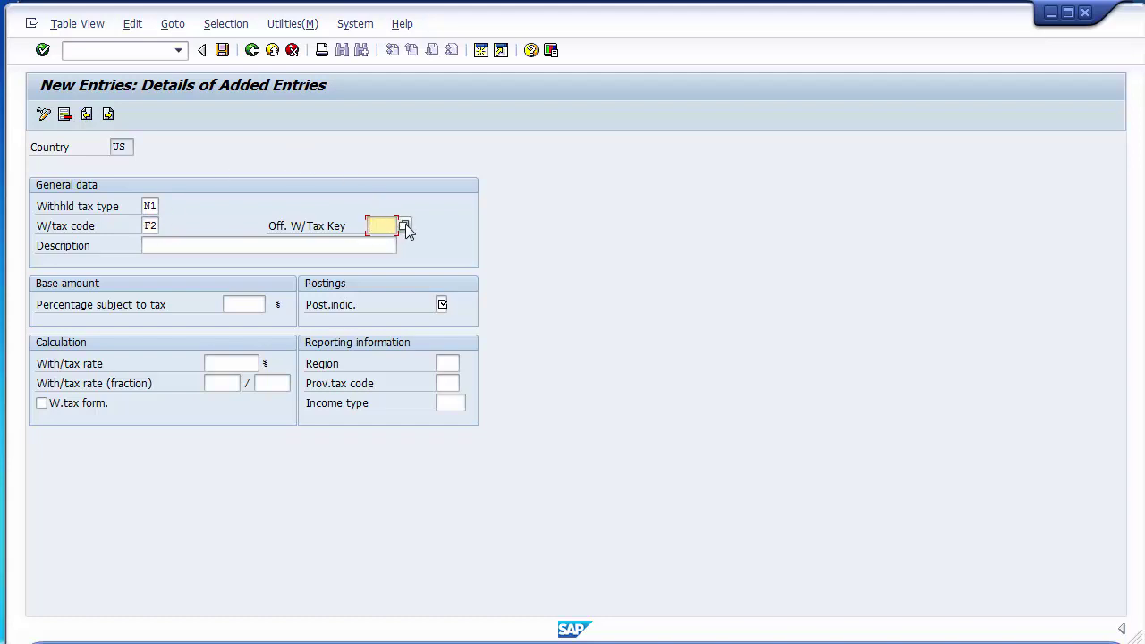
left_click(404, 226)
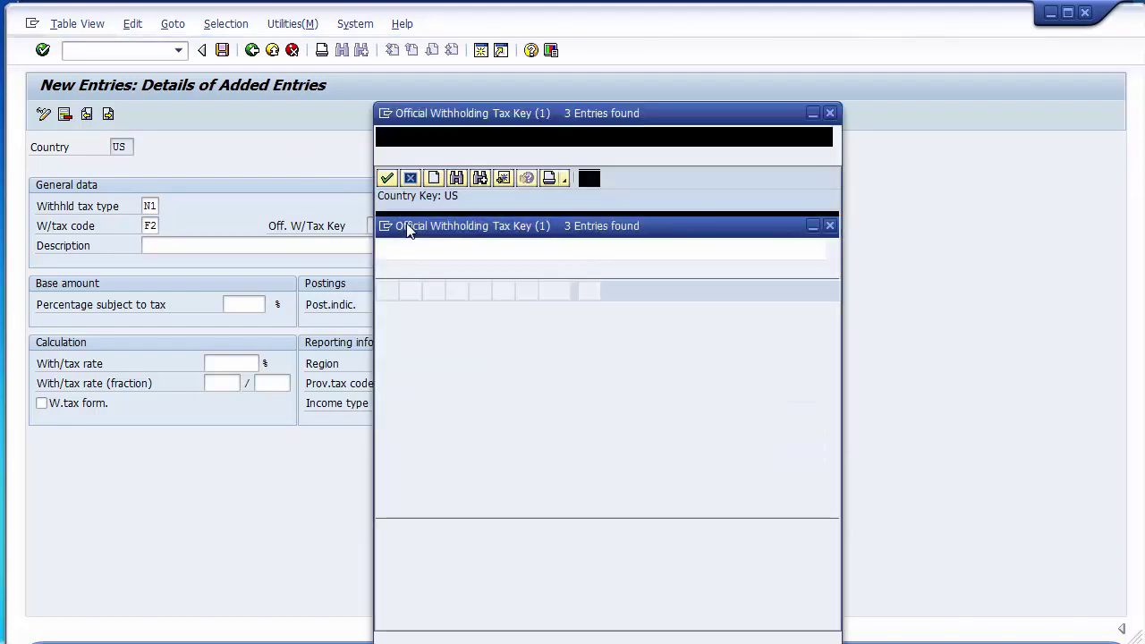
double_click(442, 274)
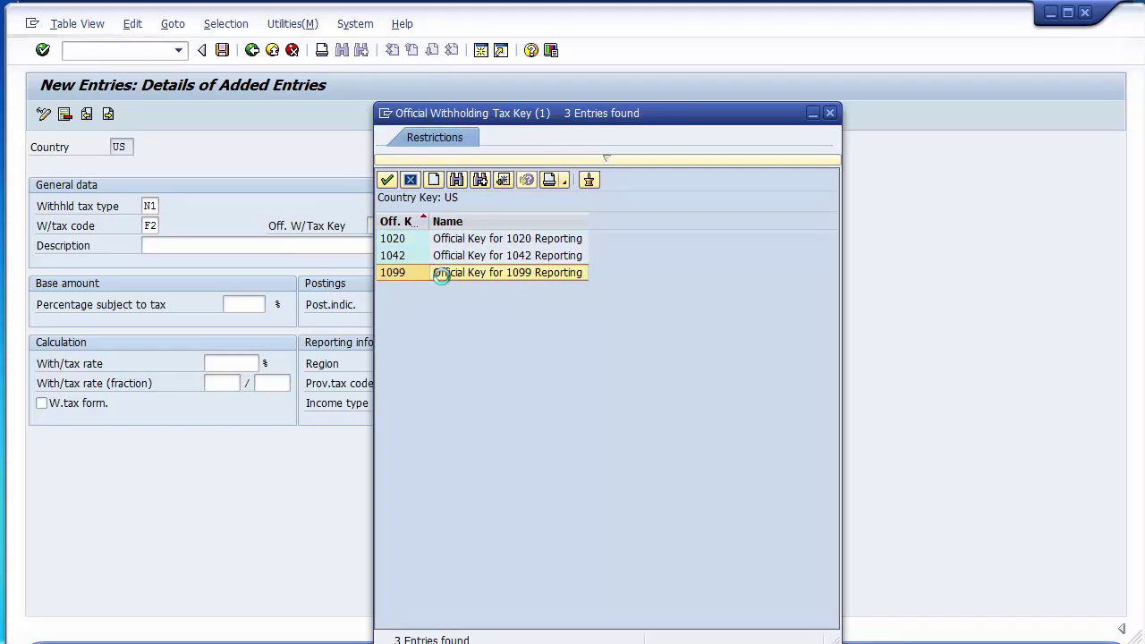
Enter the description "1099 W/Tx Royaities 30%" for tax code F2, adapting the earlier 1099 rents description.
left_click(198, 246)
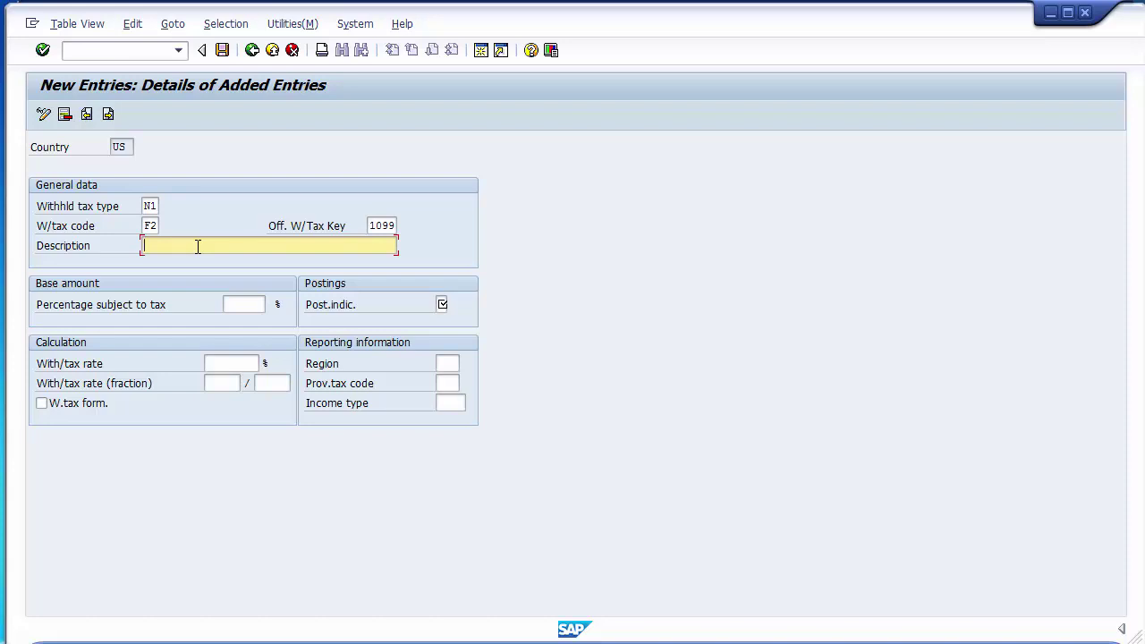
type("1")
type("0")
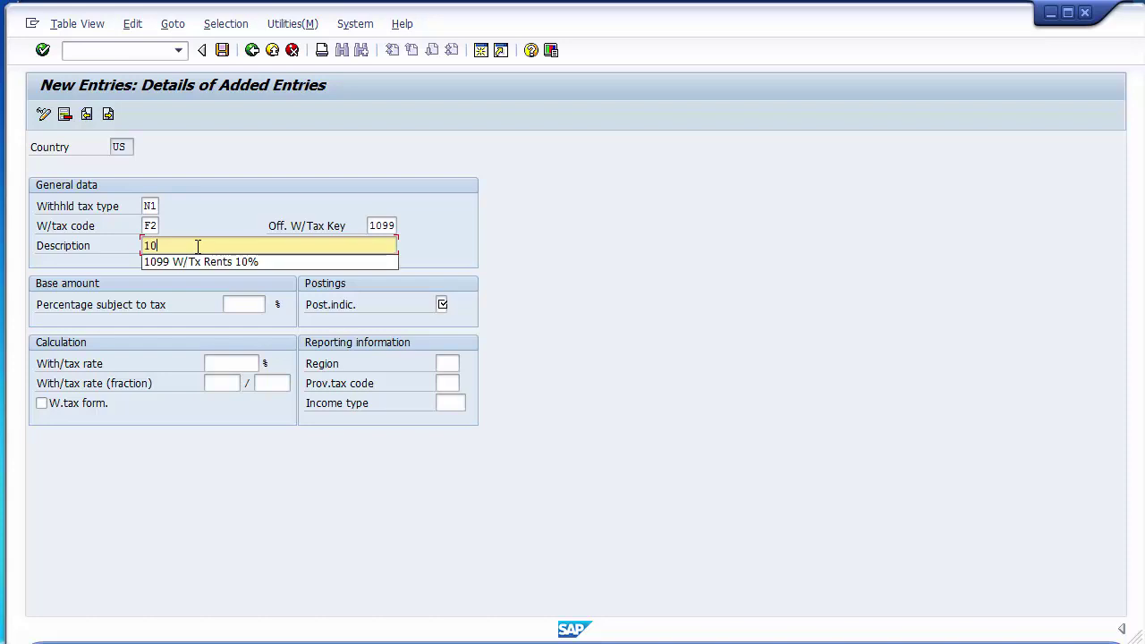
key("Down")
key("Return")
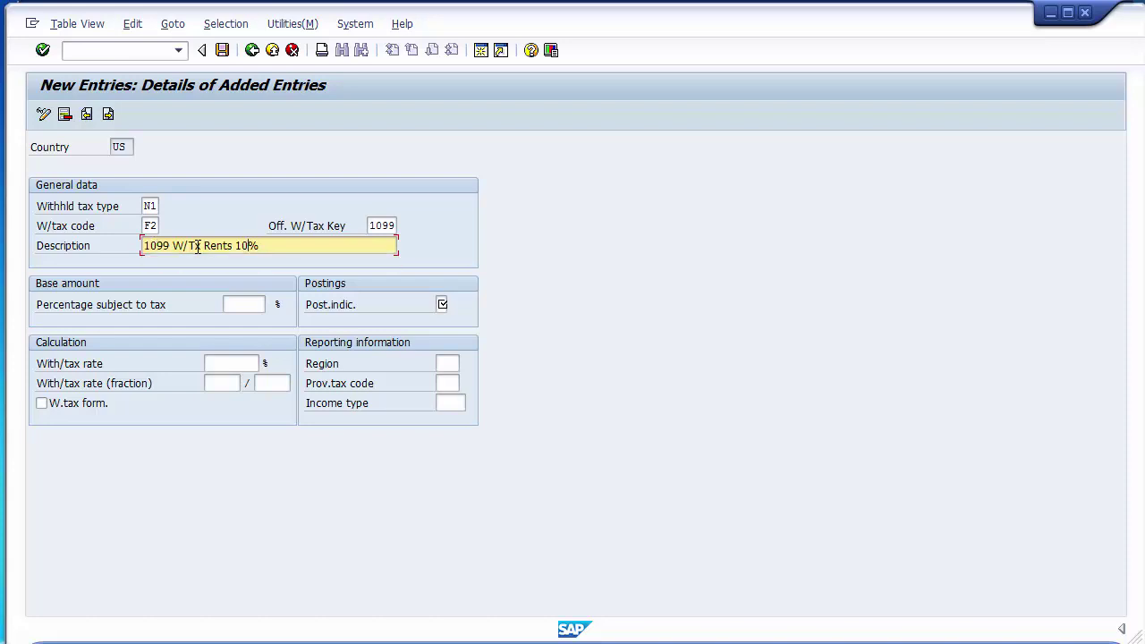
key("Left")
key("BackSpace")
key("BackSpace")
key("BackSpace")
key("BackSpace")
type("oyalties")
type("y")
left_click_drag(203, 247, 245, 247)
left_click(251, 246)
key("Delete")
type("3")
Set the percentage subject to tax to 100 and choose posting indicator 1, Standard posting: Bank/vendor/customer line item reduced.
left_click(246, 303)
type("100")
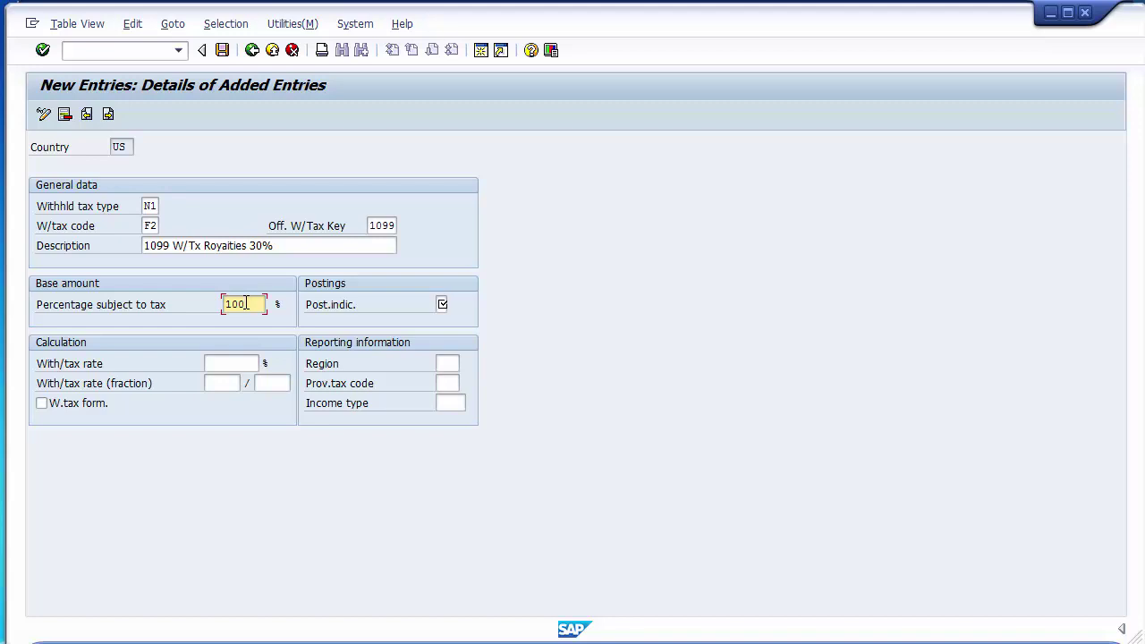
left_click(443, 304)
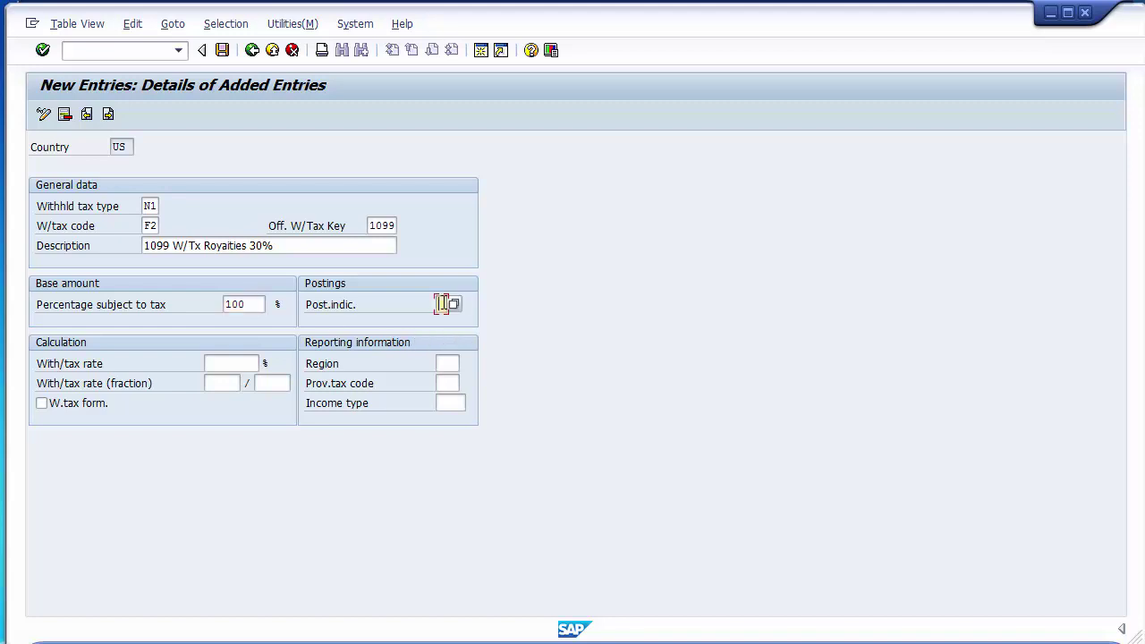
left_click(452, 305)
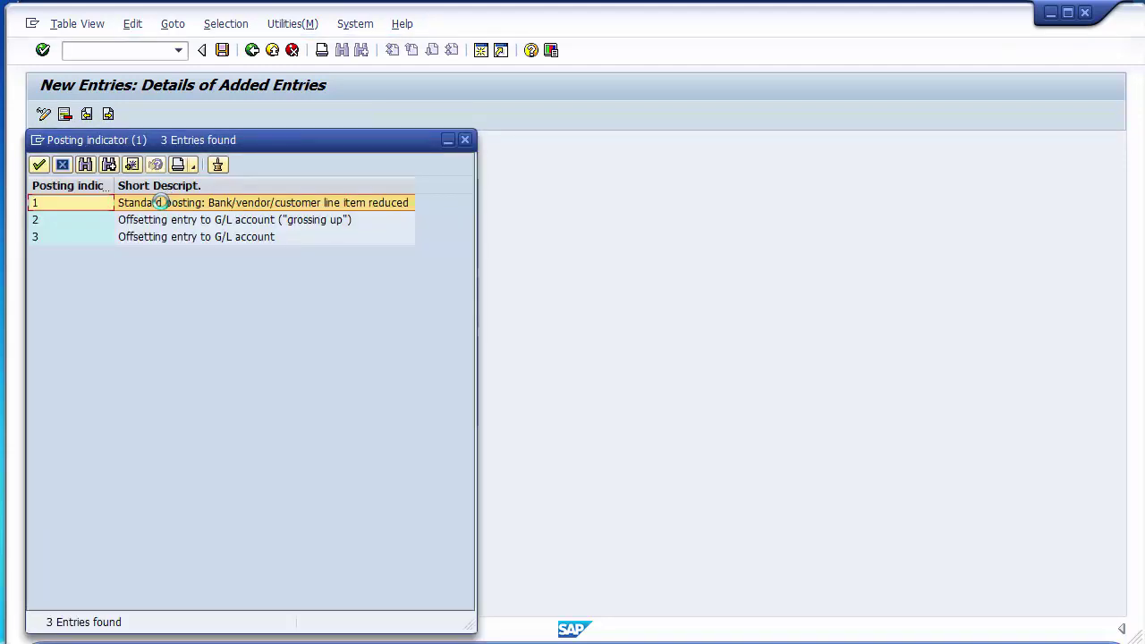
double_click(164, 206)
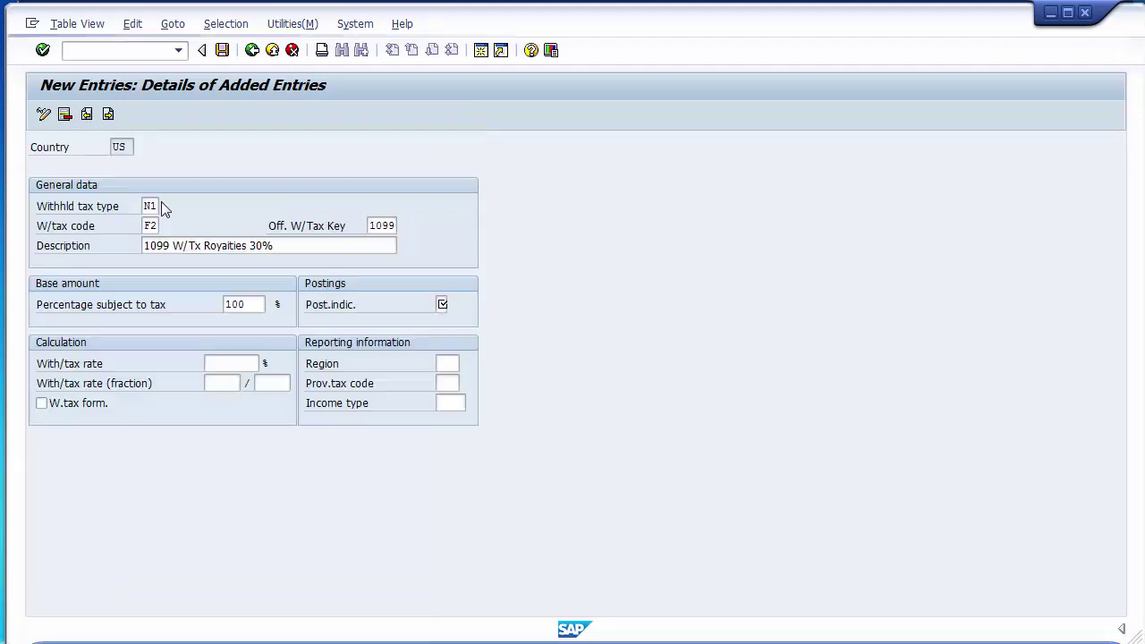
Set the withholding tax rate to 30% and save the F2 entry.
left_click(220, 363)
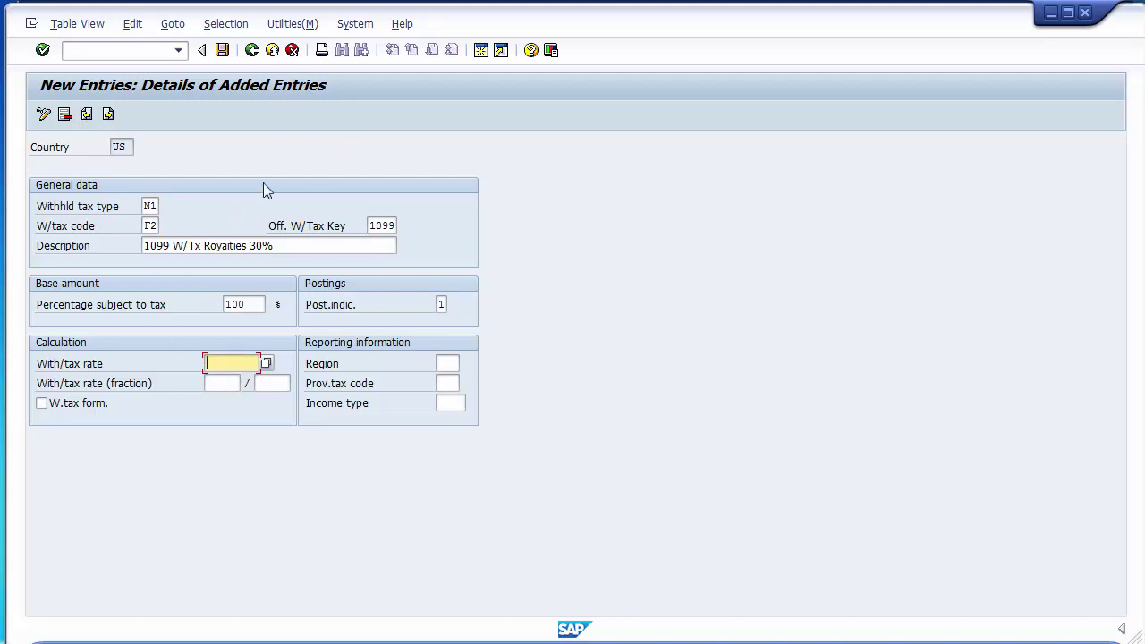
type("30")
left_click(223, 50)
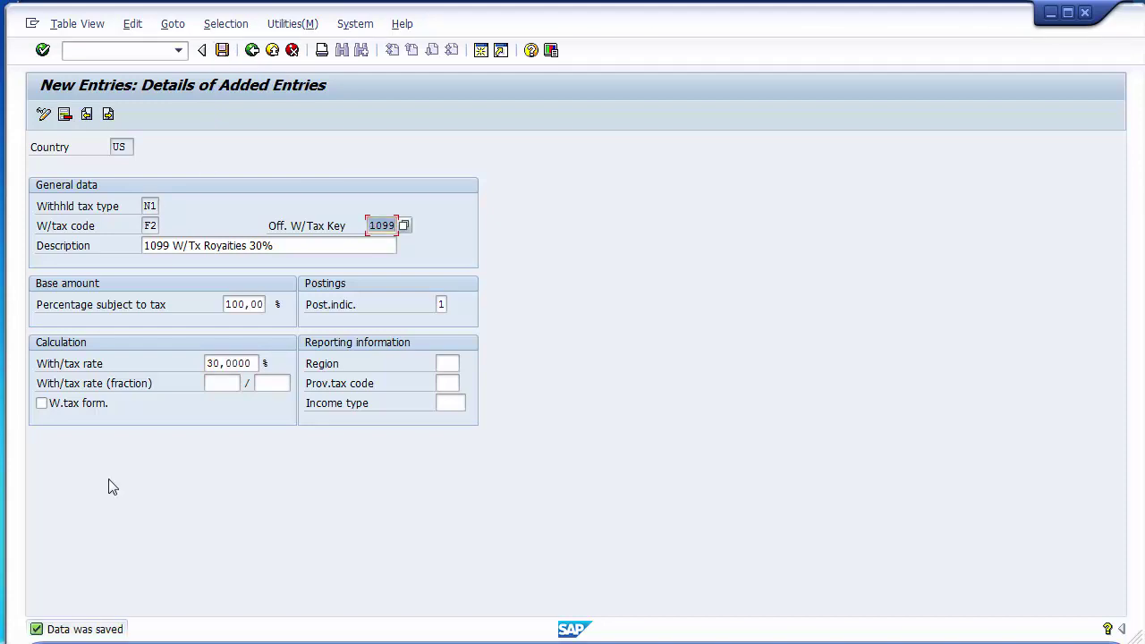
Return to the withholding tax code overview and review the US tax codes listed for each withholding tax type.
left_click(251, 50)
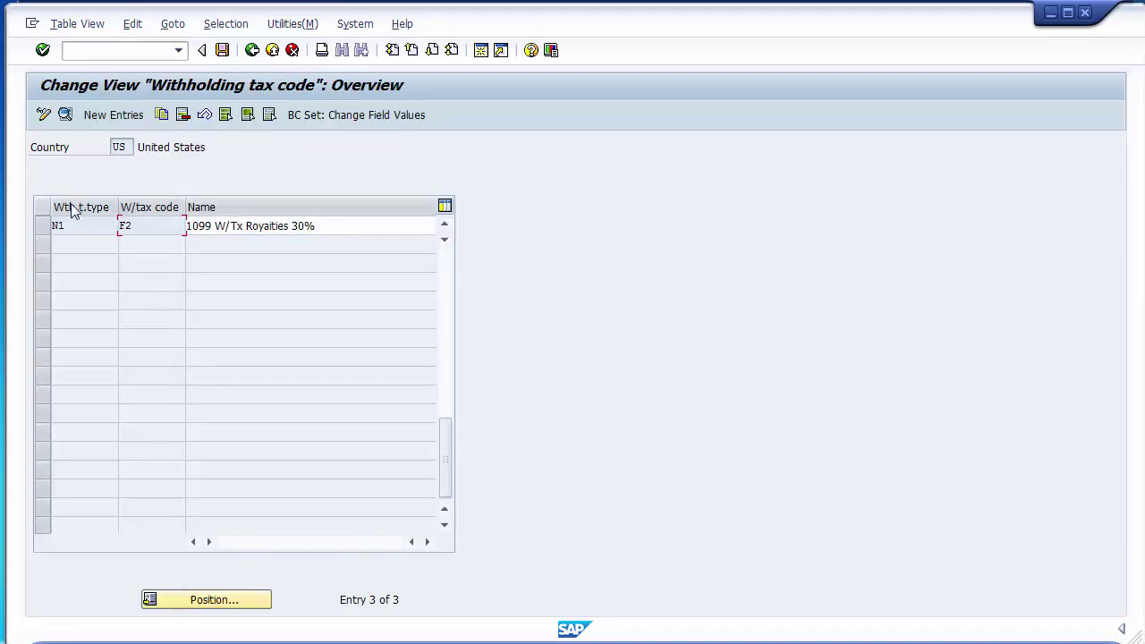
left_click(42, 229)
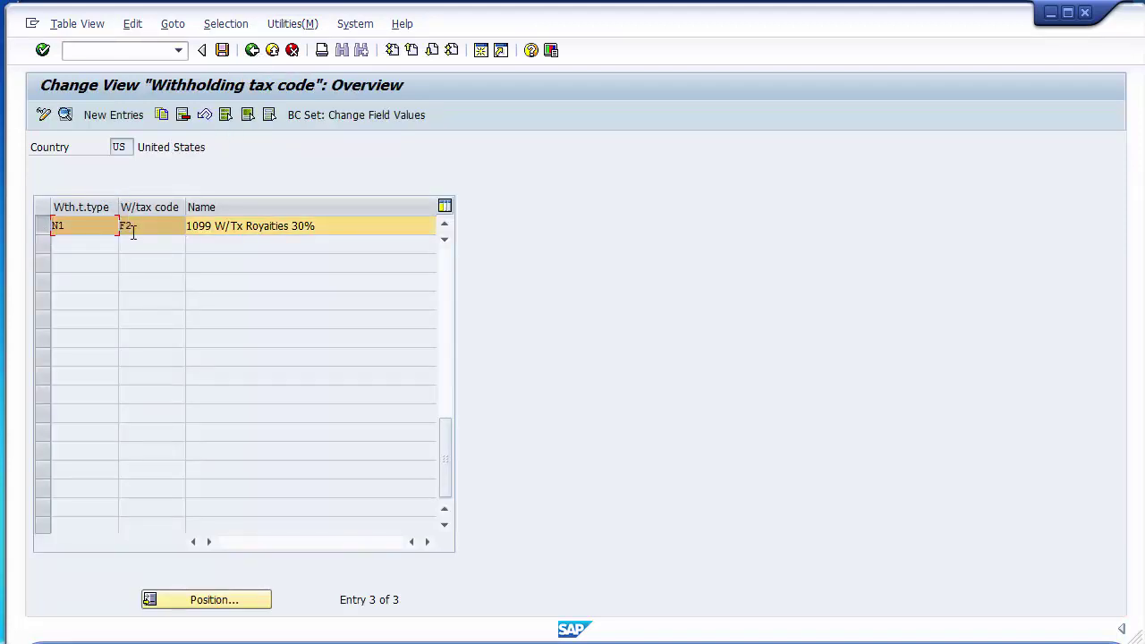
left_click(90, 227)
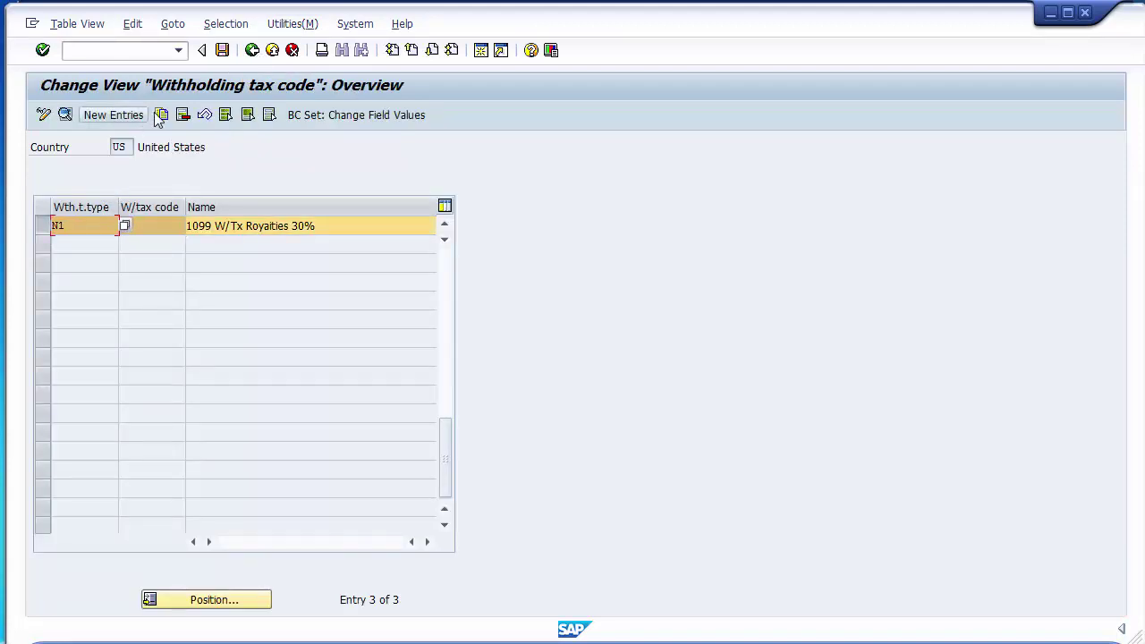
left_click(44, 226)
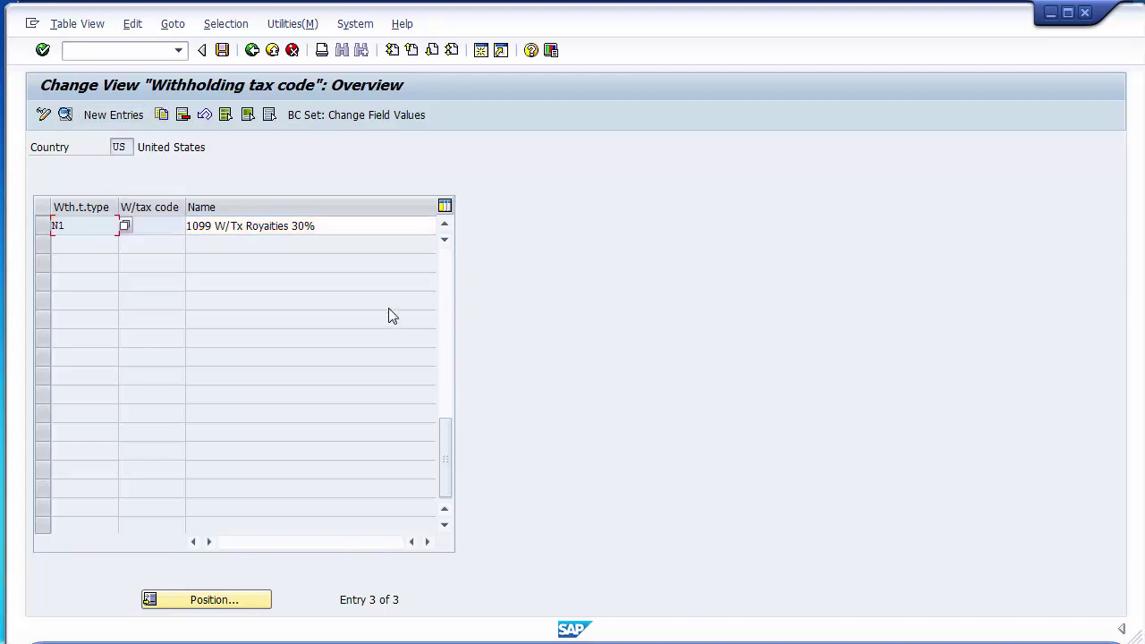
left_click(445, 239)
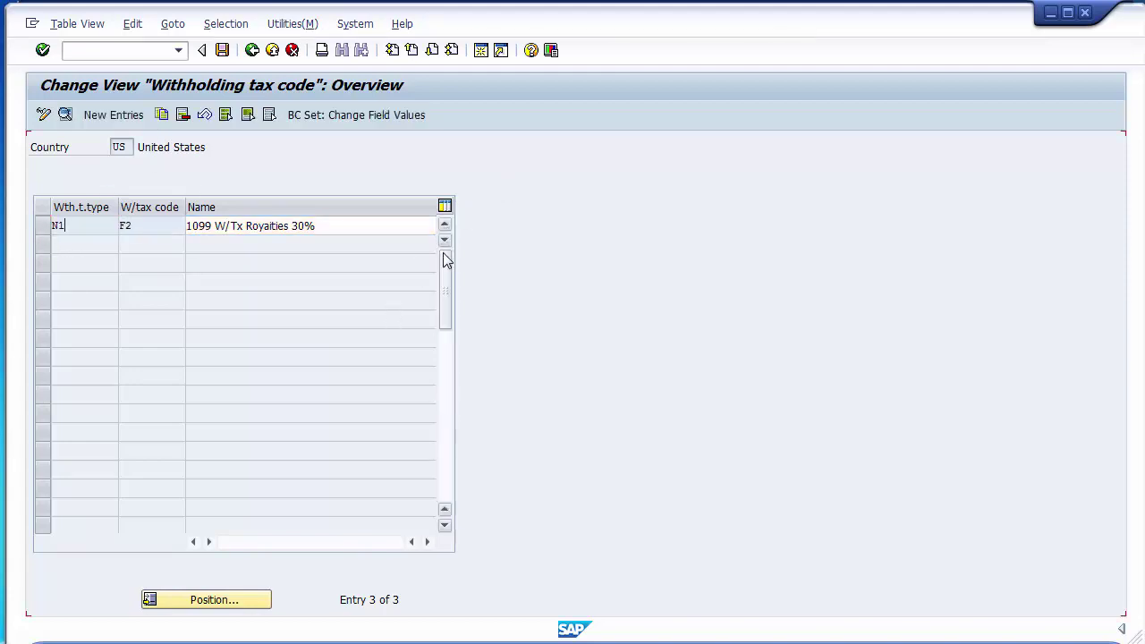
left_click(279, 245)
left_click(275, 263)
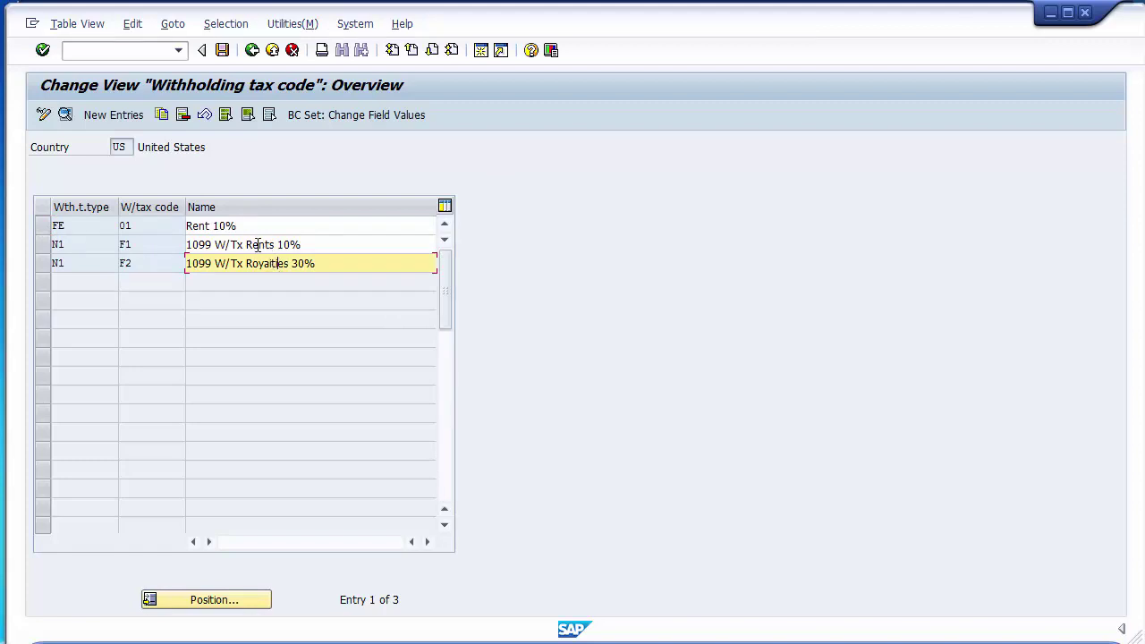
left_click(259, 245)
left_click_drag(74, 245, 39, 245)
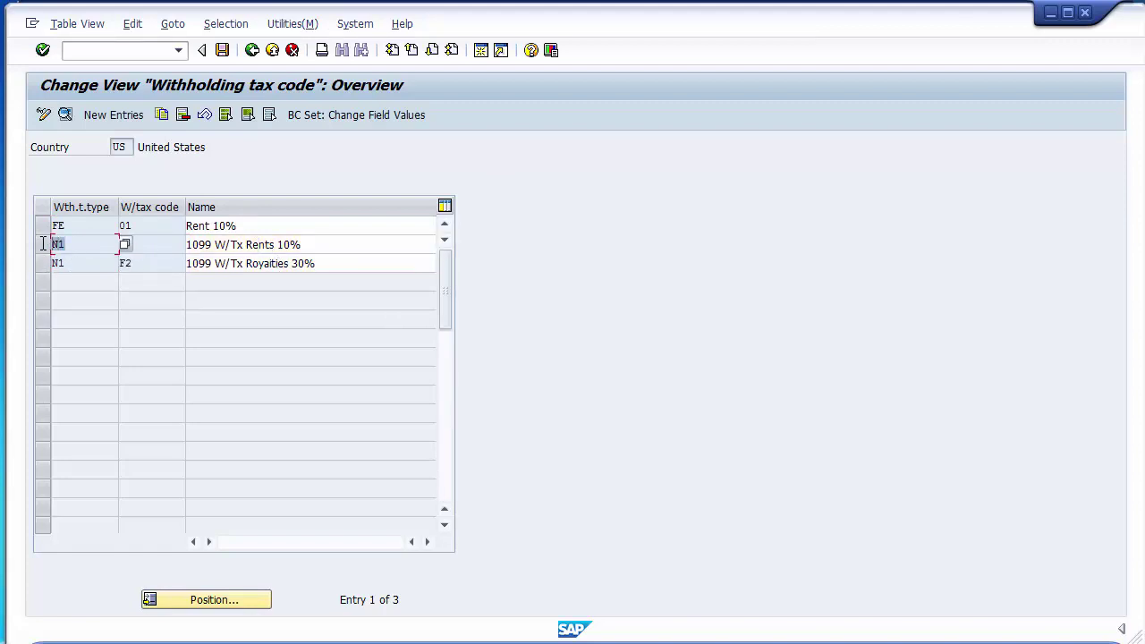
Create a new entry with withholding tax type P1 (1099 Withholding Tax Type for Payment) and withholding tax code T1.
left_click(115, 123)
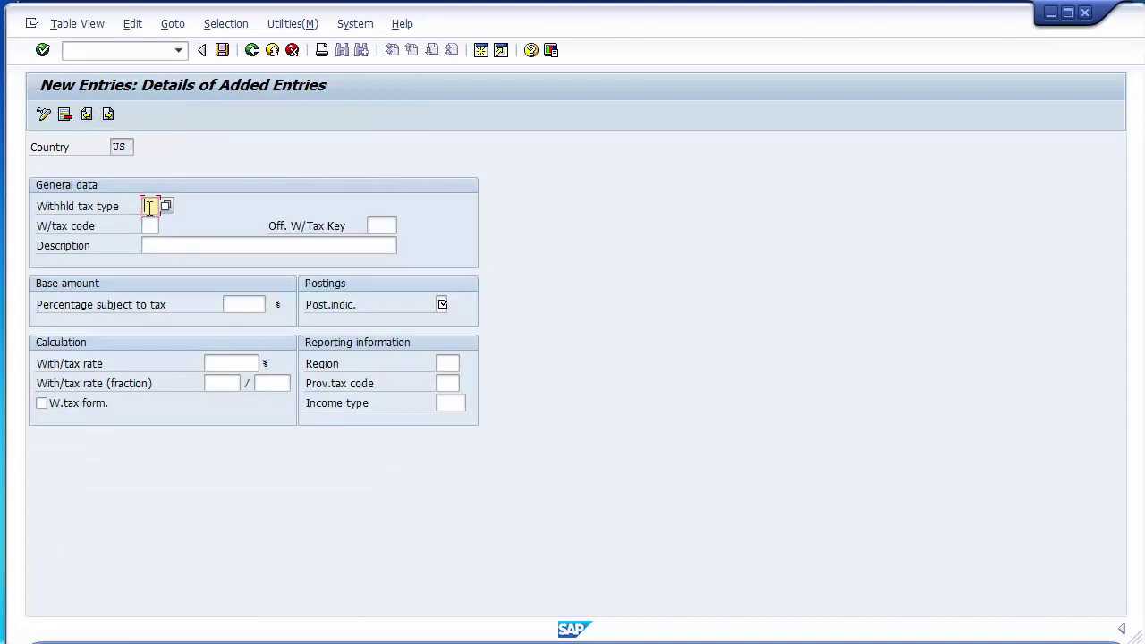
left_click(165, 205)
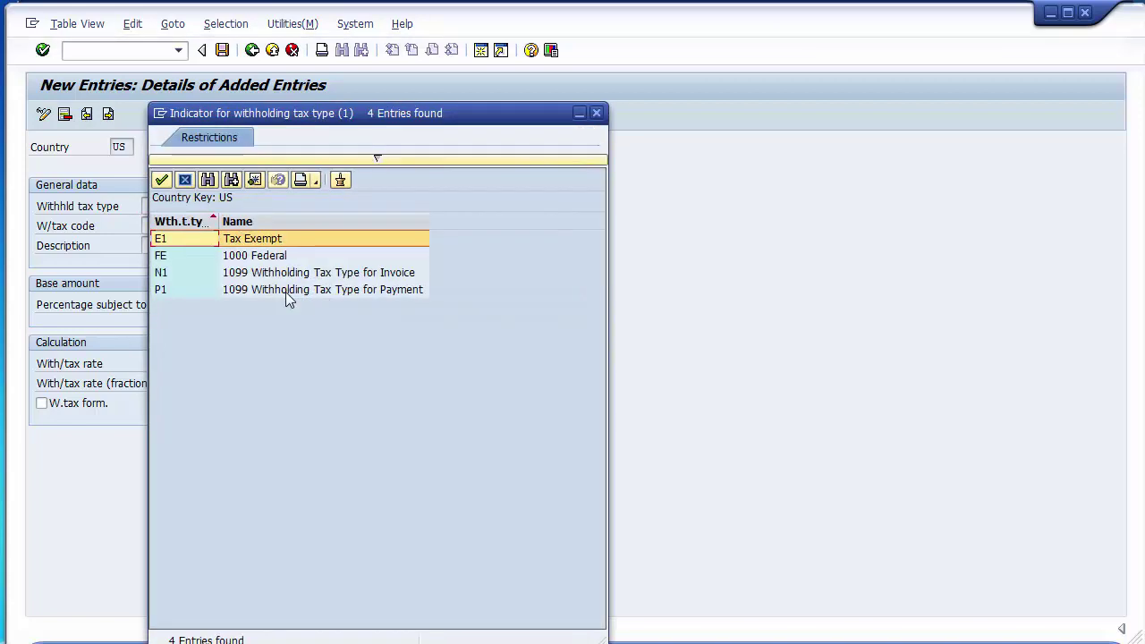
left_click(285, 290)
double_click(166, 290)
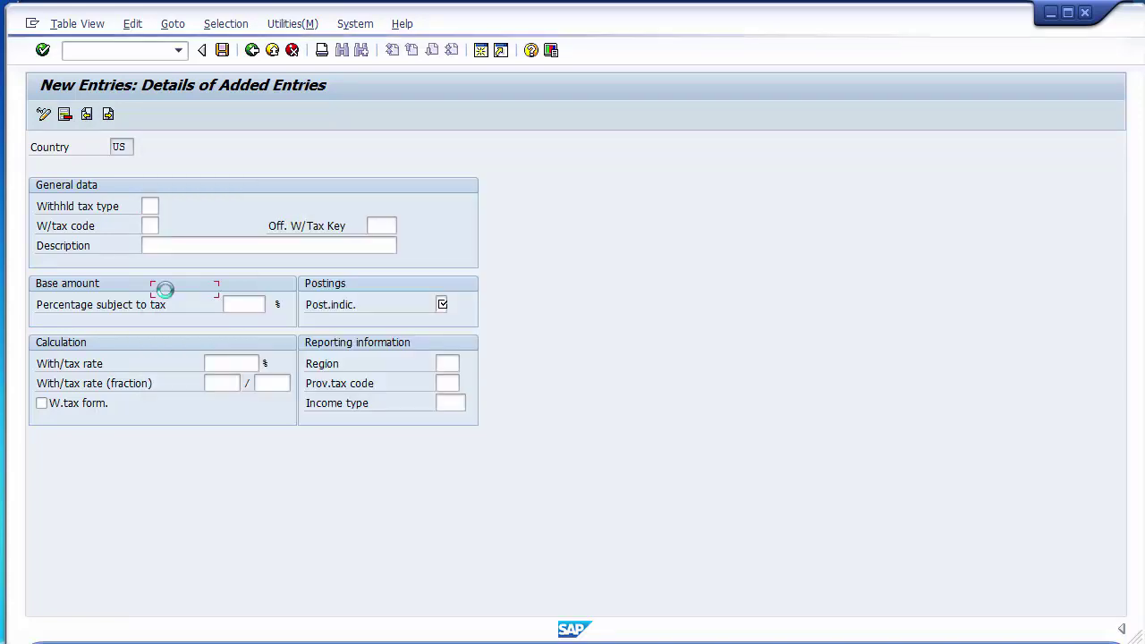
left_click(151, 227)
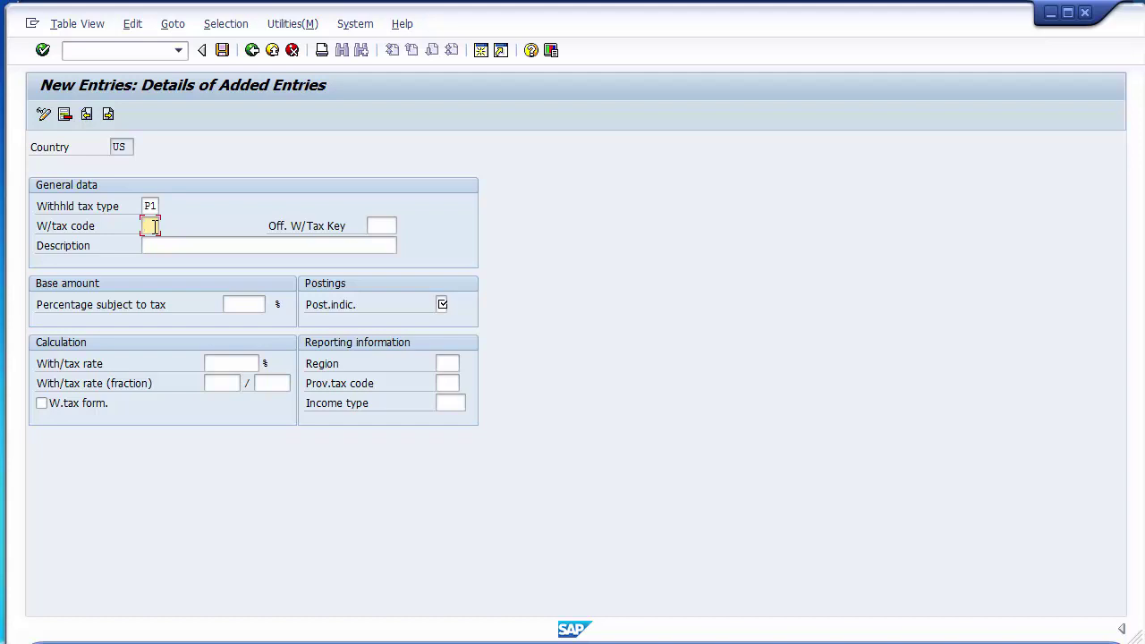
type("T1")
Enter the description "1099 W/Tx Rents 10%" for tax code T1.
left_click(337, 245)
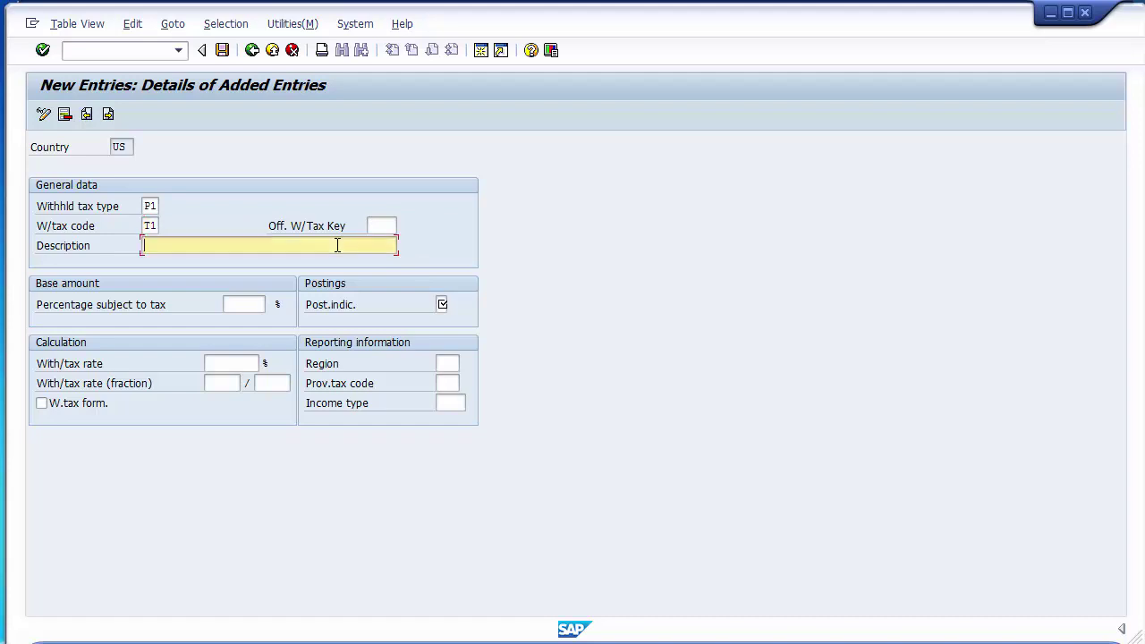
type("10")
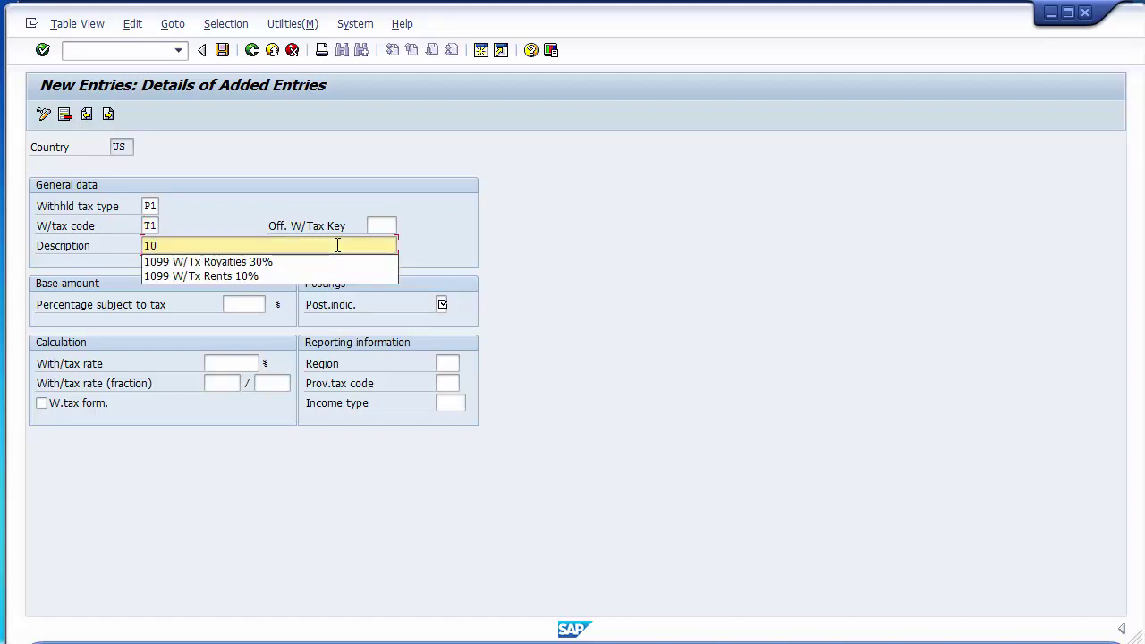
key("Down")
key("Return")
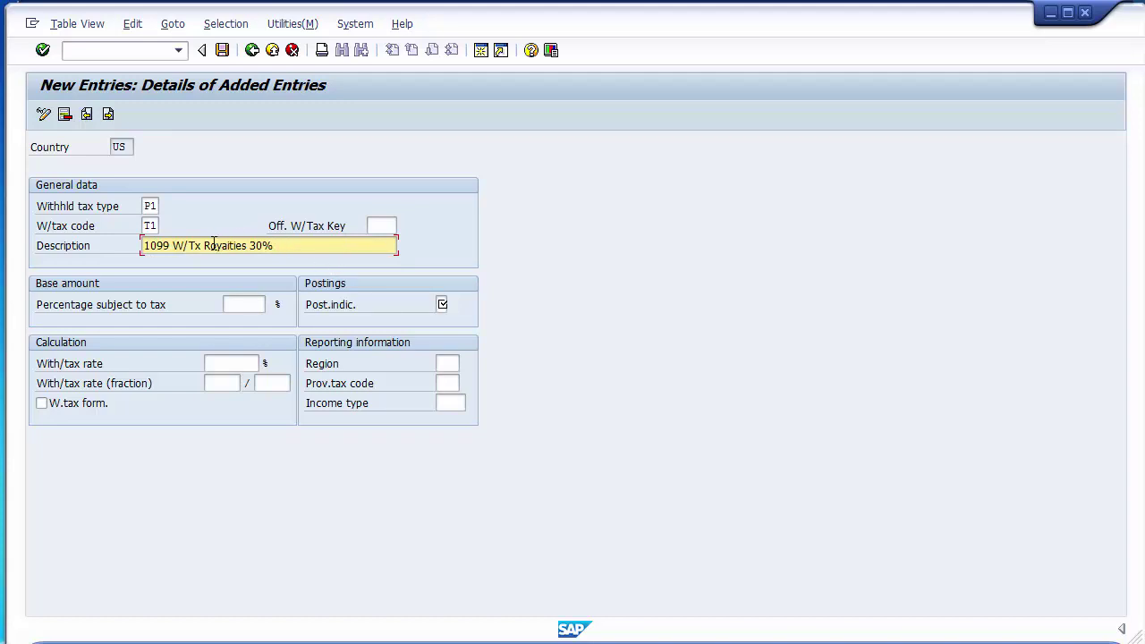
left_click_drag(208, 246, 309, 254)
type("ent")
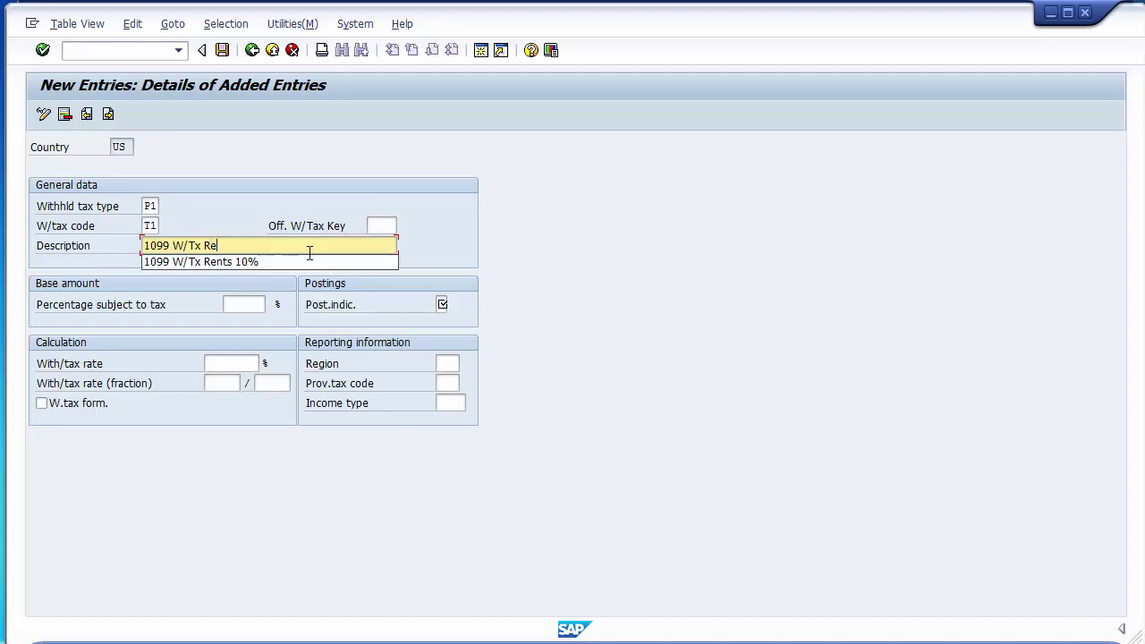
left_click(302, 261)
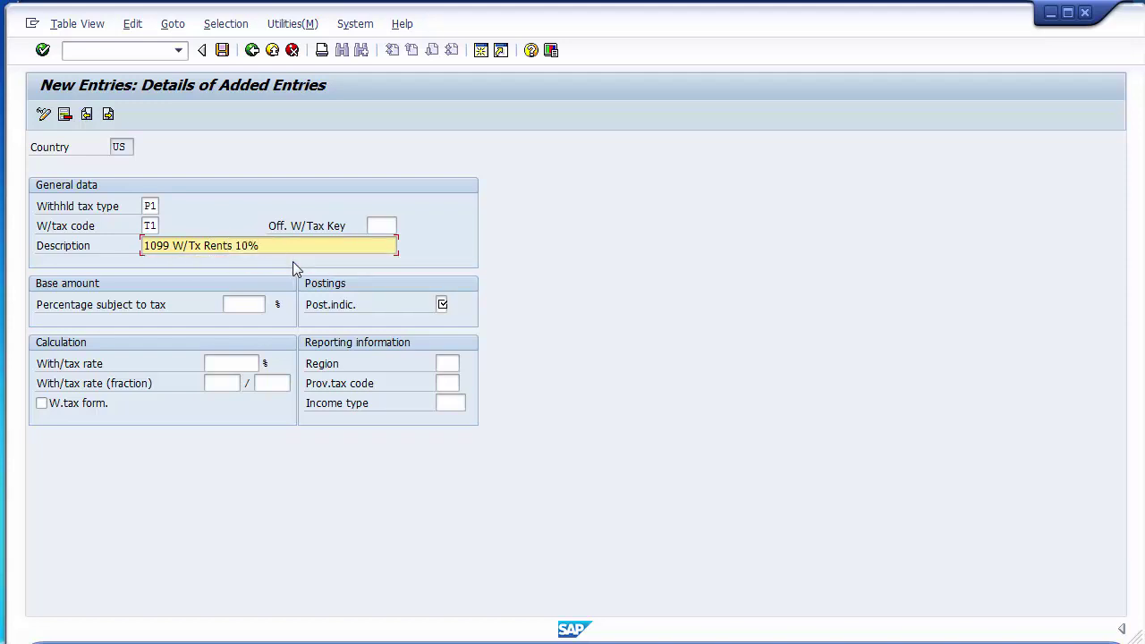
Assign the official withholding tax key 1099 (Official Key for 1099 Reporting) to tax code T1.
left_click(381, 225)
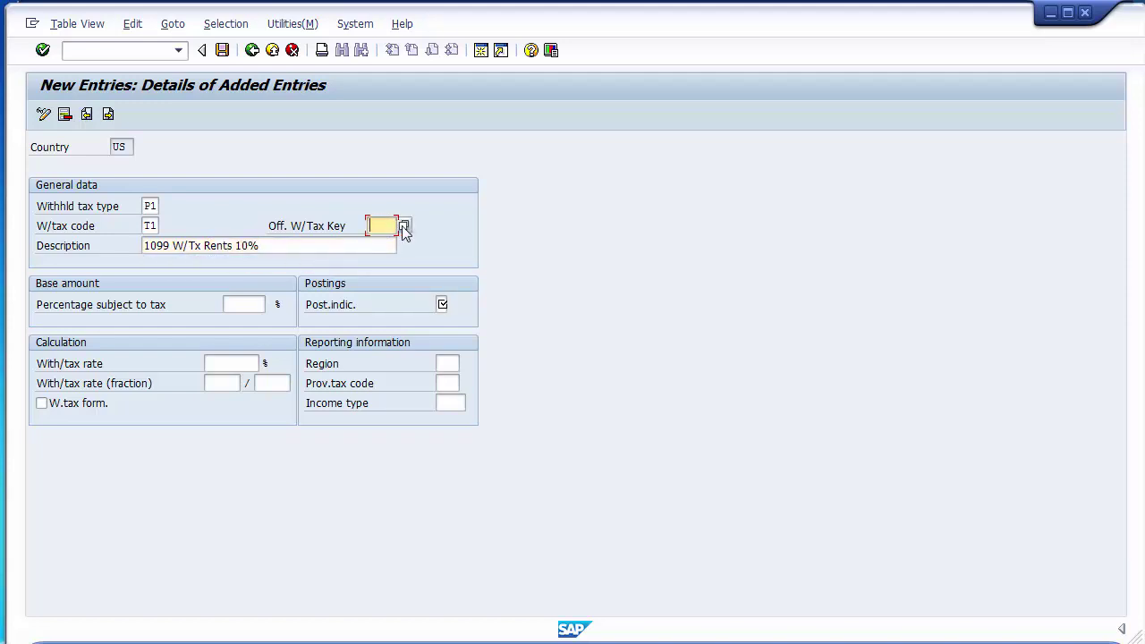
left_click(405, 225)
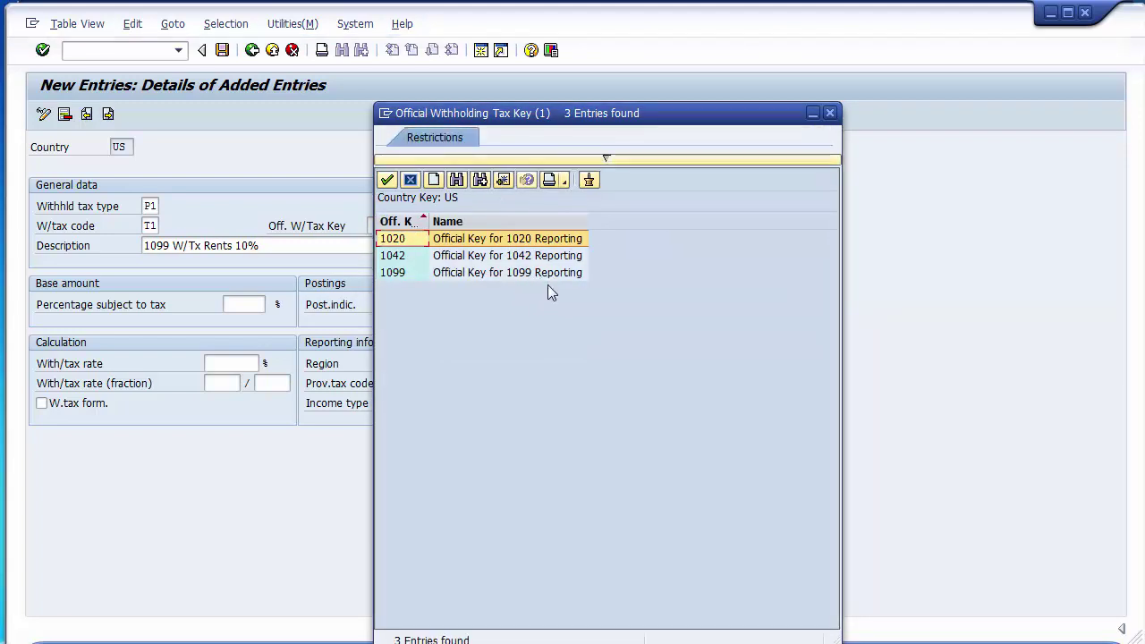
left_click(496, 272)
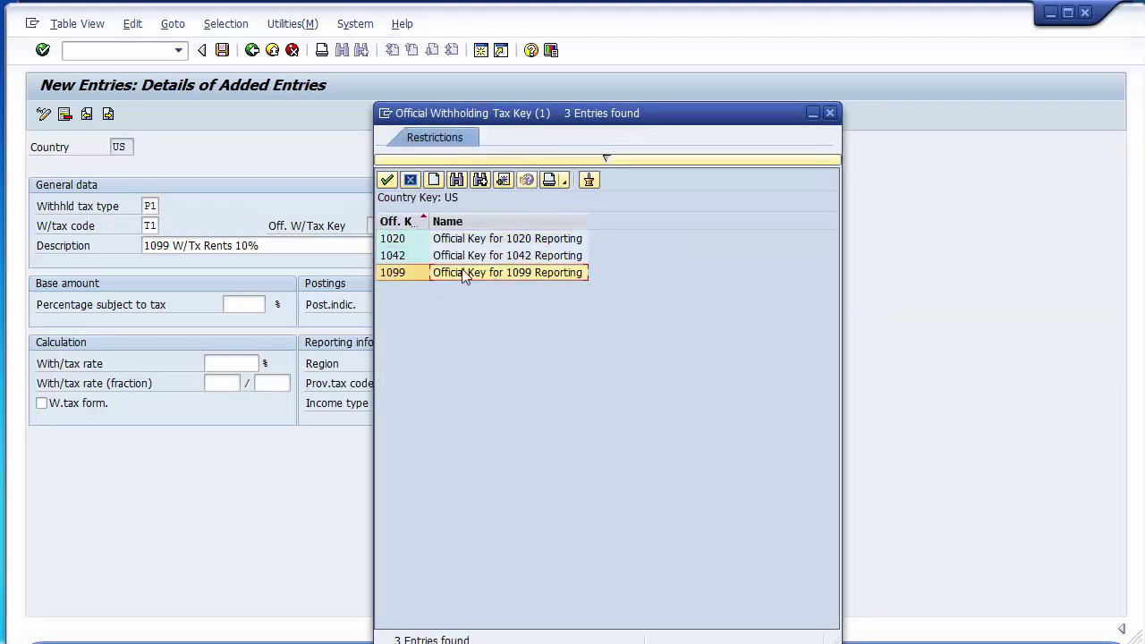
double_click(464, 273)
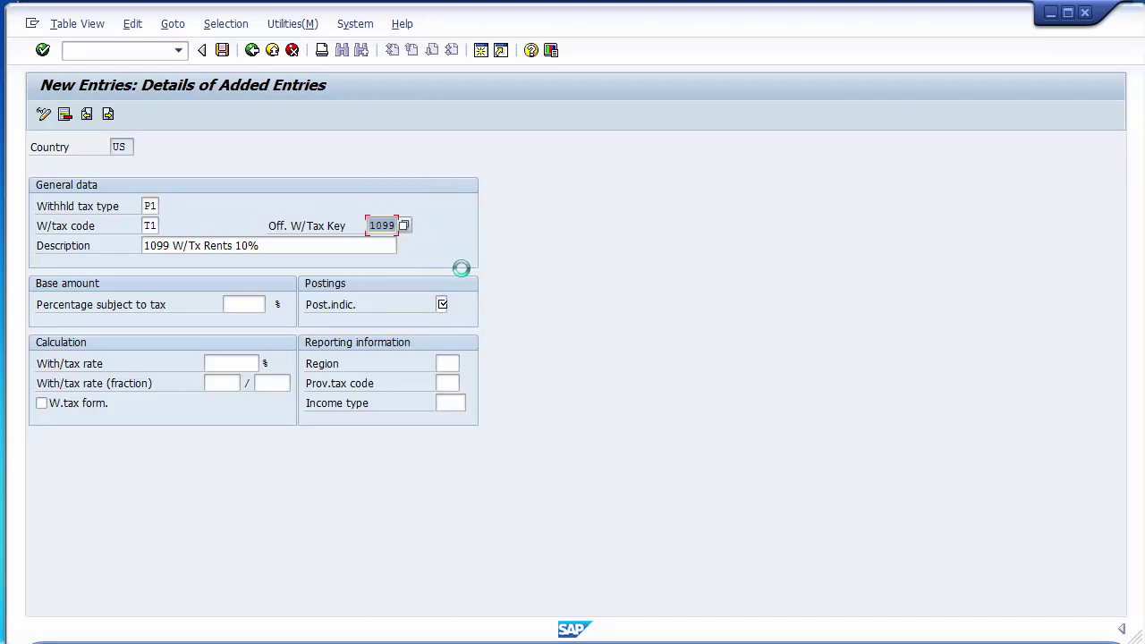
left_click(330, 246)
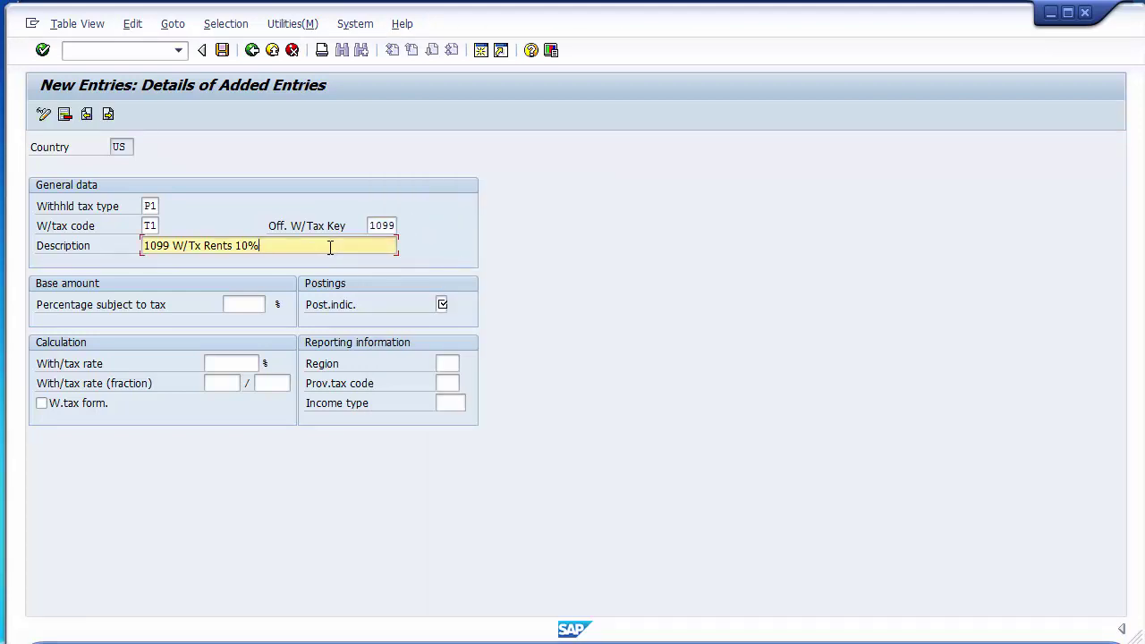
double_click(149, 226)
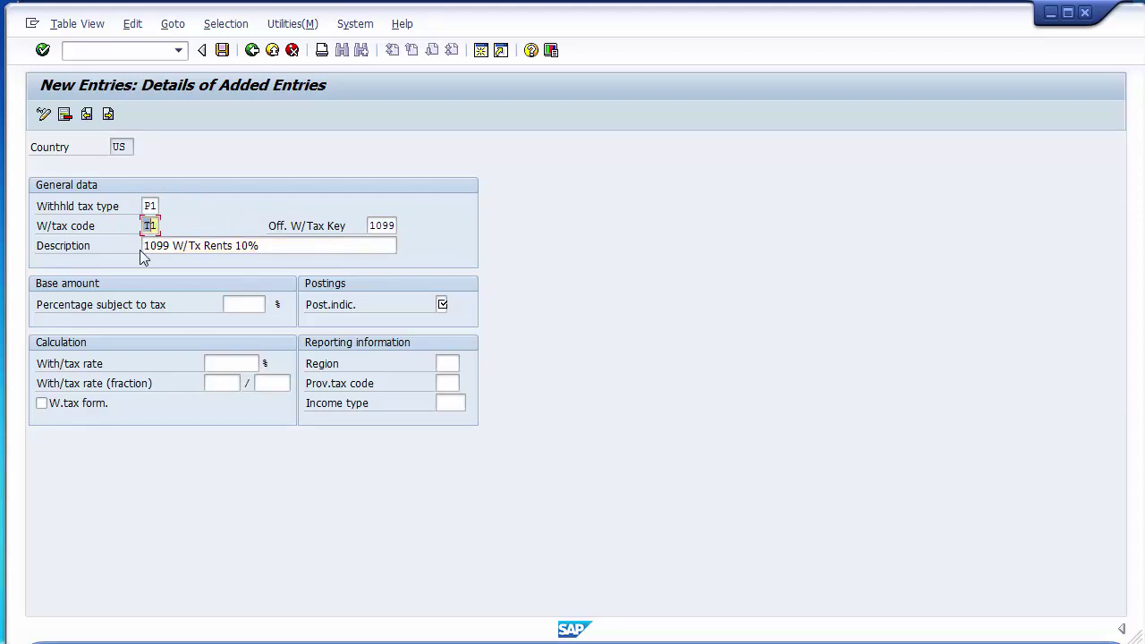
left_click_drag(203, 245, 273, 243)
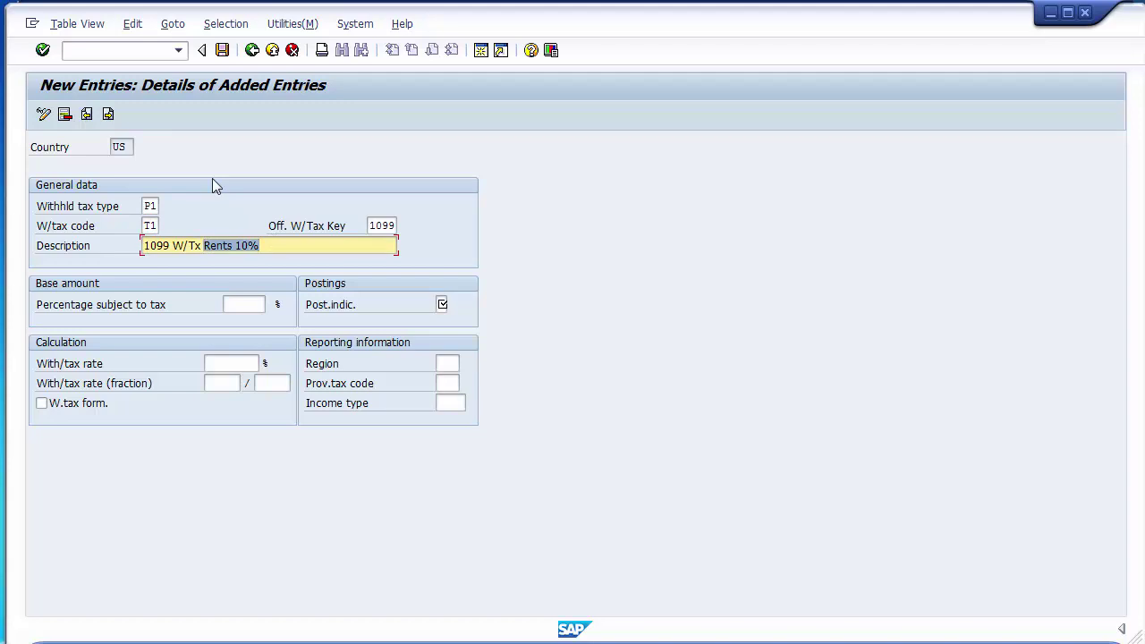
left_click(236, 247)
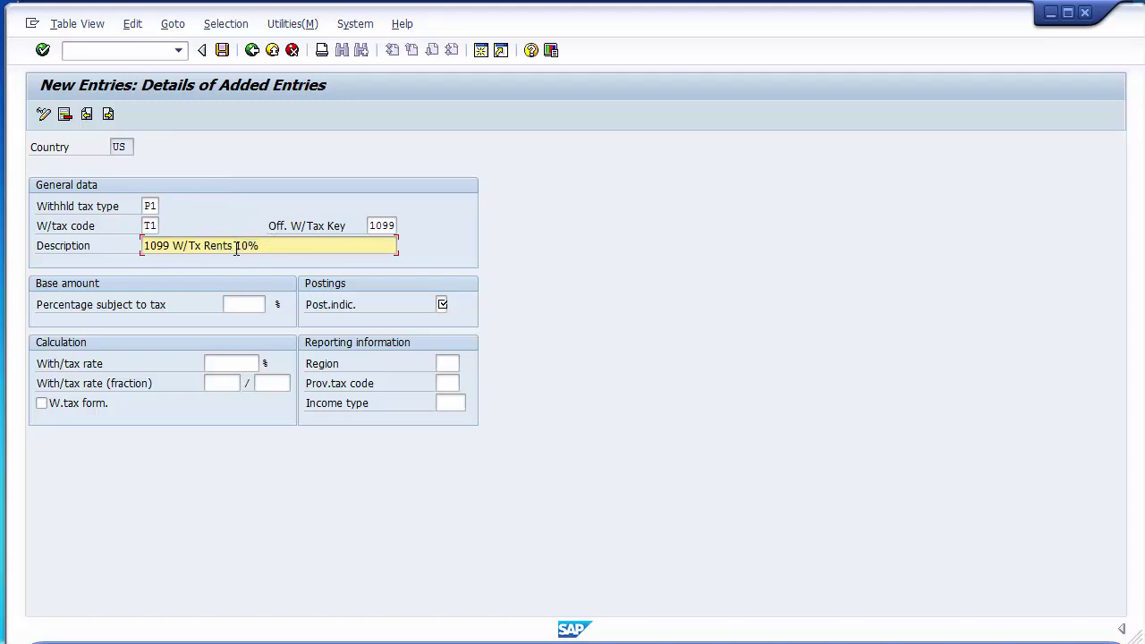
Set T1's percentage subject to tax to 100% and its posting indicator to 1 (standard posting).
left_click(244, 305)
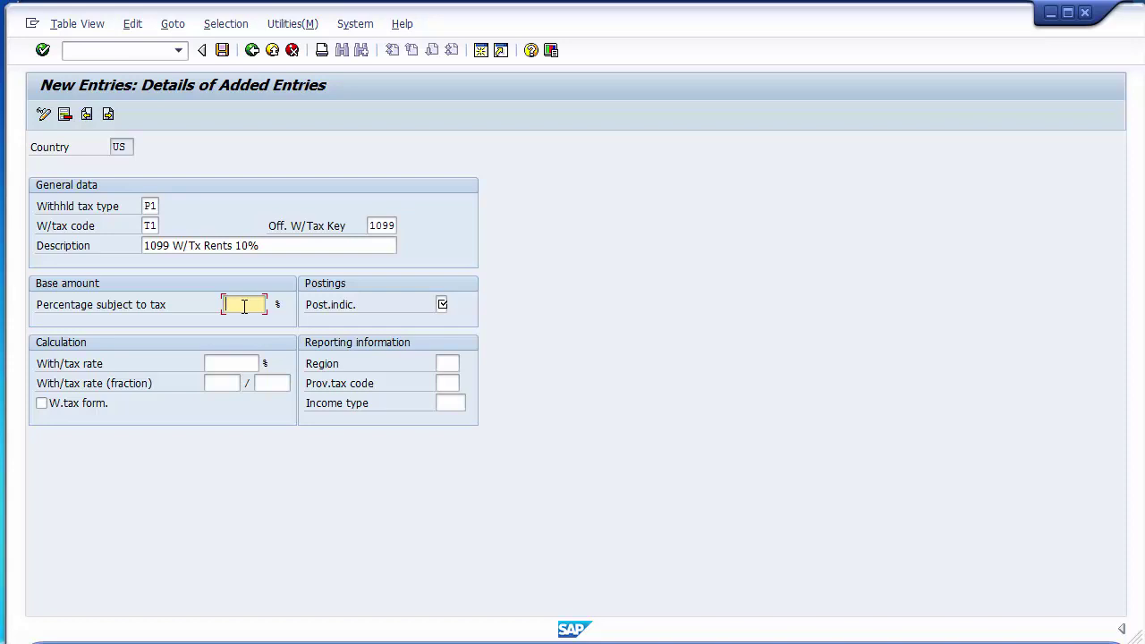
type("100")
left_click(442, 305)
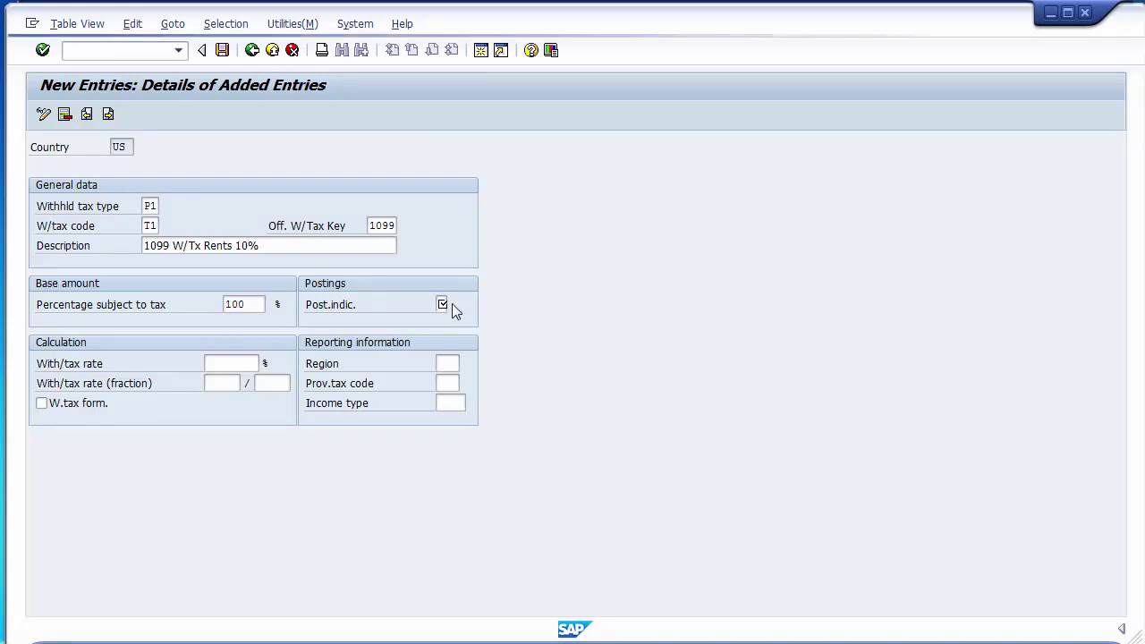
key("F4")
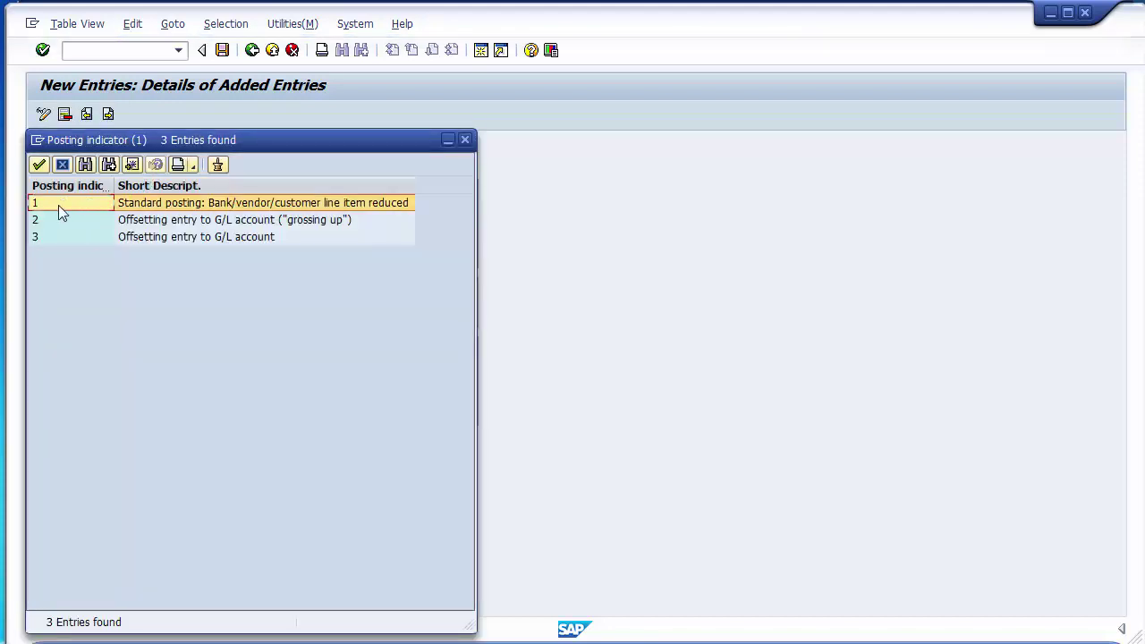
double_click(55, 204)
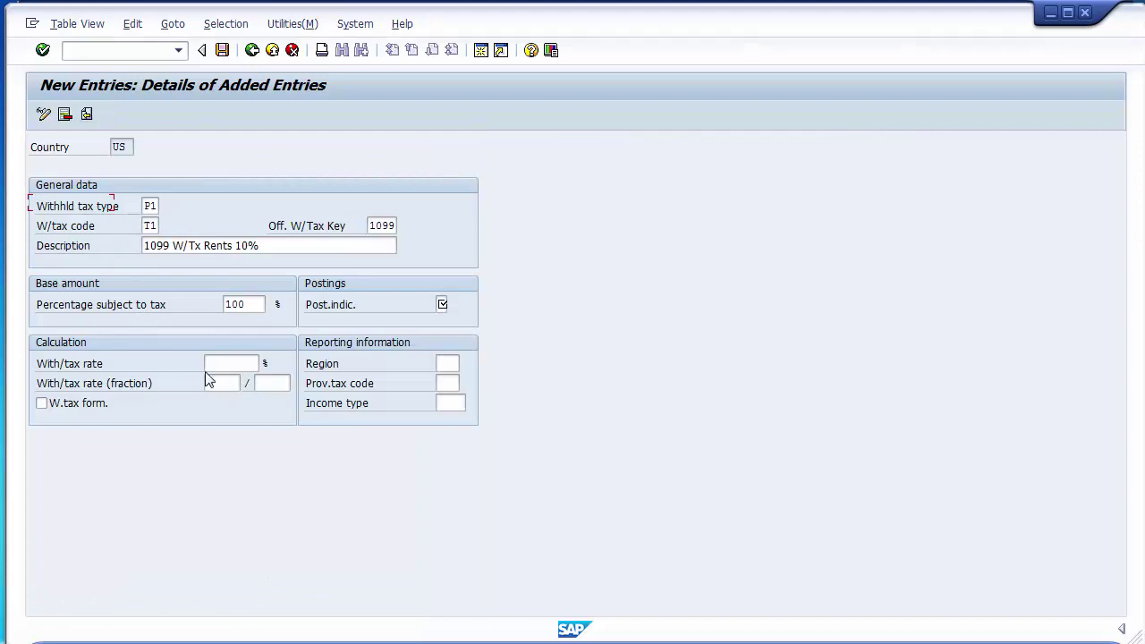
Set the withholding tax rate to 10% and save the T1 entry.
left_click(225, 361)
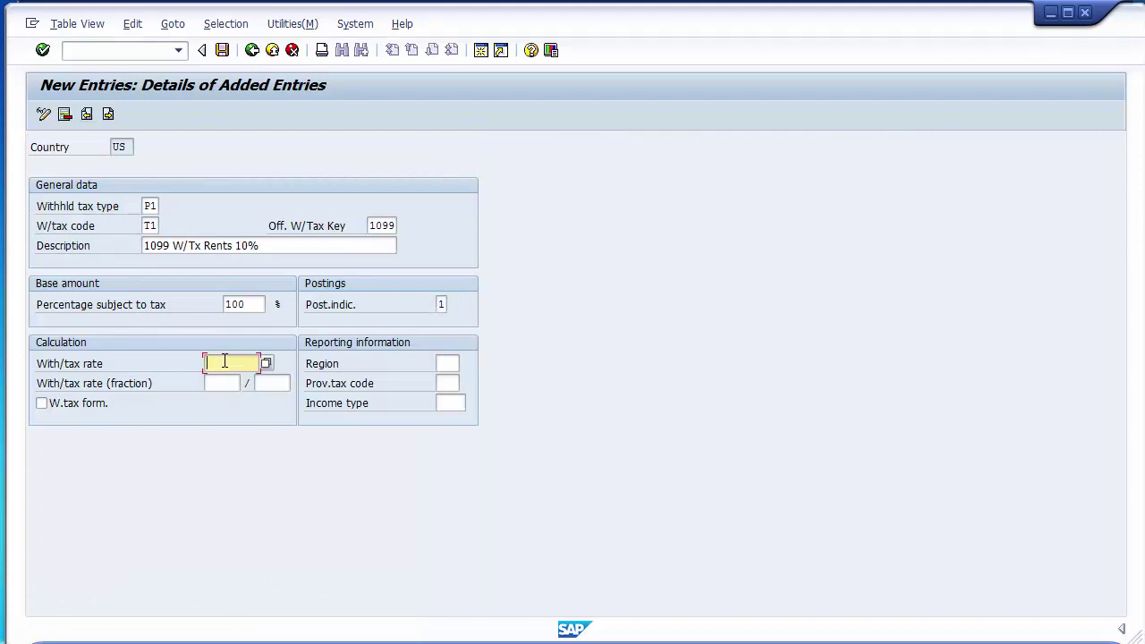
type("10")
left_click(223, 51)
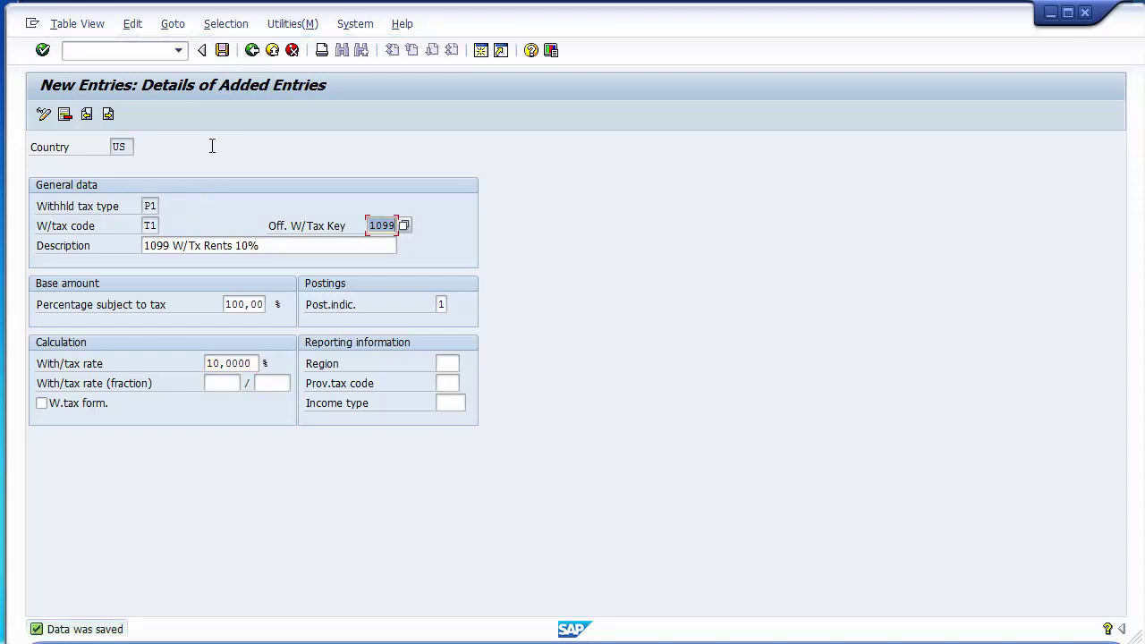
Return to the overview and create a new entry with withholding tax type P1 and withholding tax code T2.
left_click(253, 52)
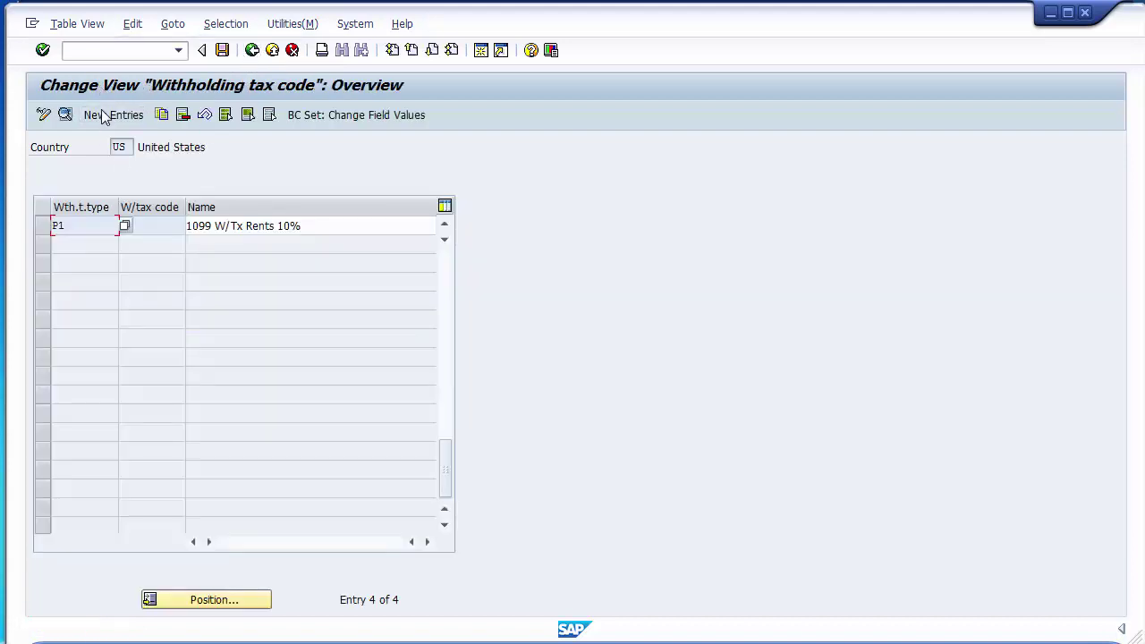
left_click(108, 114)
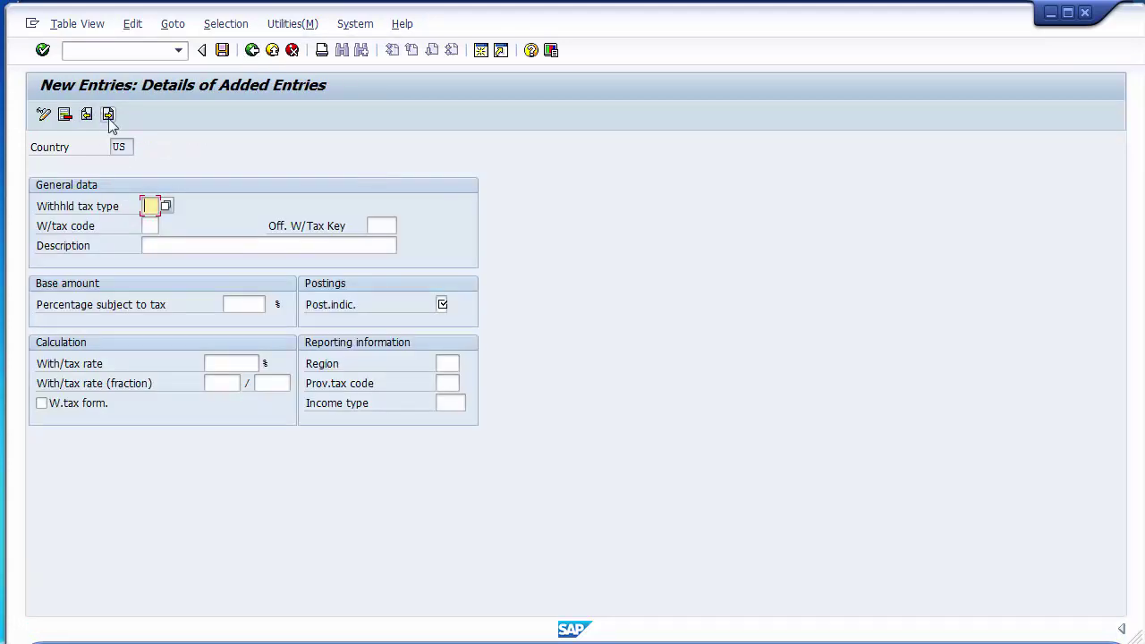
left_click(167, 205)
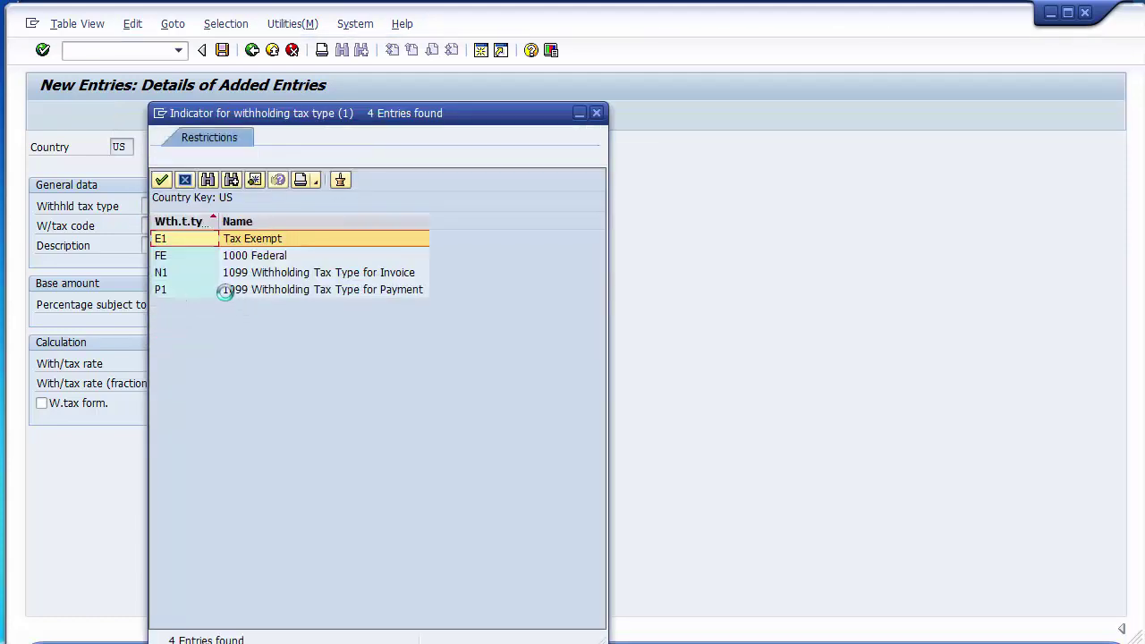
double_click(230, 292)
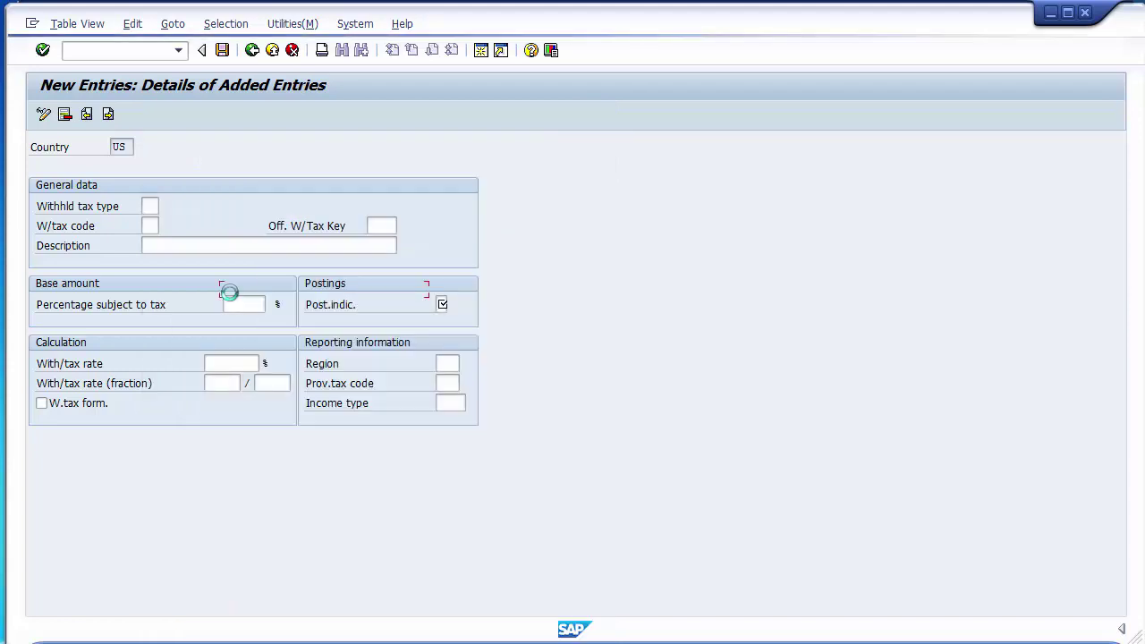
left_click(150, 225)
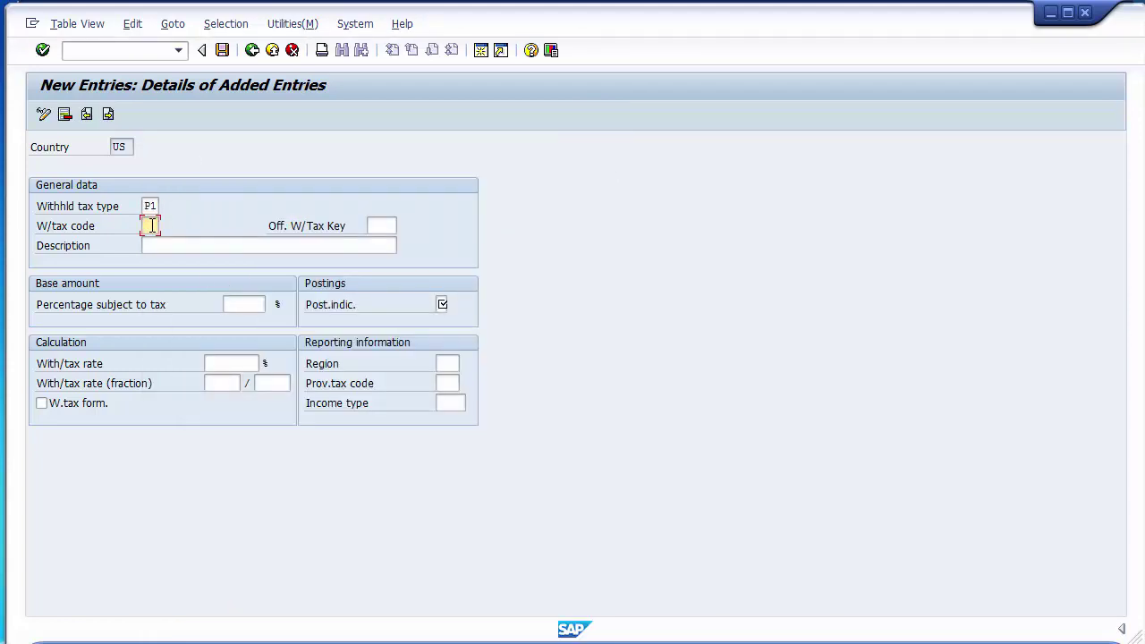
type("T2")
Enter the description "1099 W/Tx Royaities 30%" for tax code T2, reusing the earlier royalties description.
left_click(209, 249)
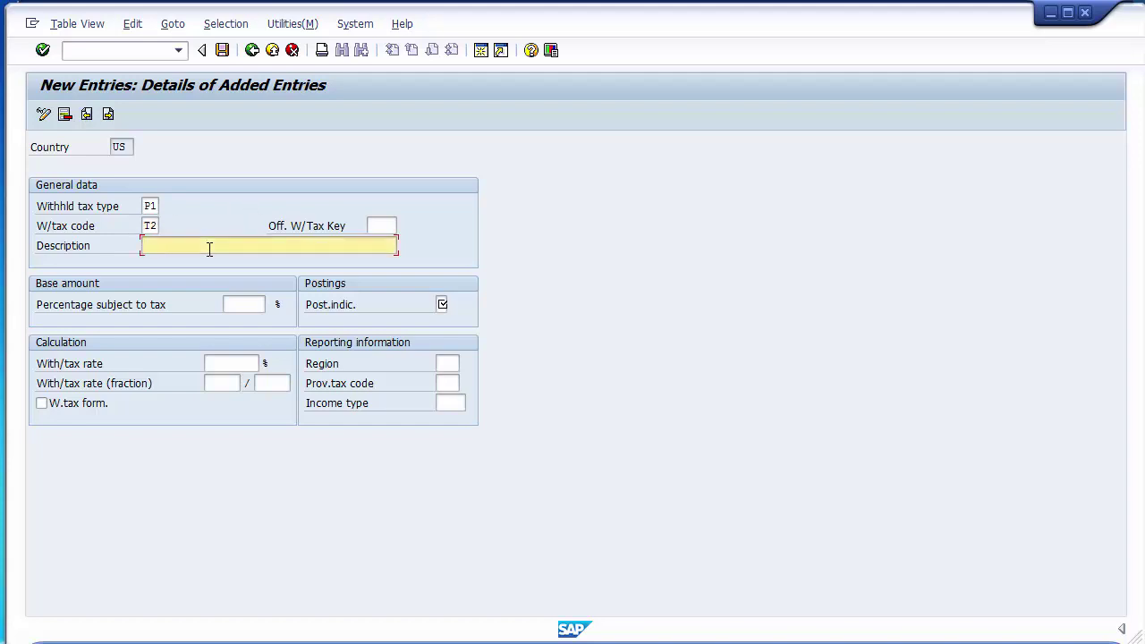
type("10")
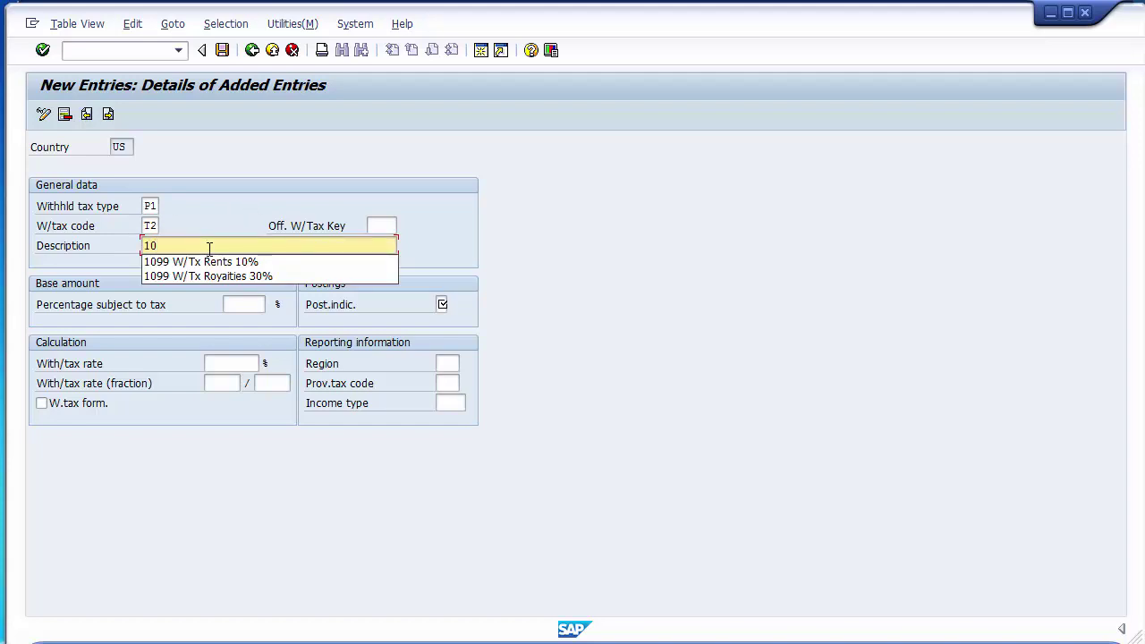
key("Down")
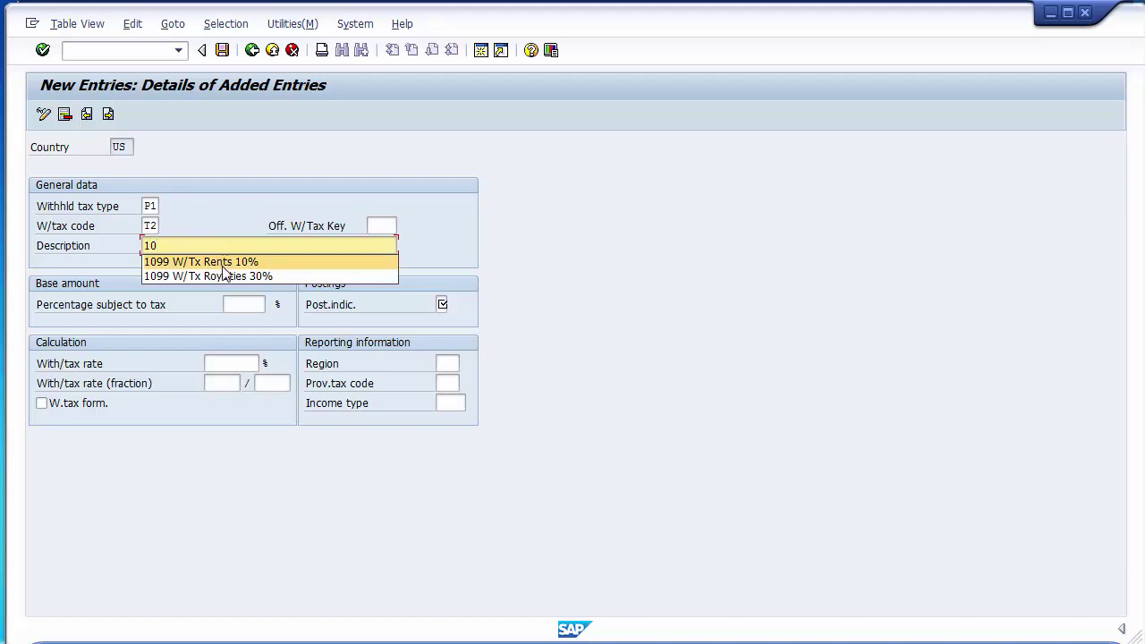
left_click(226, 275)
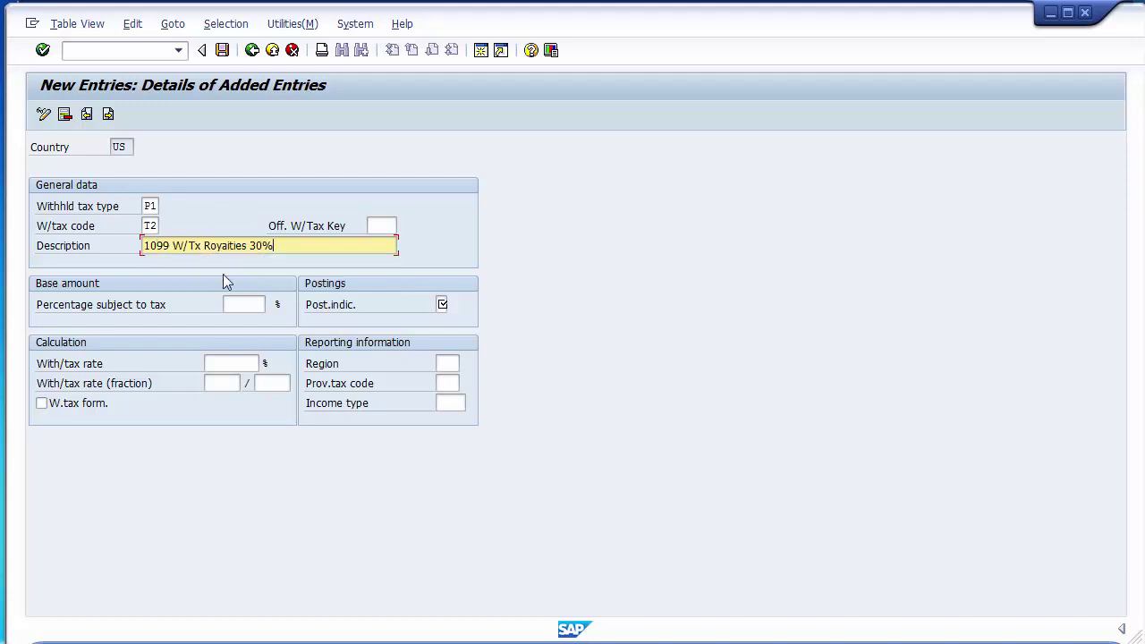
Assign the official withholding tax key 1099 (Official Key for 1099 Reporting) to tax code T2.
left_click(387, 226)
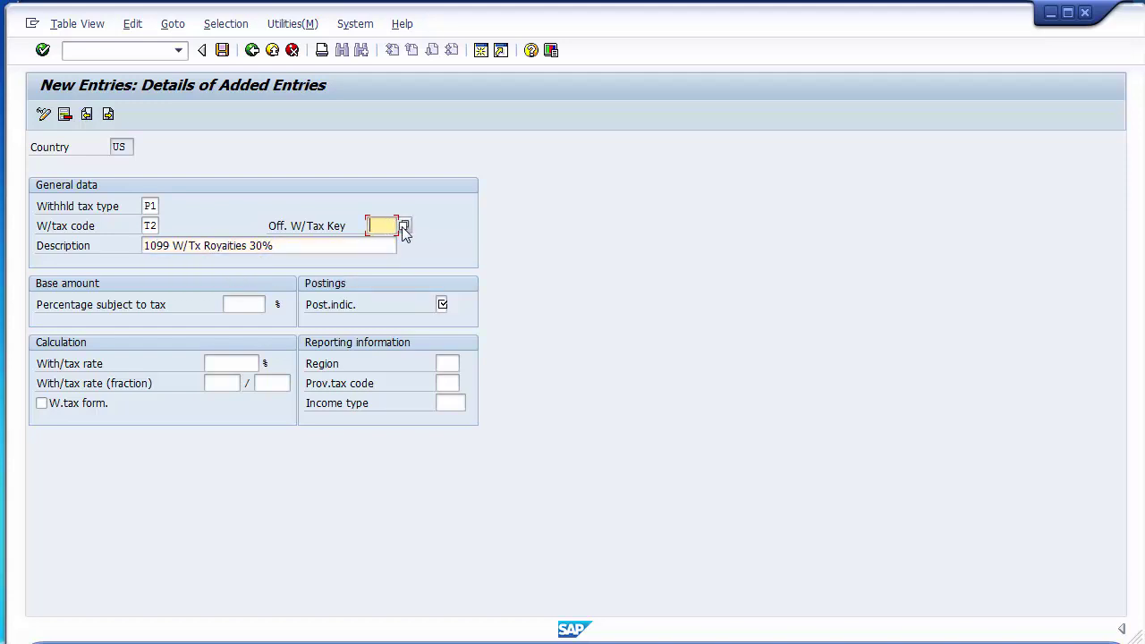
left_click(403, 226)
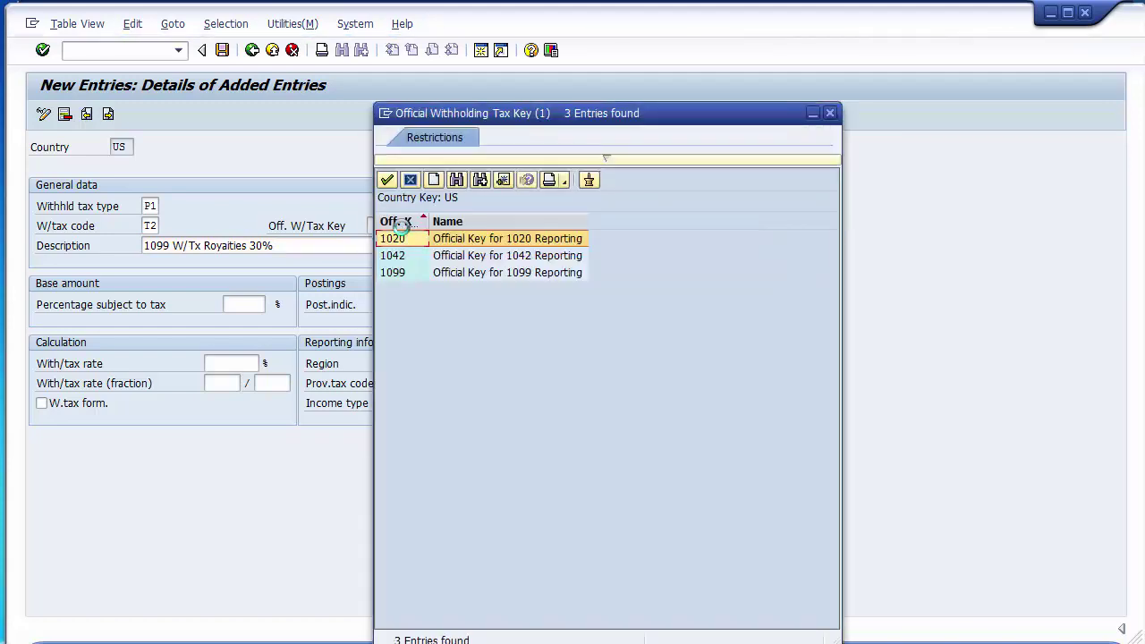
left_click(396, 273)
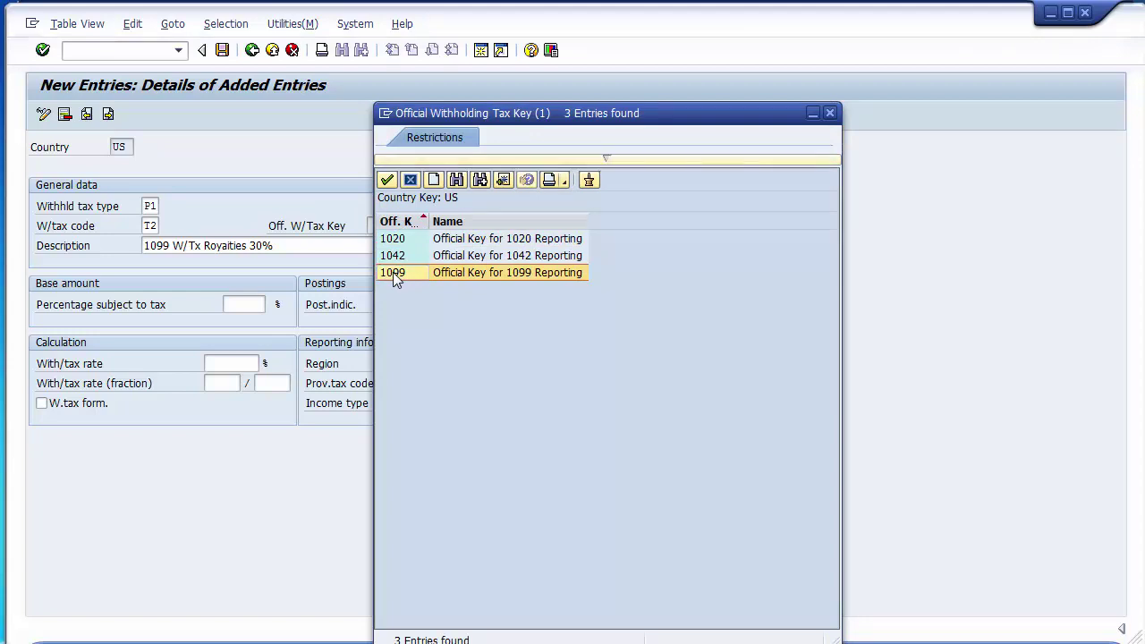
double_click(396, 275)
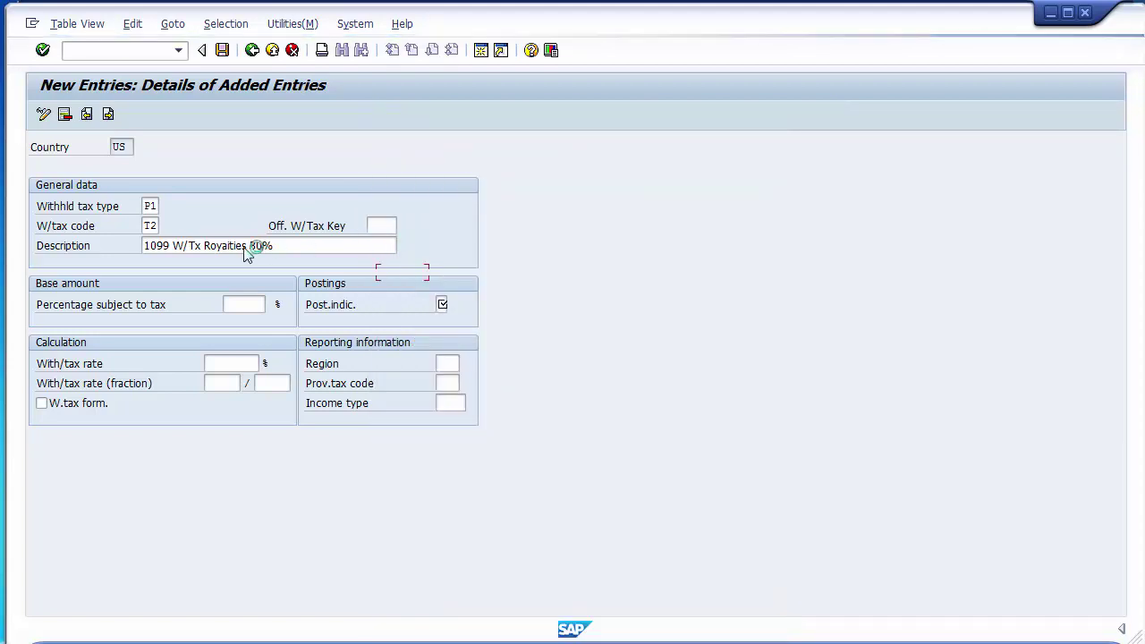
Set T2's percentage subject to tax to 100% and its posting indicator to 1.
left_click(244, 302)
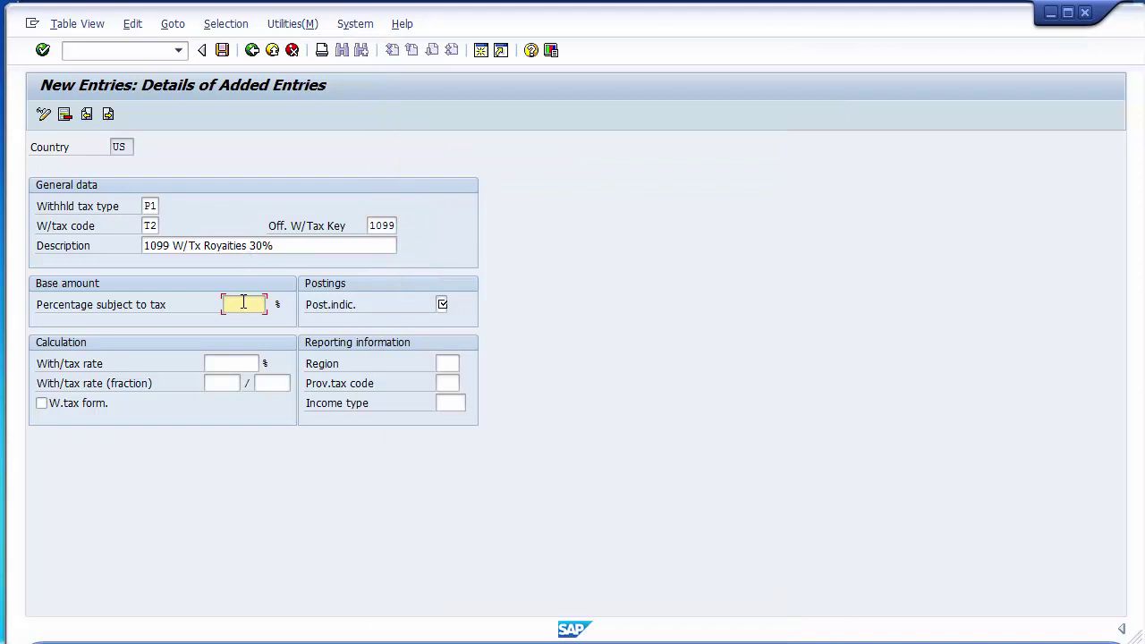
type("100")
left_click(441, 304)
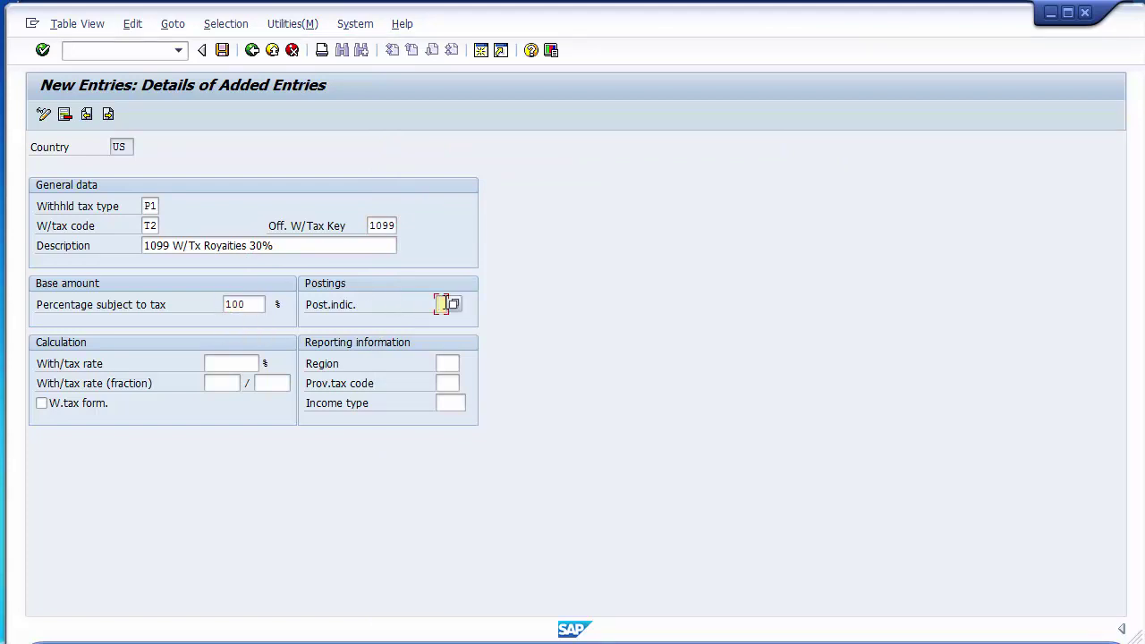
type("1")
Set the withholding tax rate to 30% and save the T2 entry.
left_click(233, 365)
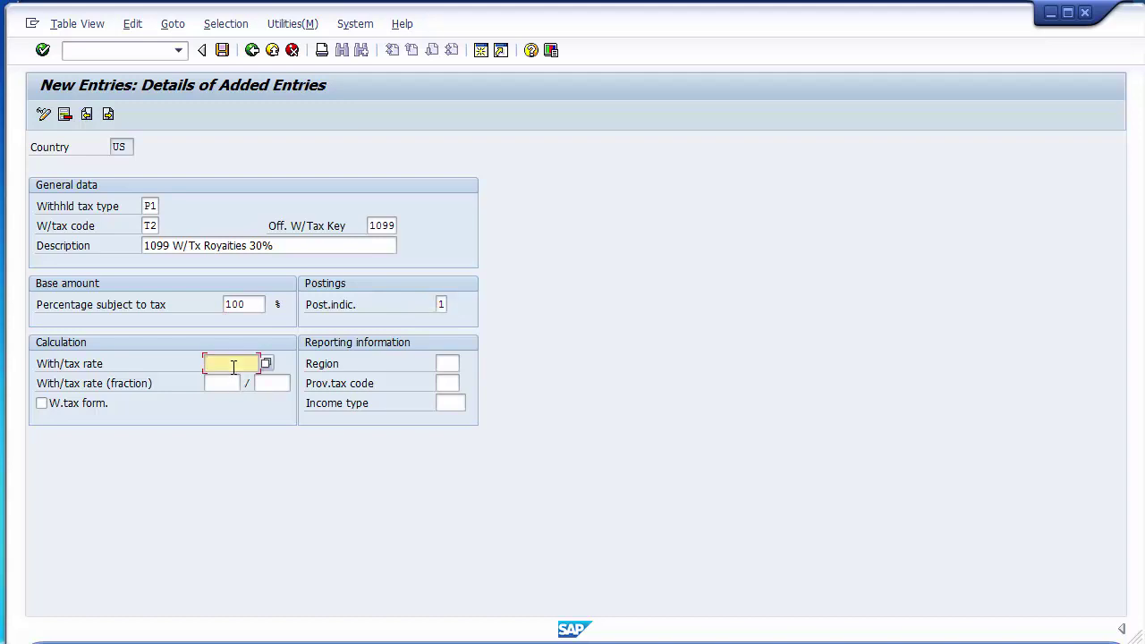
type("30")
left_click(222, 50)
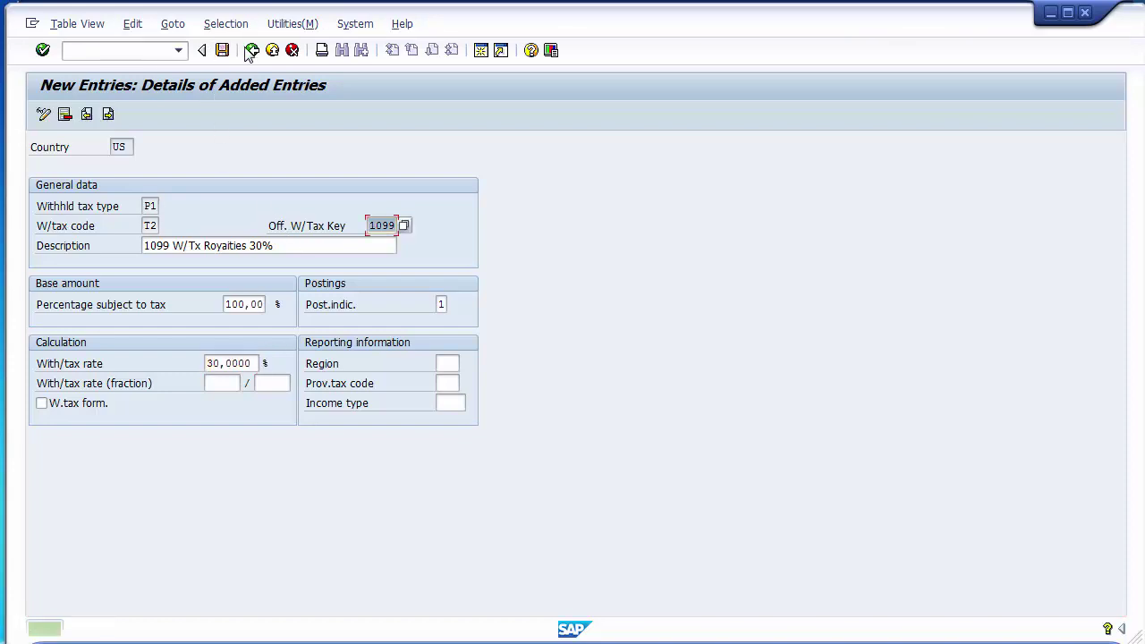
Return to the implementation guide and reopen Define Withholding Tax Codes for country key US to review the full code list.
left_click(252, 50)
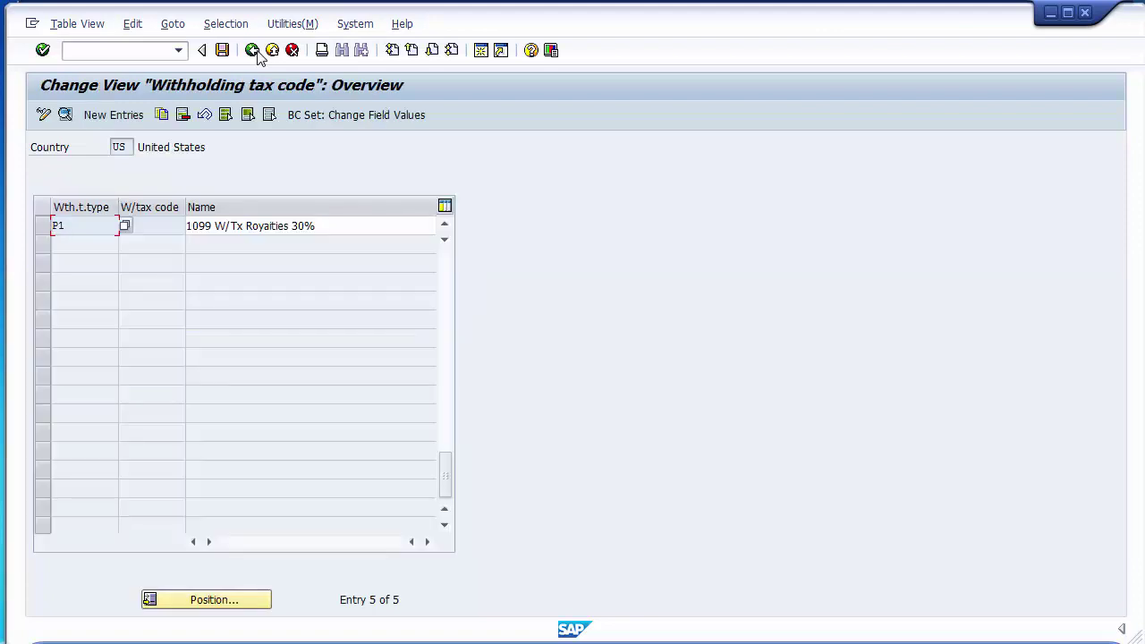
left_click(252, 50)
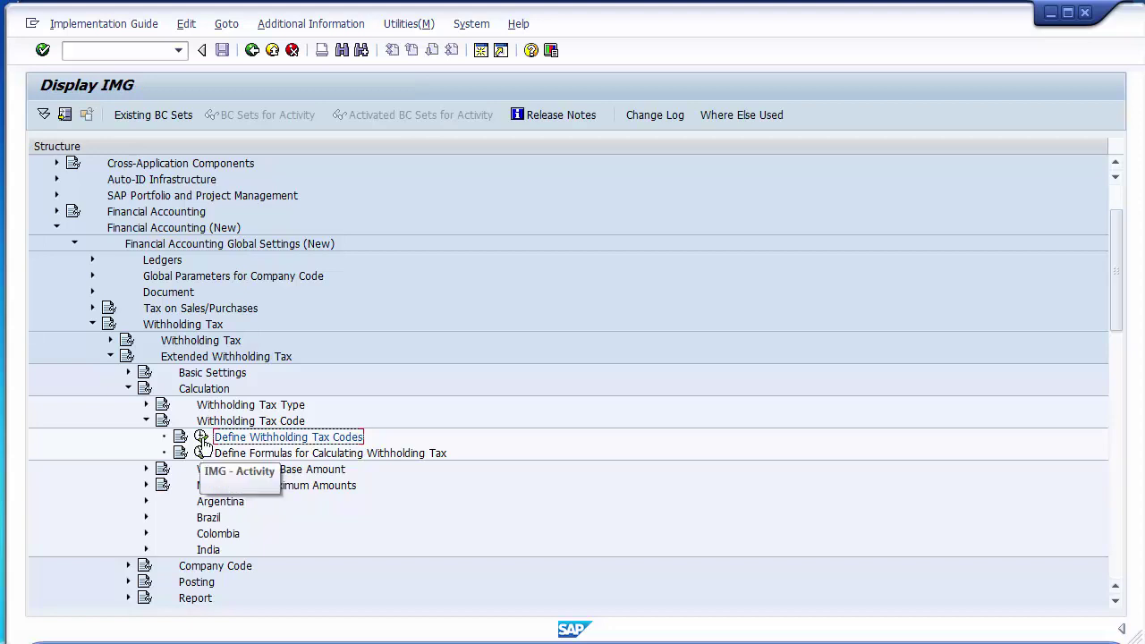
left_click(201, 437)
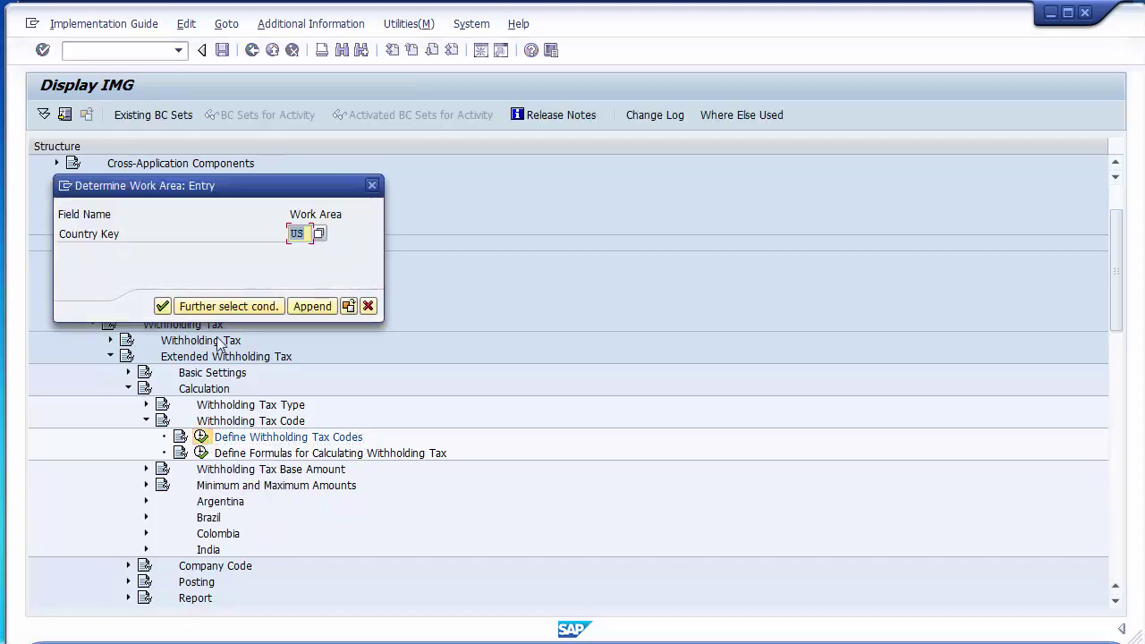
left_click(163, 304)
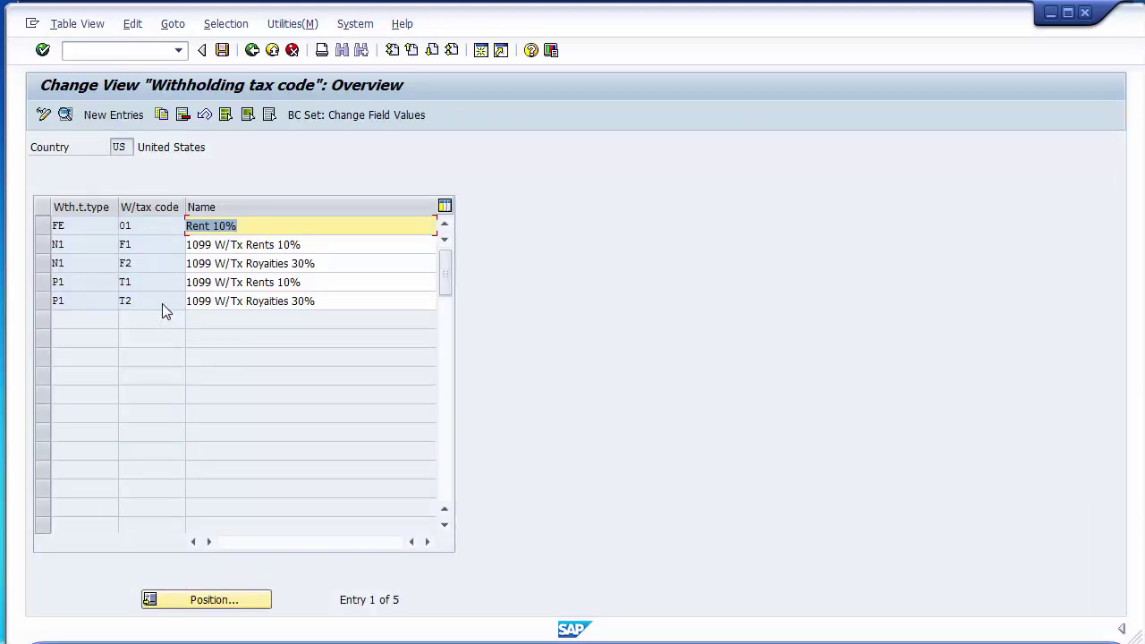
Review the US tax codes F1 and F2 under type N1 and T1 and T2 under type P1, including their names and rates.
left_click(43, 244)
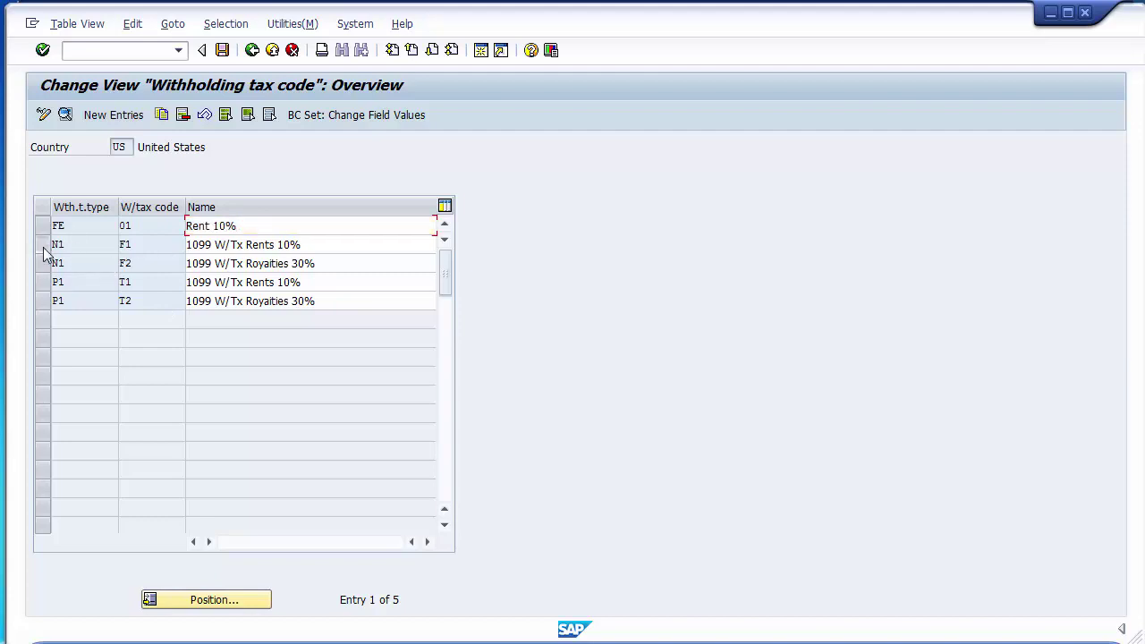
left_click(43, 263)
left_click(142, 251)
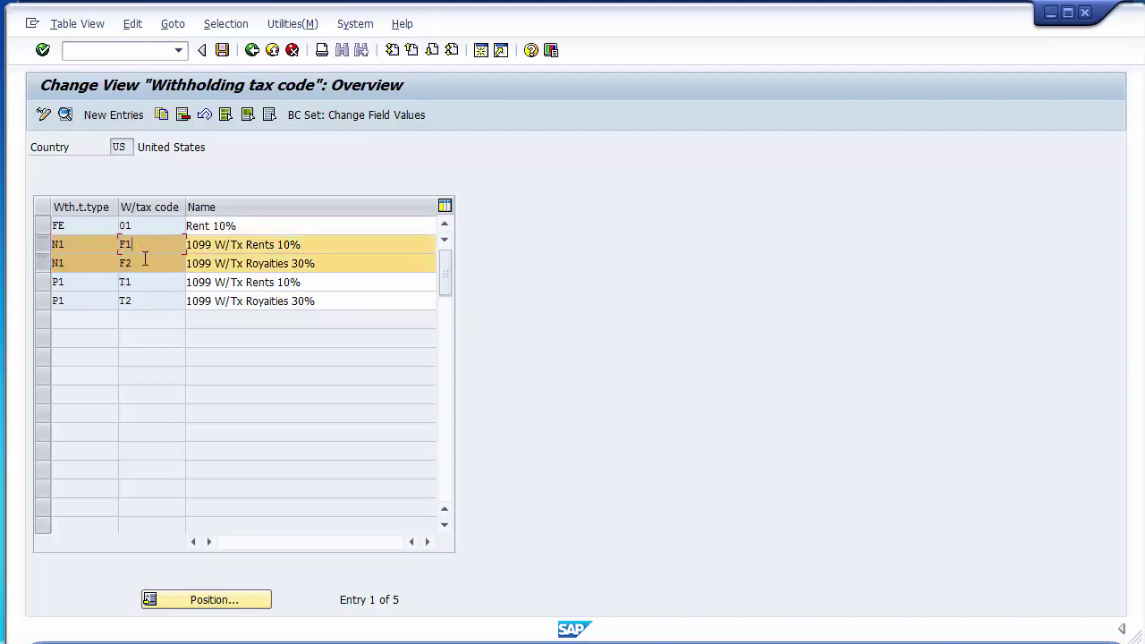
left_click_drag(246, 244, 321, 240)
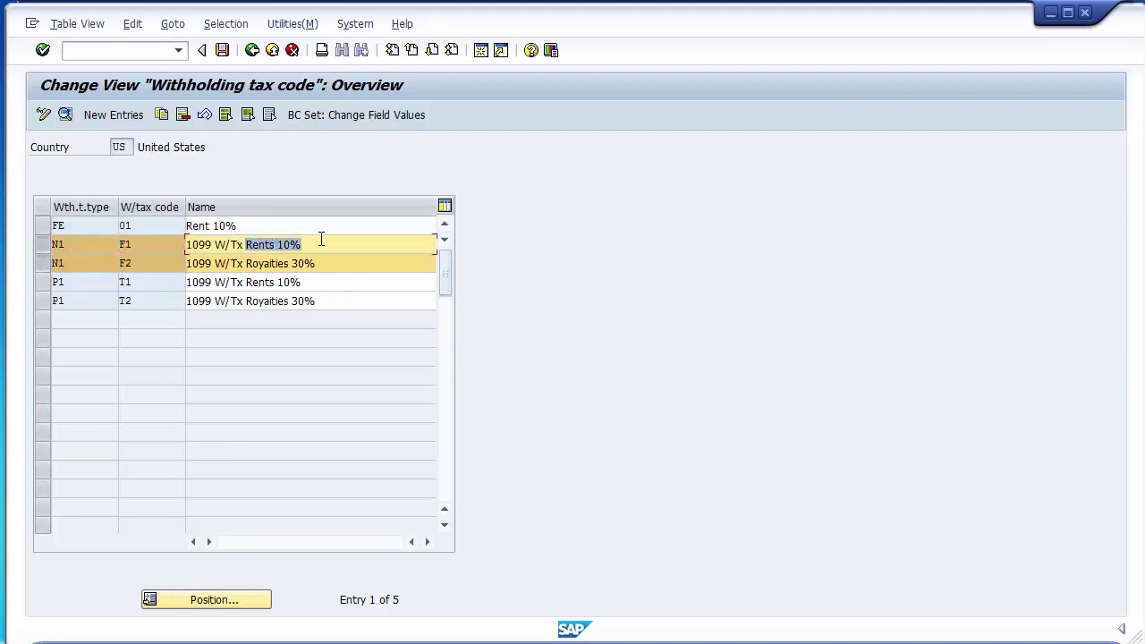
left_click(247, 263)
left_click(327, 260, "shift")
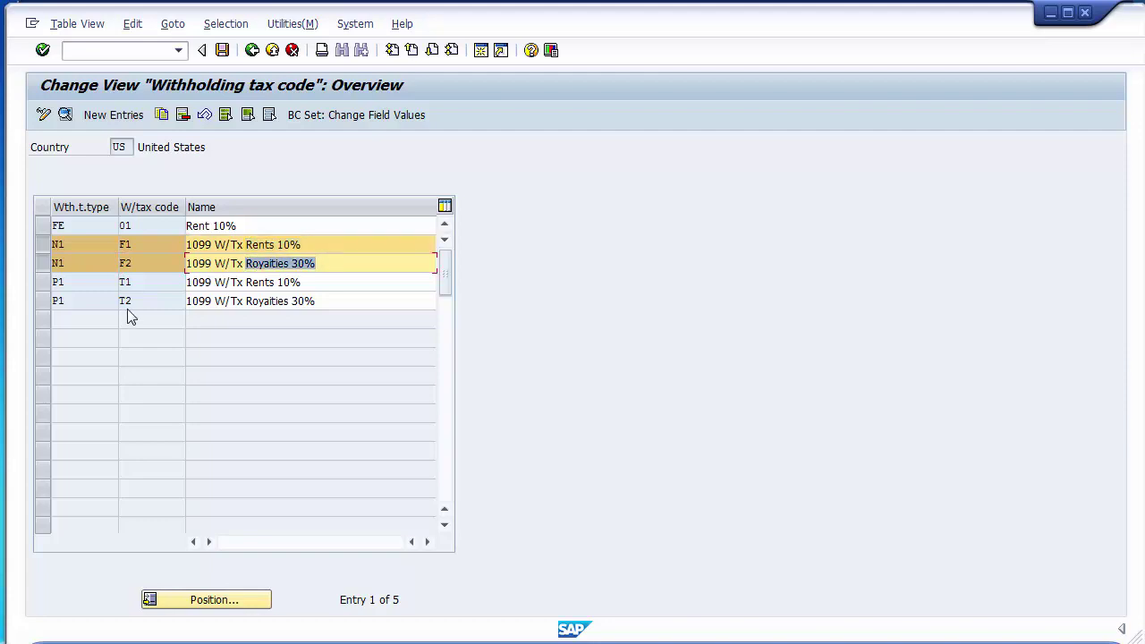
left_click(116, 283)
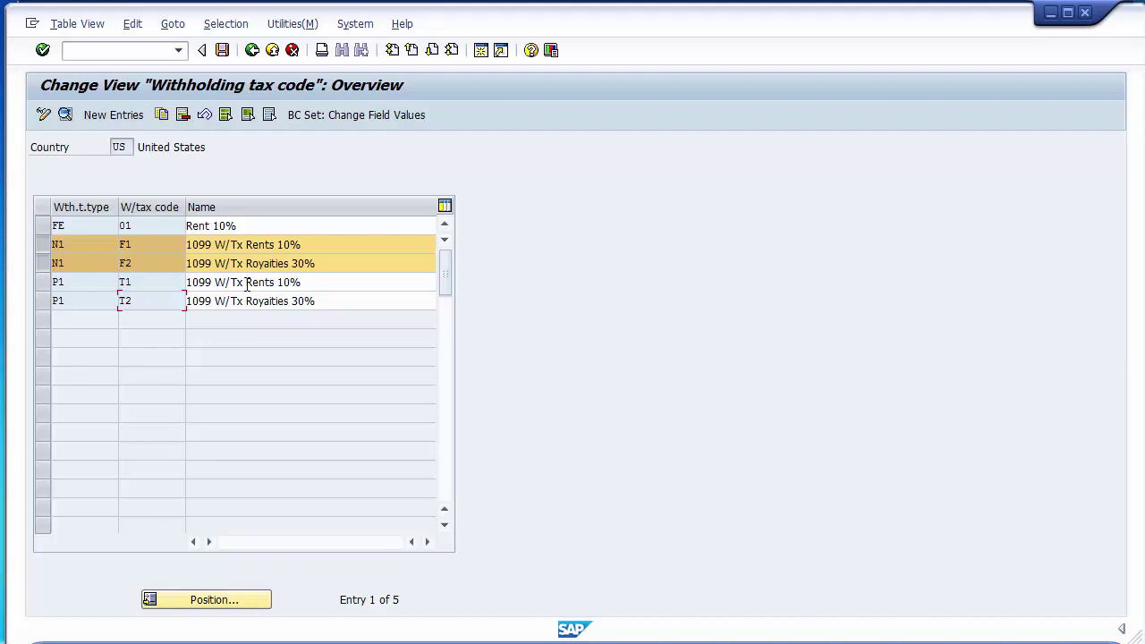
left_click_drag(247, 284, 319, 276)
left_click_drag(247, 301, 339, 295)
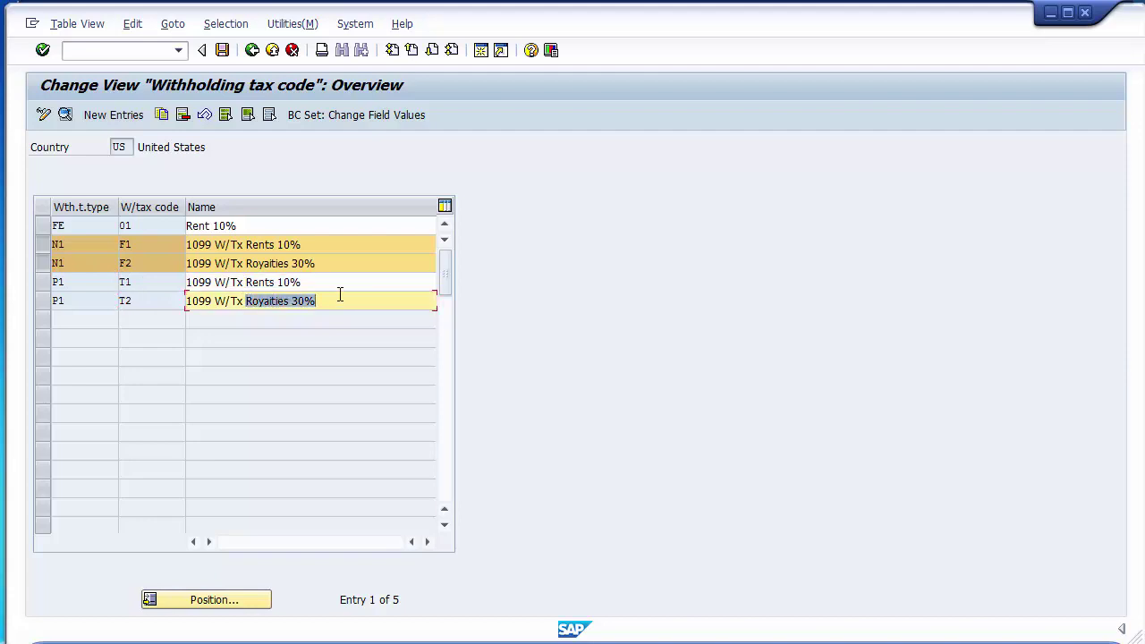
left_click(164, 297)
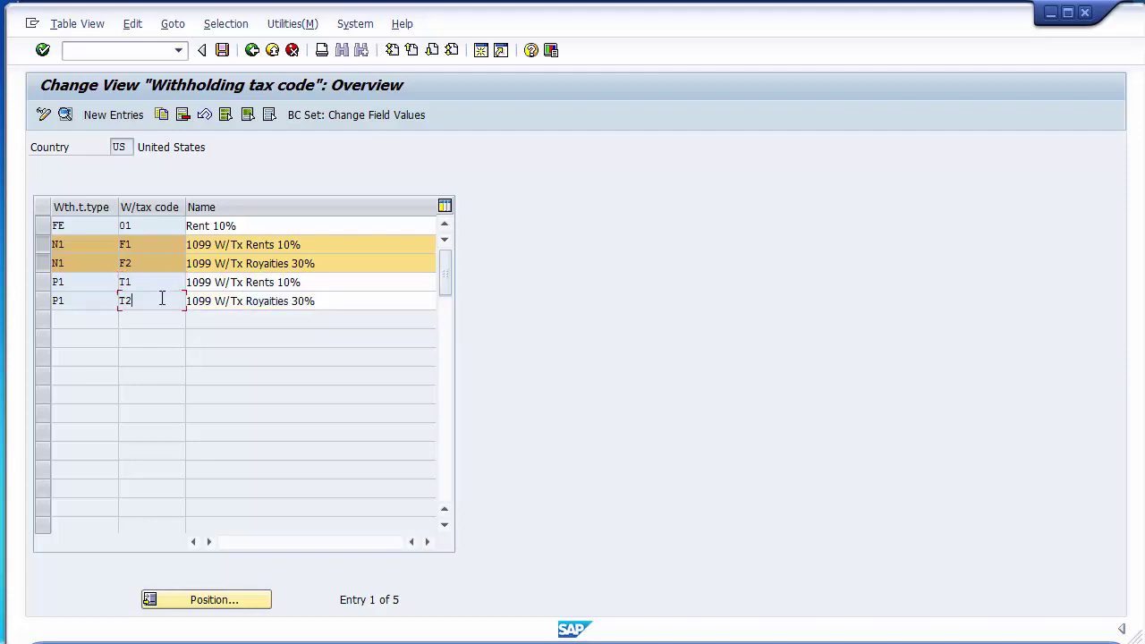
left_click(41, 244)
left_click(41, 264)
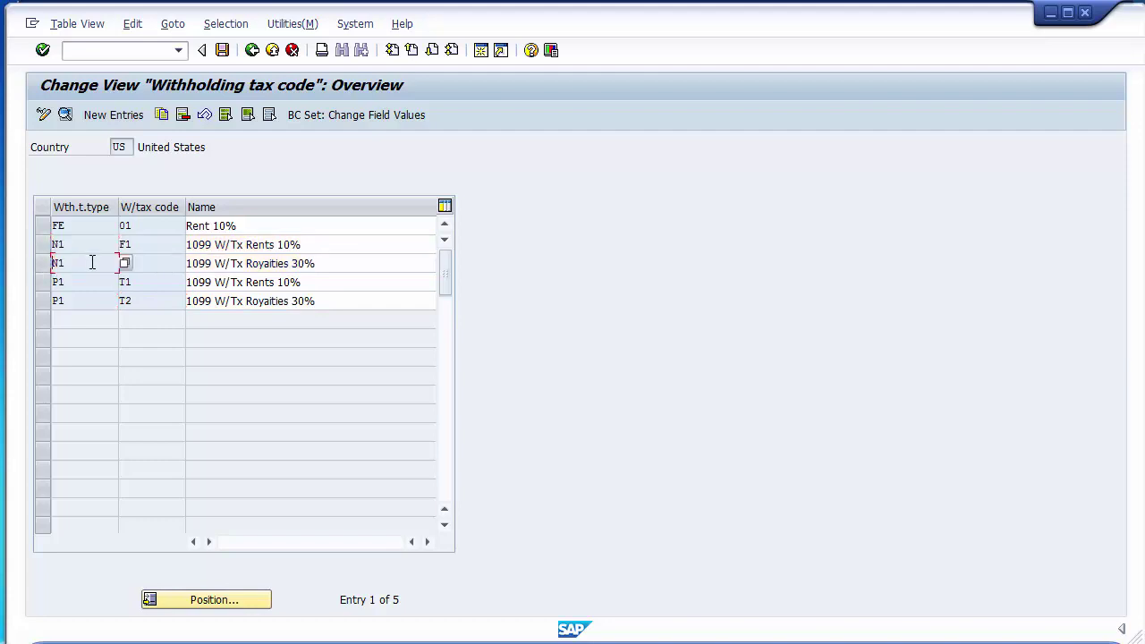
left_click(140, 252)
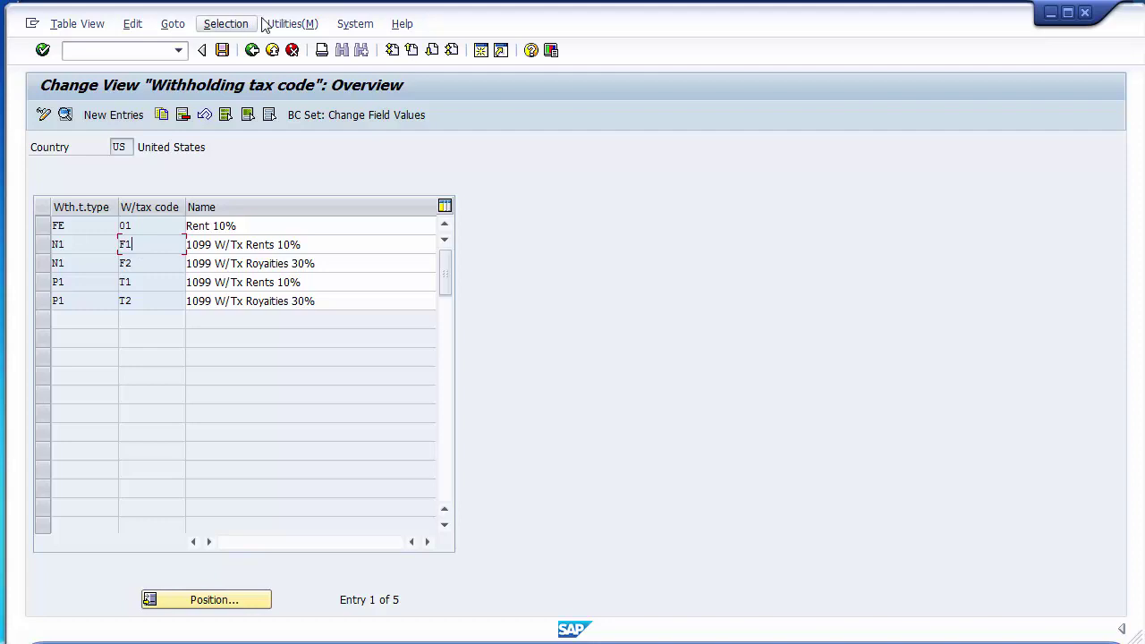
Leave the tax code list and switch to the Withholding Tax presentation in PowerPoint to read the slide after Define Withholding Tax Codes.
left_click(252, 51)
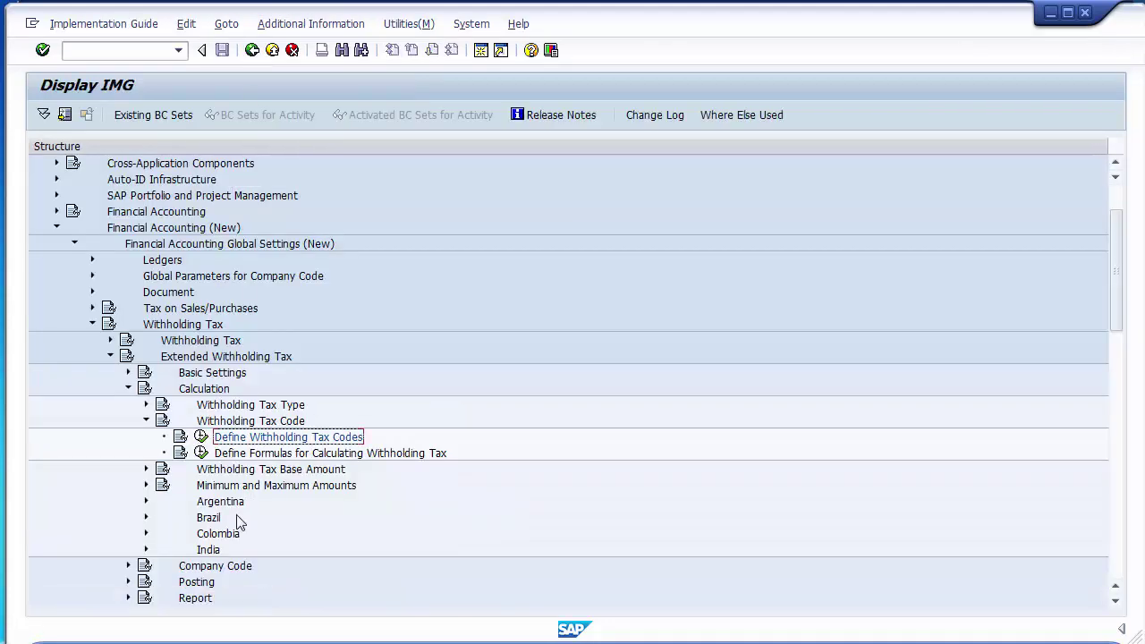
mouse_move(279, 643)
left_click(278, 577)
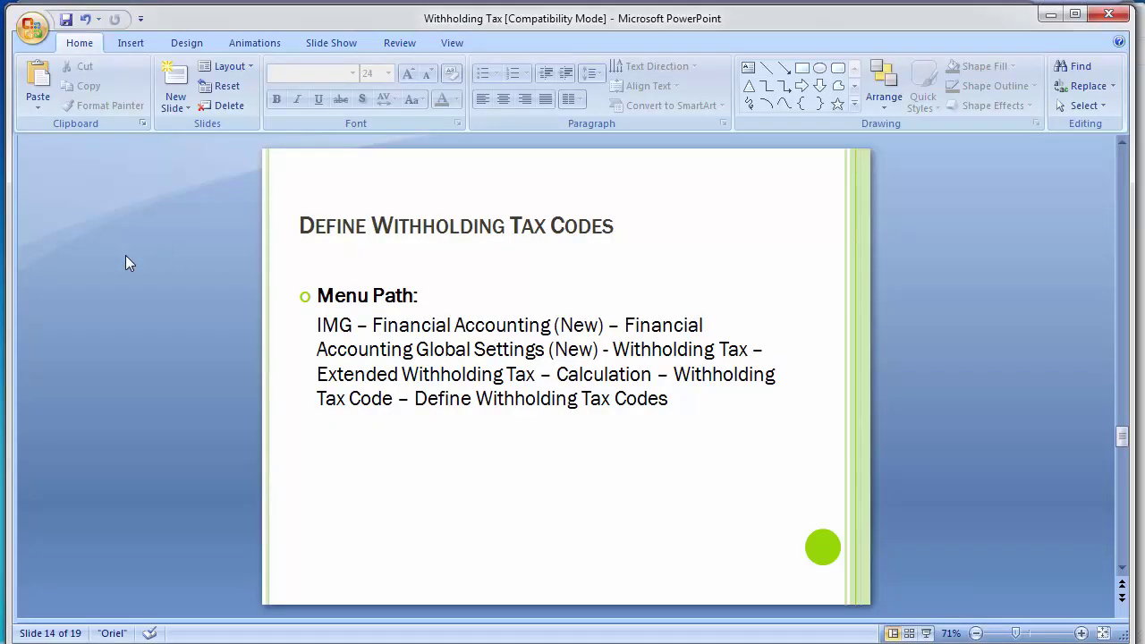
key("Page_Down")
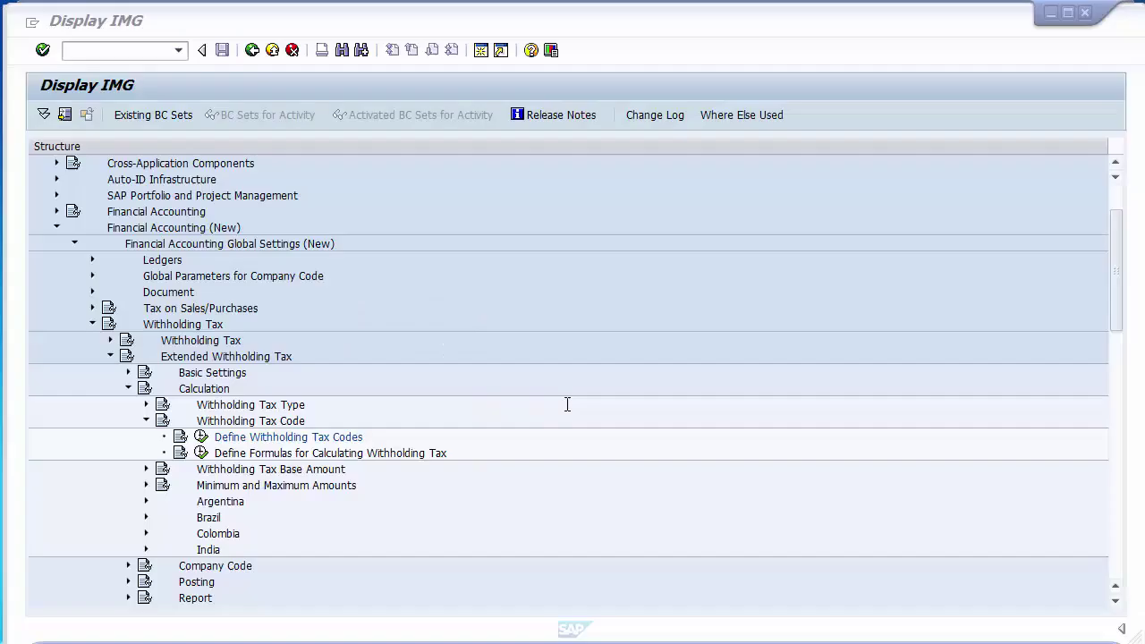
Switch back to SAP and open Assign Withholding Tax Types to Company Codes under Extended Withholding Tax, Company Code.
left_click(288, 436)
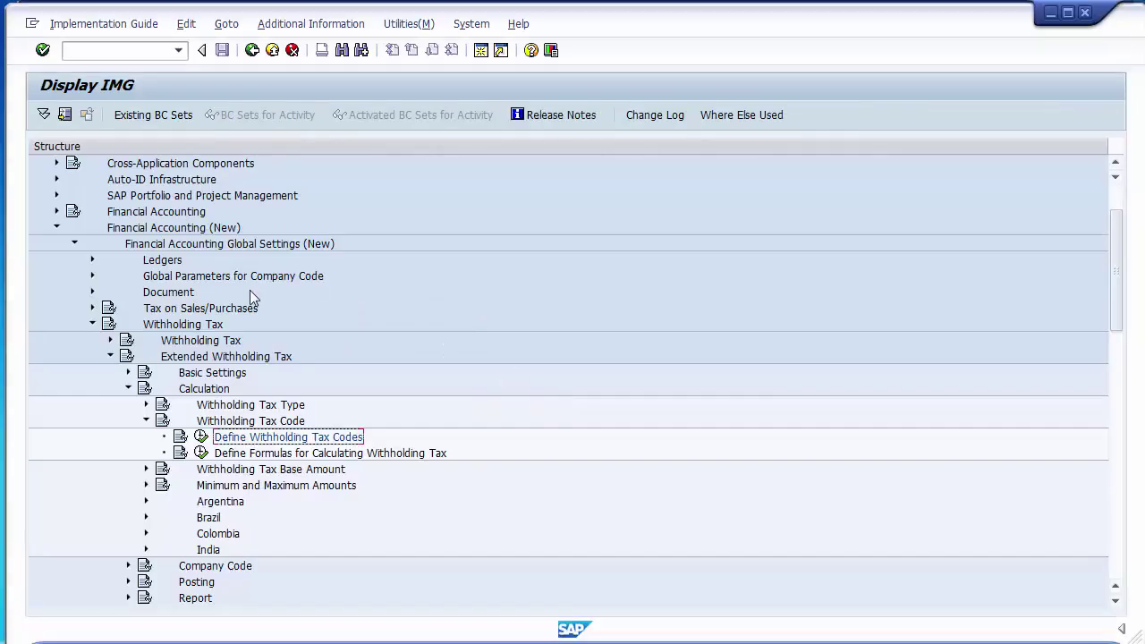
left_click(146, 420)
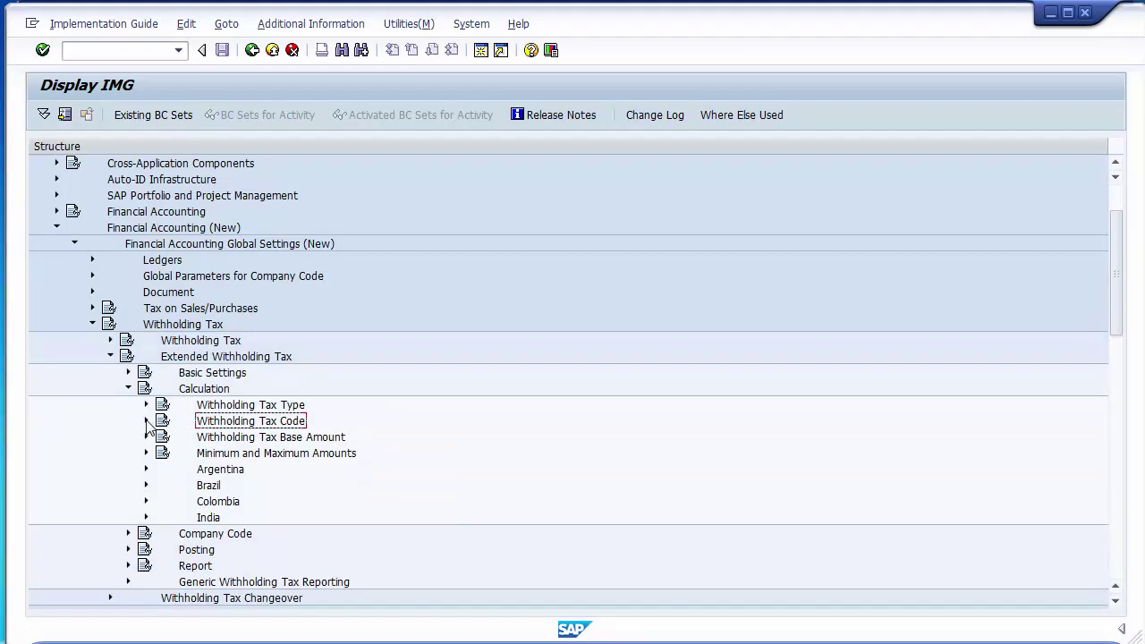
left_click(127, 388)
left_click(187, 357)
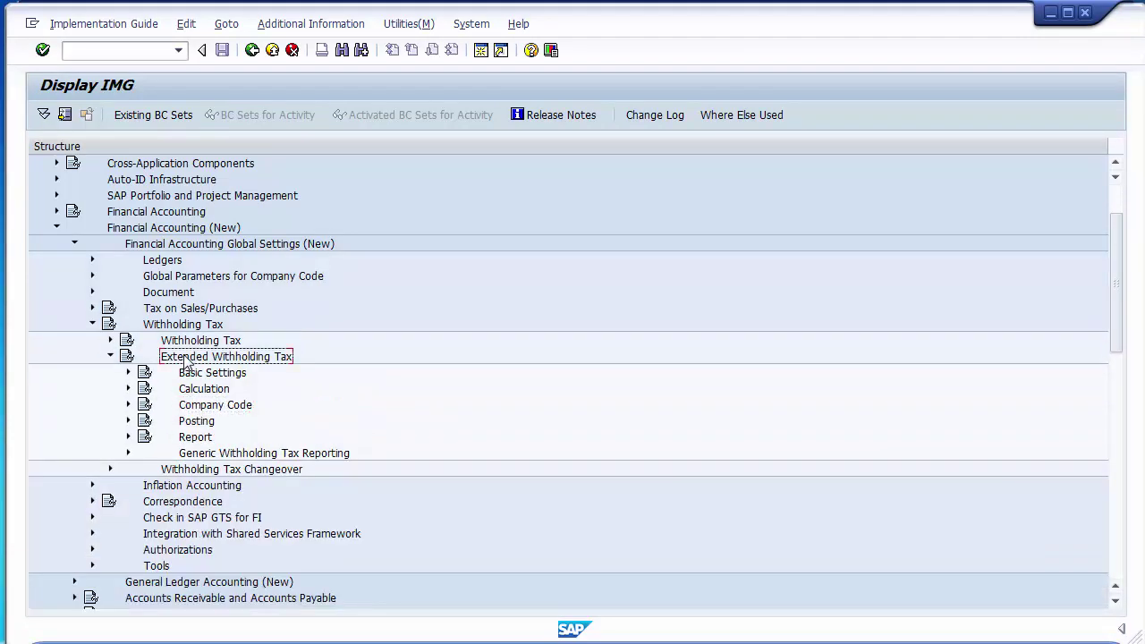
left_click(205, 407)
left_click(128, 404)
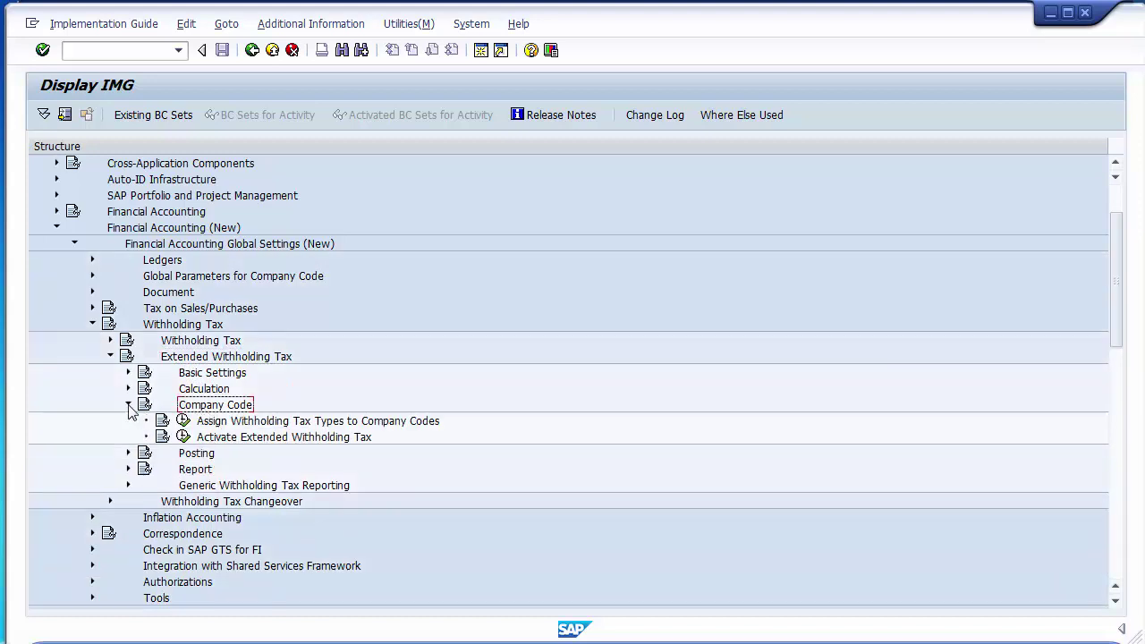
left_click(215, 421)
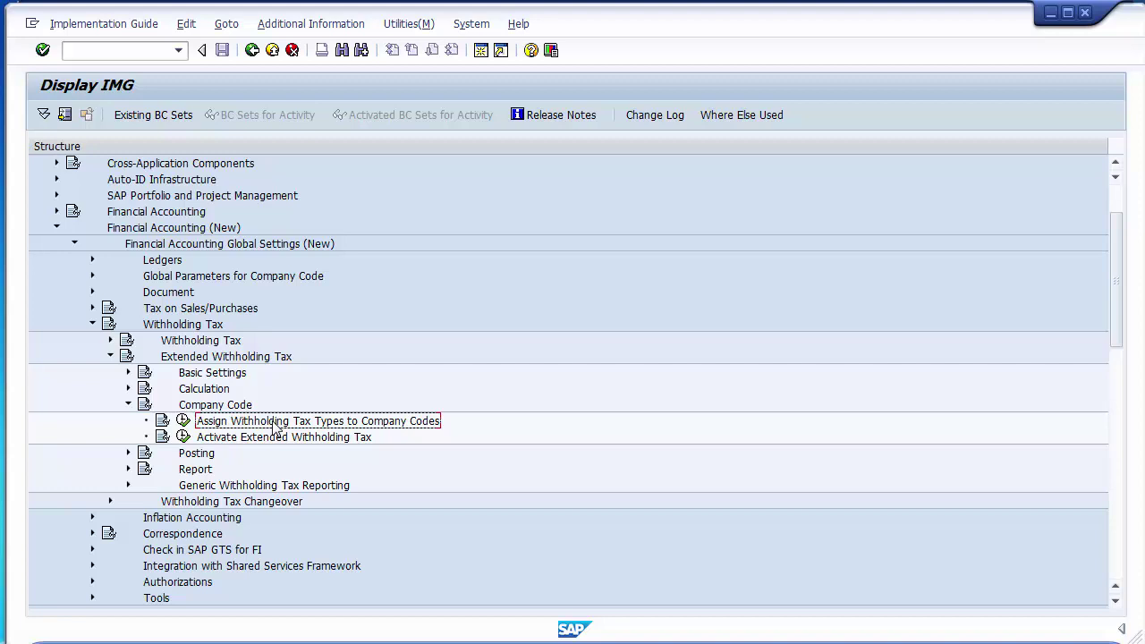
left_click(182, 420)
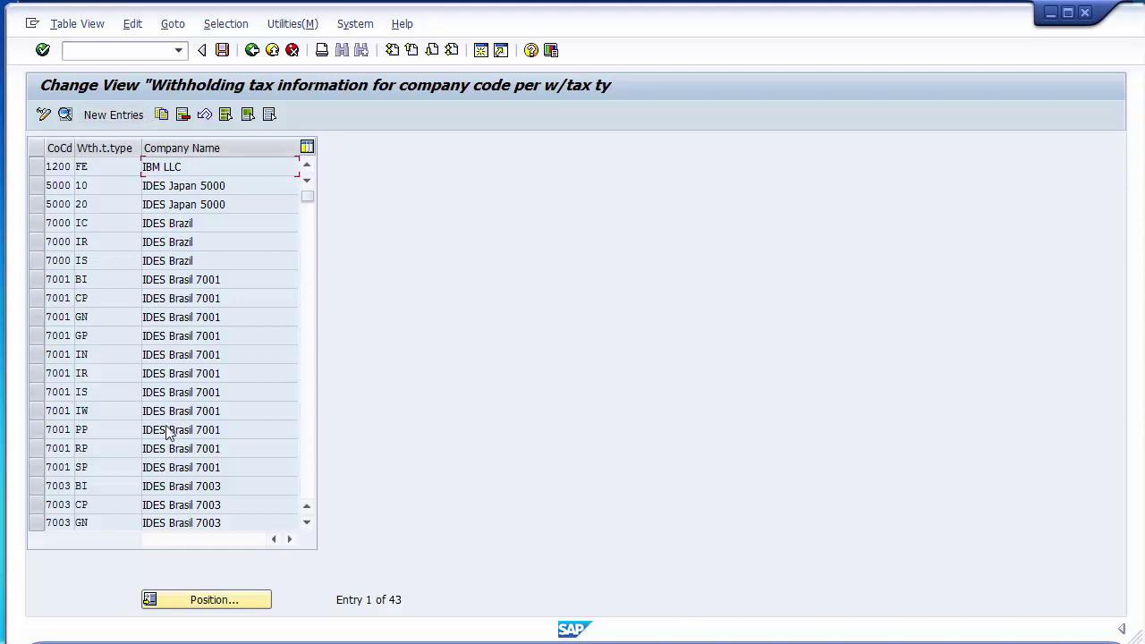
Position the company code assignment list at company code 1000 and check the existing IBM LLC entry.
left_click(204, 605)
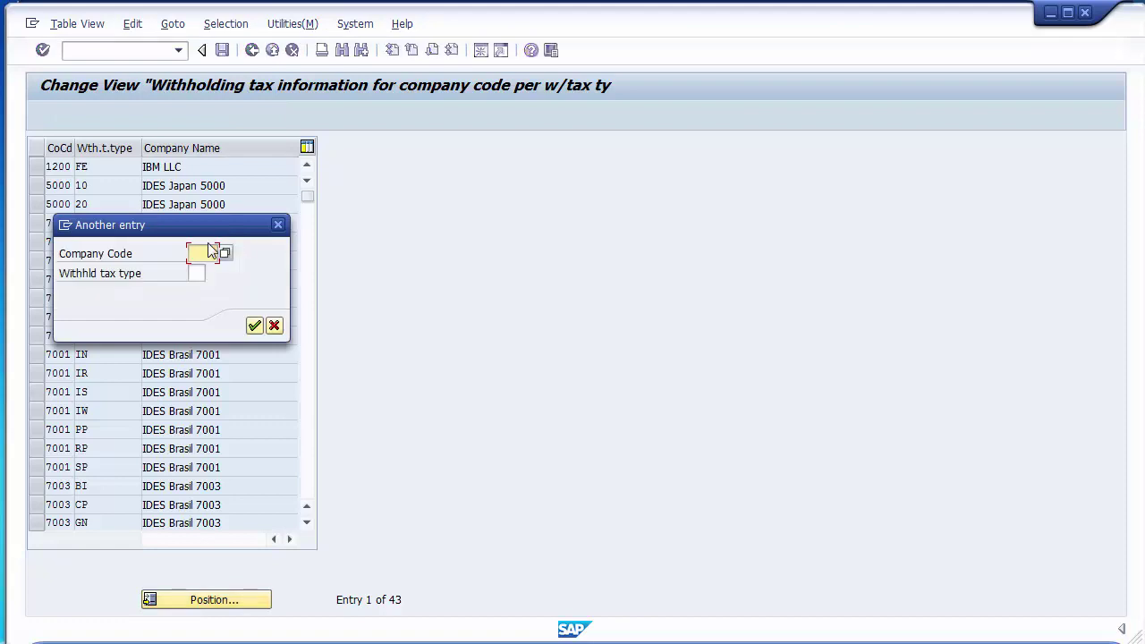
type("1000")
key("Return")
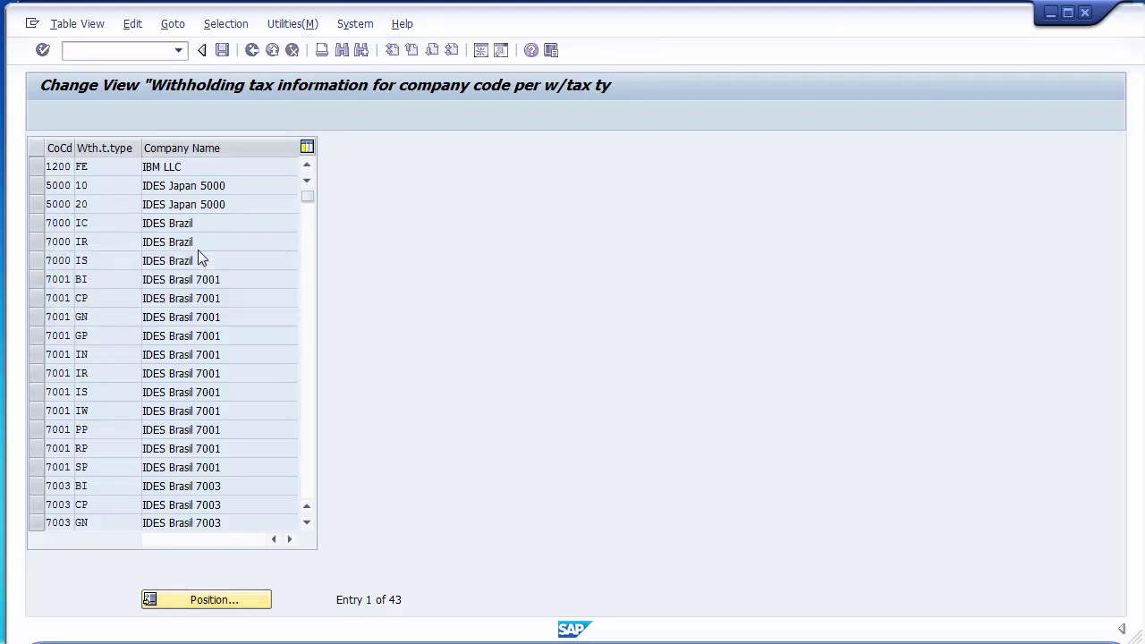
left_click(86, 164)
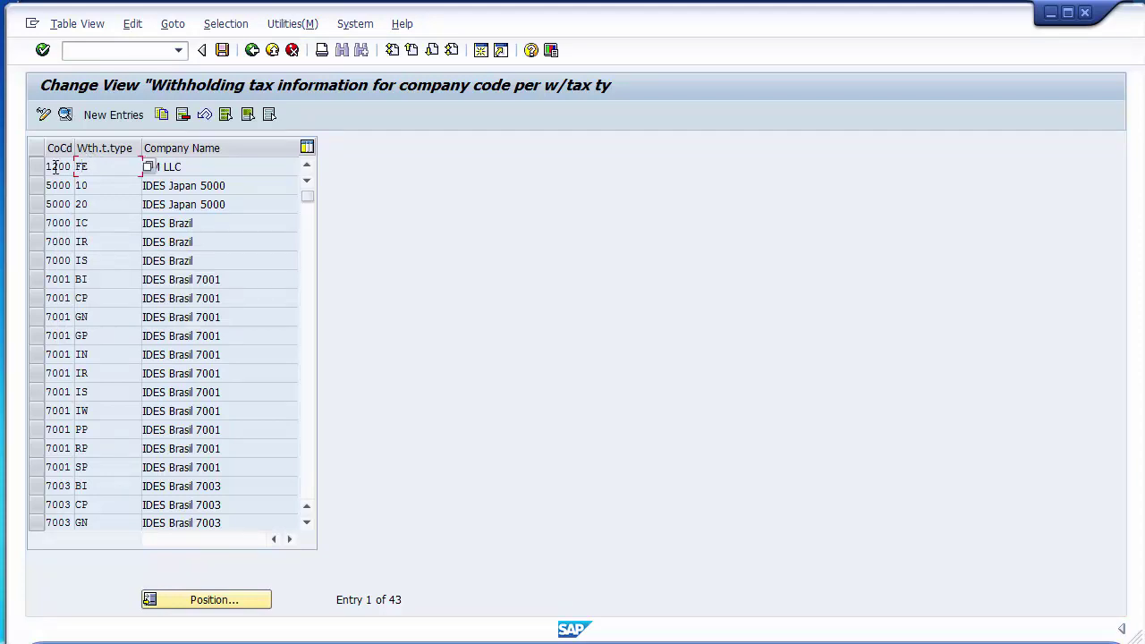
Create a new assignment entry for company code 1200 with withholding tax type N1 (1099 Withholding Tax Type for Invoice).
left_click(105, 120)
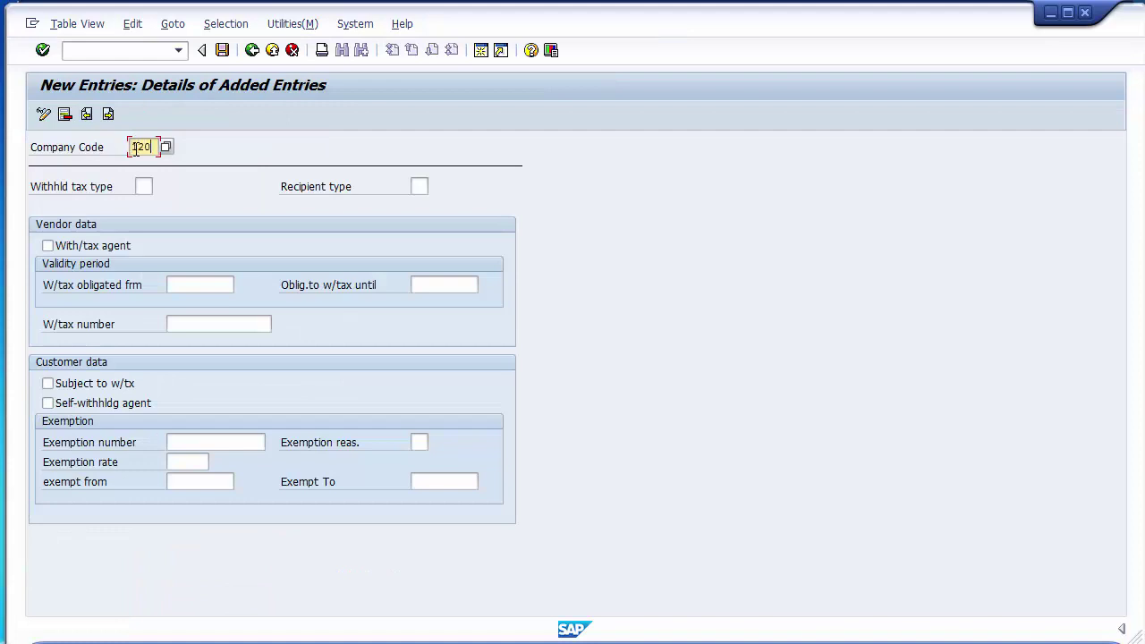
left_click(143, 188)
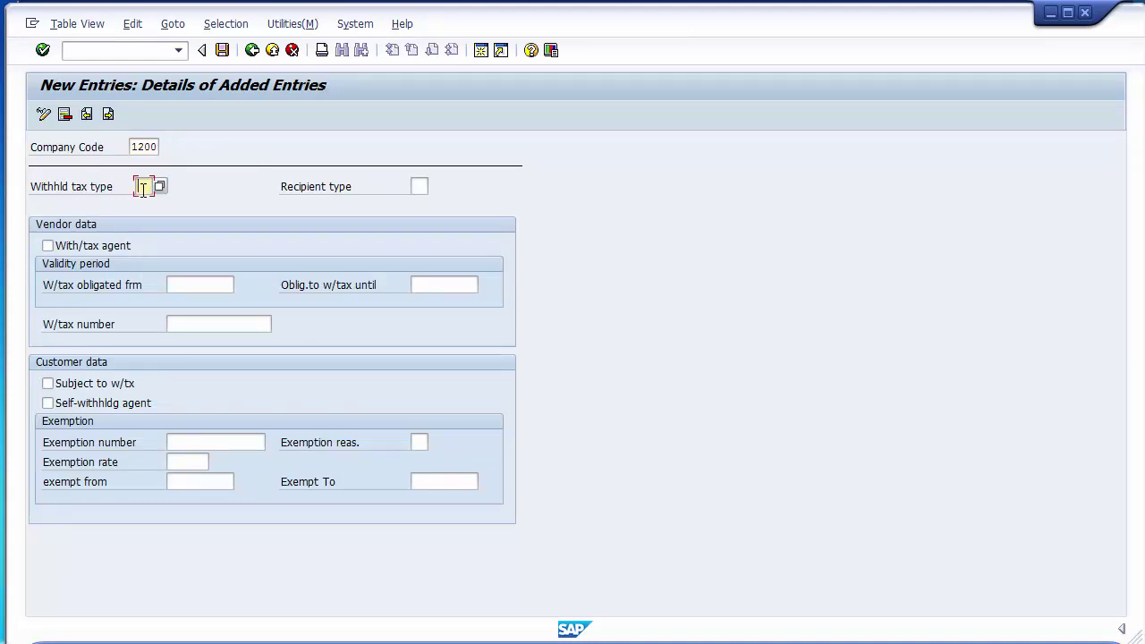
left_click(159, 186)
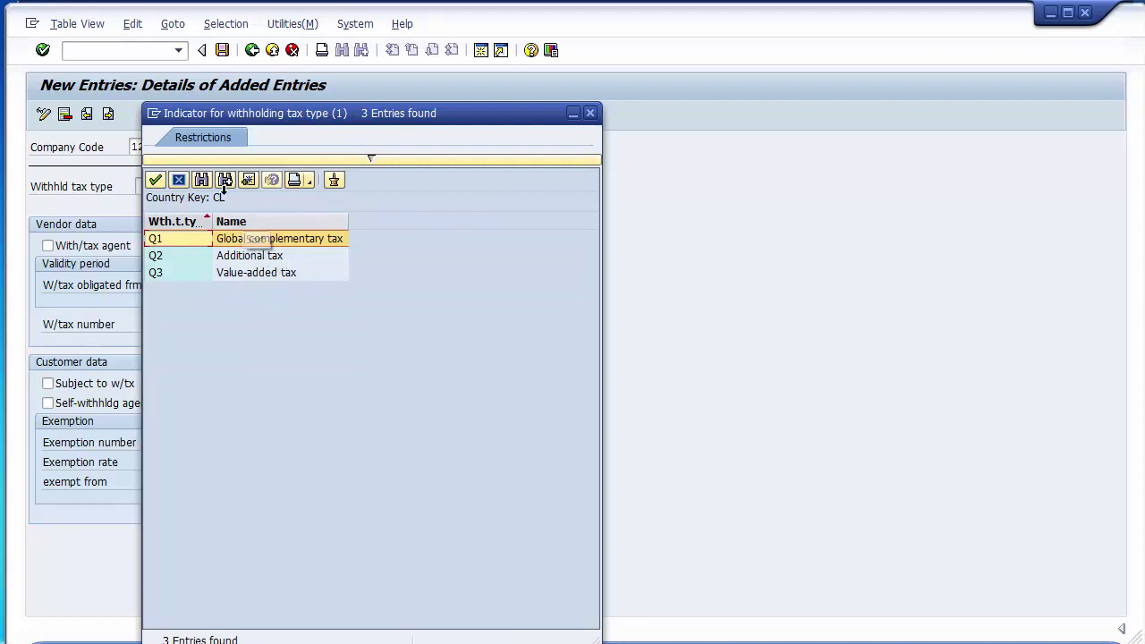
key("Escape")
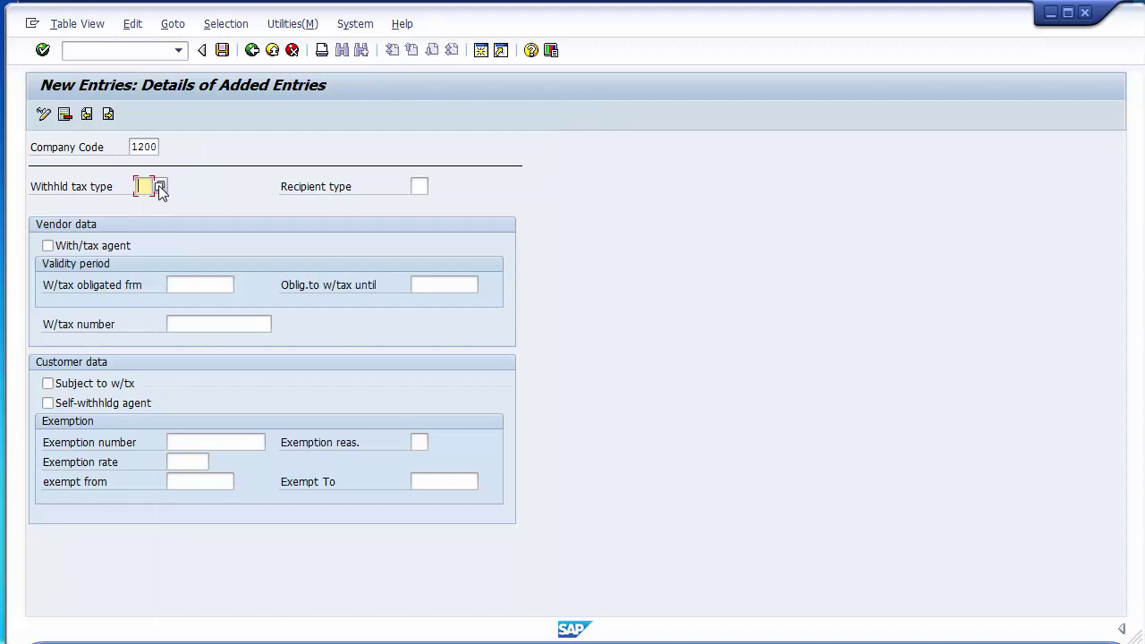
left_click(159, 187)
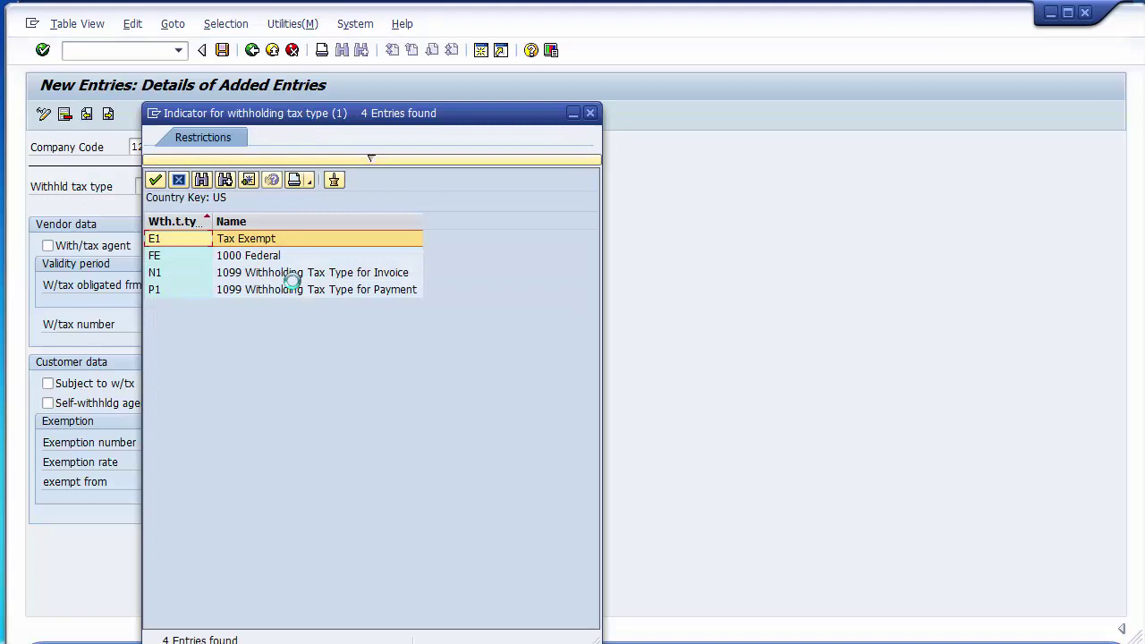
left_click(257, 276)
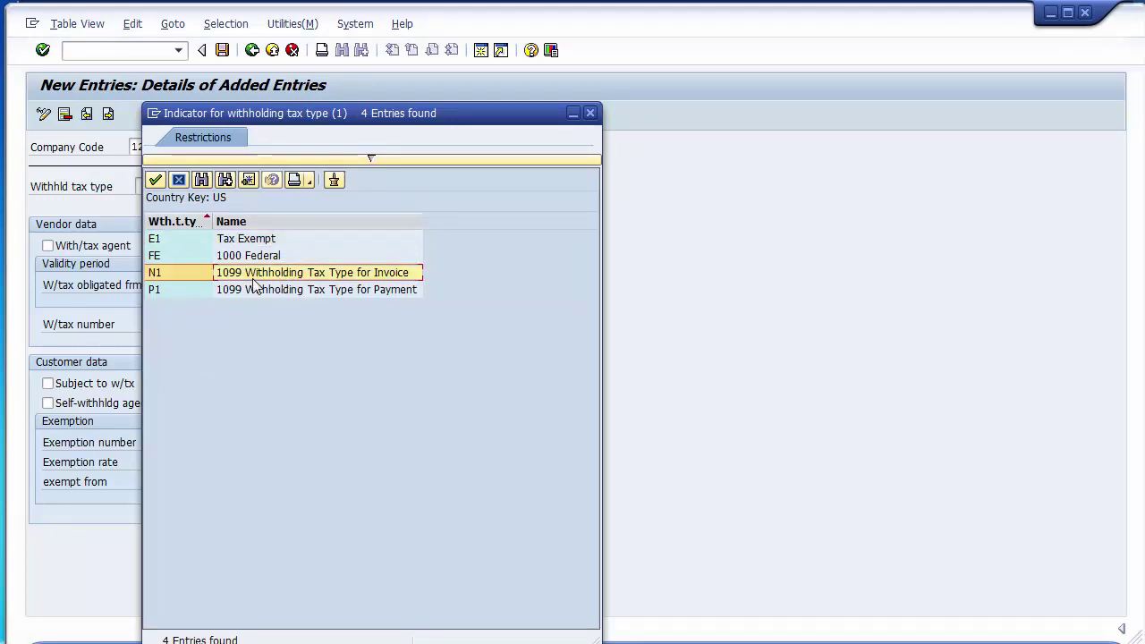
double_click(240, 279)
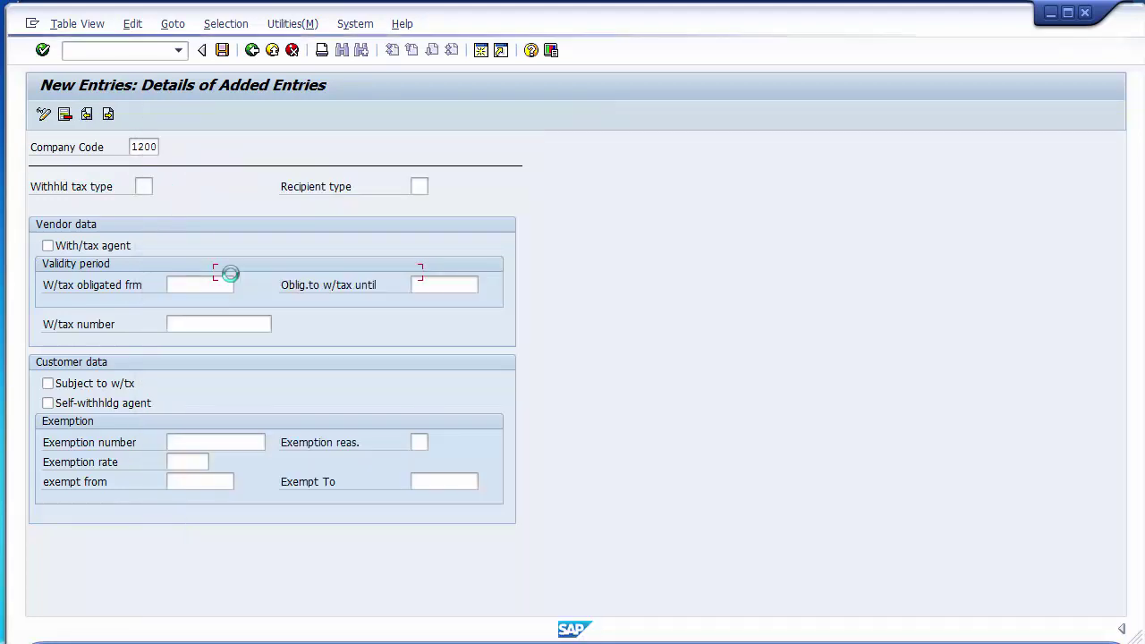
Set the N1 entry's recipient type to 01 (Individual) and save the assignment.
left_click(417, 185)
left_click(434, 185)
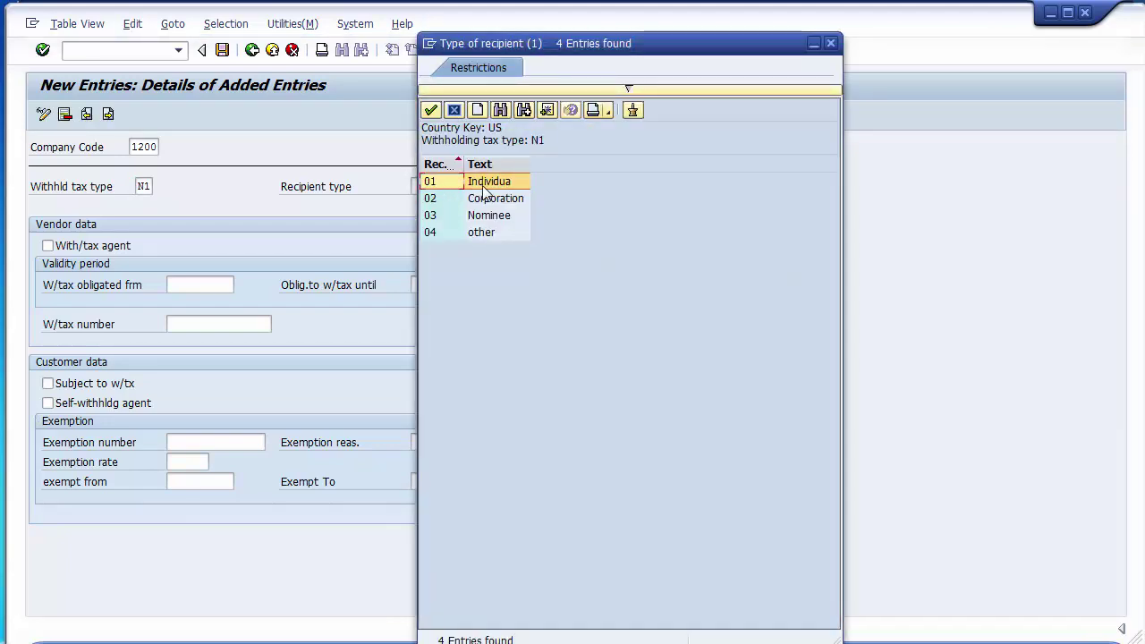
left_click(490, 199)
left_click(492, 216)
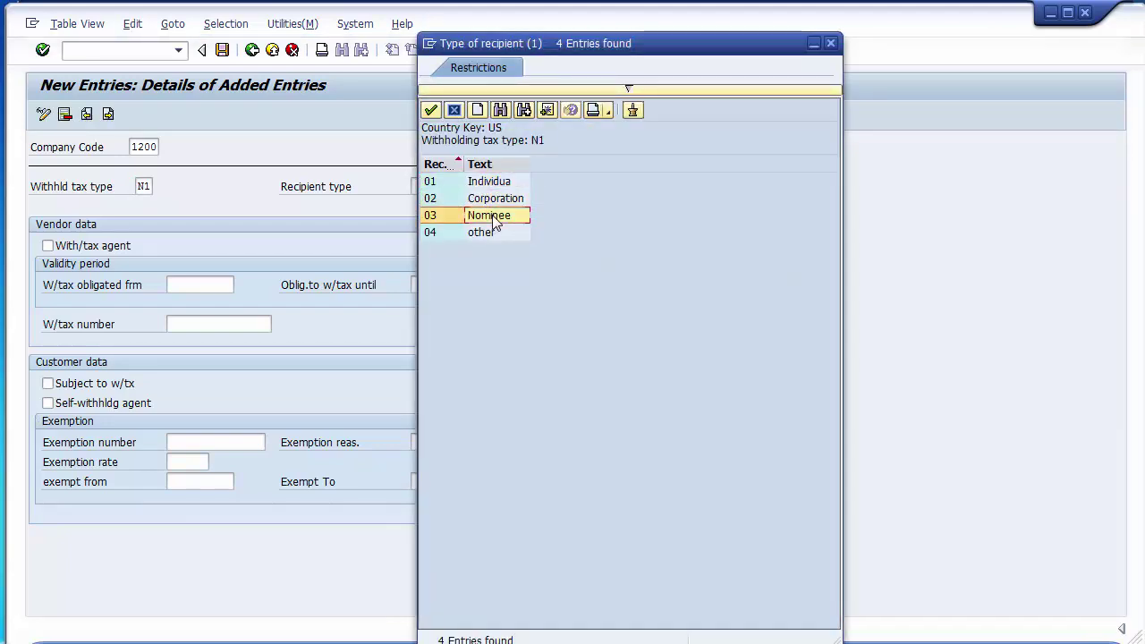
left_click(495, 232)
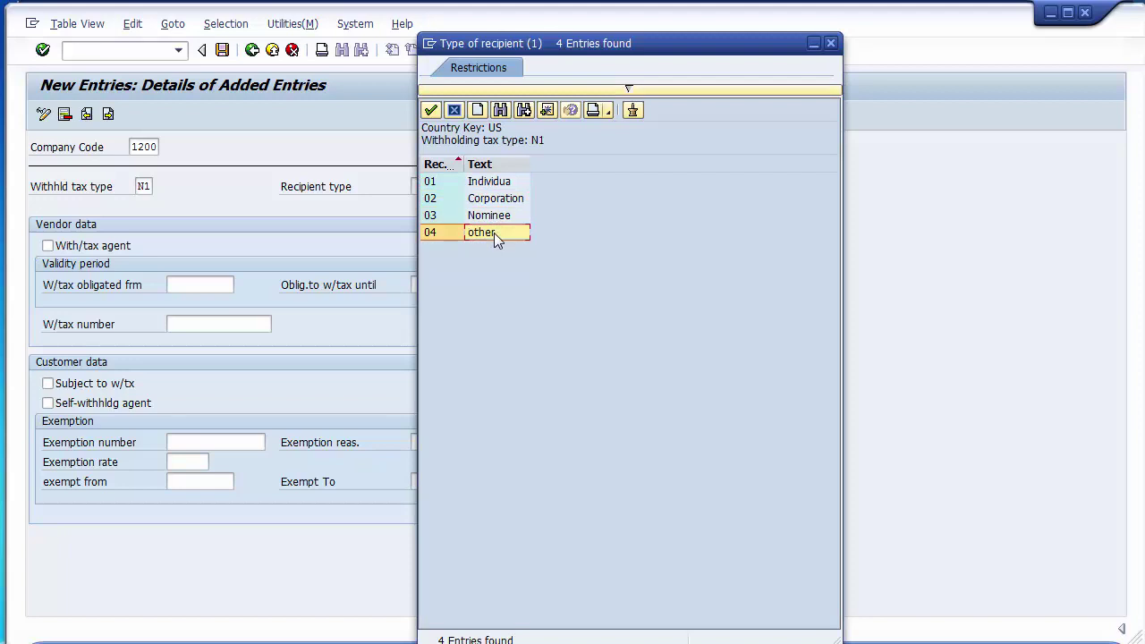
left_click(492, 181)
double_click(487, 181)
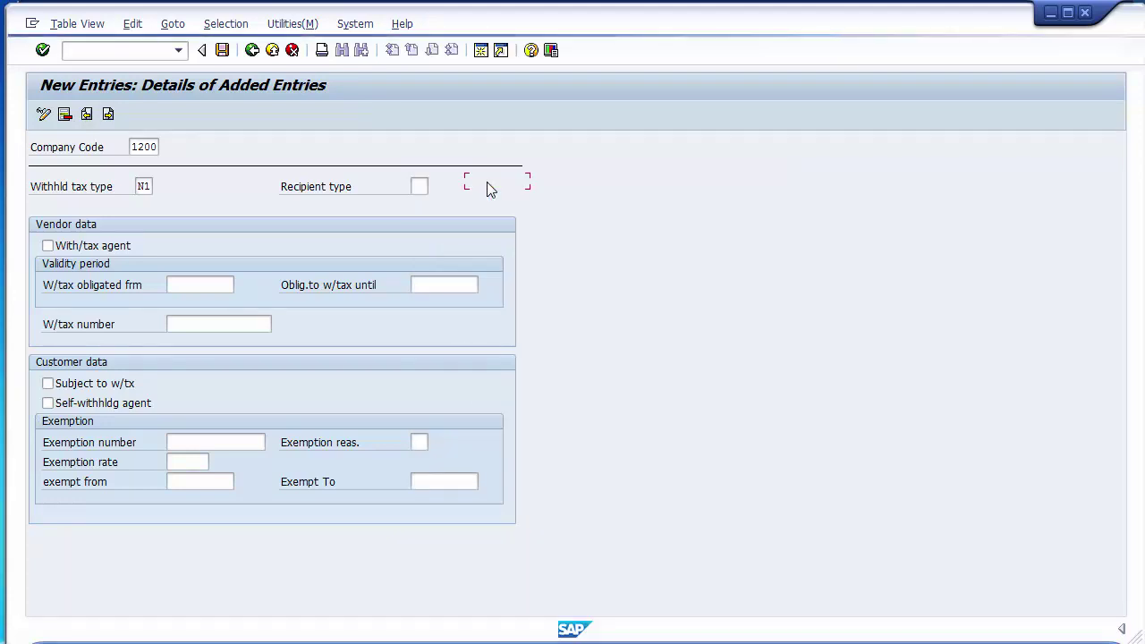
key("ctrl+s")
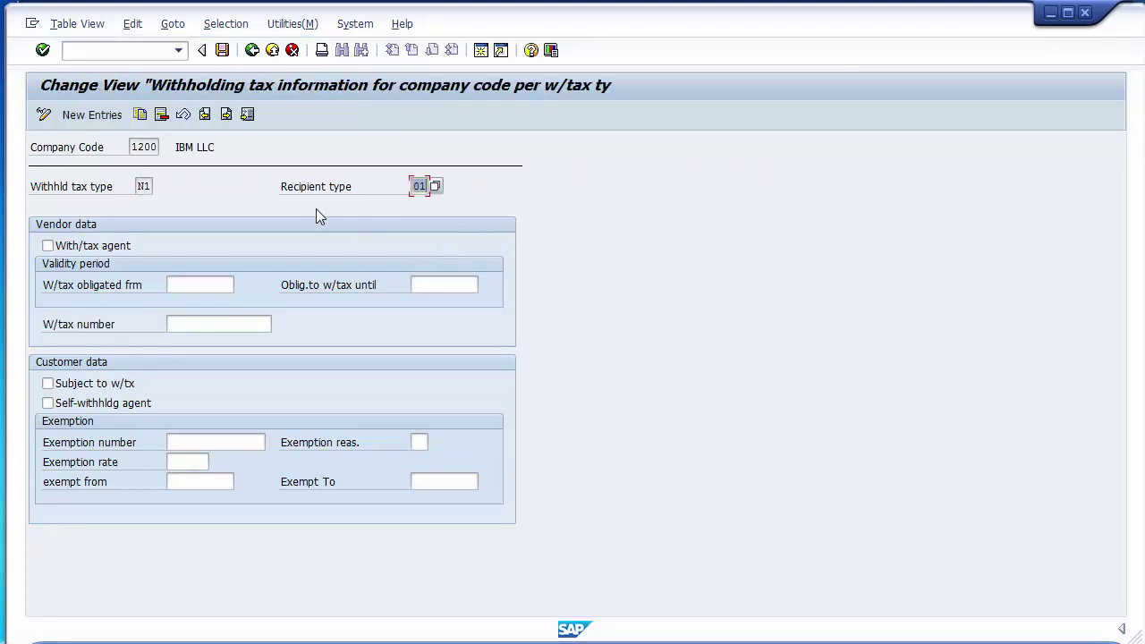
Mark company code 1200 as withholding tax agent for type N1, obligated from 01.04.2014 until 31.03.9999.
left_click(47, 247)
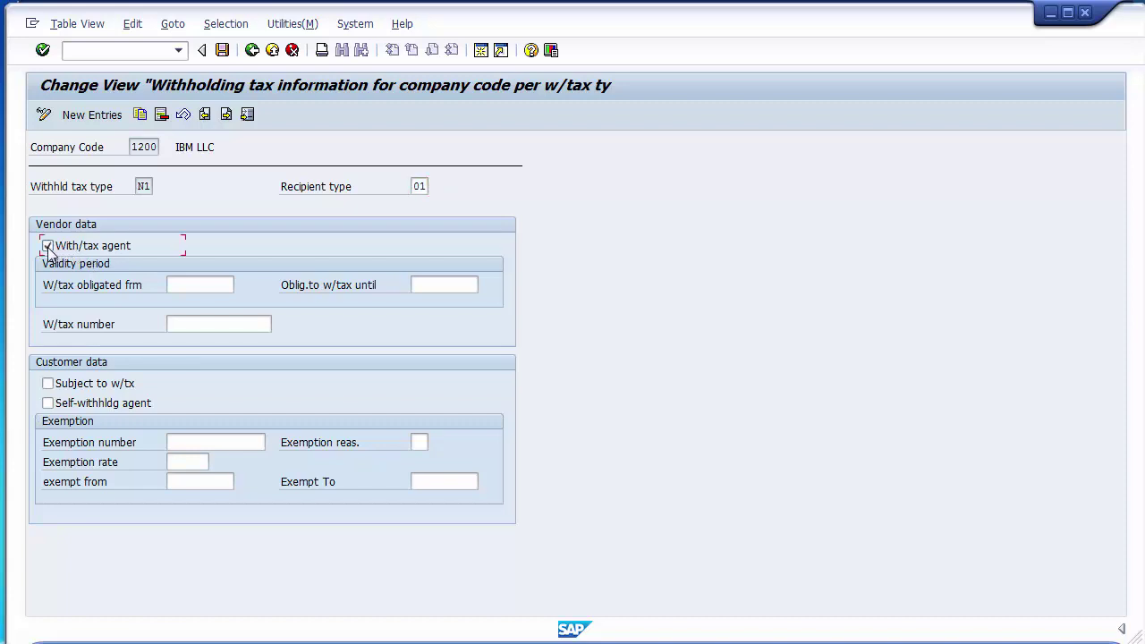
left_click(190, 288)
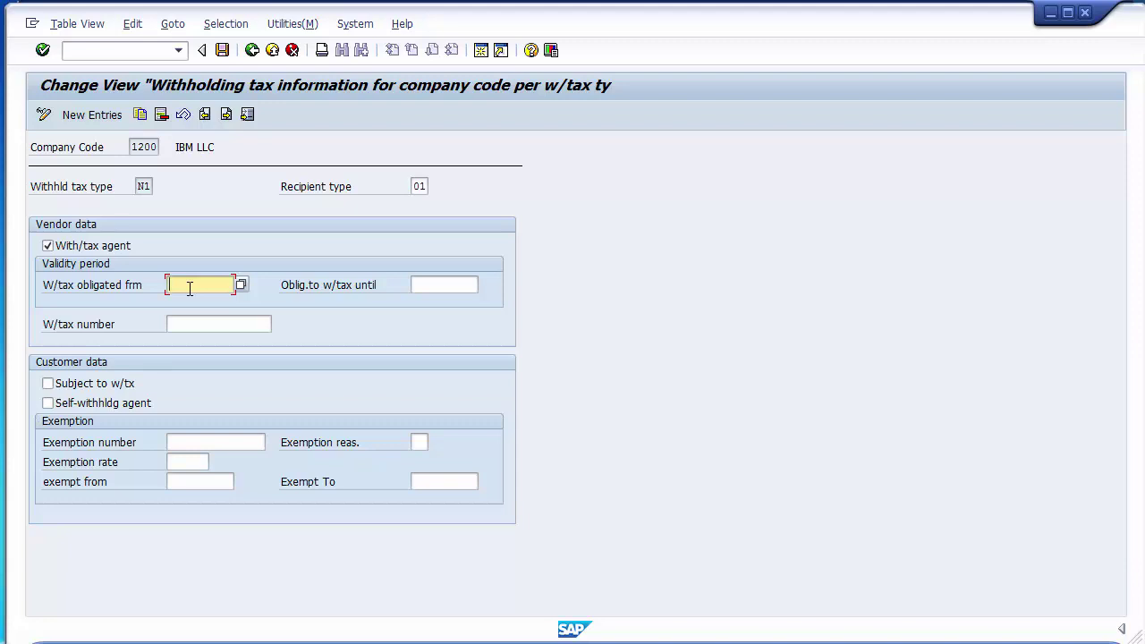
type("01012014")
left_click(432, 286)
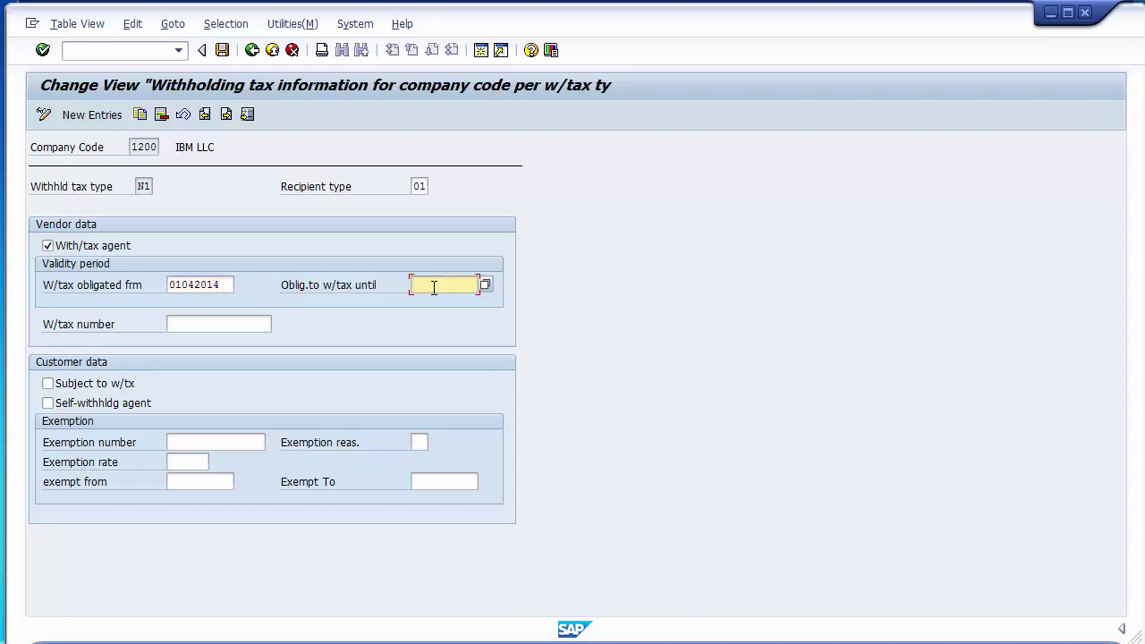
type("3103")
type("9999")
key("Return")
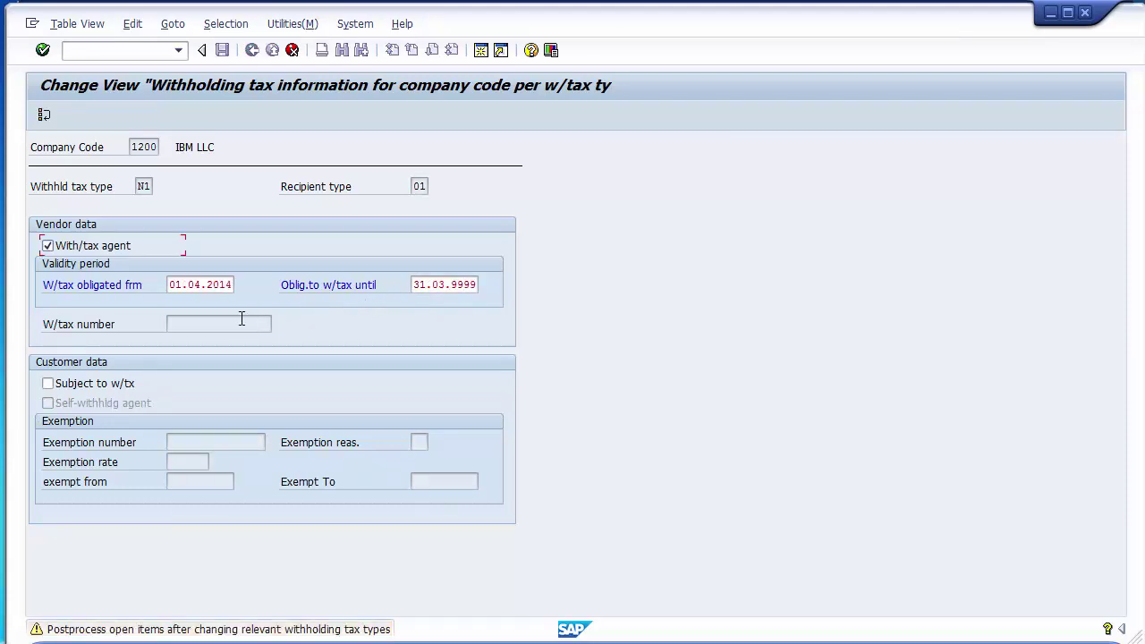
key("Return")
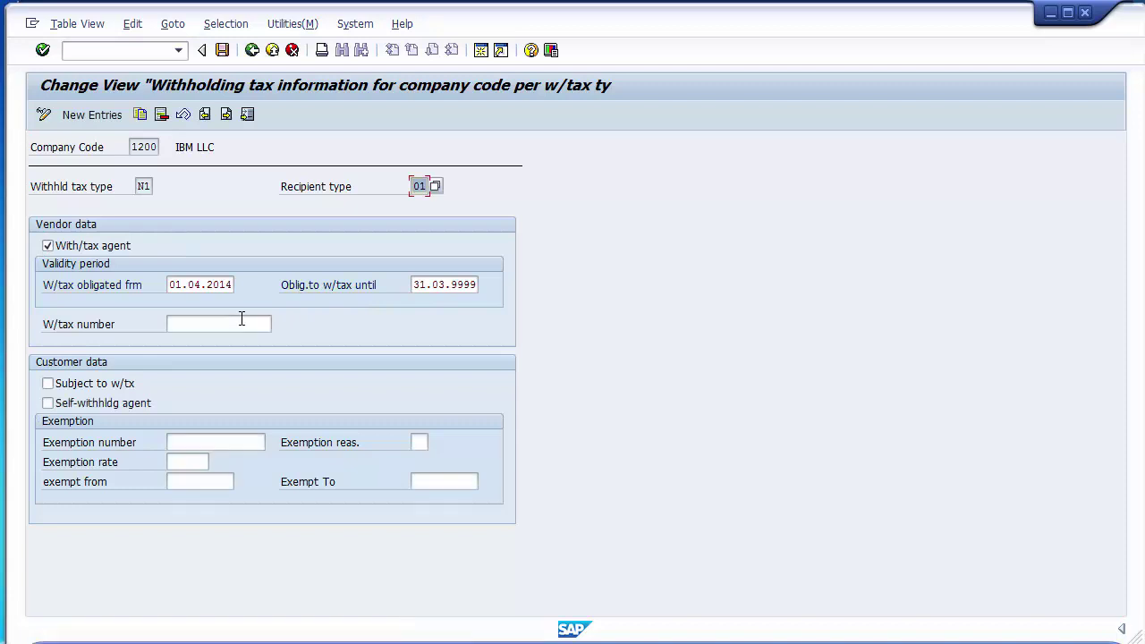
Mark the N1 entry's customer data as subject to withholding tax, save it to the customizing request, and return to the list.
left_click(87, 386)
left_click(223, 50)
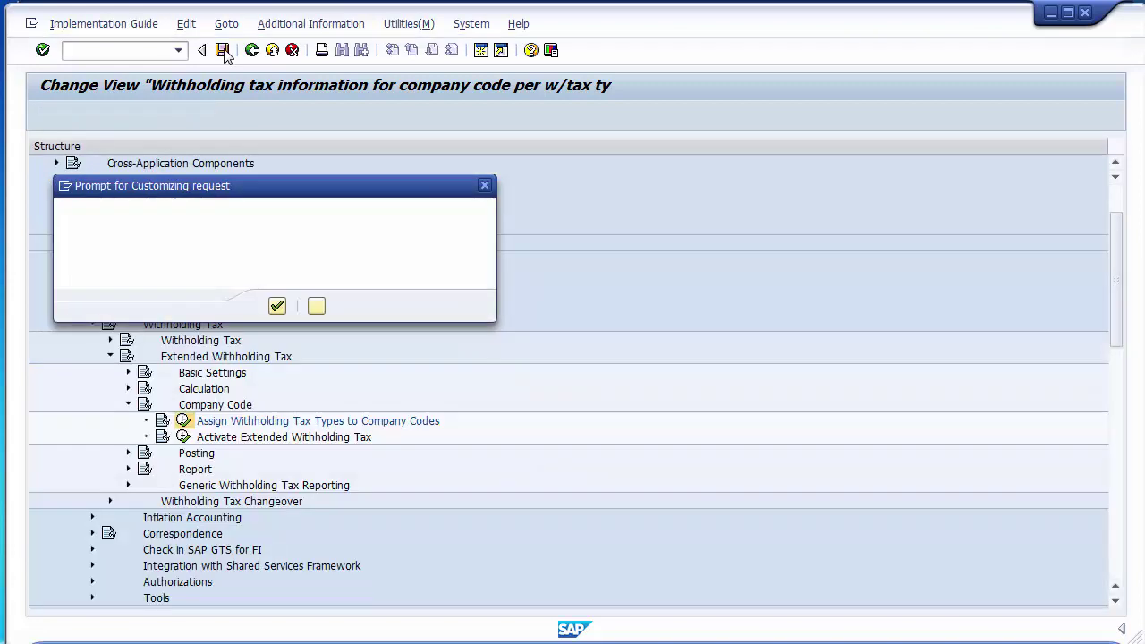
left_click(276, 307)
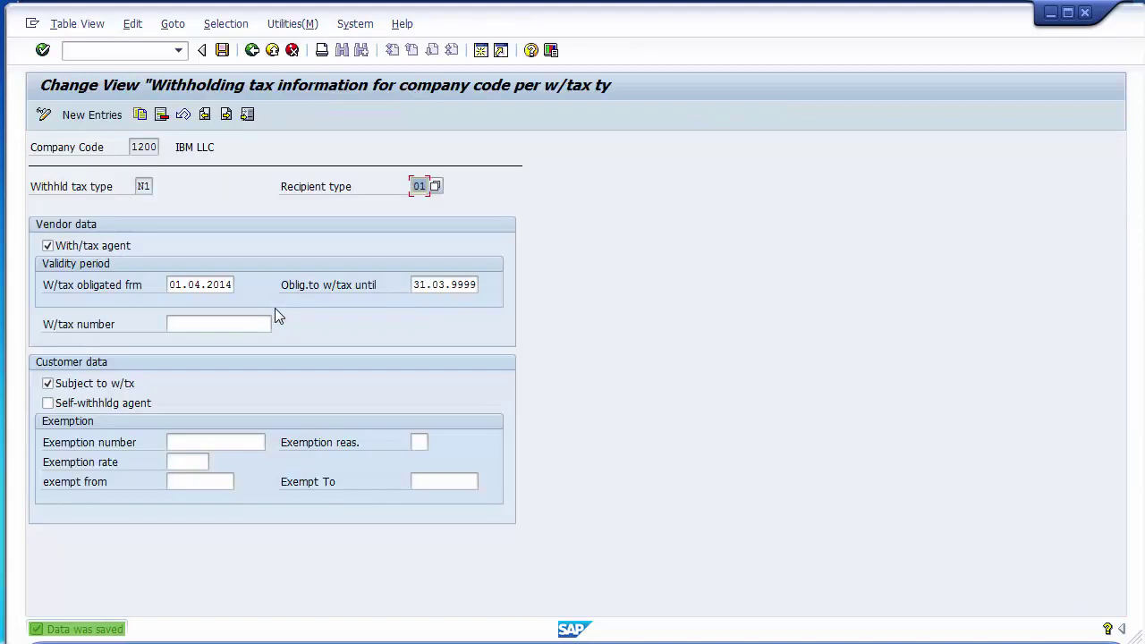
left_click(249, 54)
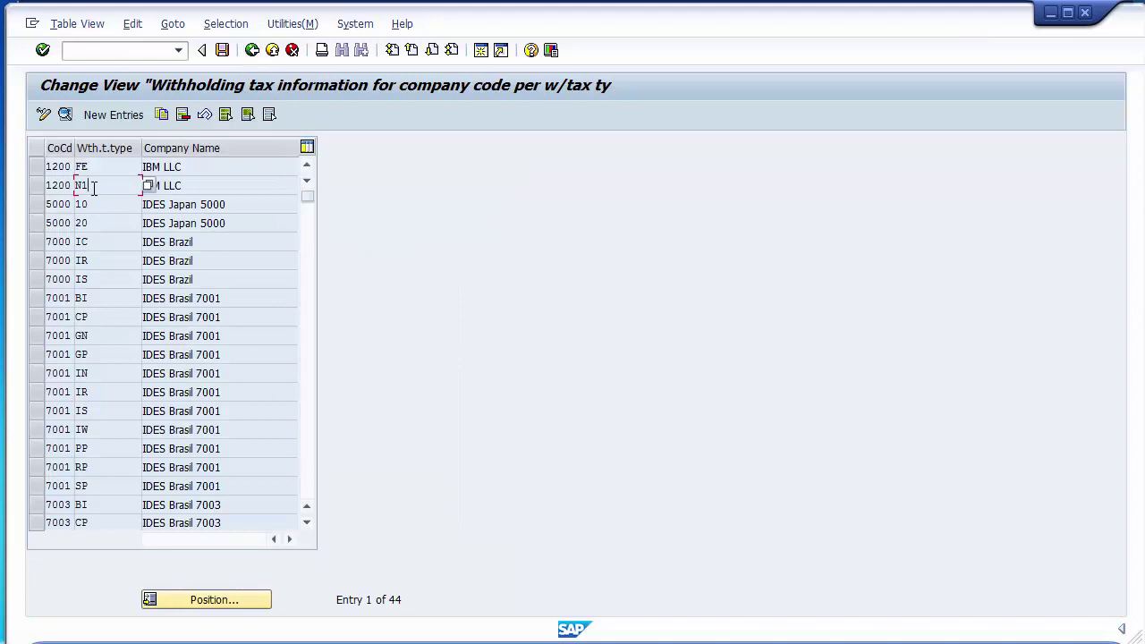
Start a new assignment entry for company code 1200 with withholding tax type N1 and recipient type 02.
left_click(110, 117)
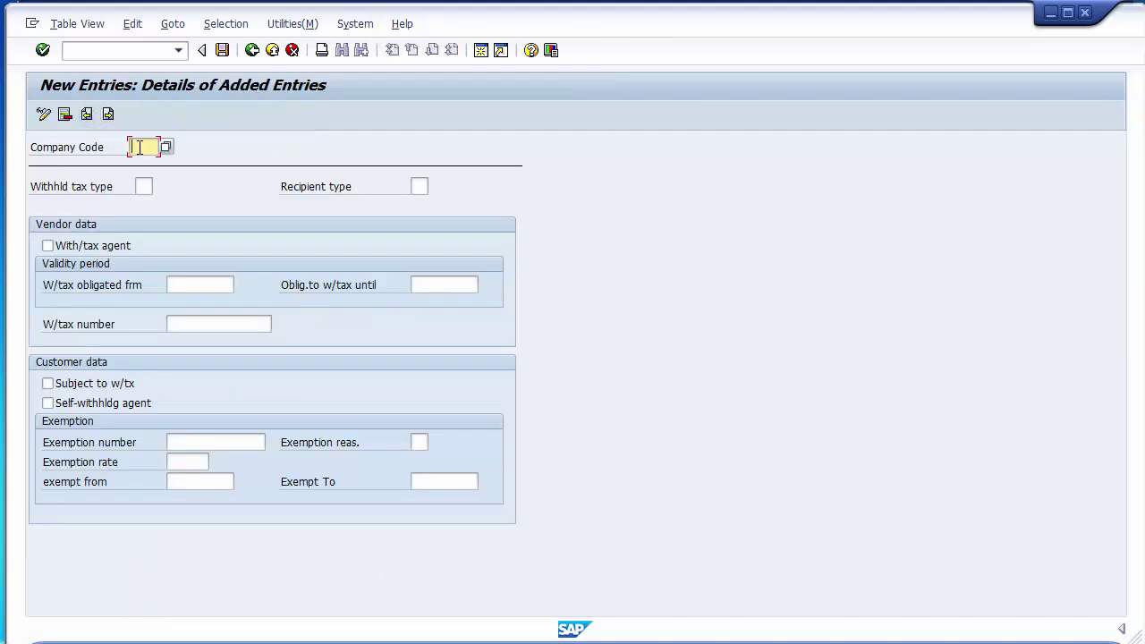
type("1200")
left_click(143, 186)
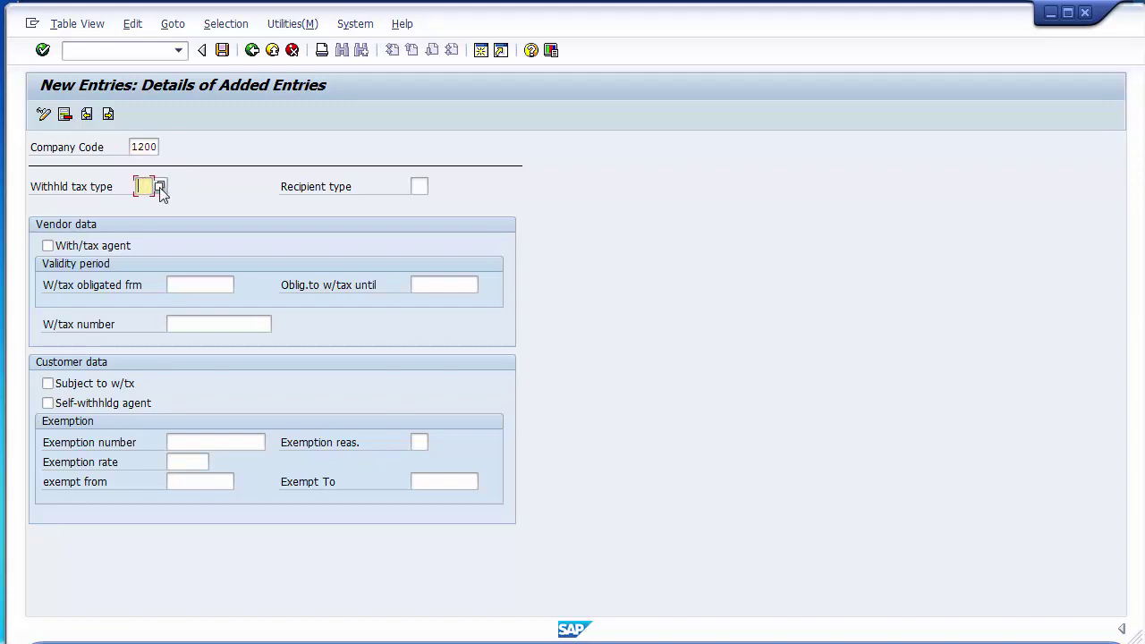
left_click(160, 186)
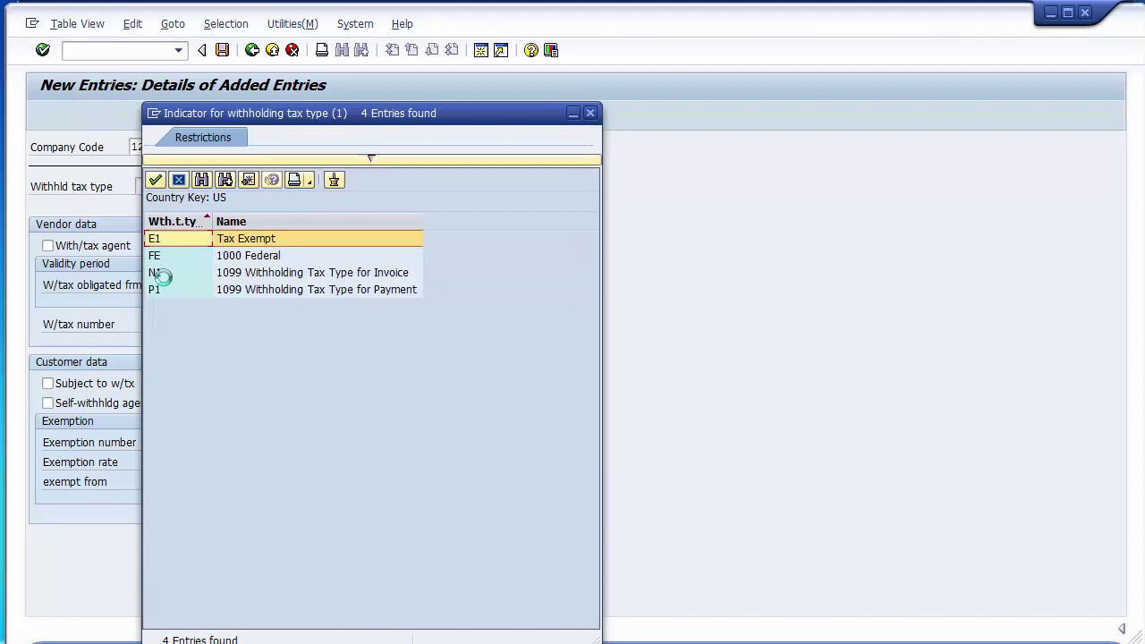
double_click(159, 273)
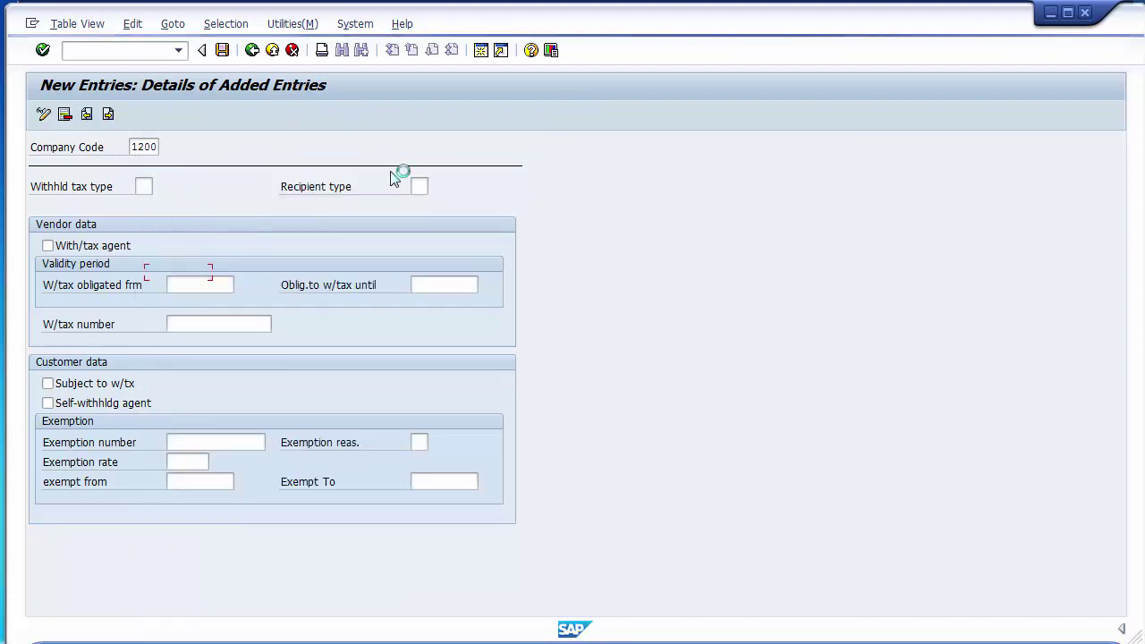
left_click(419, 186)
left_click(430, 186)
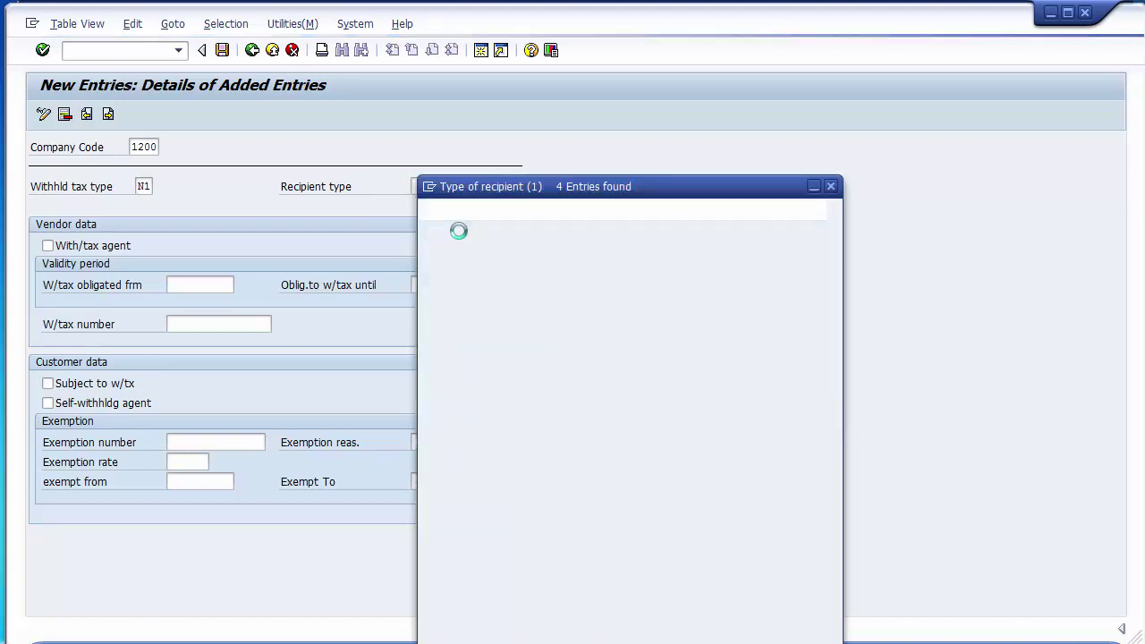
left_click(488, 199)
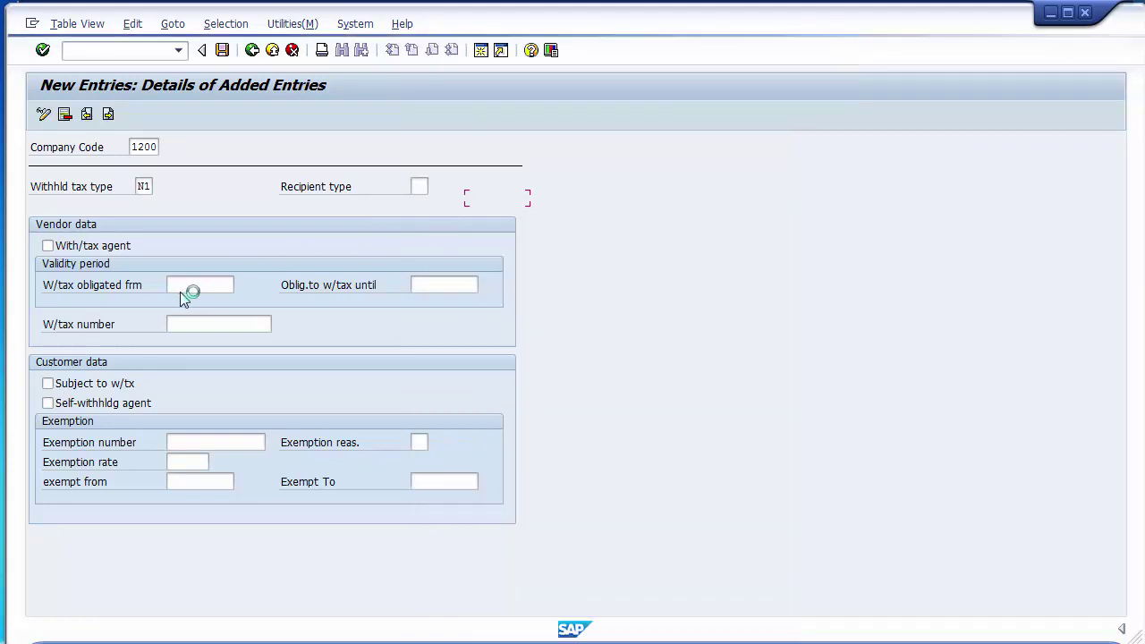
Enable the withholding tax agent from 01.04.2014 until 31.03.9999 and mark customers as subject to withholding tax in the new entry.
left_click(72, 246)
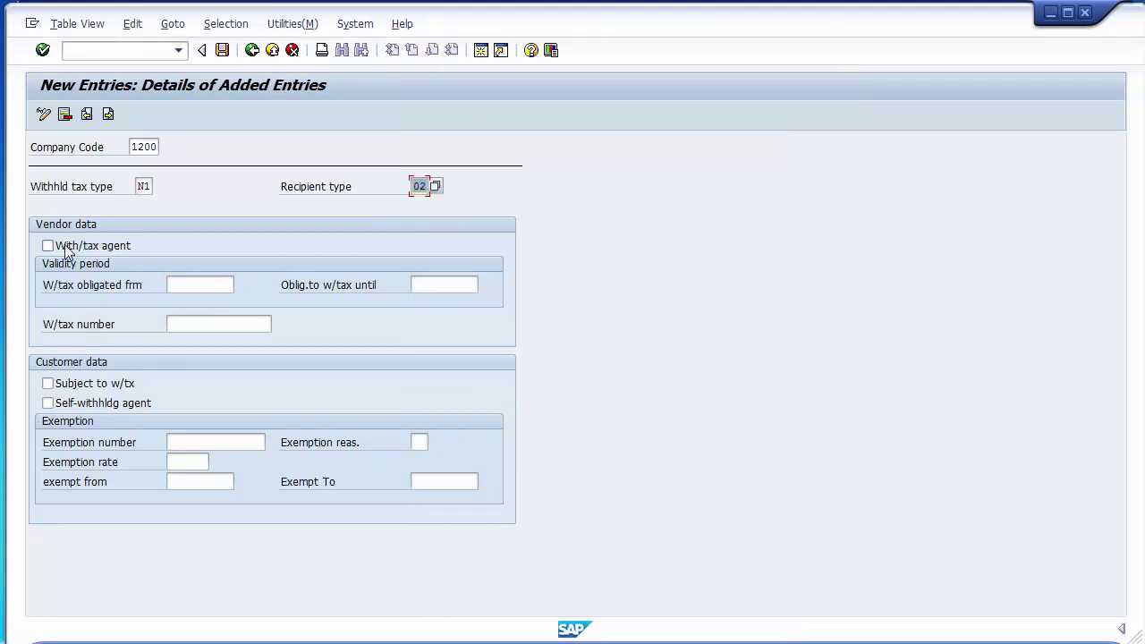
left_click(192, 285)
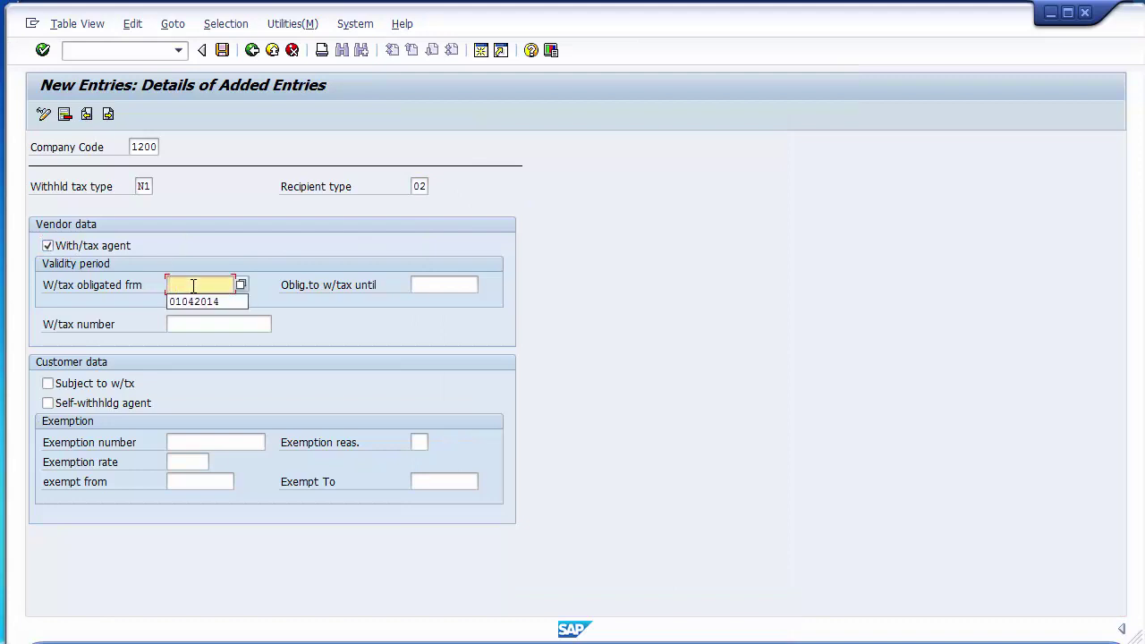
key("Down")
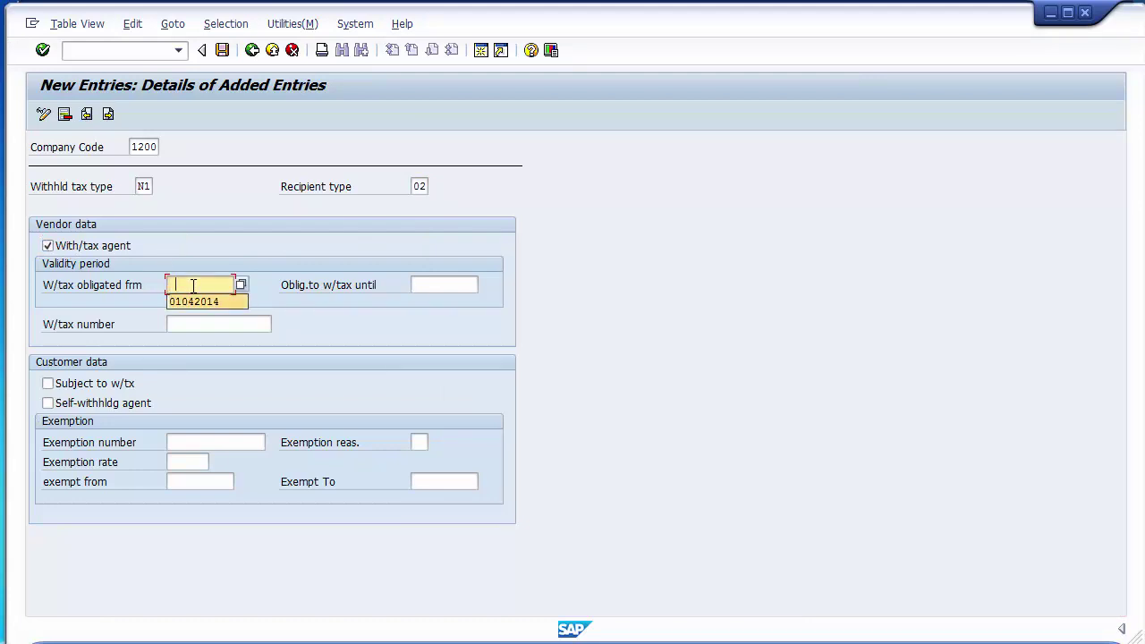
key("Return")
key("Tab")
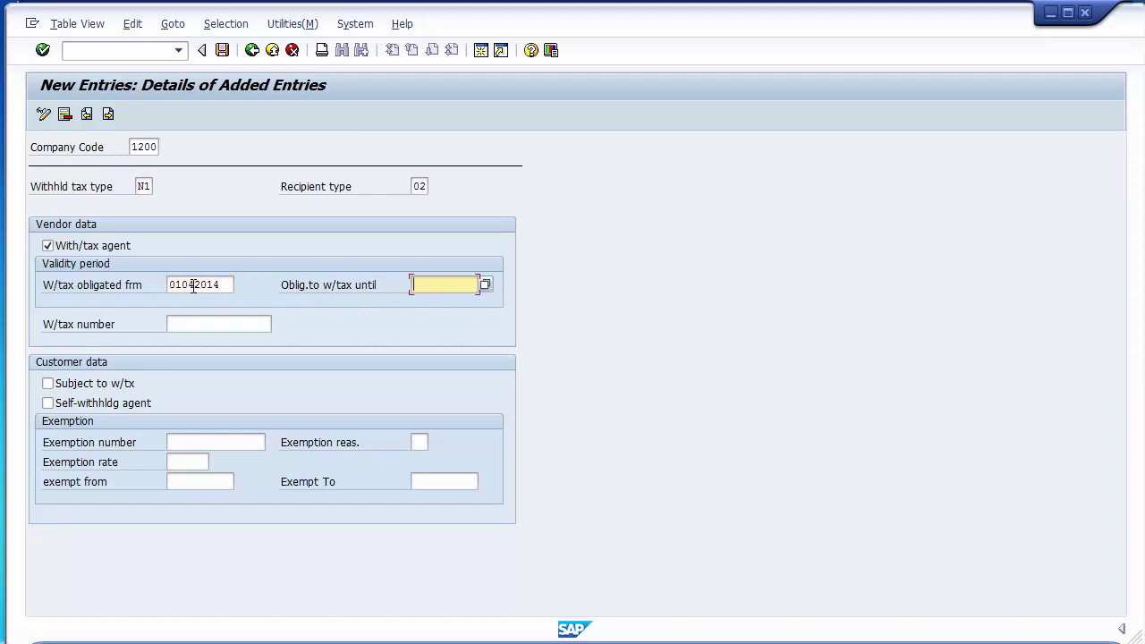
key("Return")
key("Tab")
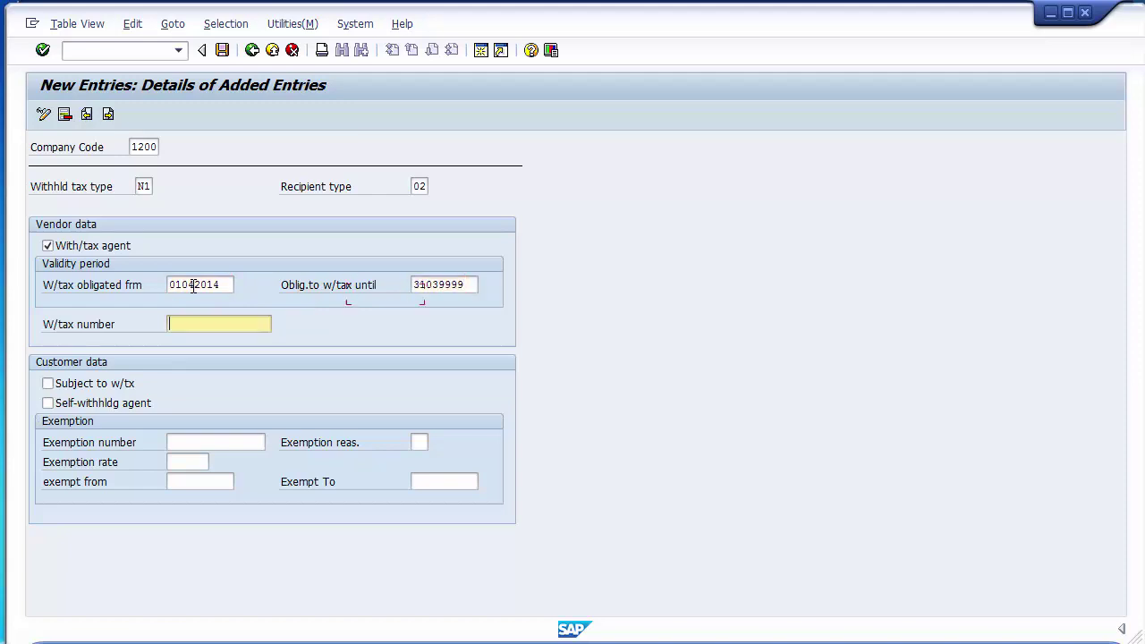
left_click(76, 384)
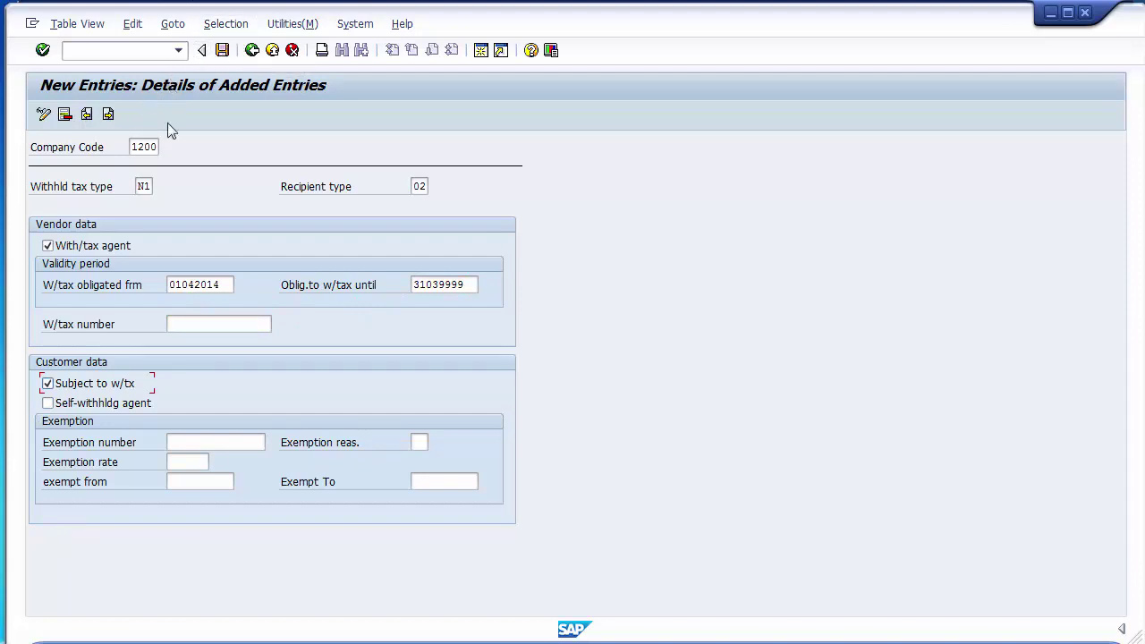
Try to save the new entry with type N1 and keep its data for further editing.
left_click(420, 188)
left_click(221, 50)
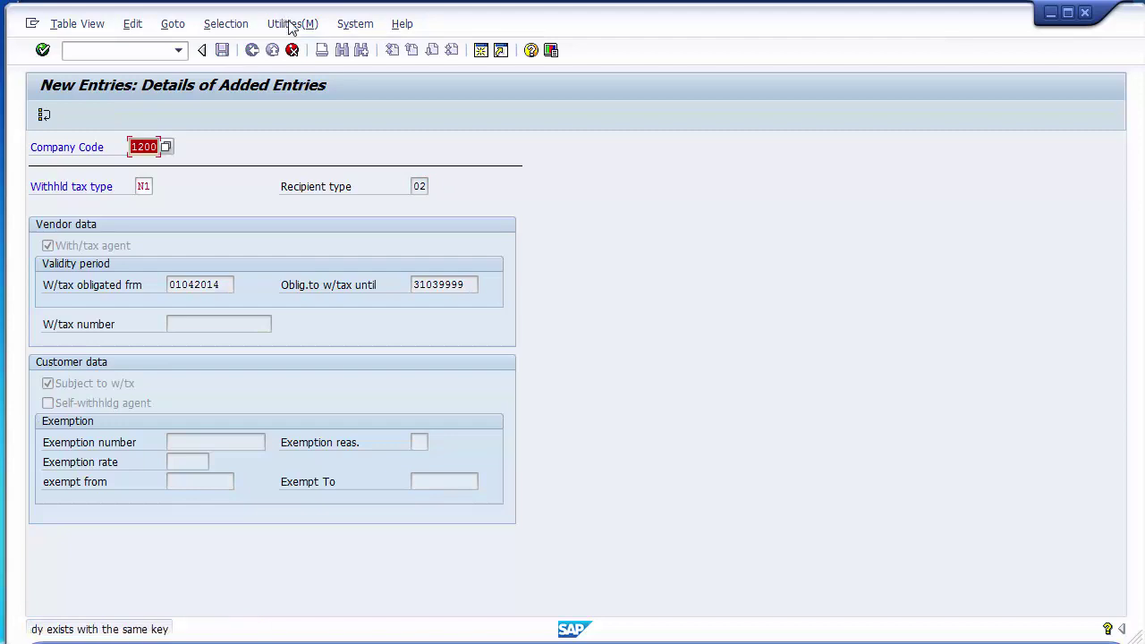
left_click(290, 51)
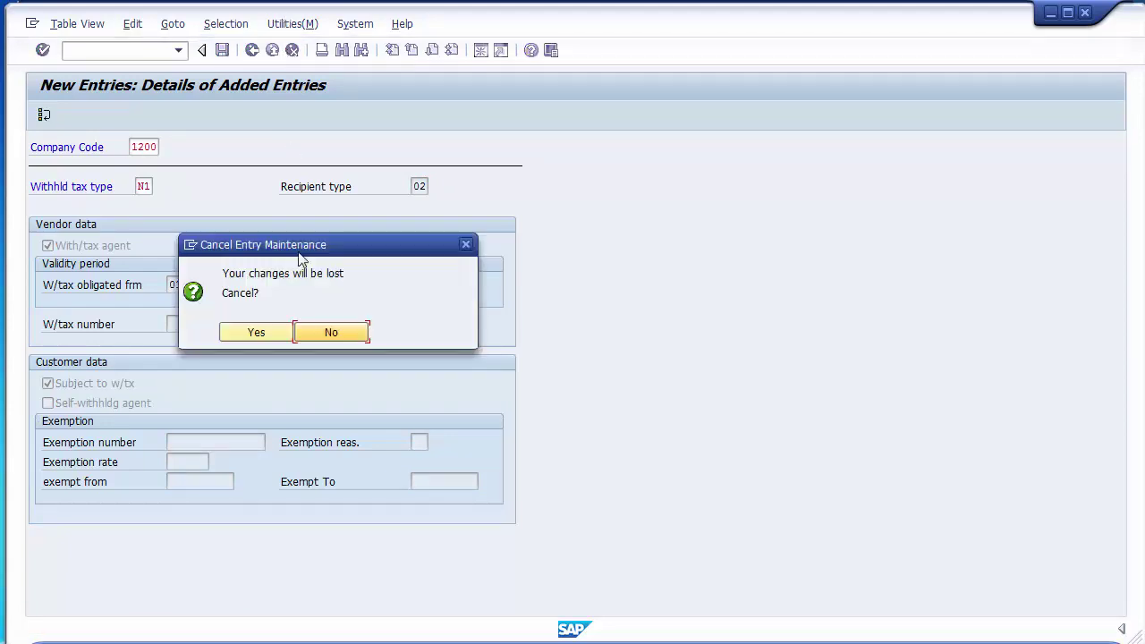
left_click(330, 332)
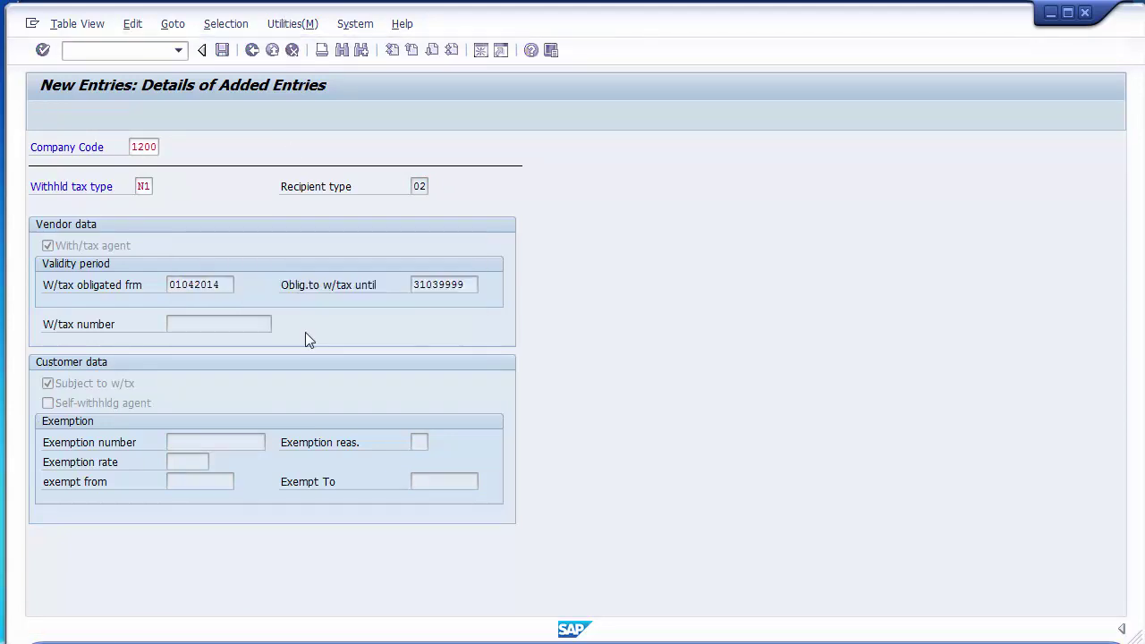
Change the new entry's withholding tax type to P1 (1099 Withholding Tax Type for Payment), save it, and return to the list.
left_click(141, 186)
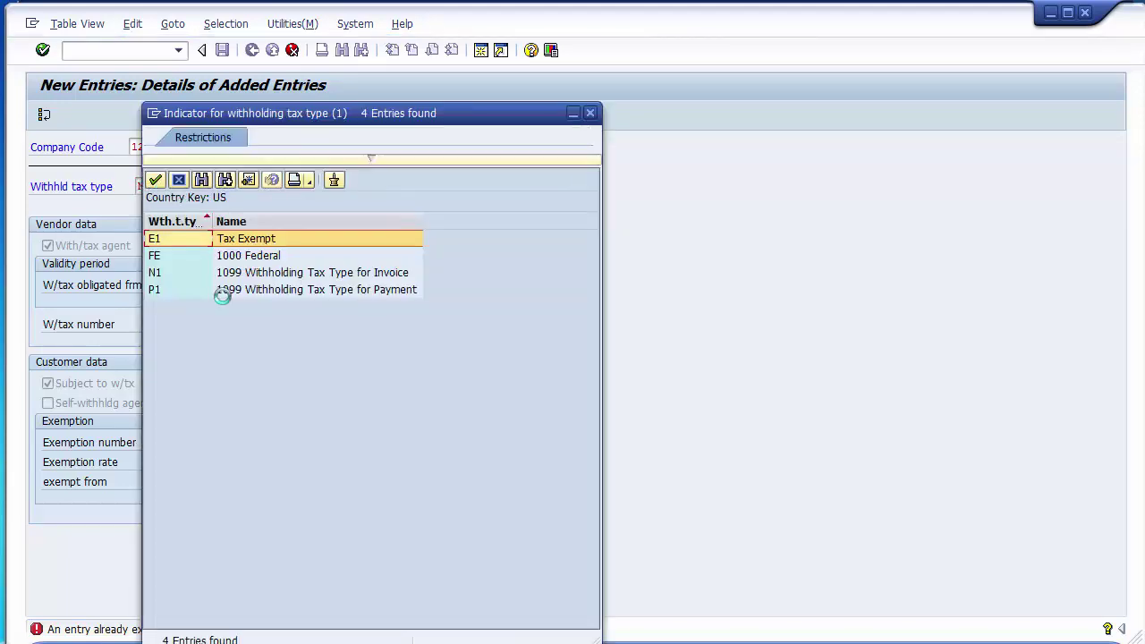
double_click(168, 290)
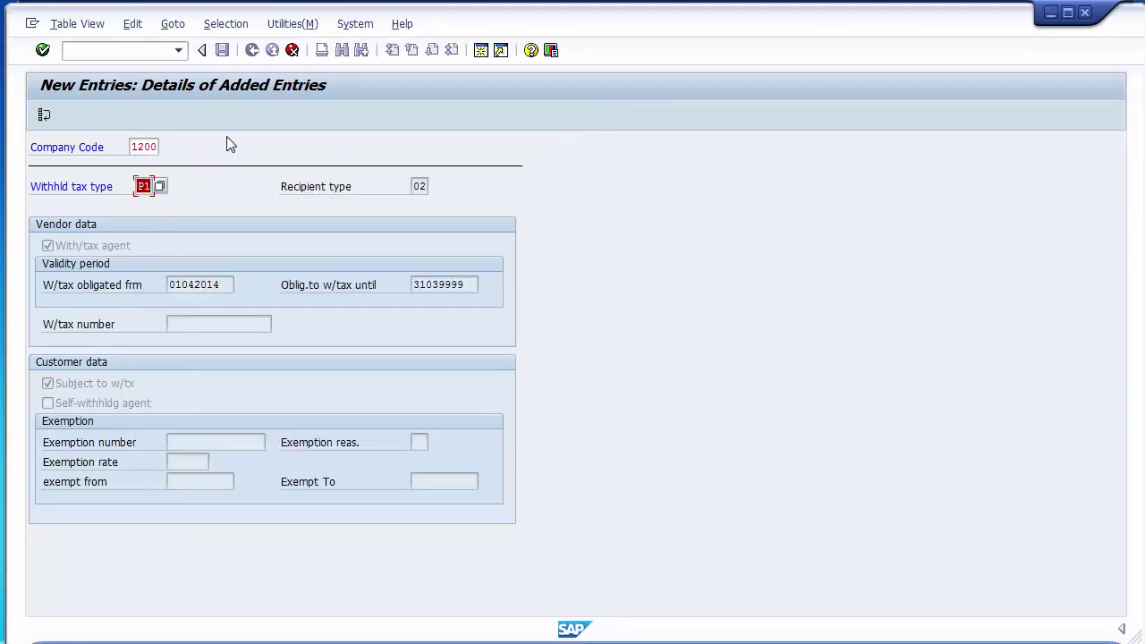
key("Return")
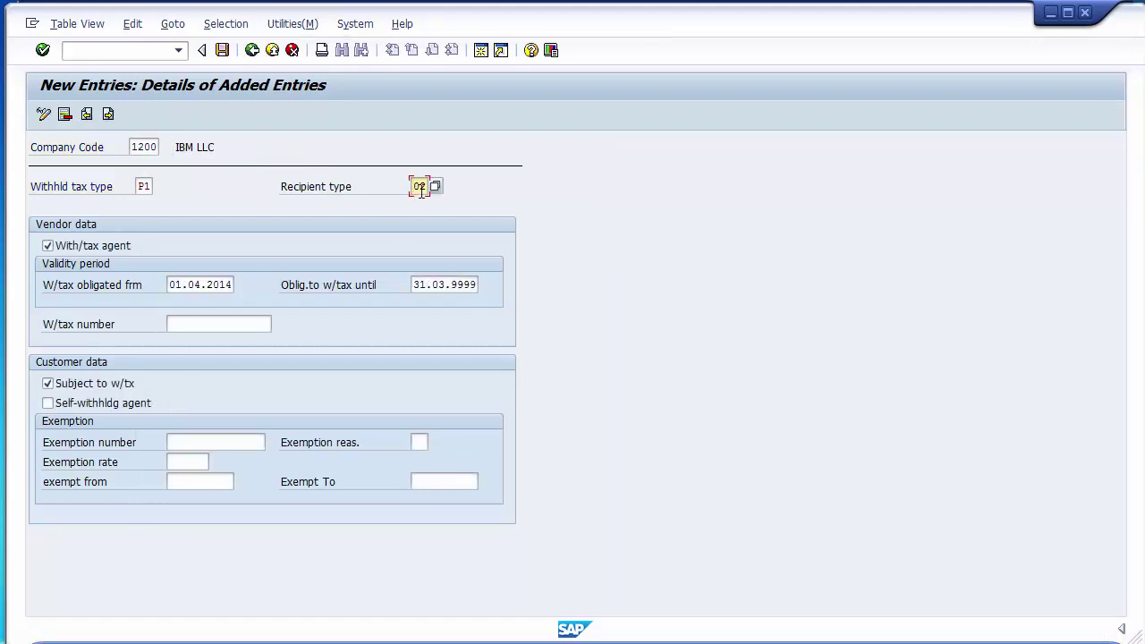
left_click(223, 50)
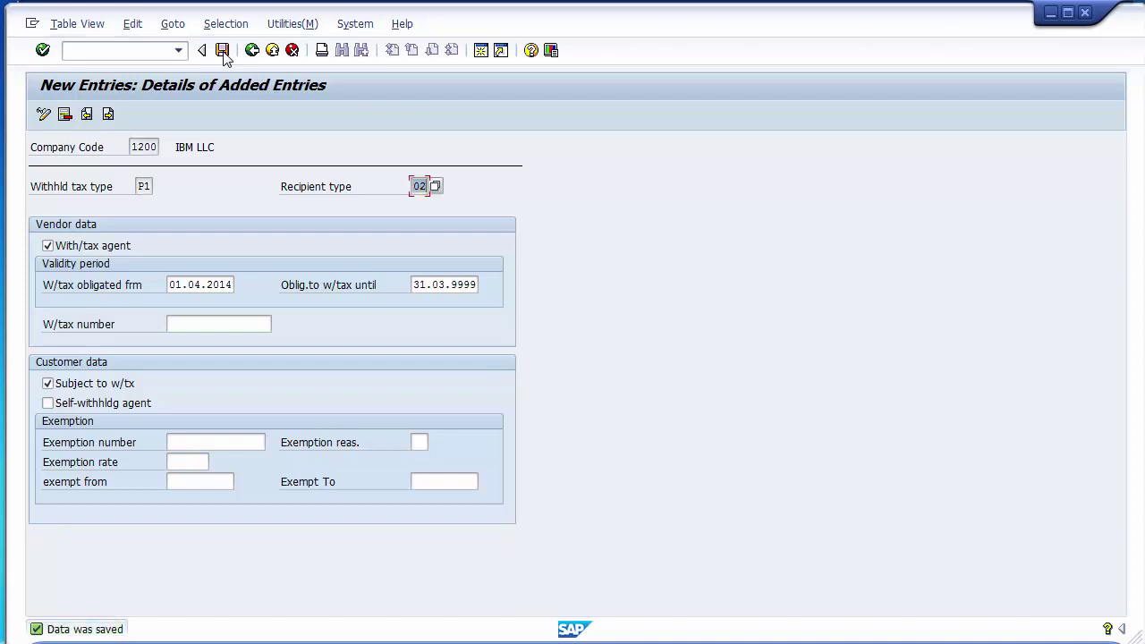
left_click(252, 50)
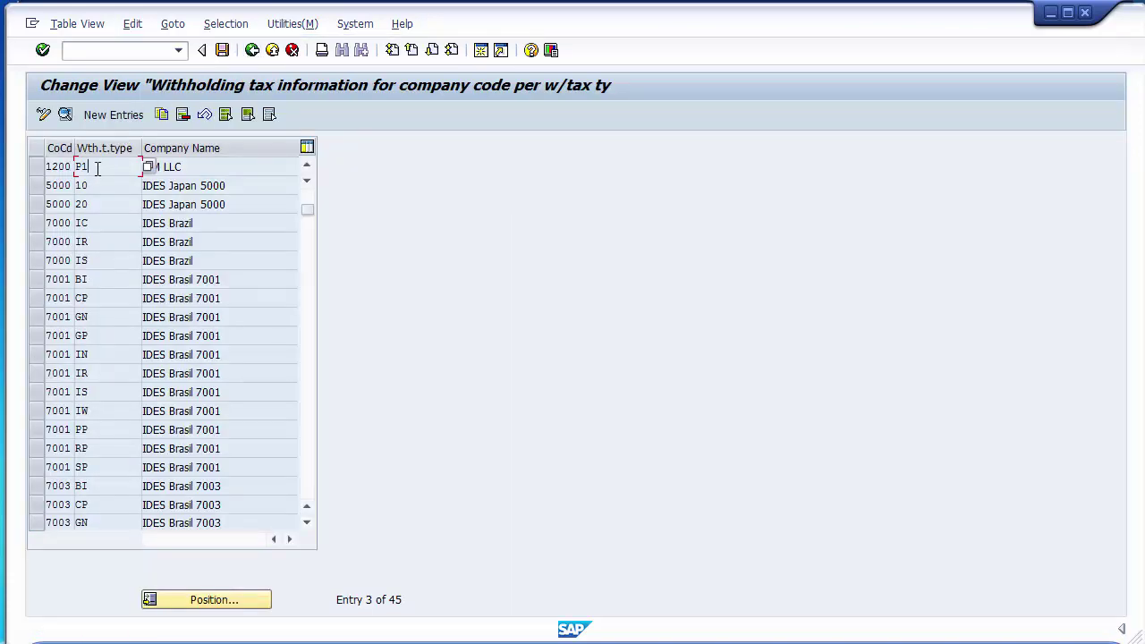
Open company code 1200's N1 assignment to check its details, and return to the list.
left_click(307, 169)
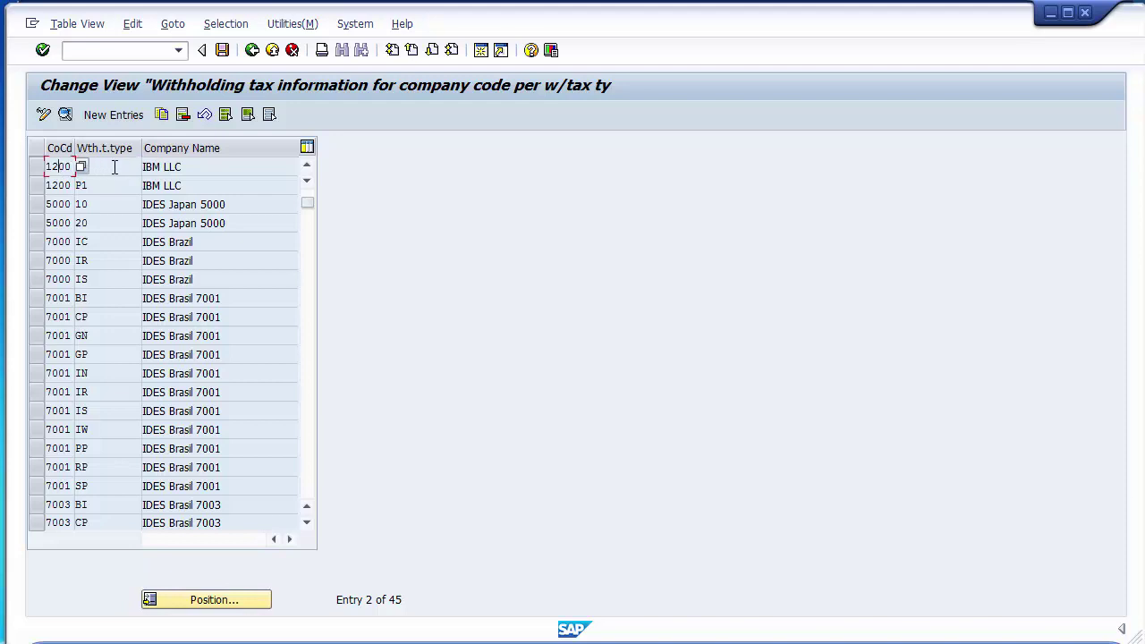
left_click(222, 50)
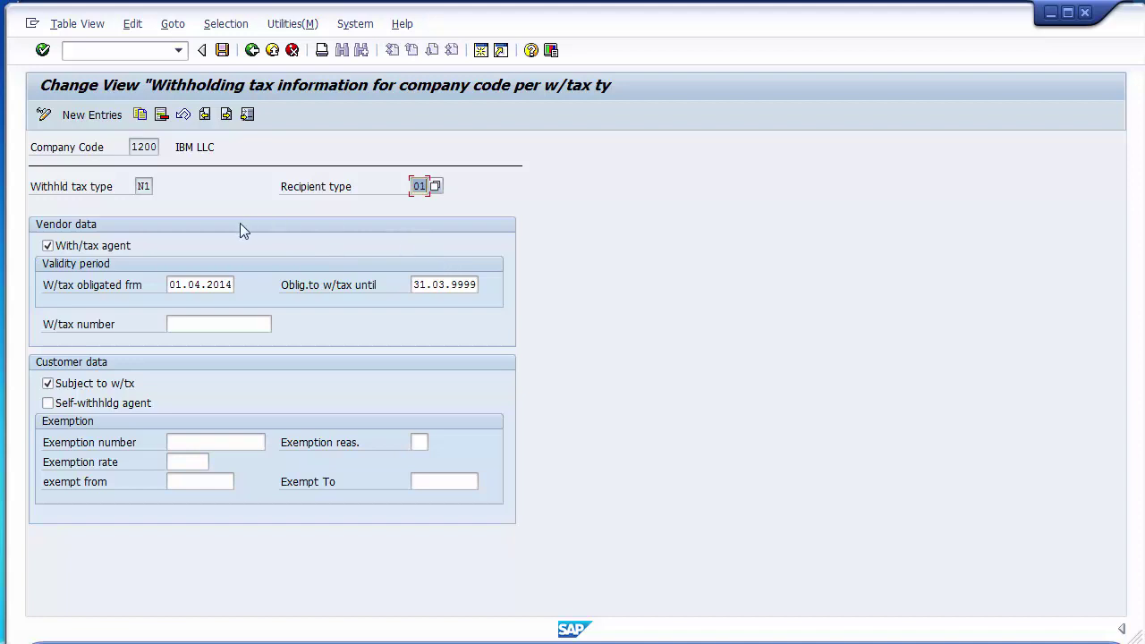
left_click(252, 50)
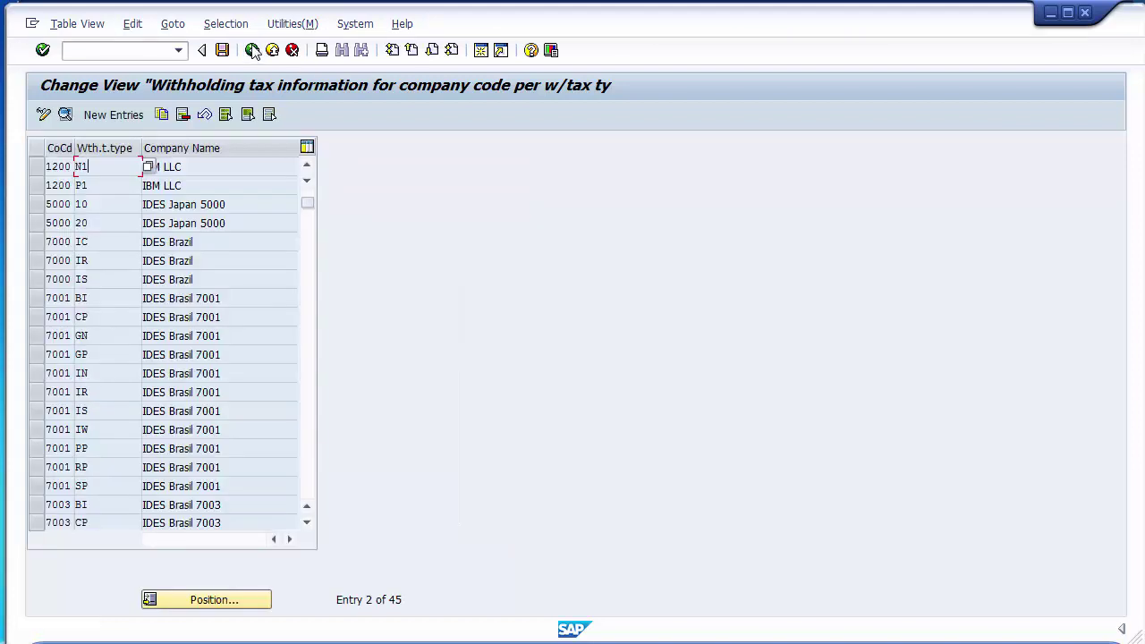
Switch to the Withholding Tax presentation in PowerPoint and read the menu path on the Activate Extended Withholding Tax slide.
mouse_move(279, 640)
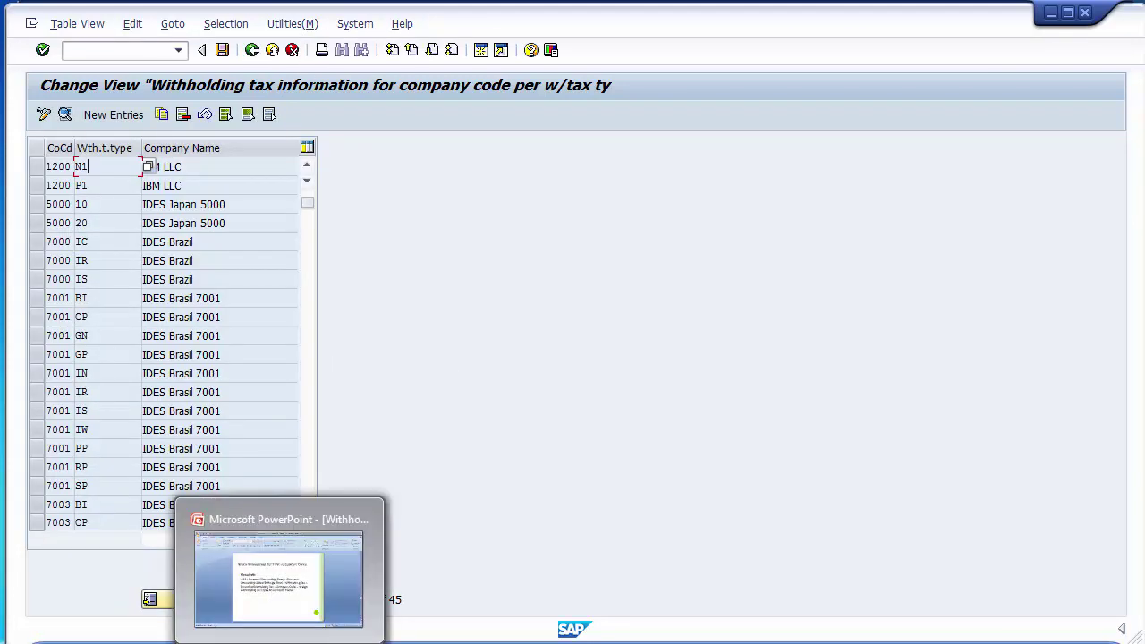
left_click(279, 577)
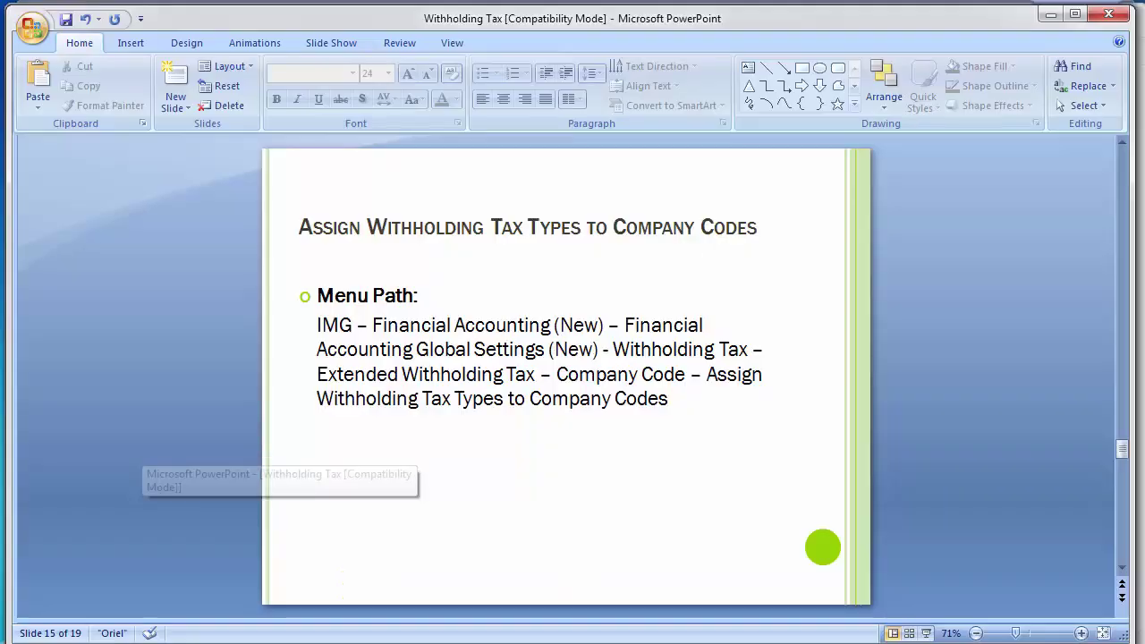
key("Page_Up")
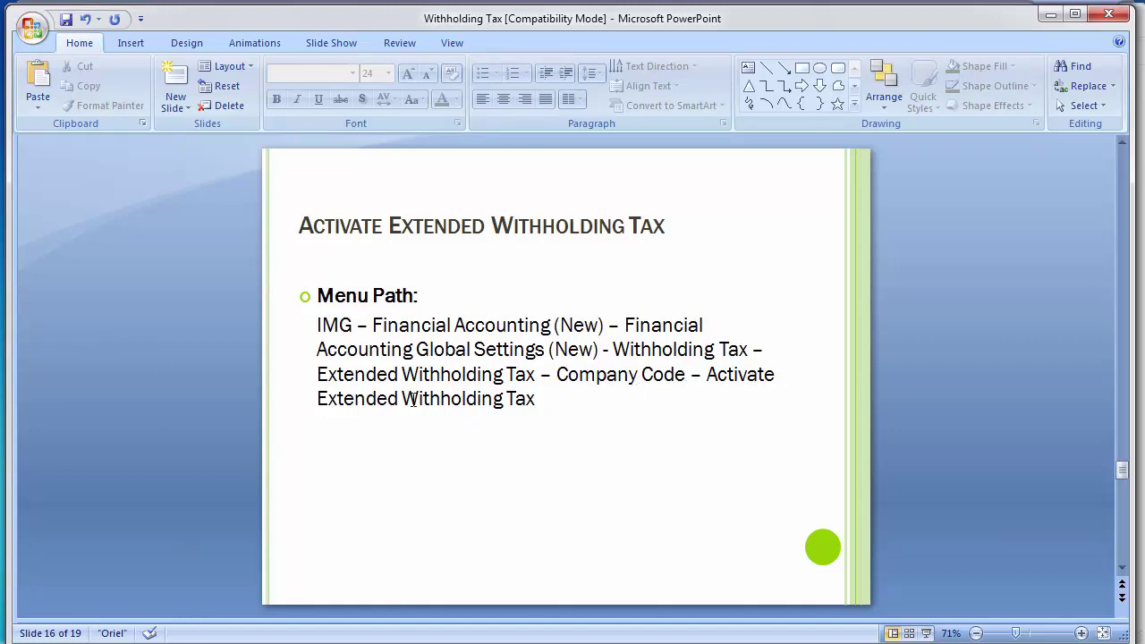
mouse_move(250, 640)
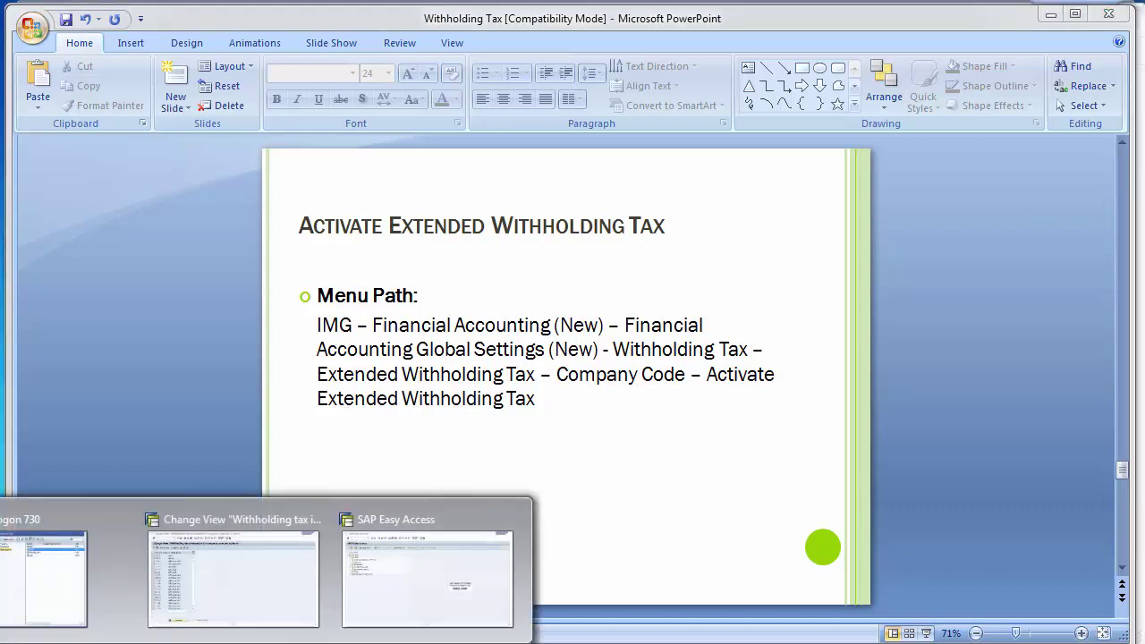
Switch back to SAP, leave the assignment list, and open the Activate Extended Withholding Tax activity in the IMG.
left_click(215, 590)
left_click(253, 50)
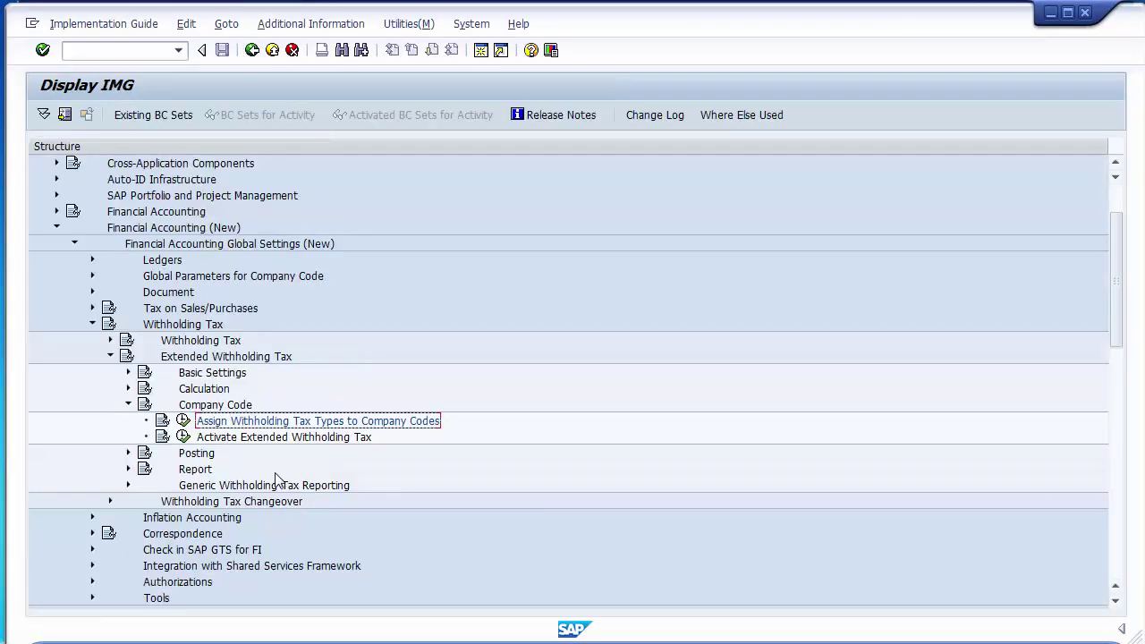
left_click(225, 440)
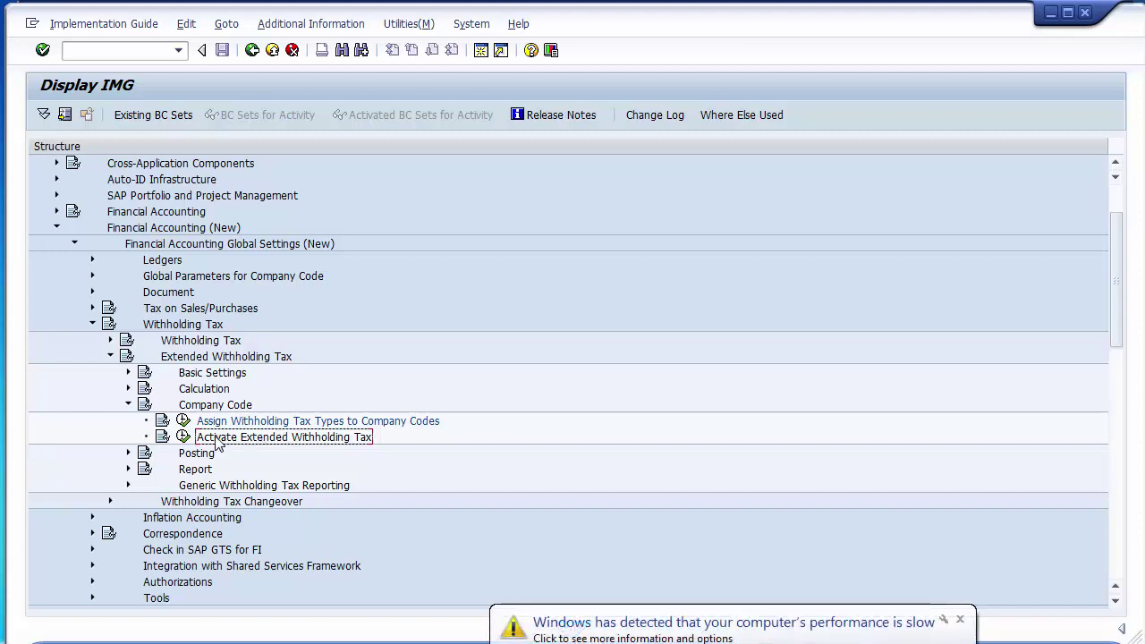
left_click(184, 438)
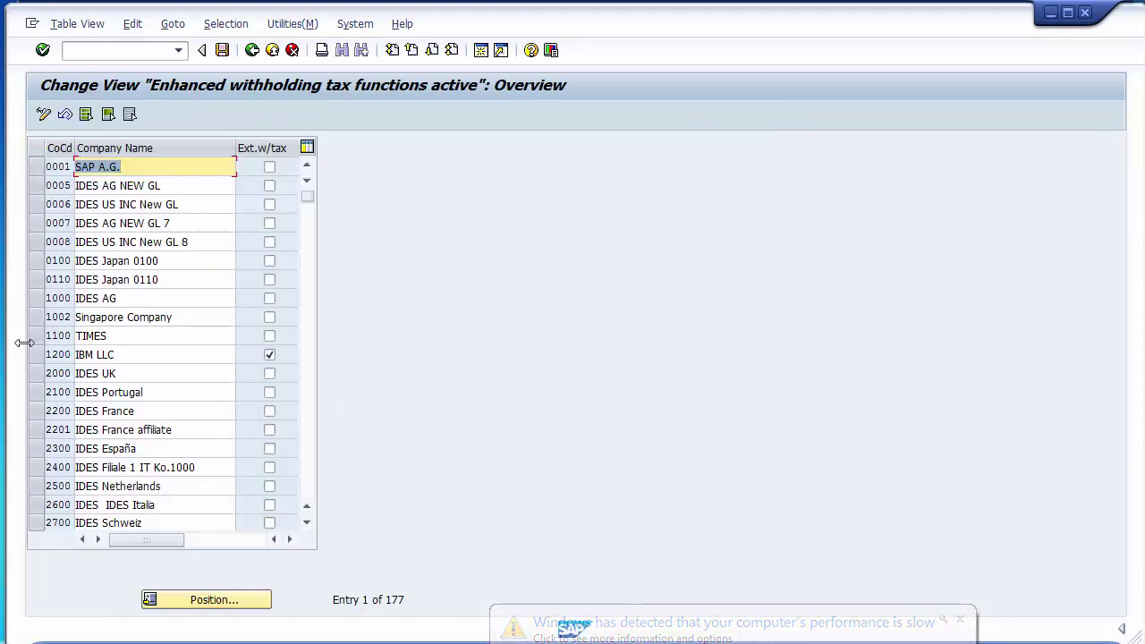
Mark extended withholding tax as active for company code 1200 (IBM LLC), save, and return to the IMG.
left_click(273, 356)
left_click(274, 357)
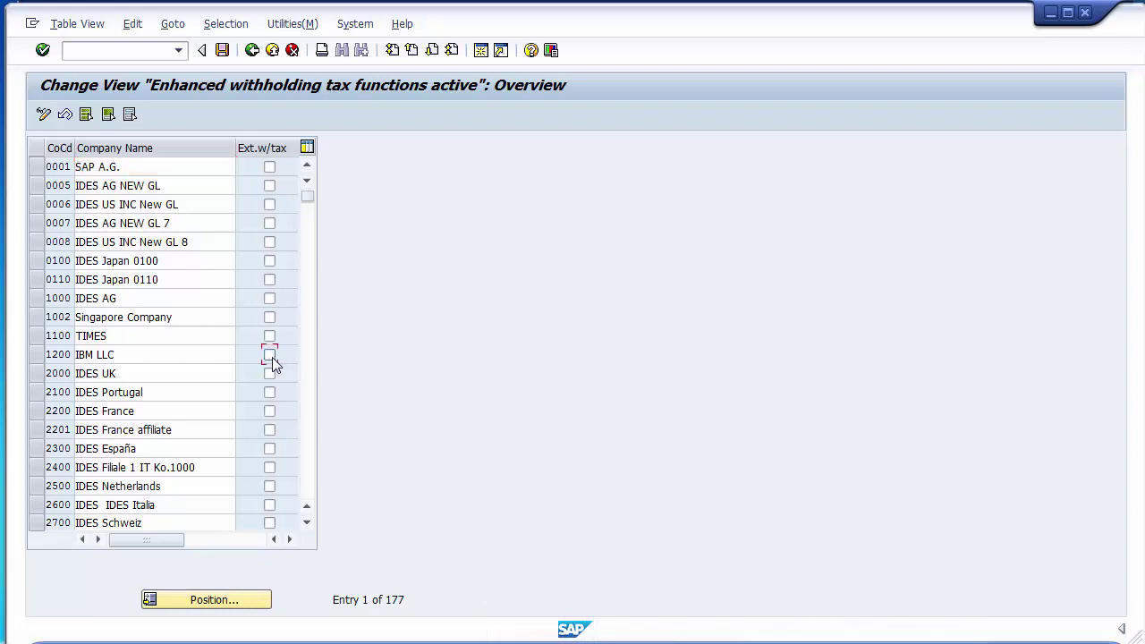
left_click(171, 357)
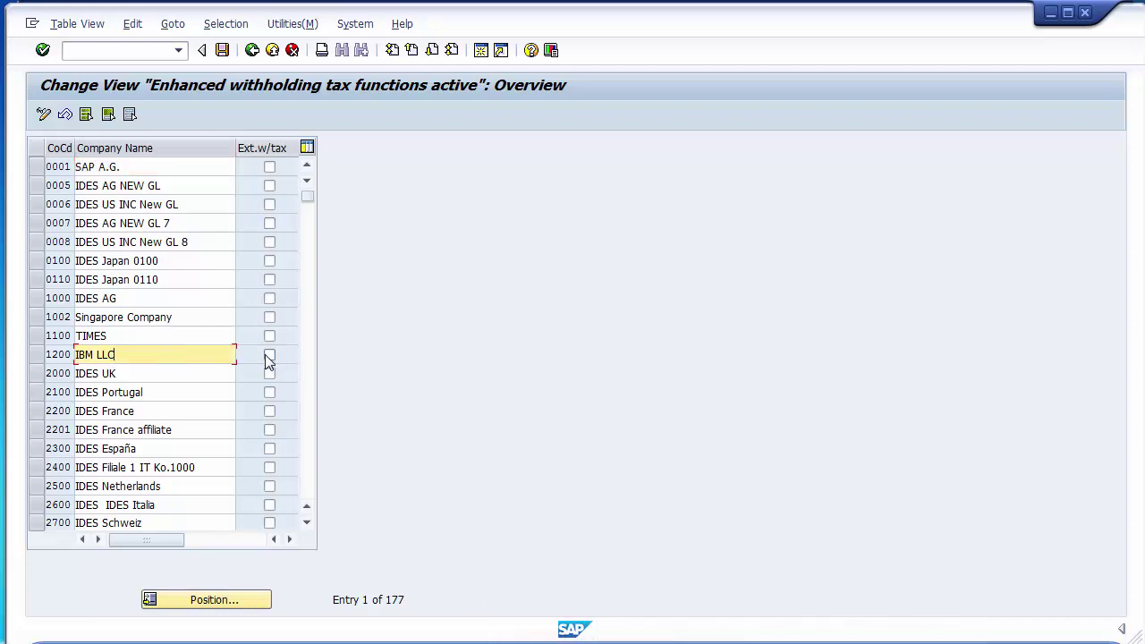
left_click(270, 359)
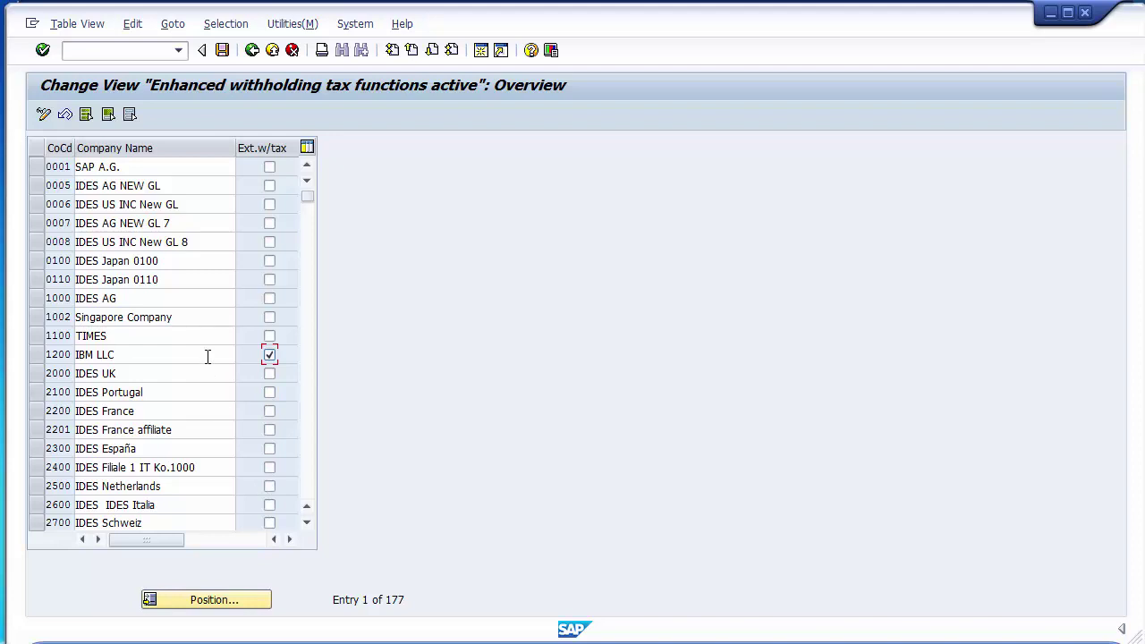
left_click(39, 356)
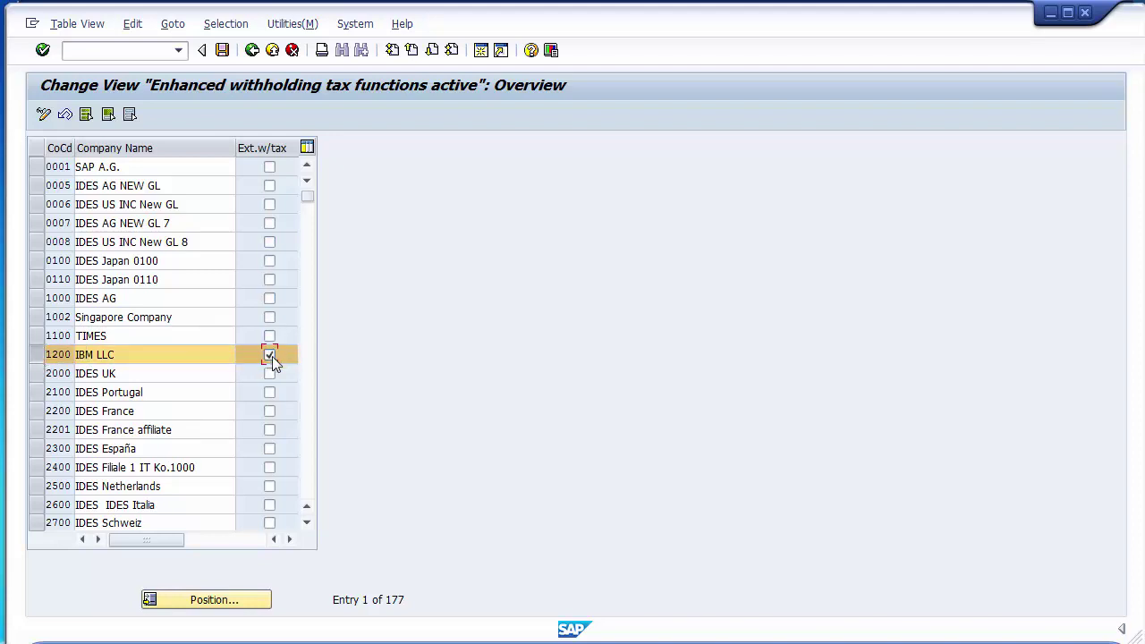
left_click(222, 52)
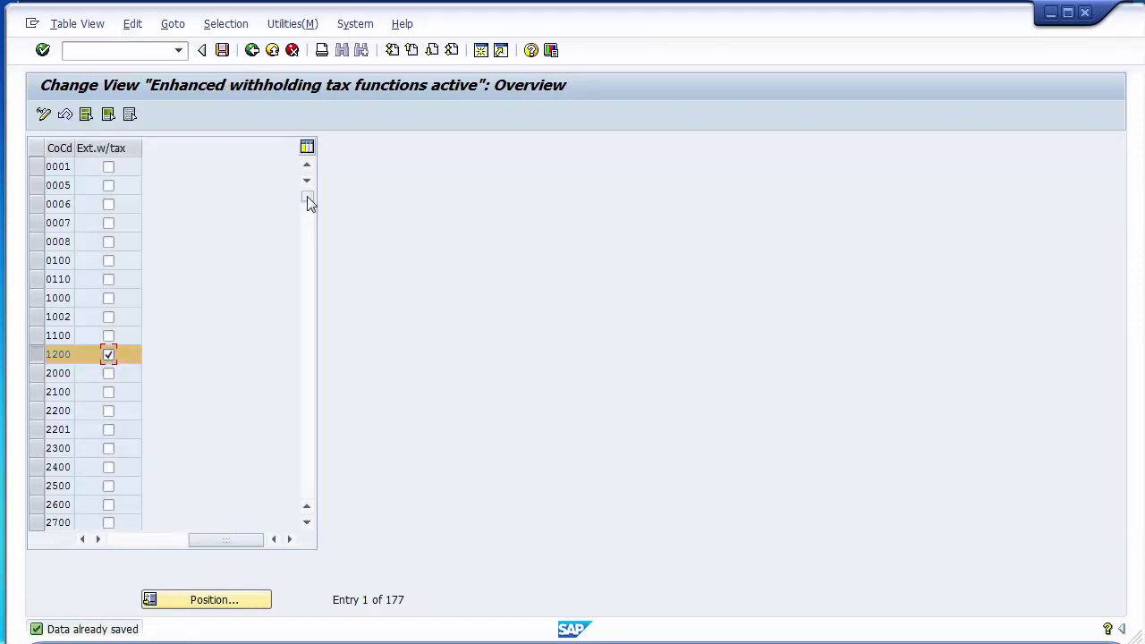
left_click(253, 51)
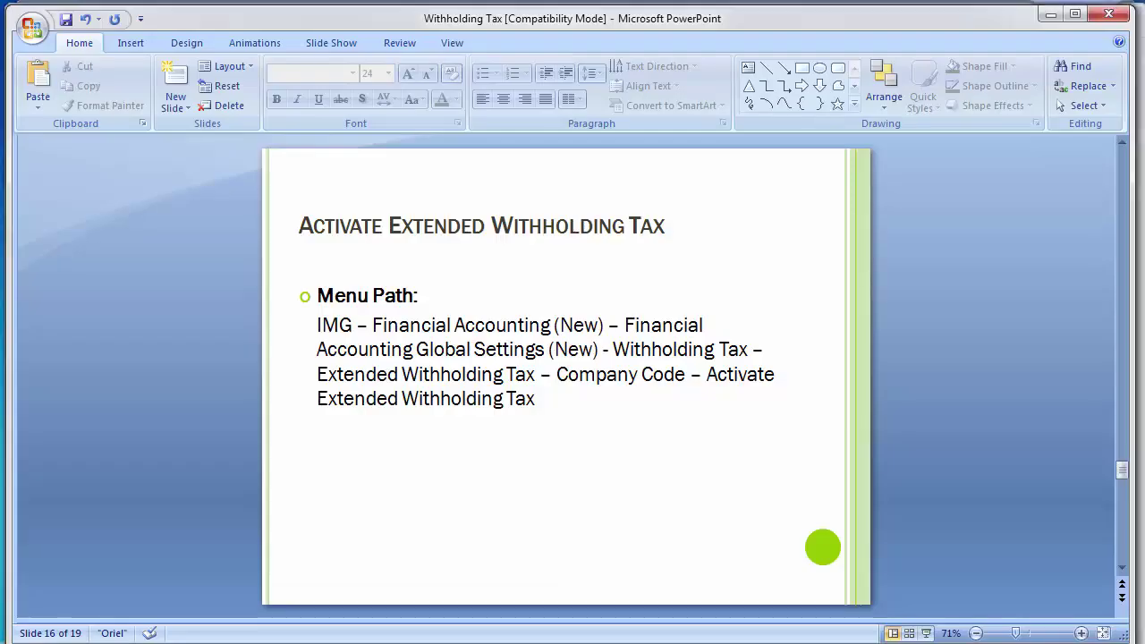
Read the Assign Accounts for Withholding Tax slide in PowerPoint, and start transaction FS00 back in SAP with /nfs00.
scroll(143, 373, "down", 2)
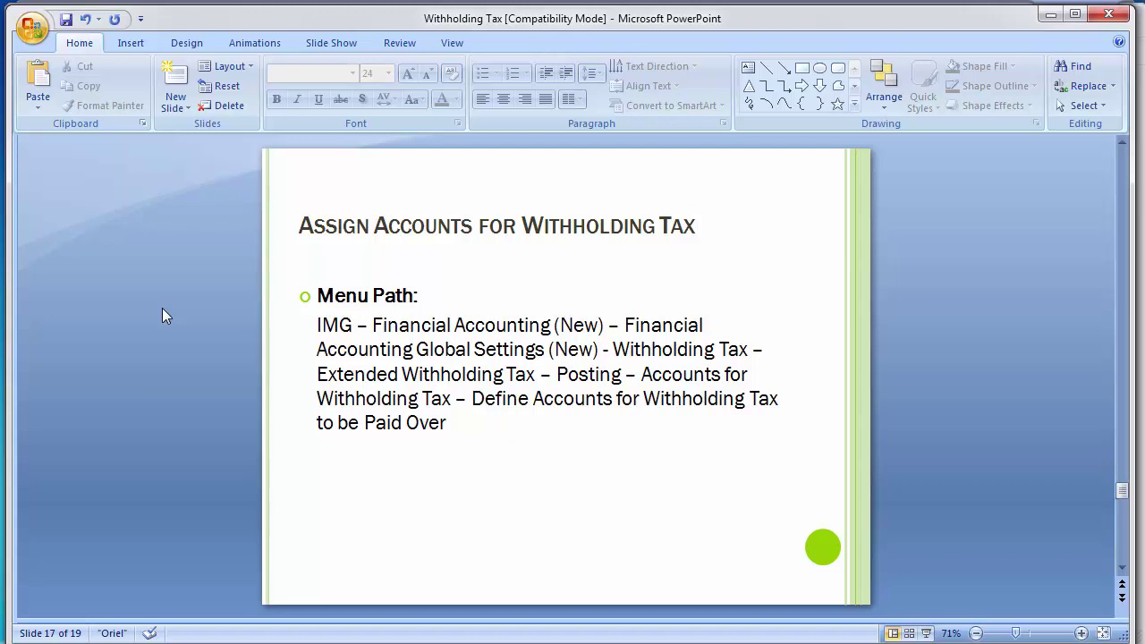
type(".")
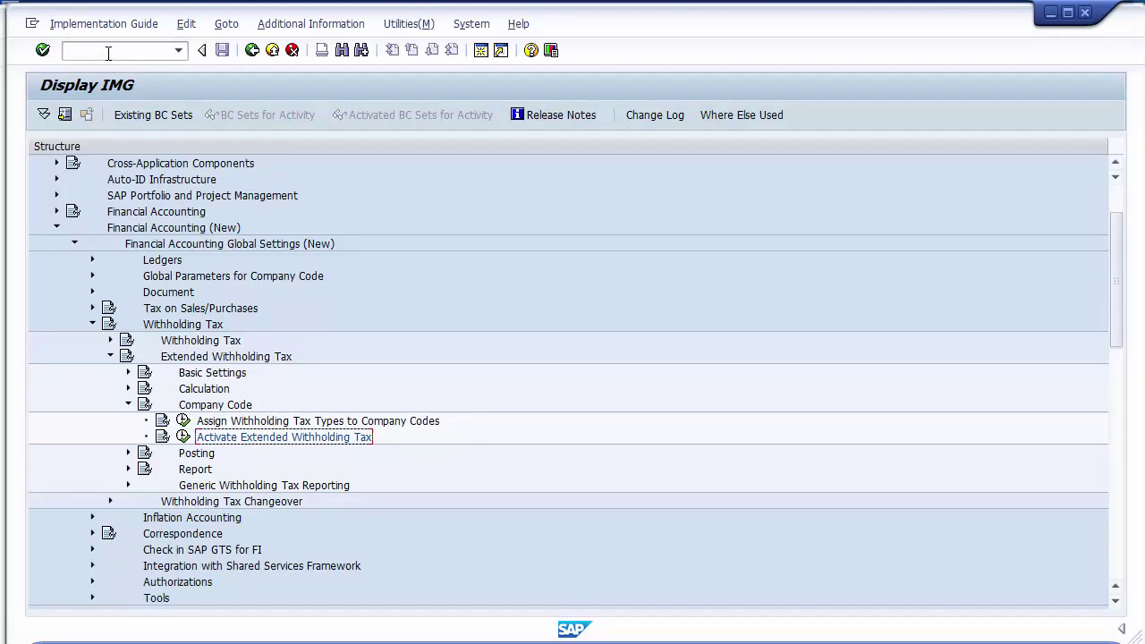
left_click(108, 51)
type("/fs00")
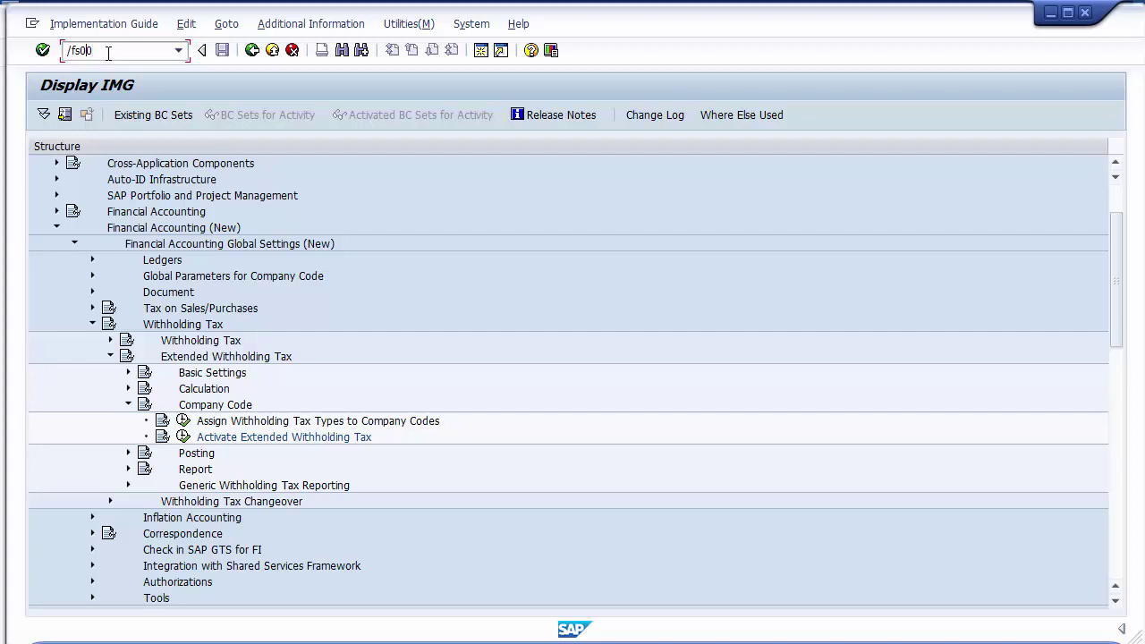
type("n")
key("Return")
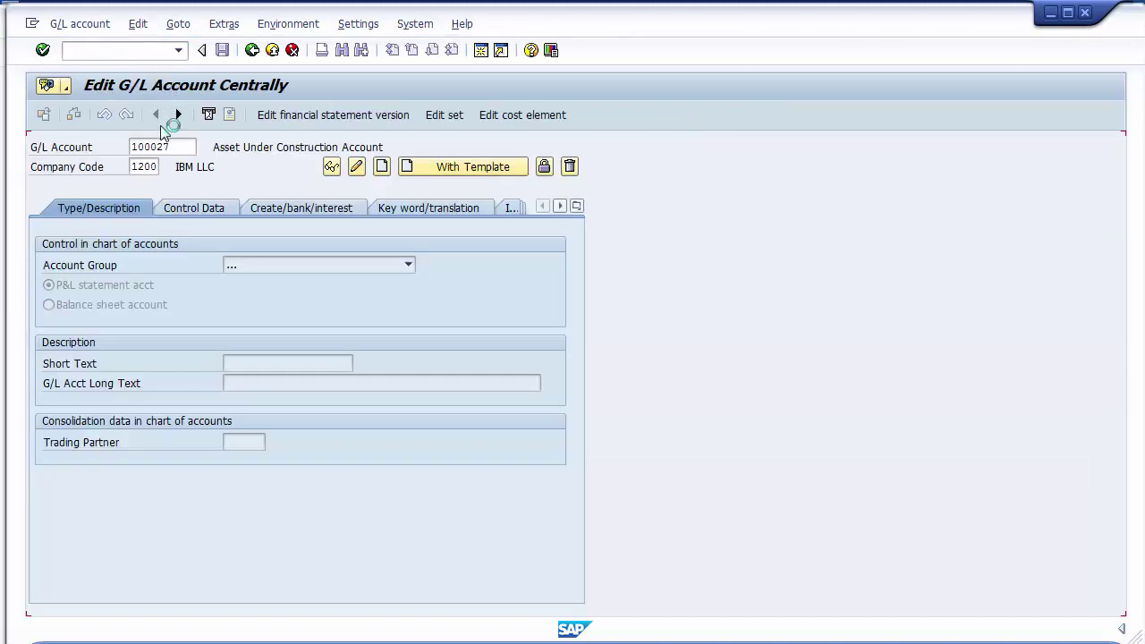
Look up the existing G/L accounts in chart of accounts 1000 and pick account 200004 (Salaray Payable A/C).
double_click(184, 152)
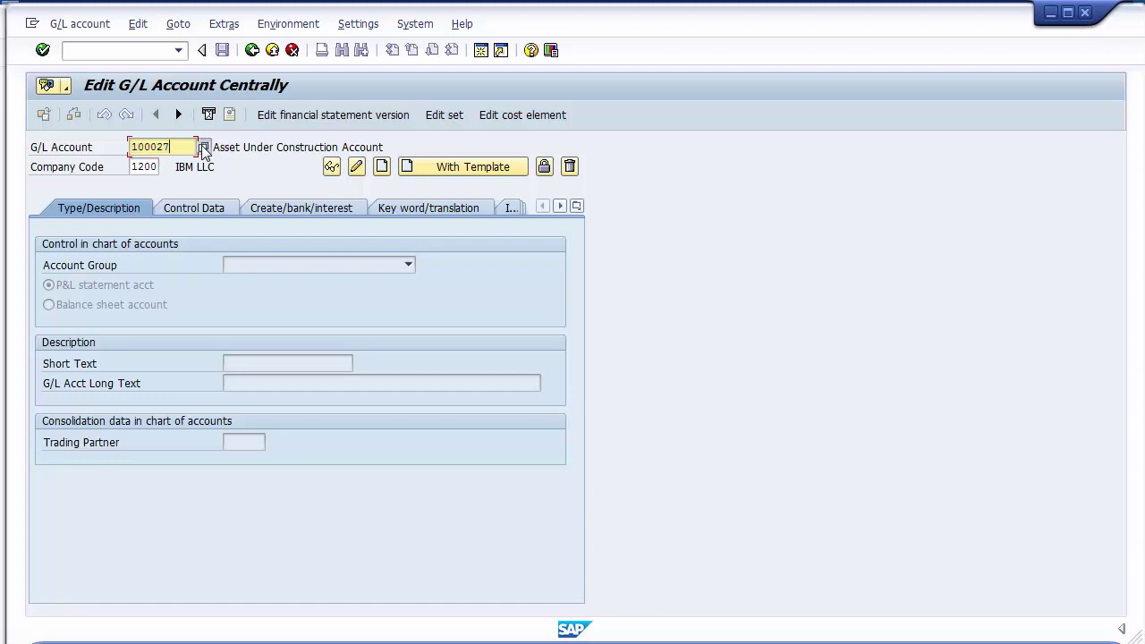
key("Return")
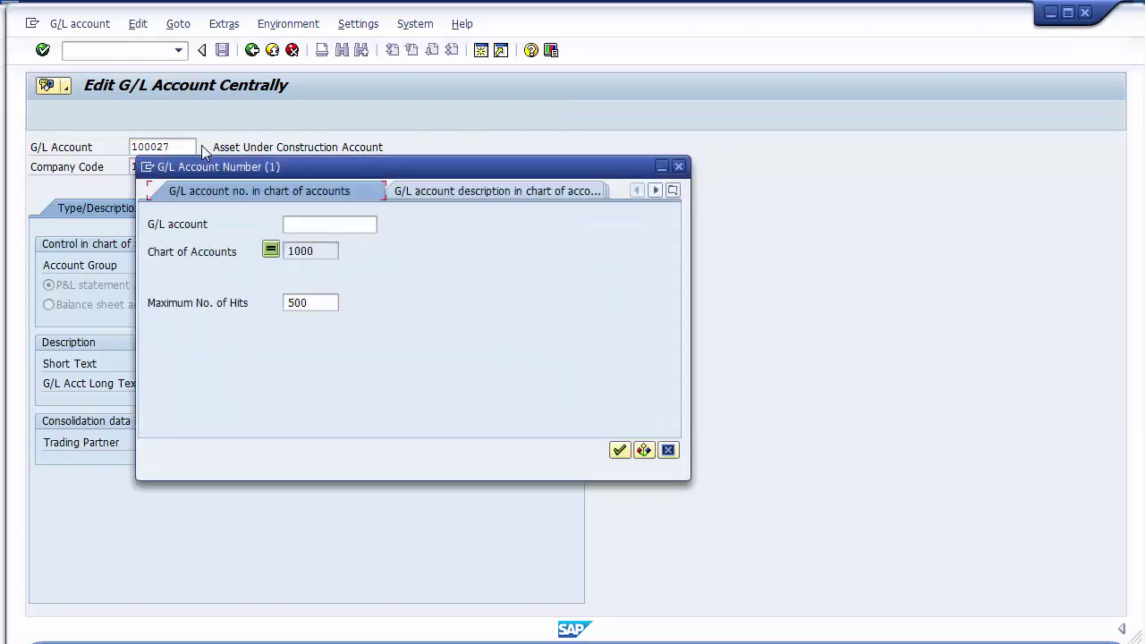
key("Return")
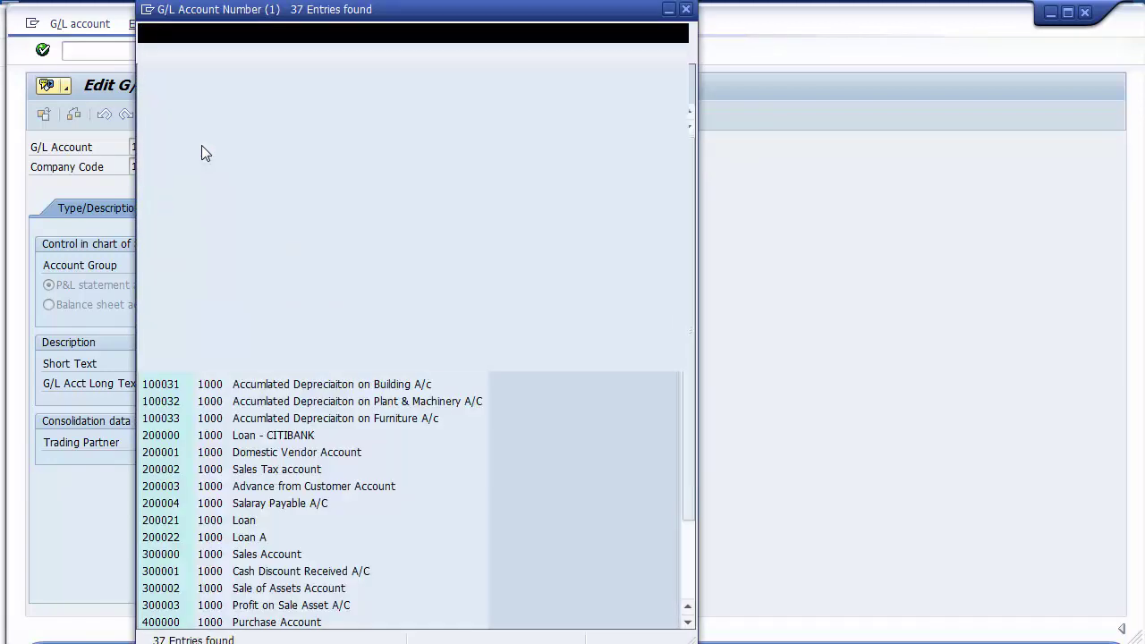
left_click(156, 439)
key("Down")
key("Down")
key("Down")
key("Down")
key("Down")
key("Down")
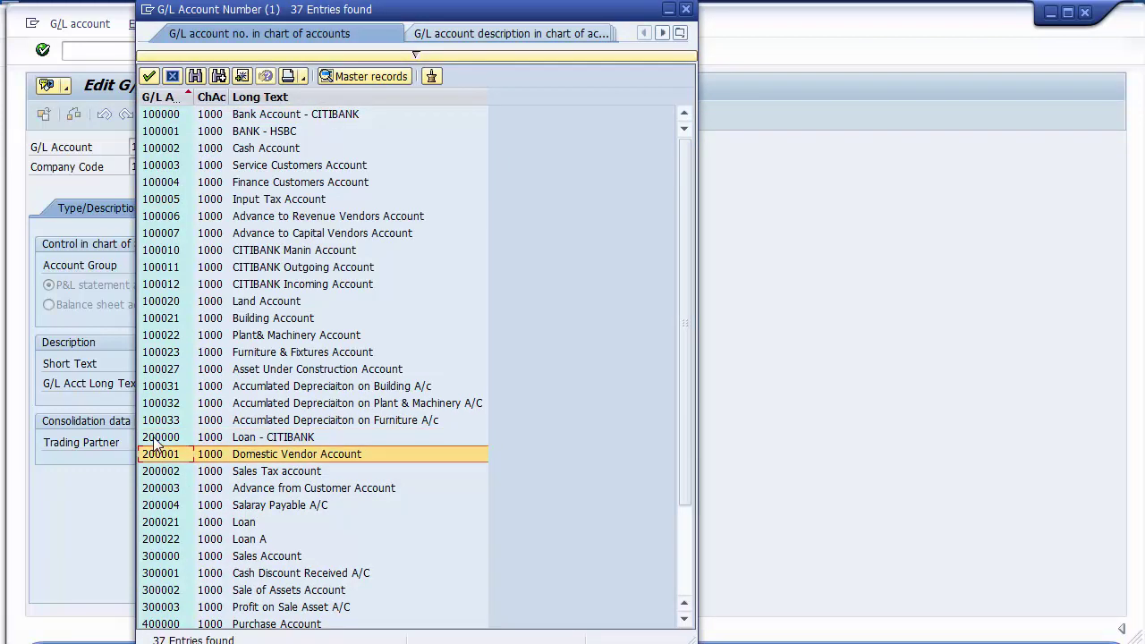
key("Up")
key("Up")
key("Up")
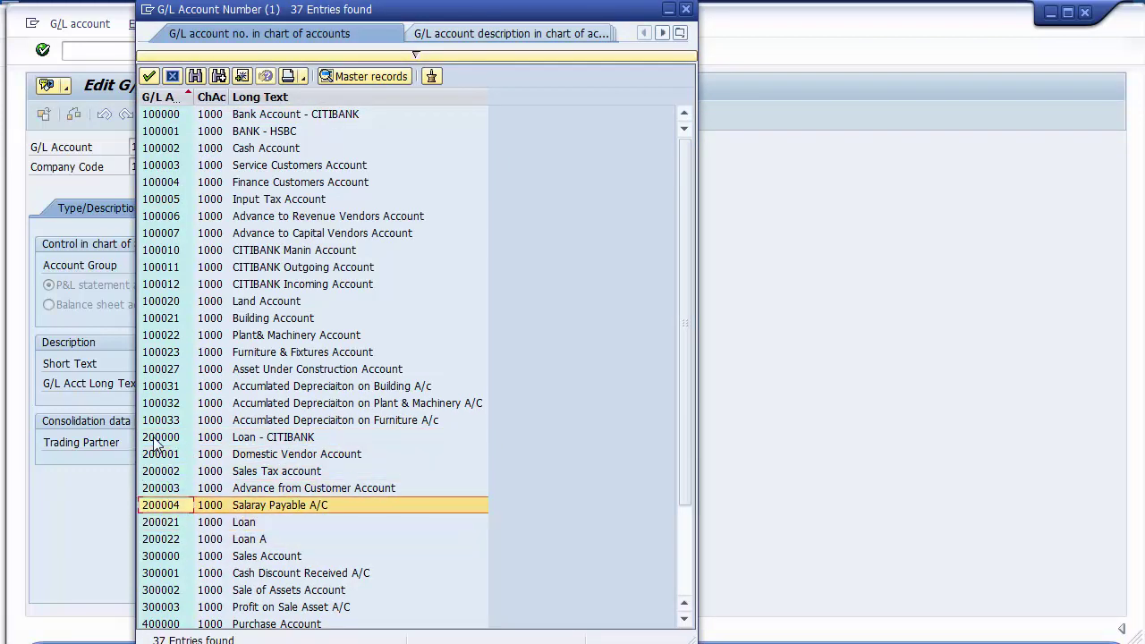
key("Down")
left_click(177, 522)
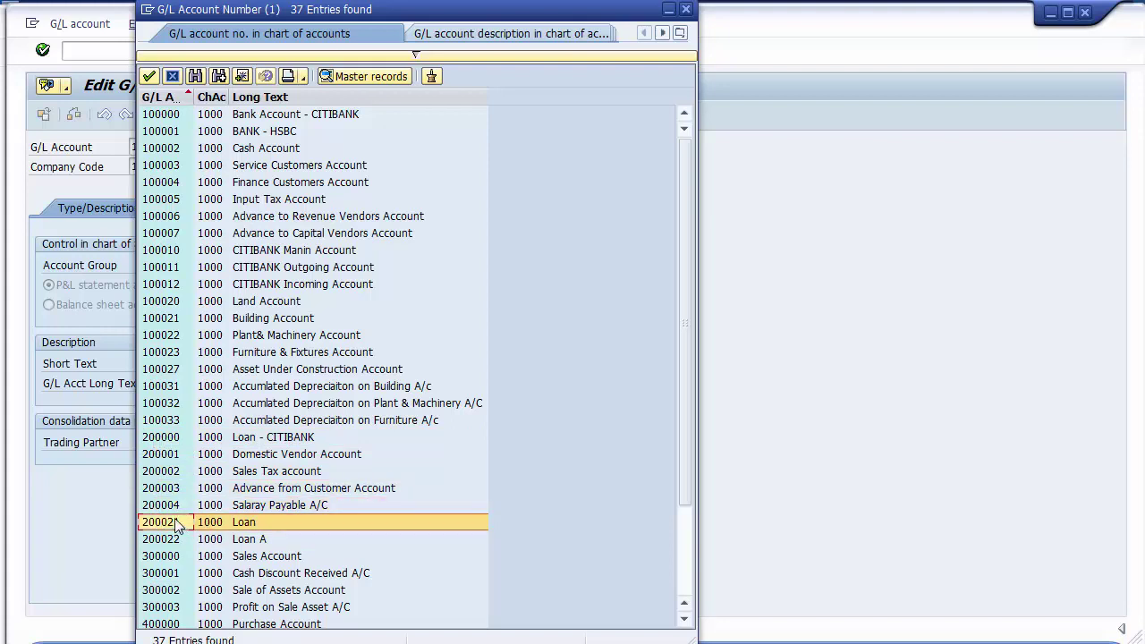
left_click(175, 509)
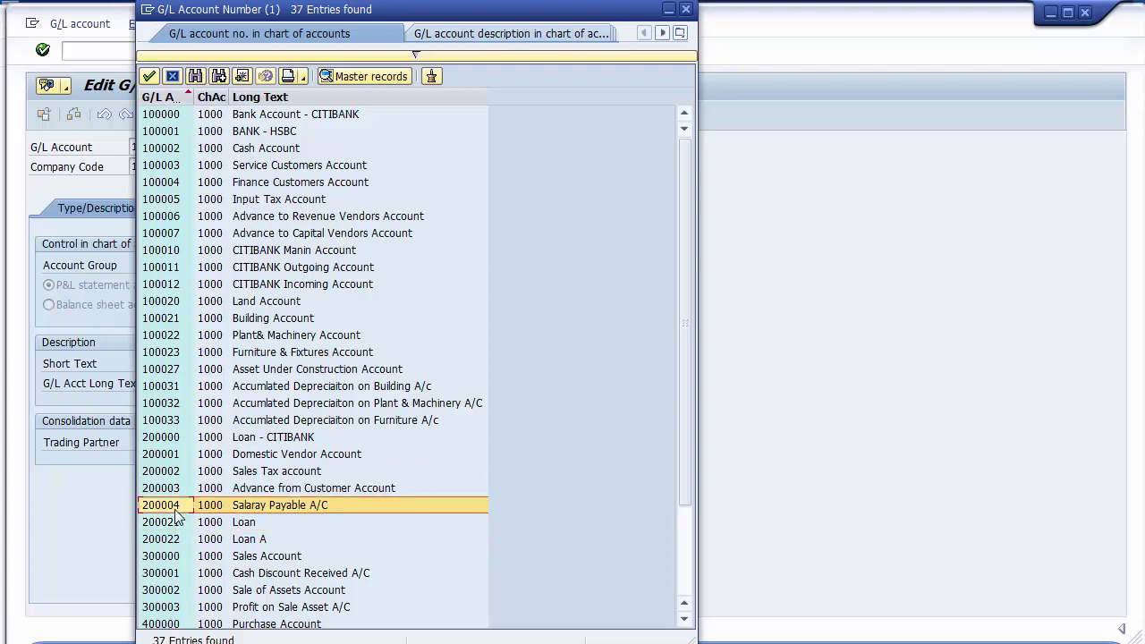
double_click(175, 509)
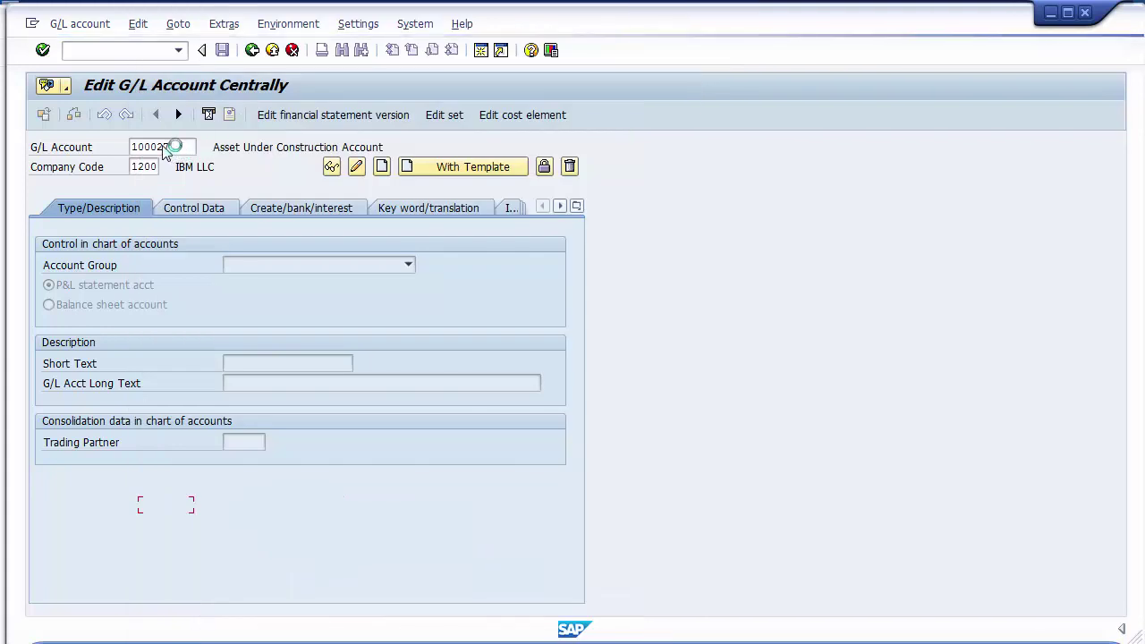
Change the G/L account number to 200005 and start creating it in company code 1200.
left_click(168, 148)
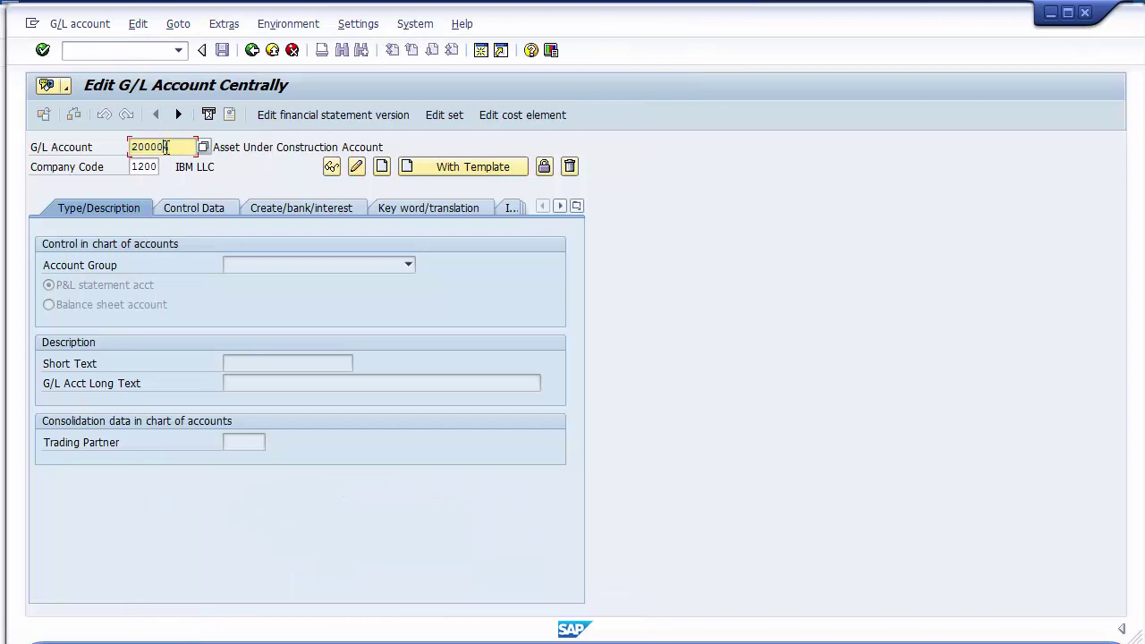
type("3")
key("BackSpace")
type("5")
left_click(382, 167)
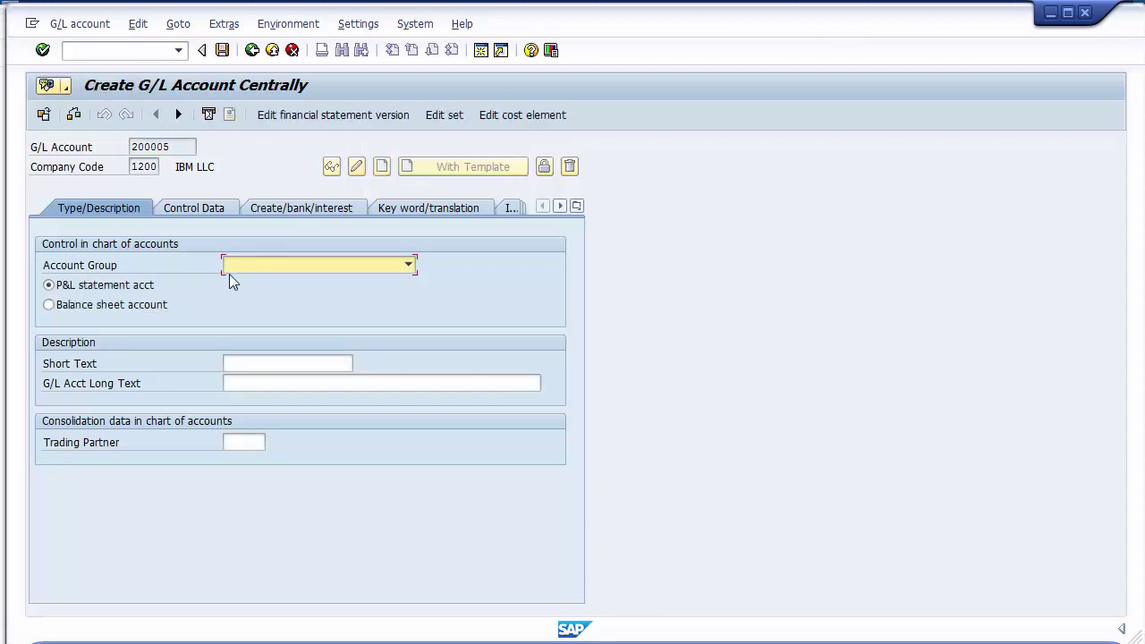
Assign the new G/L account to the Liablities account group and make it a balance sheet account.
left_click(244, 267)
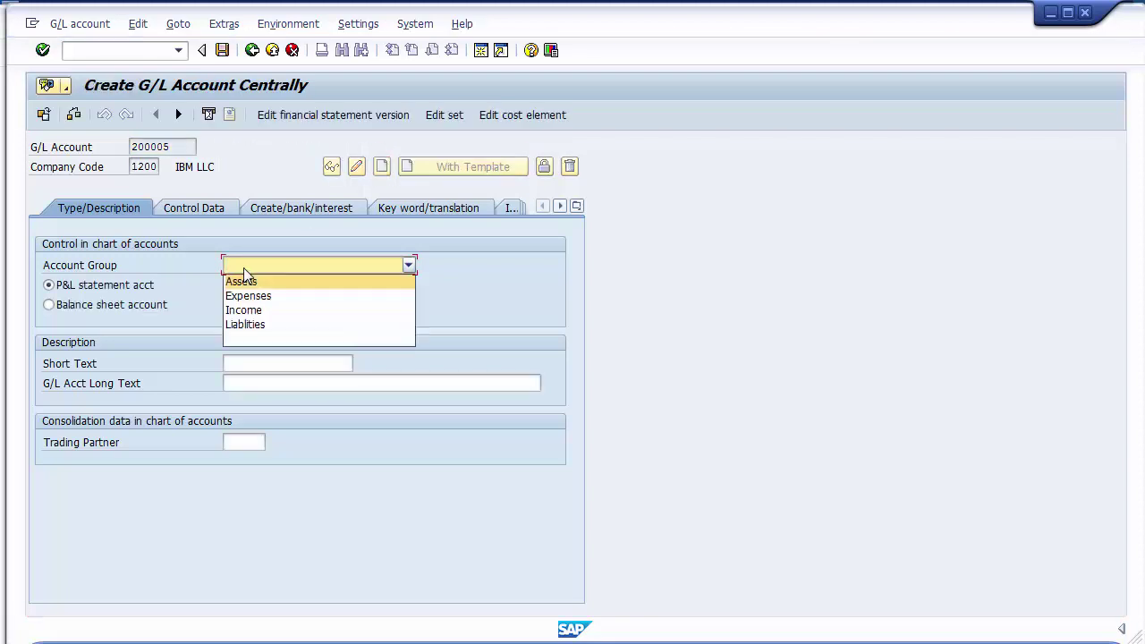
left_click(237, 326)
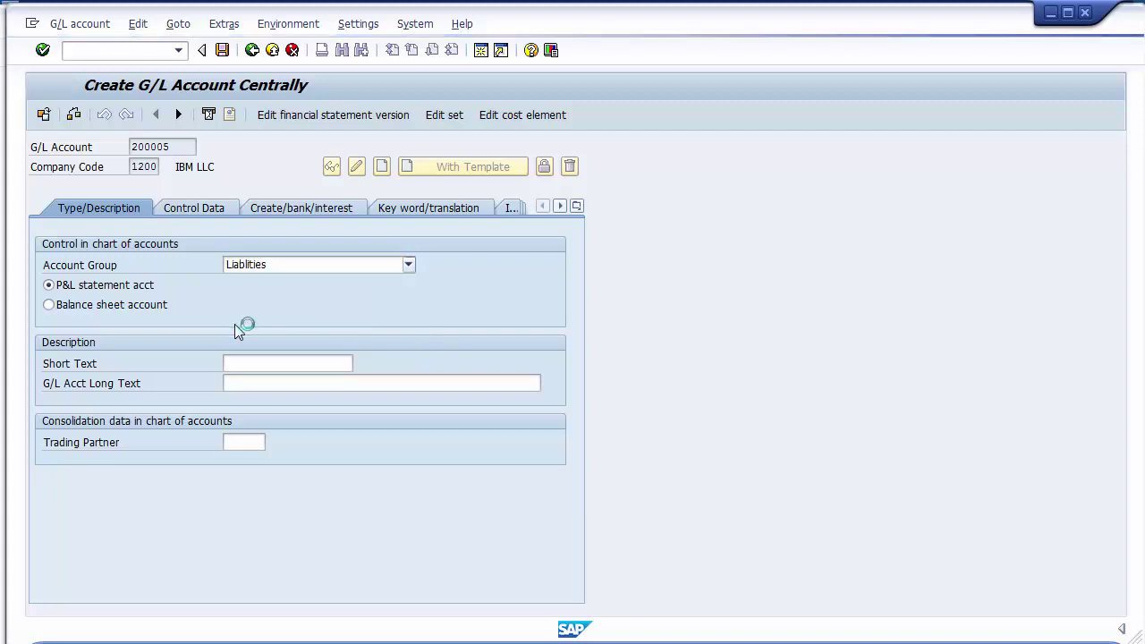
left_click(136, 306)
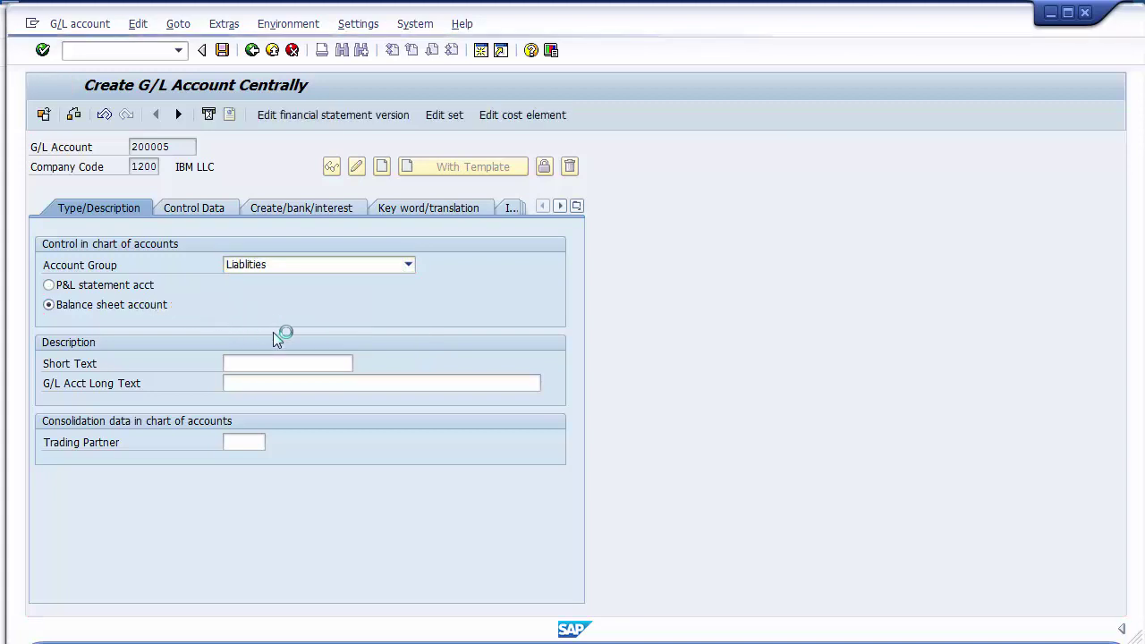
Describe the account with short text "Income Tax Withheld" and long text "Income Tax Withheld A/C".
left_click(257, 363)
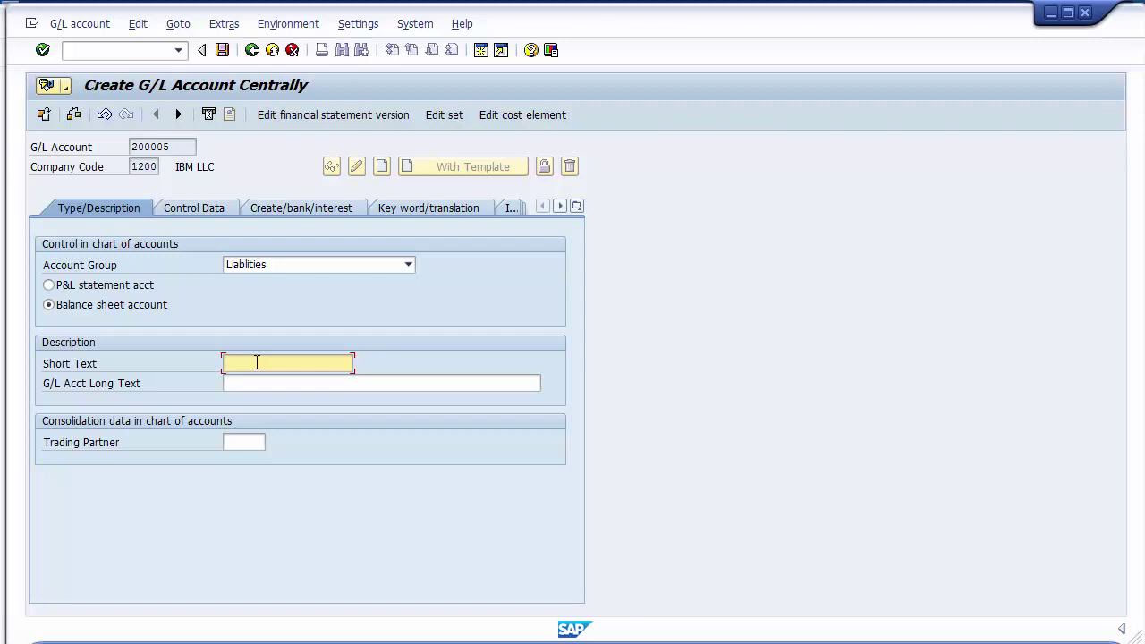
type("Income Tax Withheld")
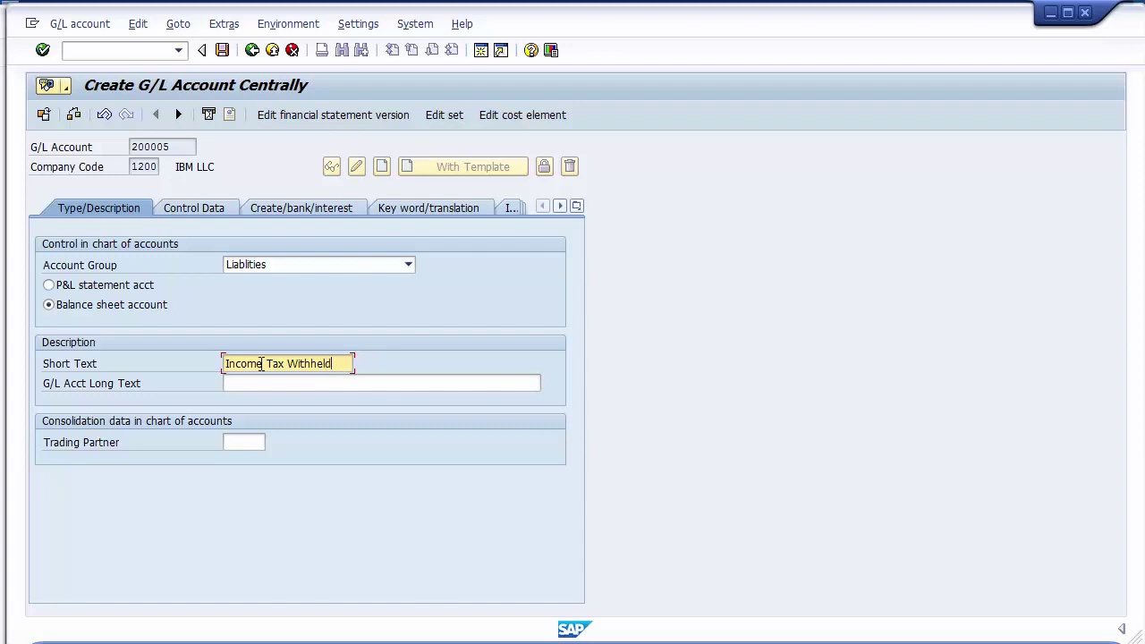
left_click_drag(340, 363, 195, 380)
key("ctrl+c")
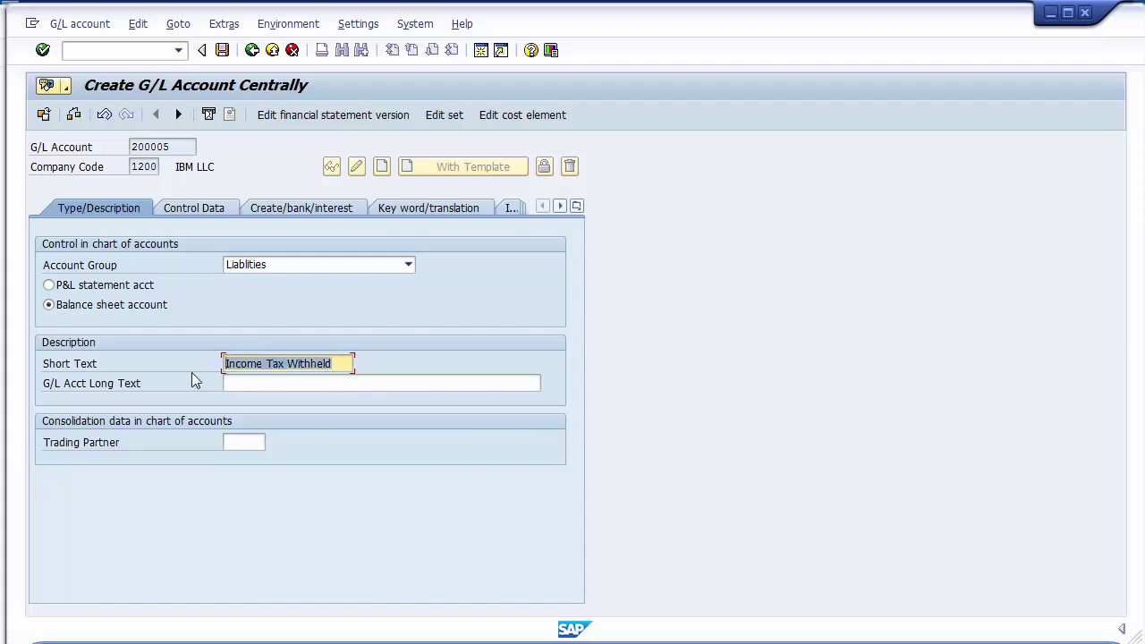
left_click(297, 385)
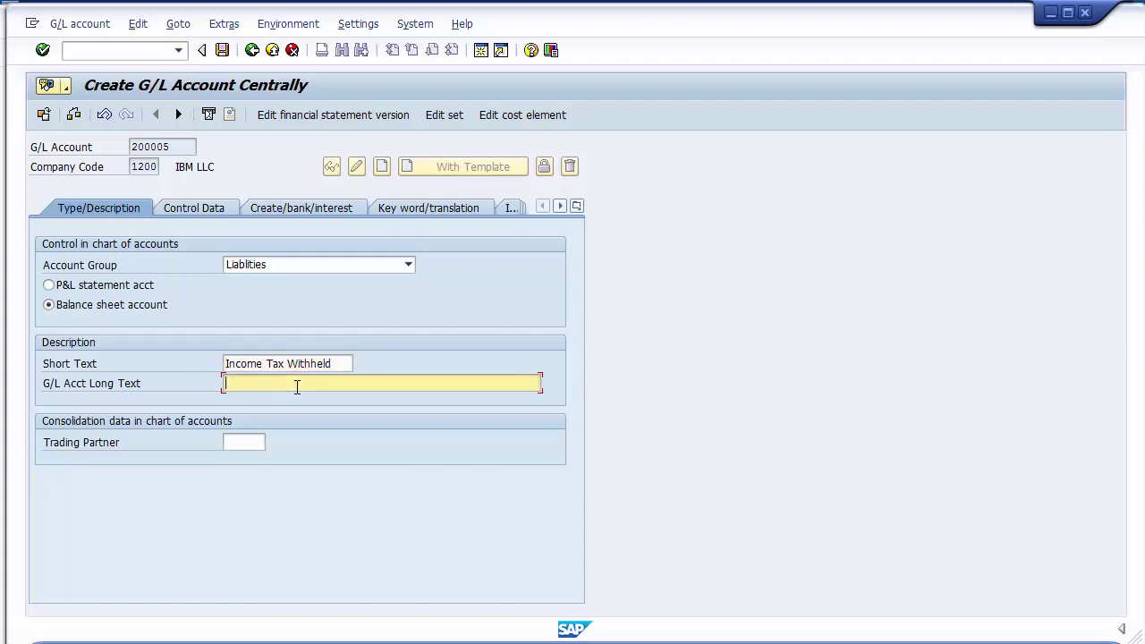
key("ctrl+v")
type("A/C")
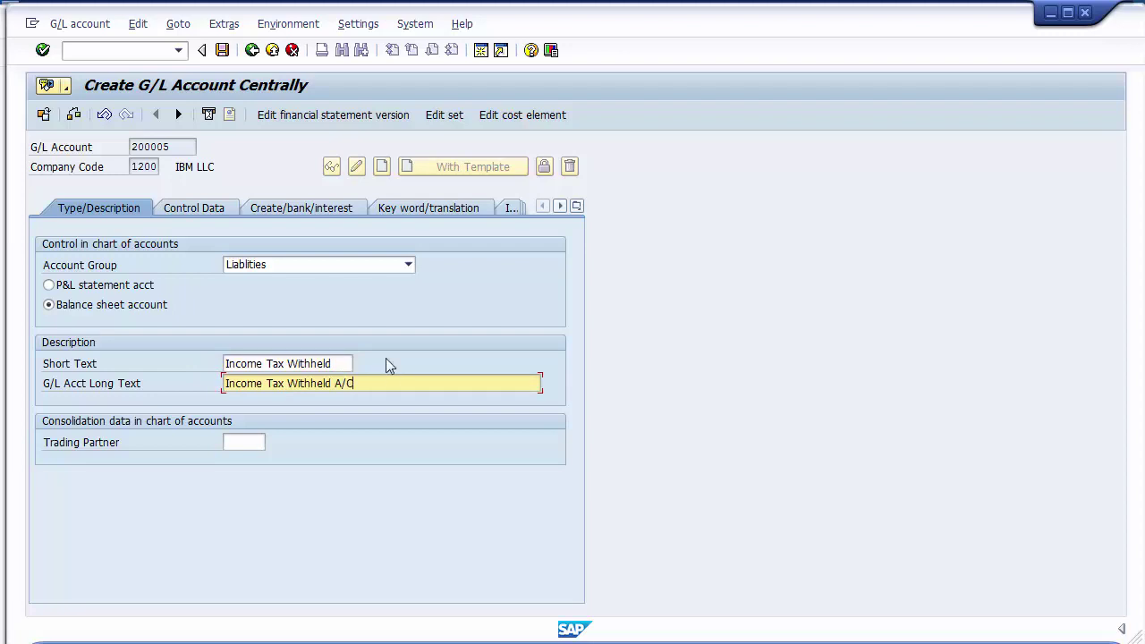
In the account's control data, set tax category * and enable posting without tax, open item management and line item display.
left_click(188, 211)
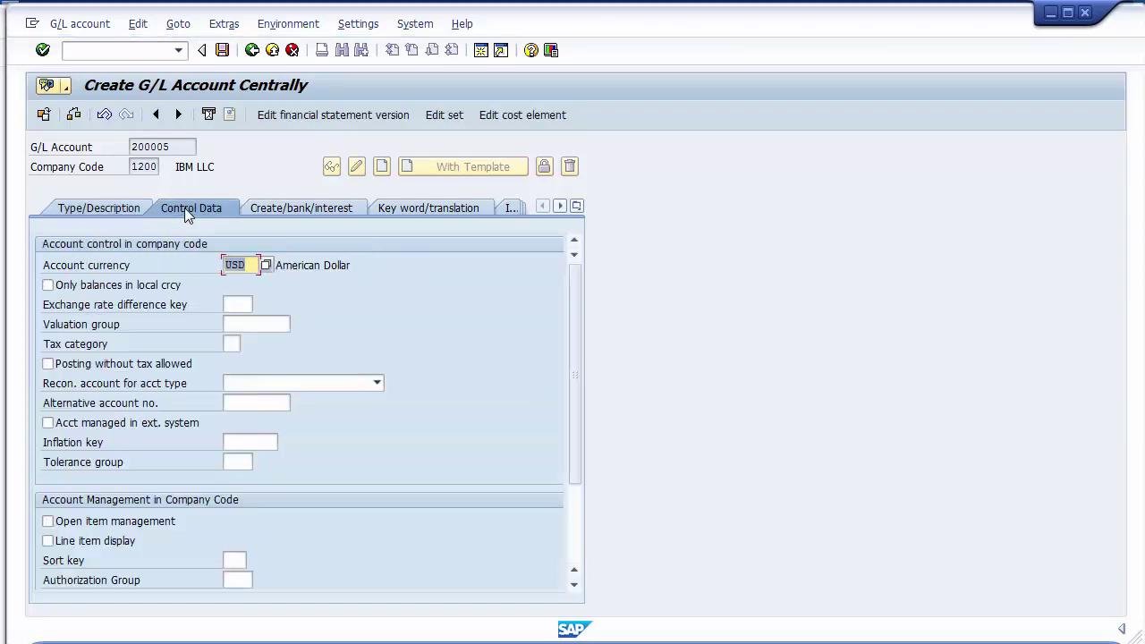
left_click(232, 343)
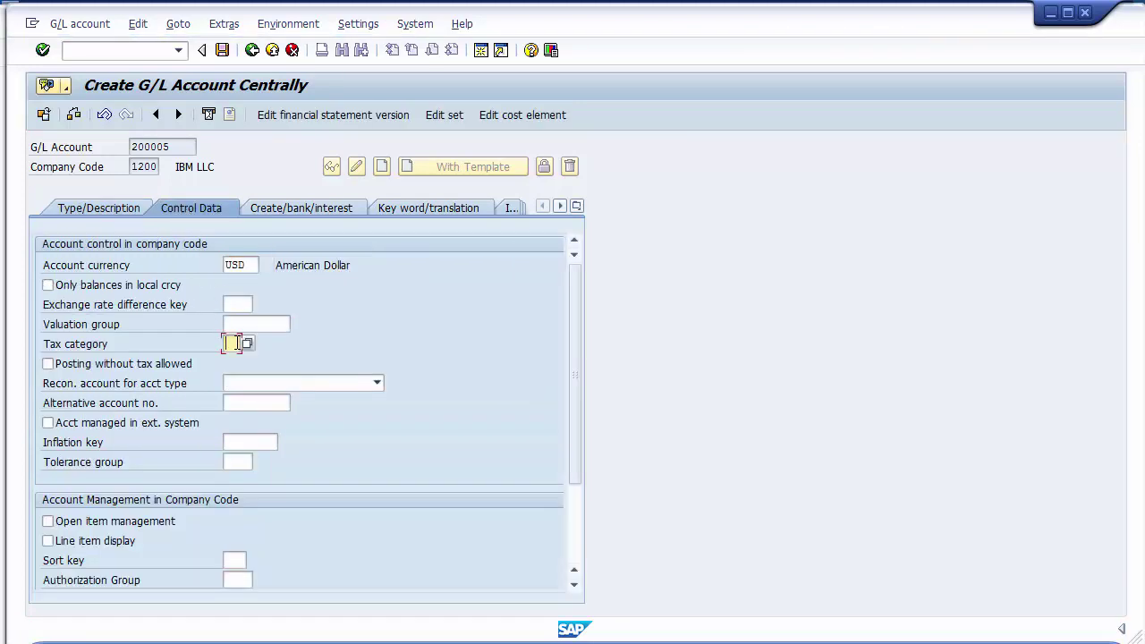
type("*")
left_click(50, 365)
left_click(79, 526)
left_click(79, 526)
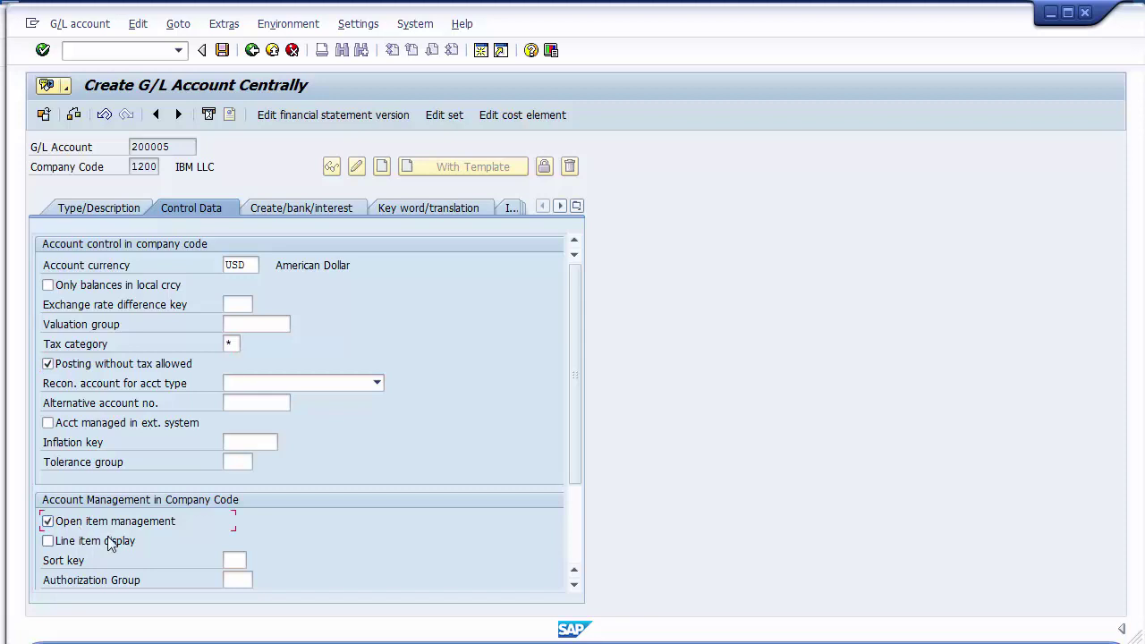
left_click(110, 545)
Set the new account's field status group to G001 and save the G/L account.
left_click(288, 208)
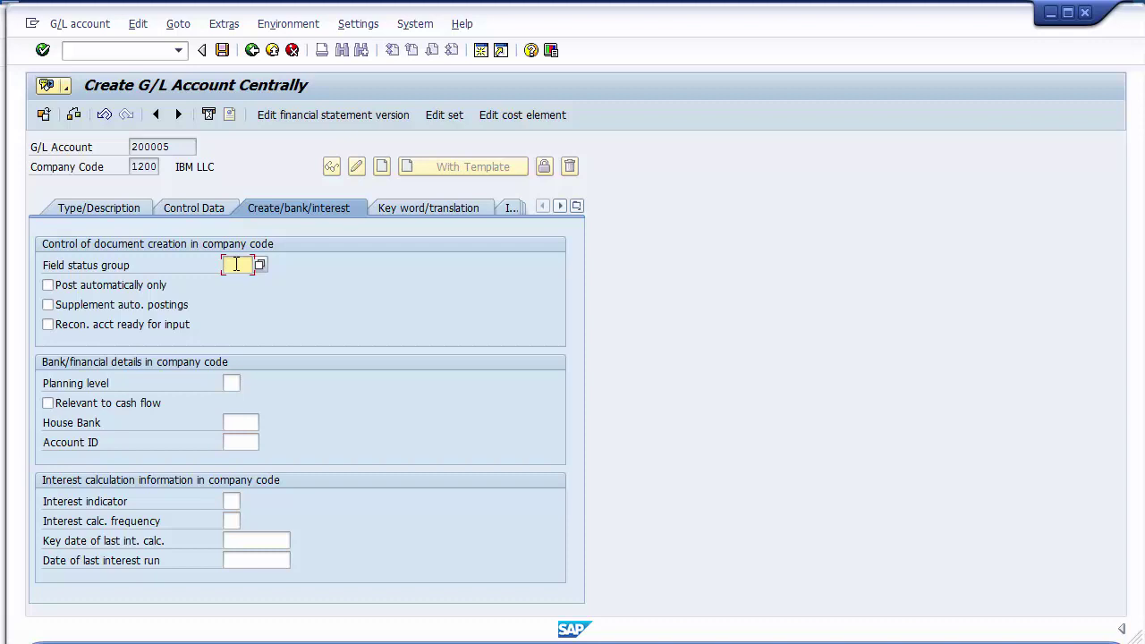
type("g001")
key("Return")
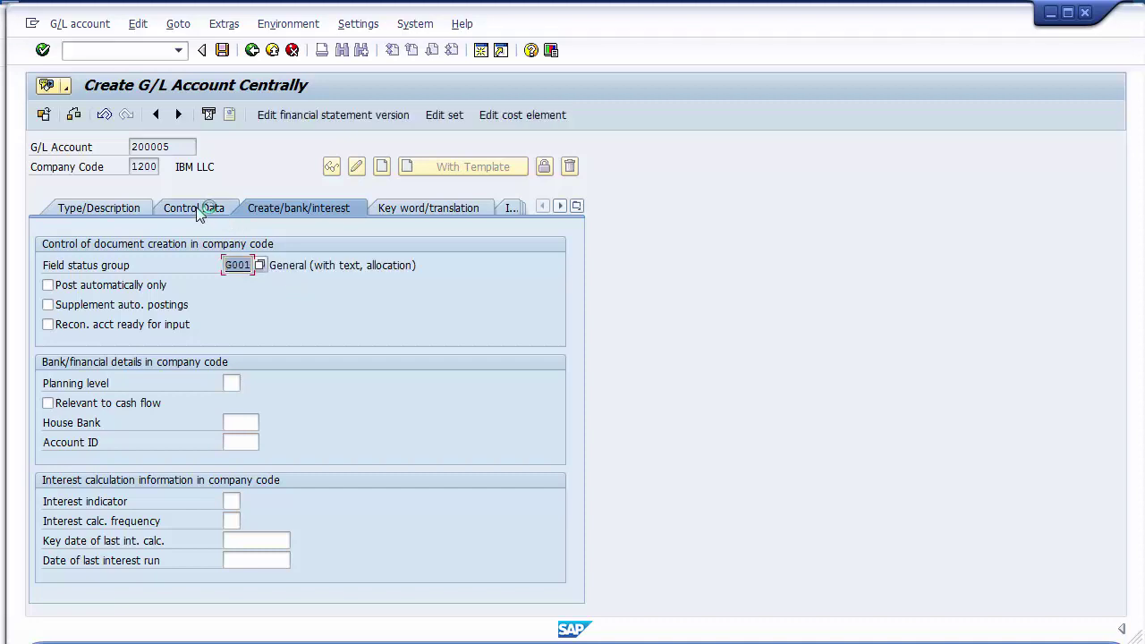
left_click(223, 50)
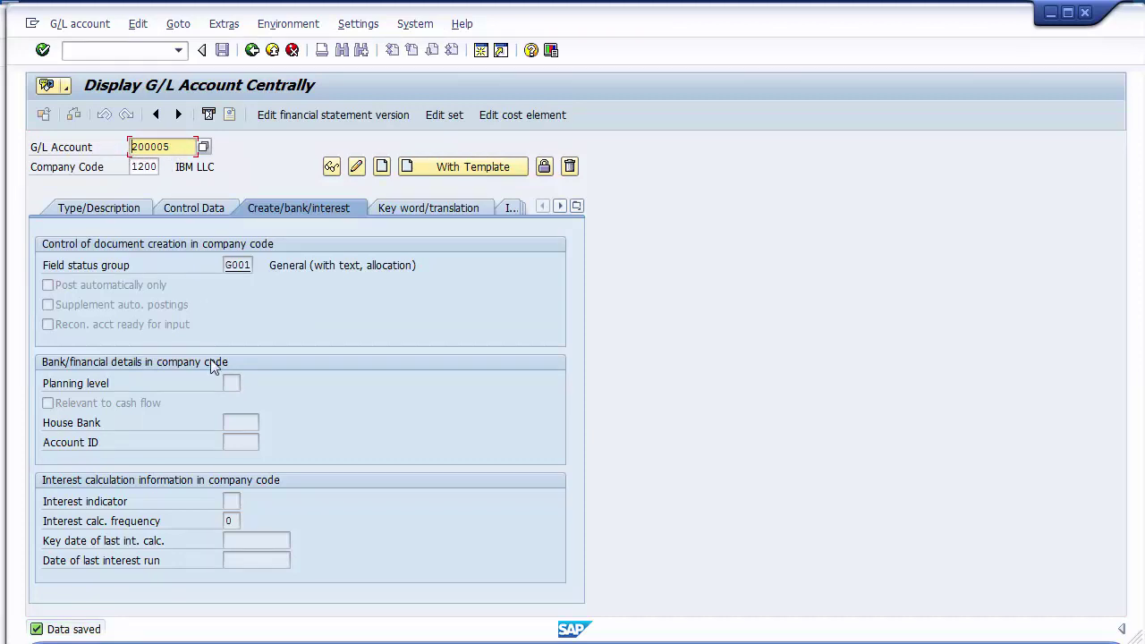
Check the menu path on the Assign Accounts for Withholding Tax slide in PowerPoint, and return to the SAP G/L account window.
key("alt+Tab")
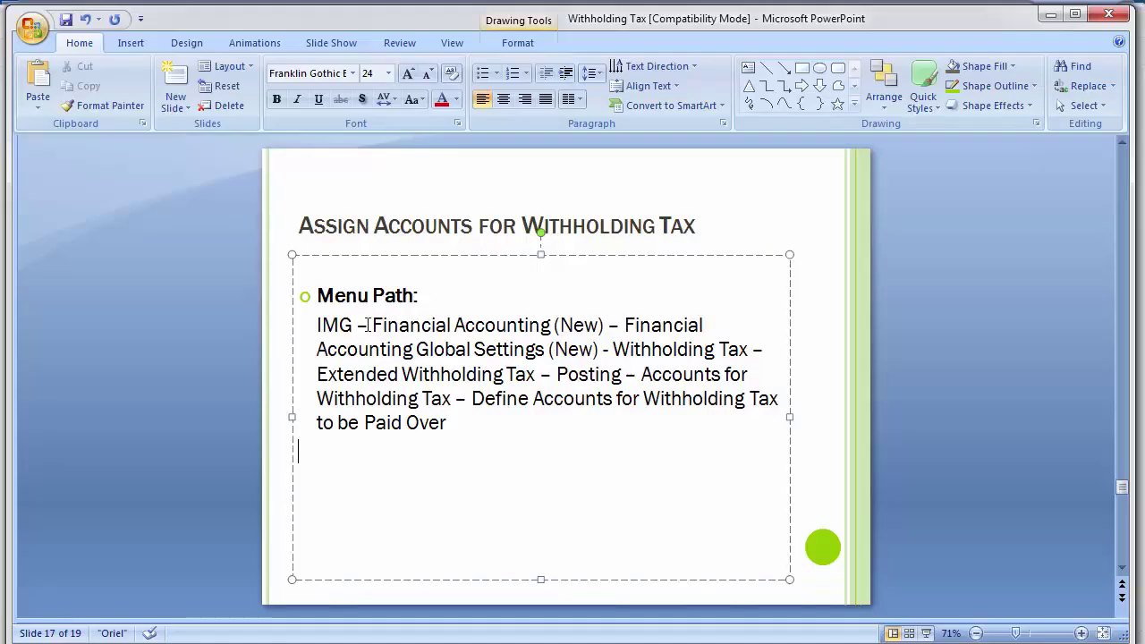
left_click(136, 343)
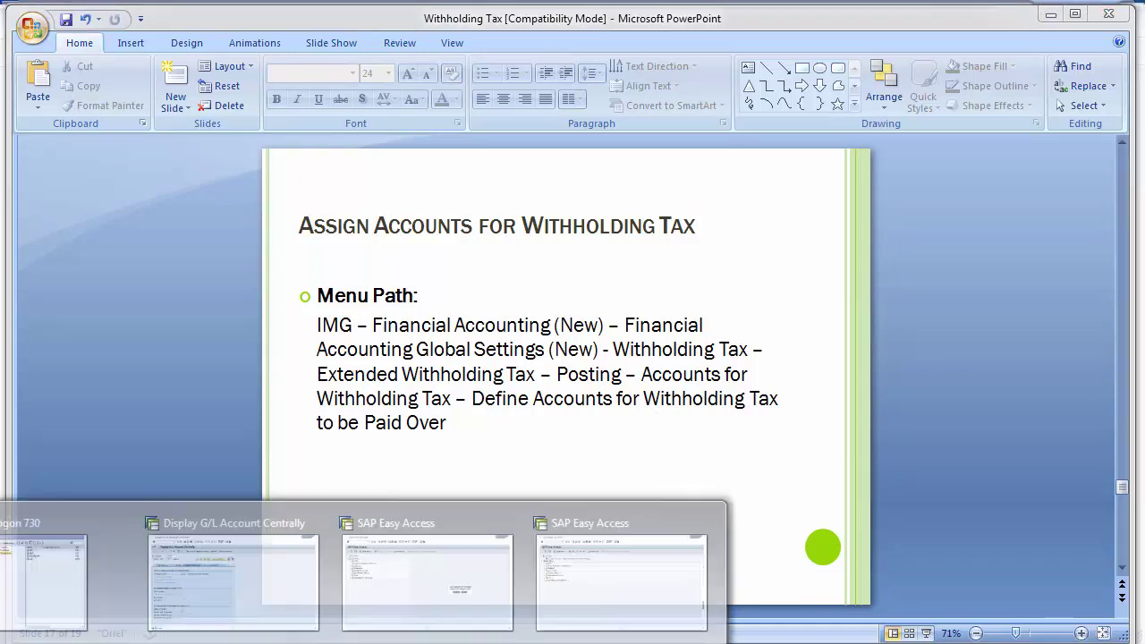
left_click(194, 554)
Run transaction /nspro, rechecking the menu path on the PowerPoint slide, and display the SAP Reference IMG.
left_click(128, 51)
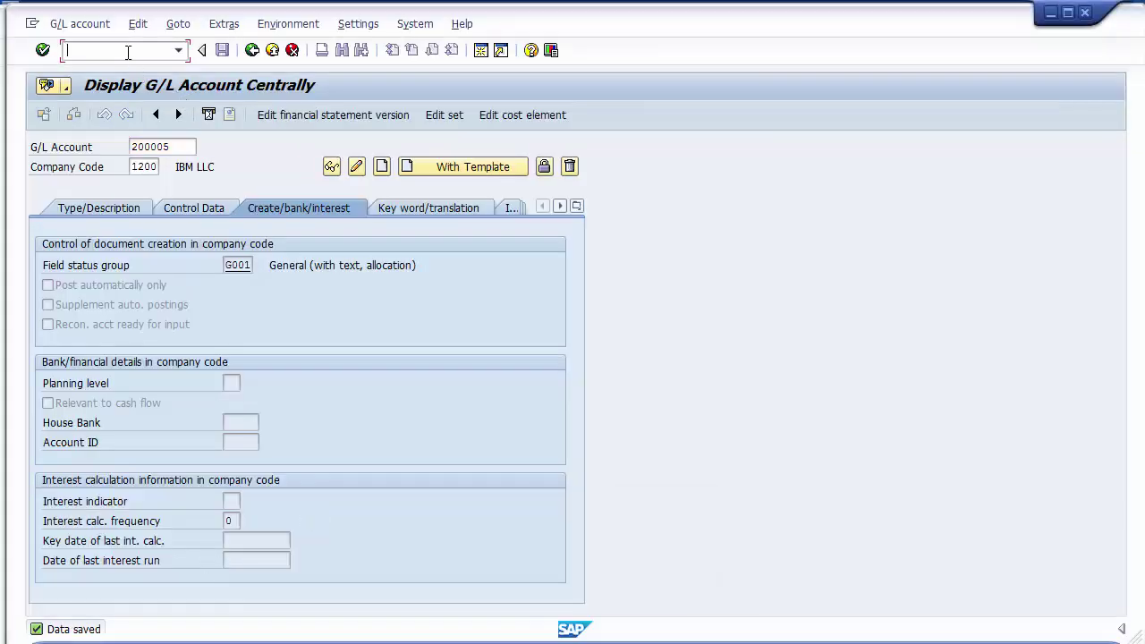
type("/nspr")
key("alt+Tab")
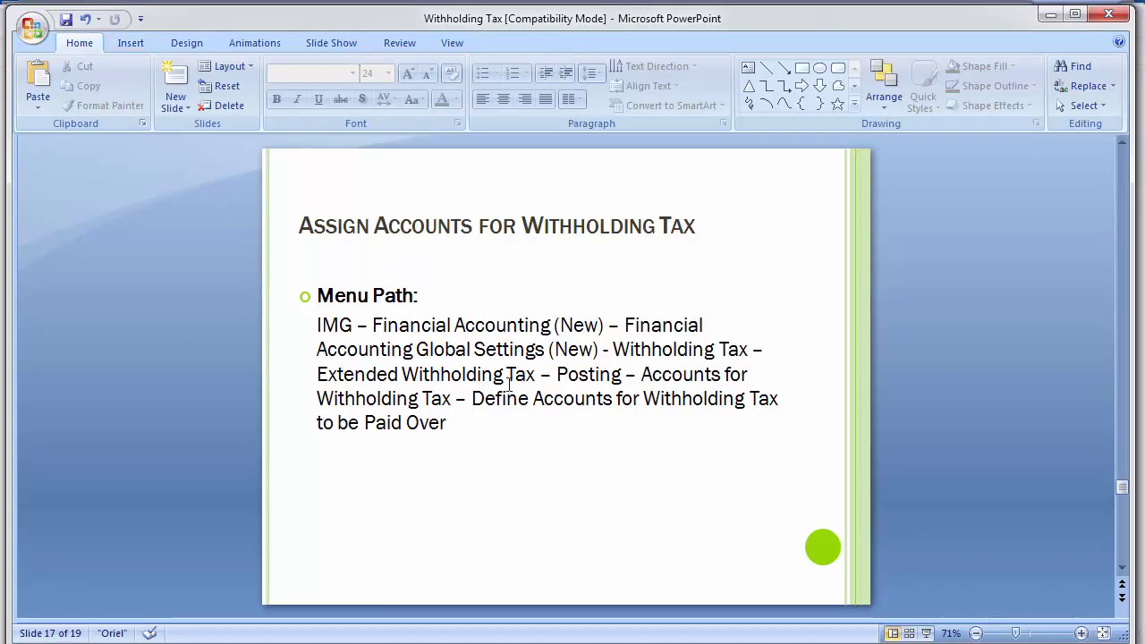
left_click(453, 374)
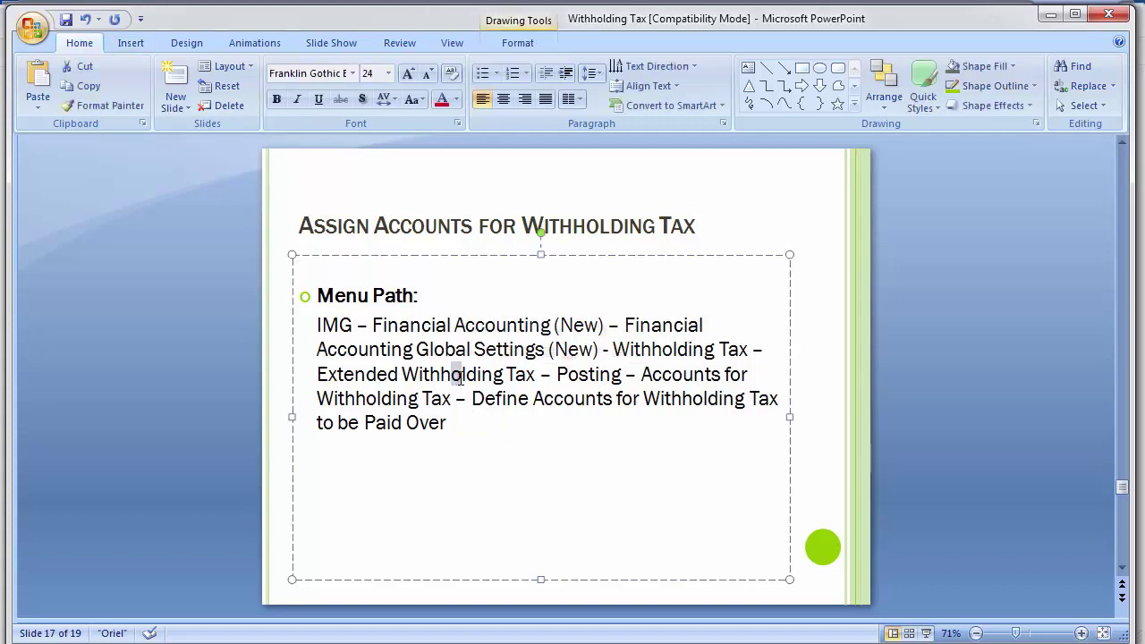
left_click(594, 382)
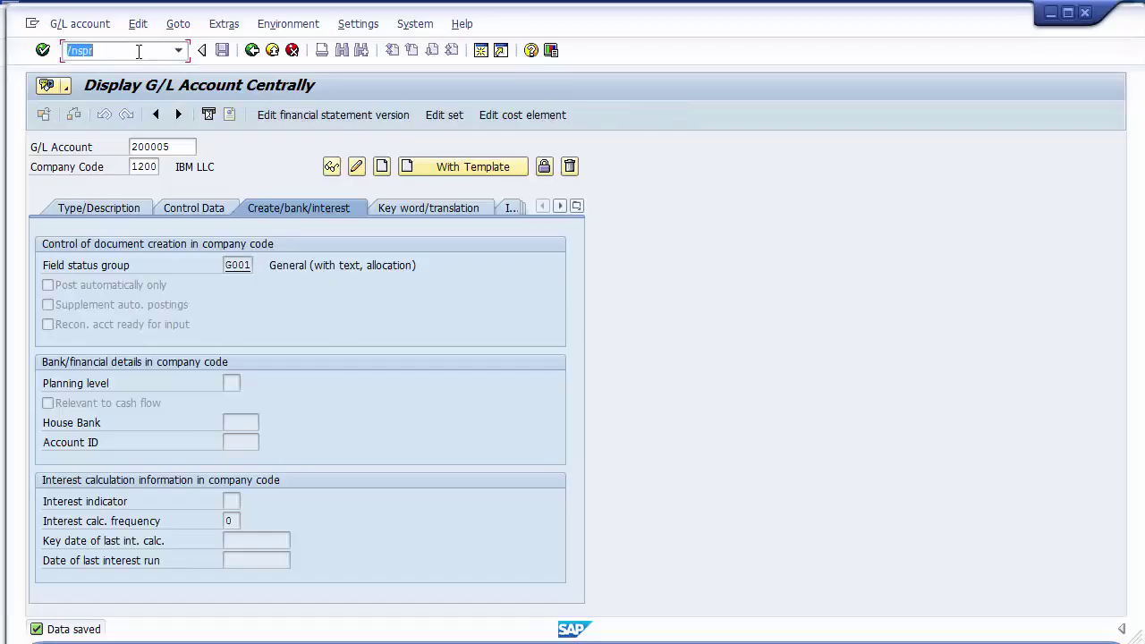
left_click(139, 51)
type("o")
key("Return")
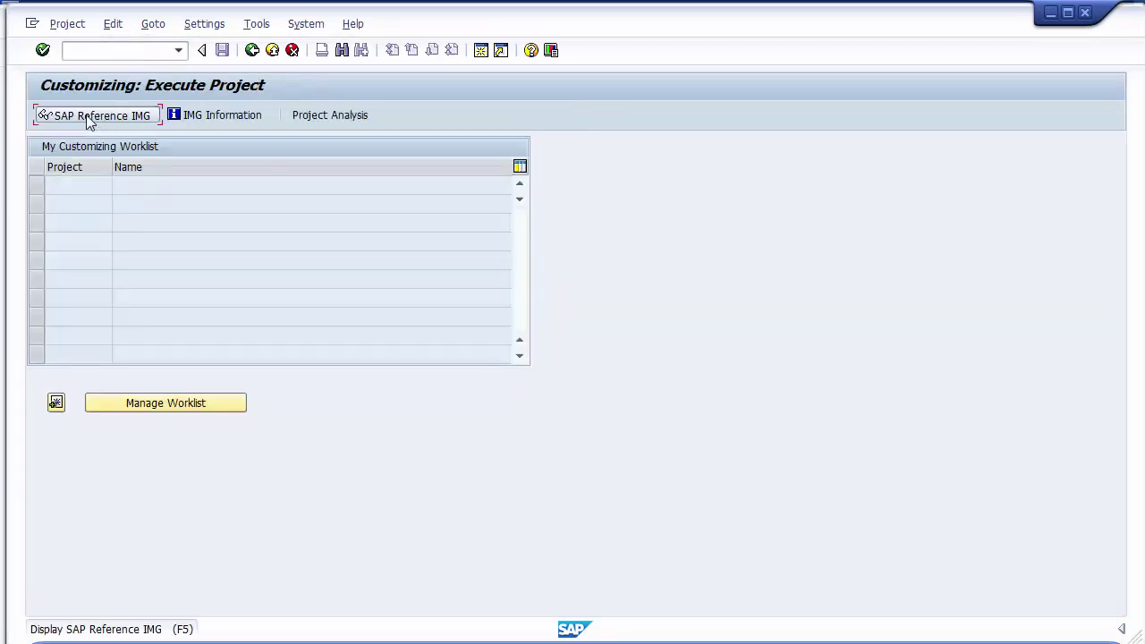
left_click(88, 117)
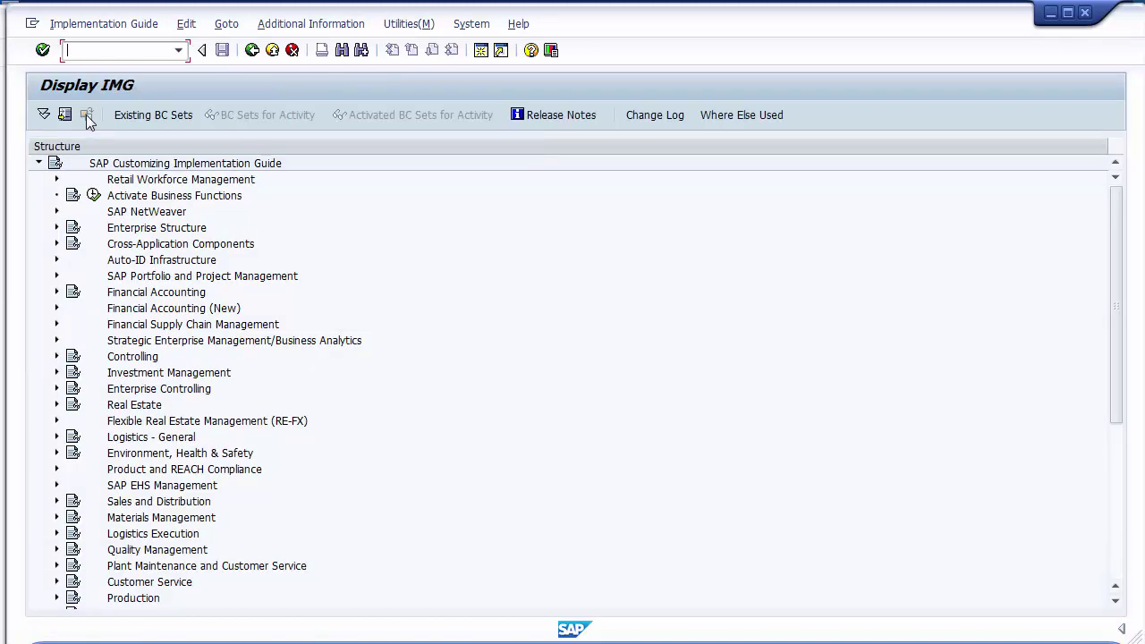
Expand the IMG through Financial Accounting (New), Global Settings, Withholding Tax, Extended Withholding Tax and Posting to the Accounts for Withholding Tax activities.
left_click(58, 308)
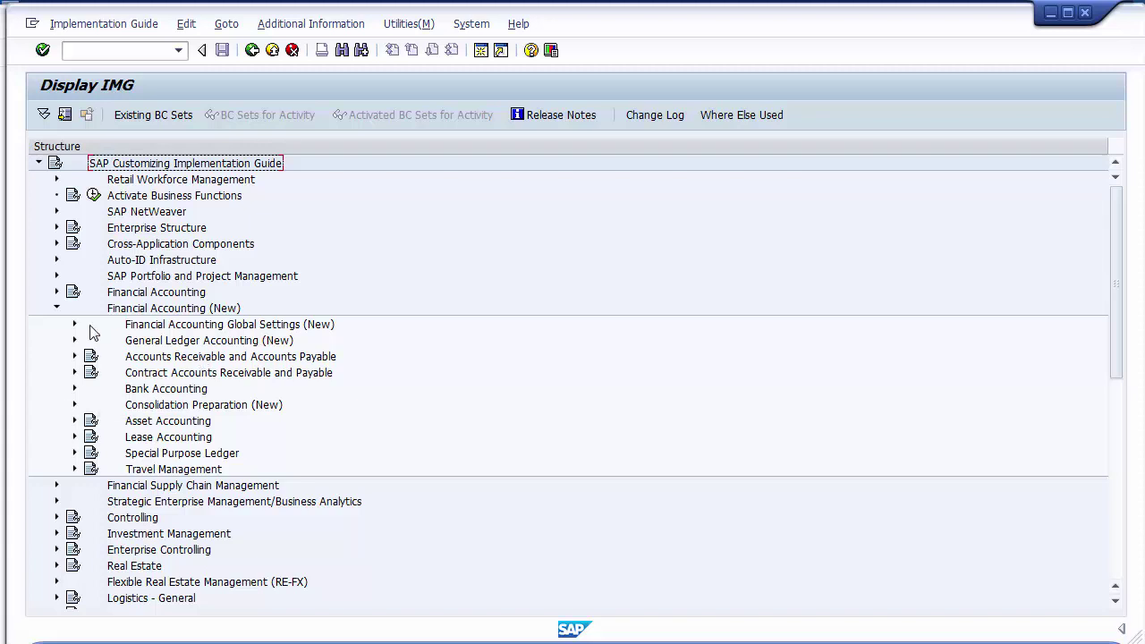
left_click(75, 323)
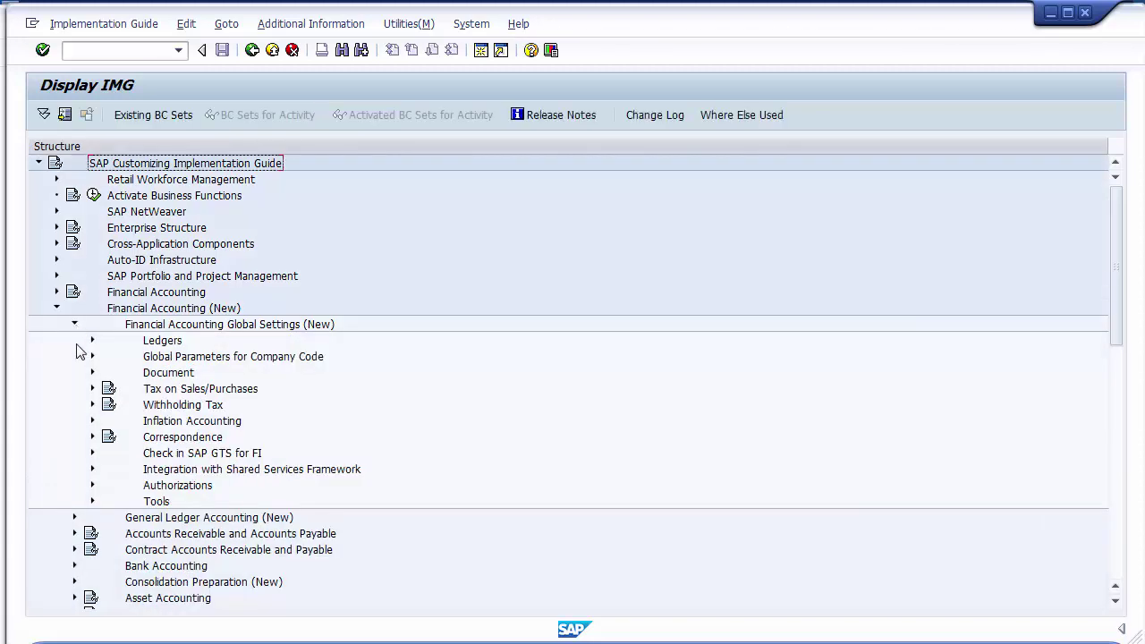
left_click(93, 405)
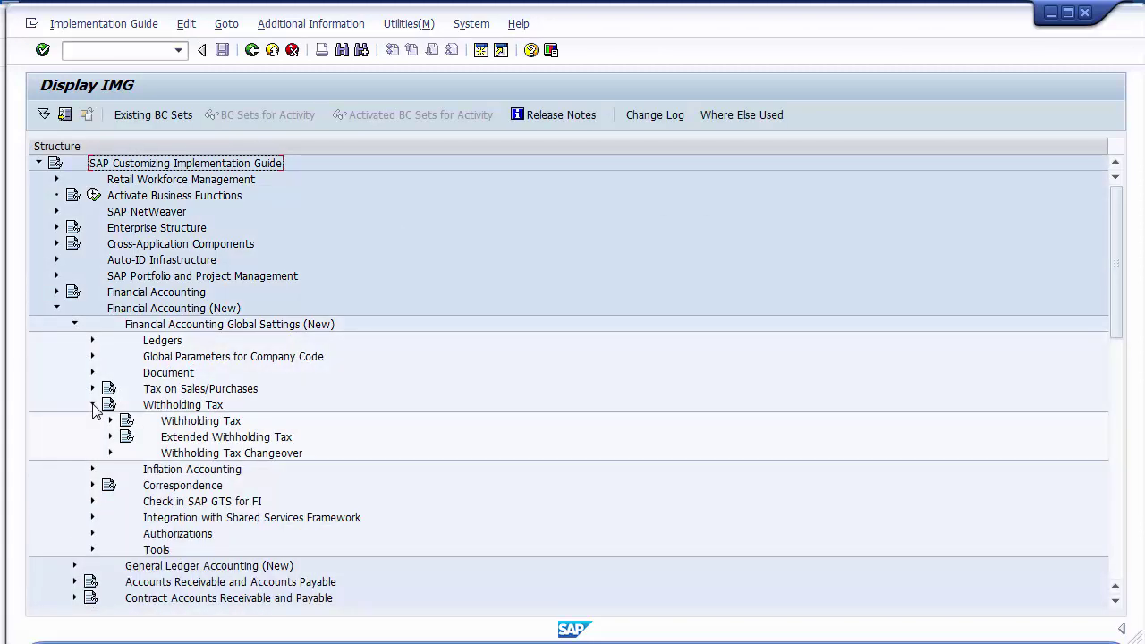
left_click(110, 436)
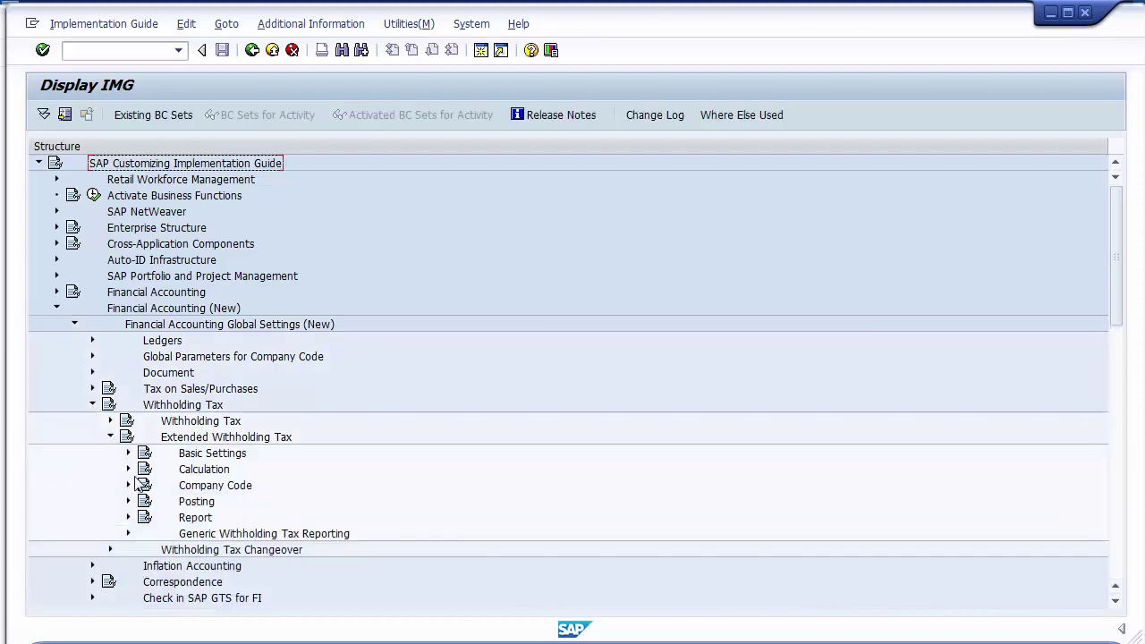
left_click(144, 501)
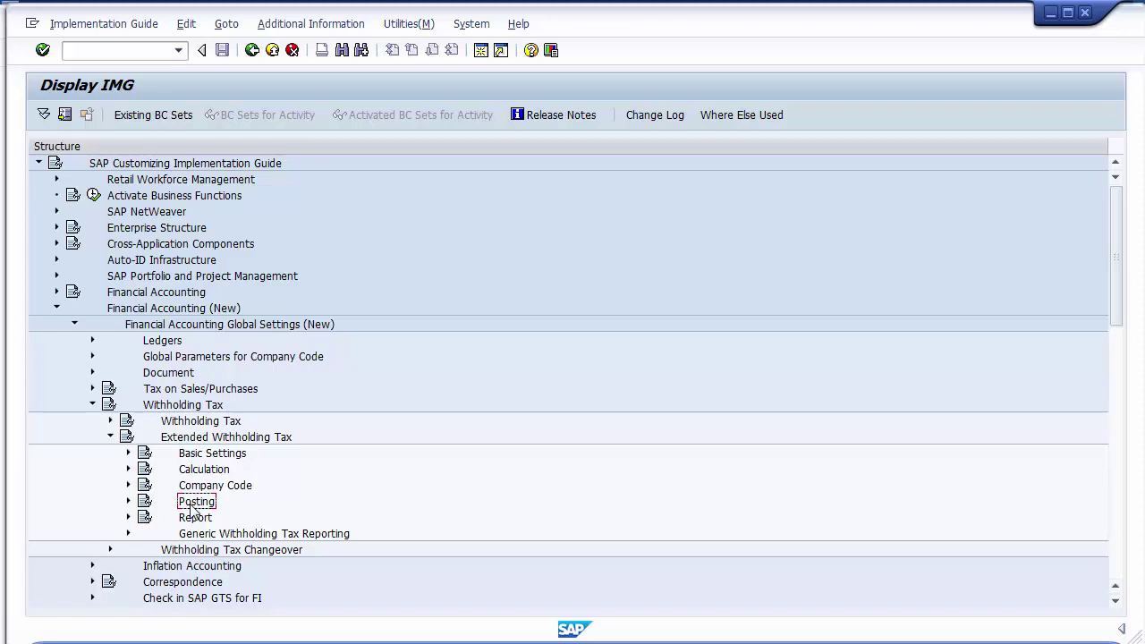
left_click(127, 501)
left_click(162, 518)
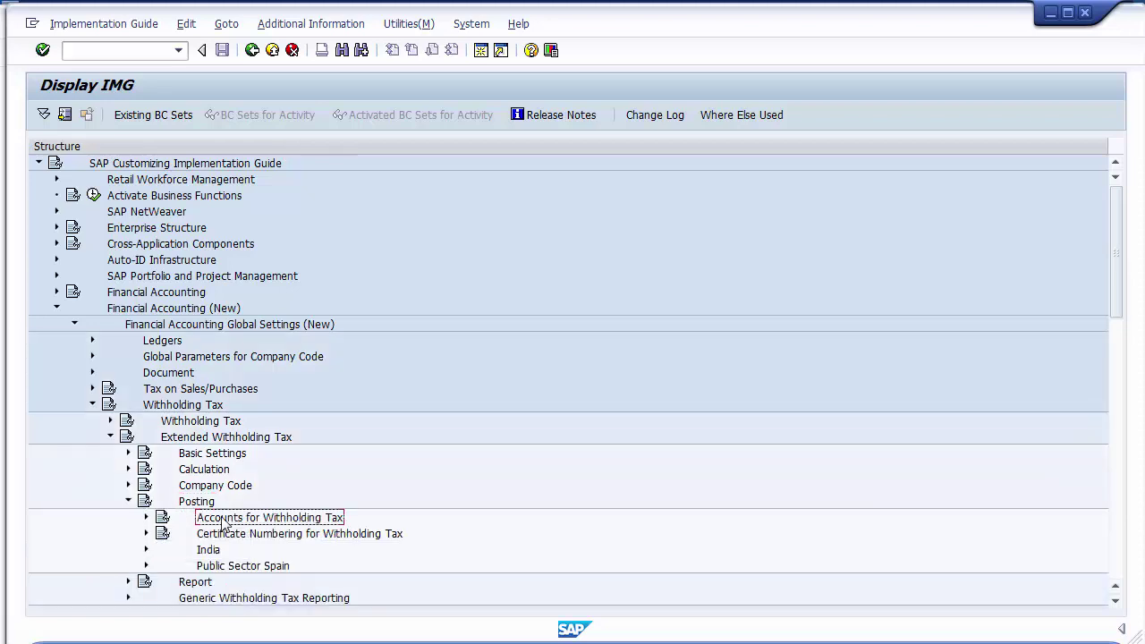
left_click(147, 517)
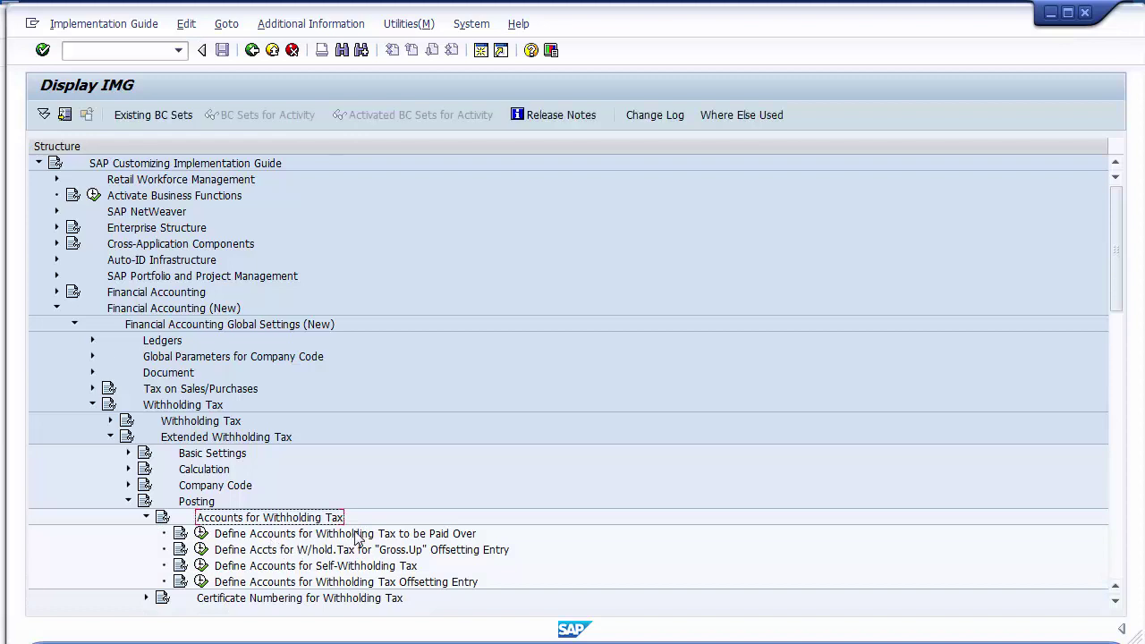
left_click(347, 535)
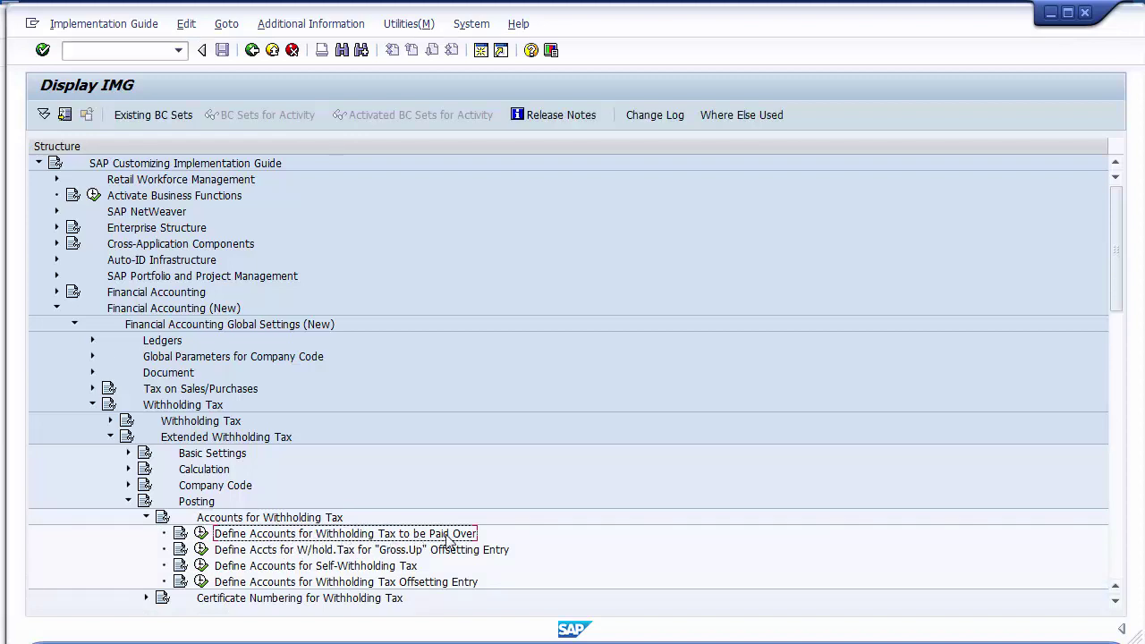
Review the IMG path from Financial Accounting (New) down to Define Accounts for Withholding Tax to be Paid Over.
left_click(172, 310)
left_click(195, 325)
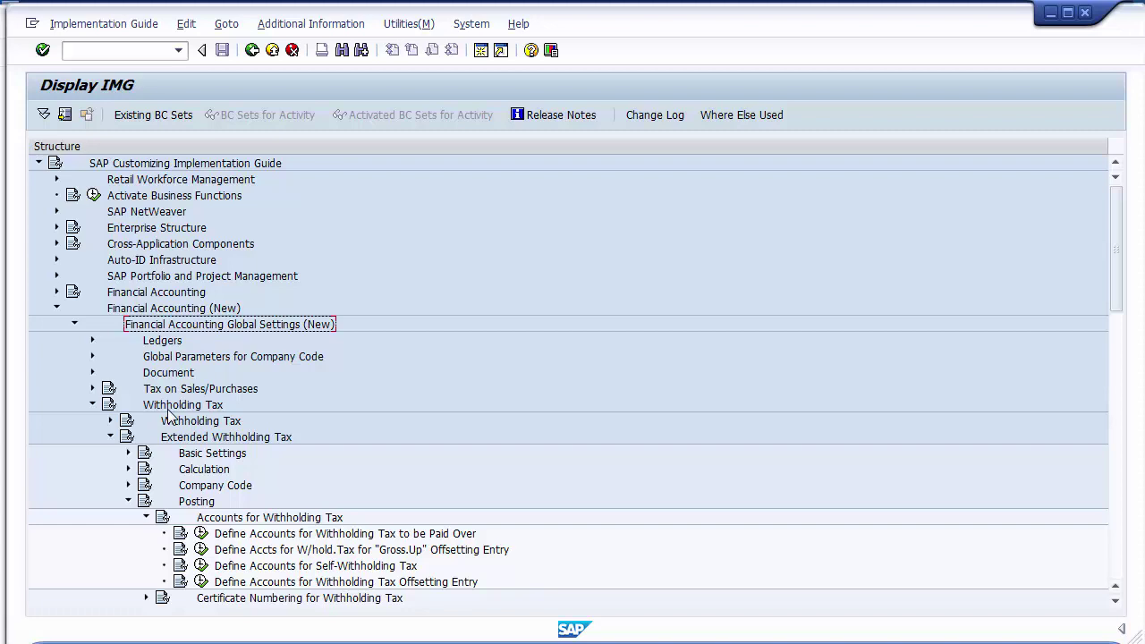
left_click(168, 409)
left_click(185, 439)
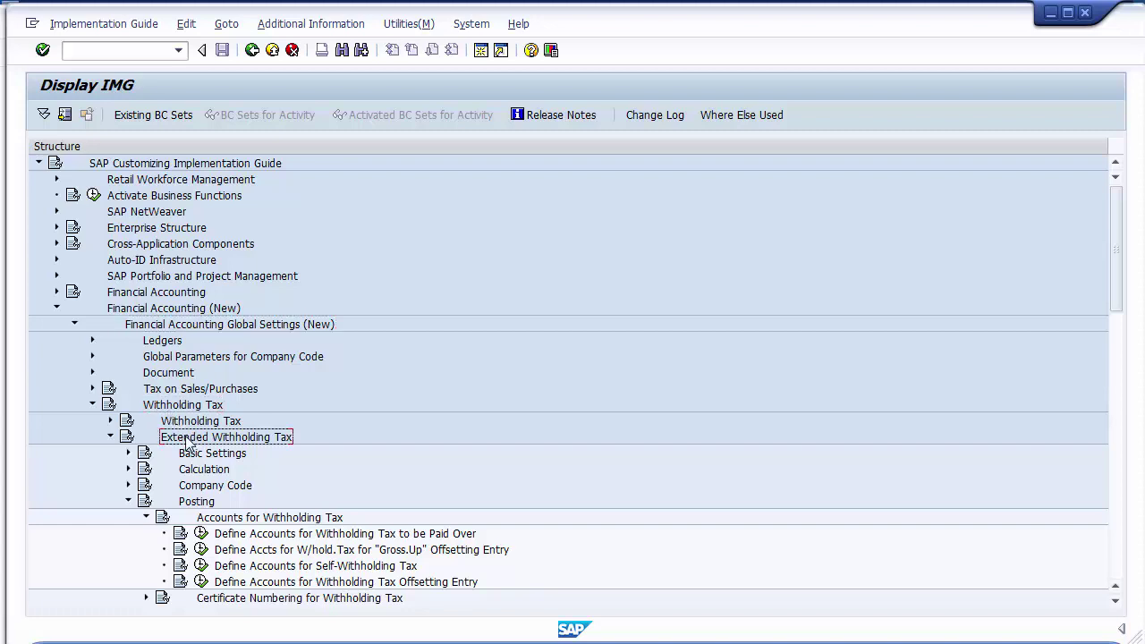
left_click(191, 502)
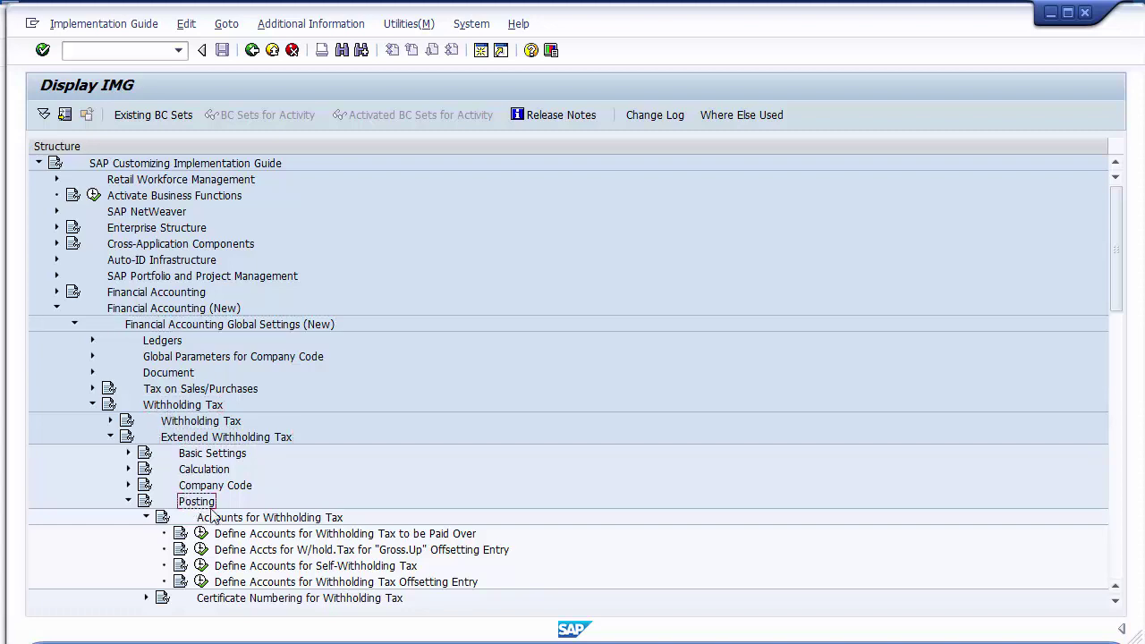
left_click(257, 520)
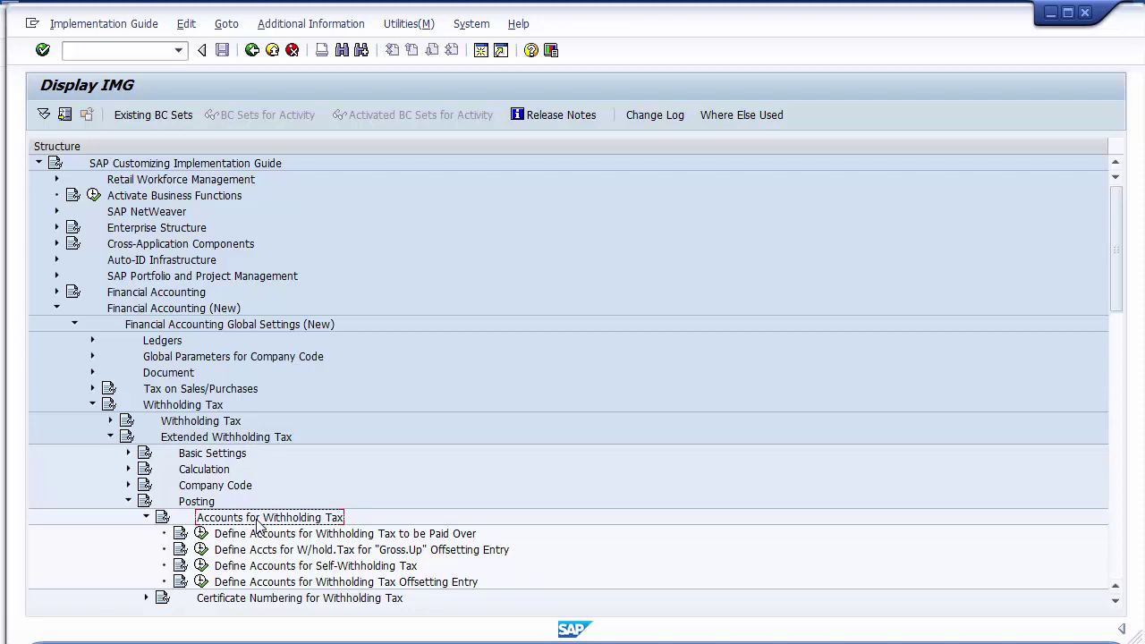
left_click(278, 537)
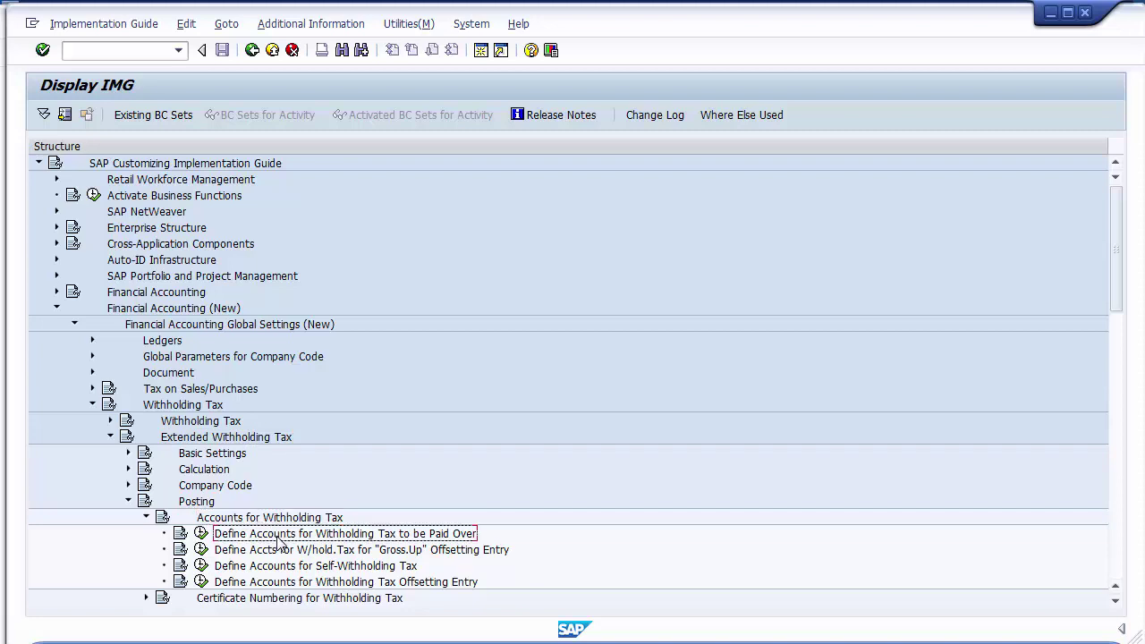
Execute Define Accounts for Withholding Tax to be Paid Over for chart of accounts 1000.
left_click(202, 534)
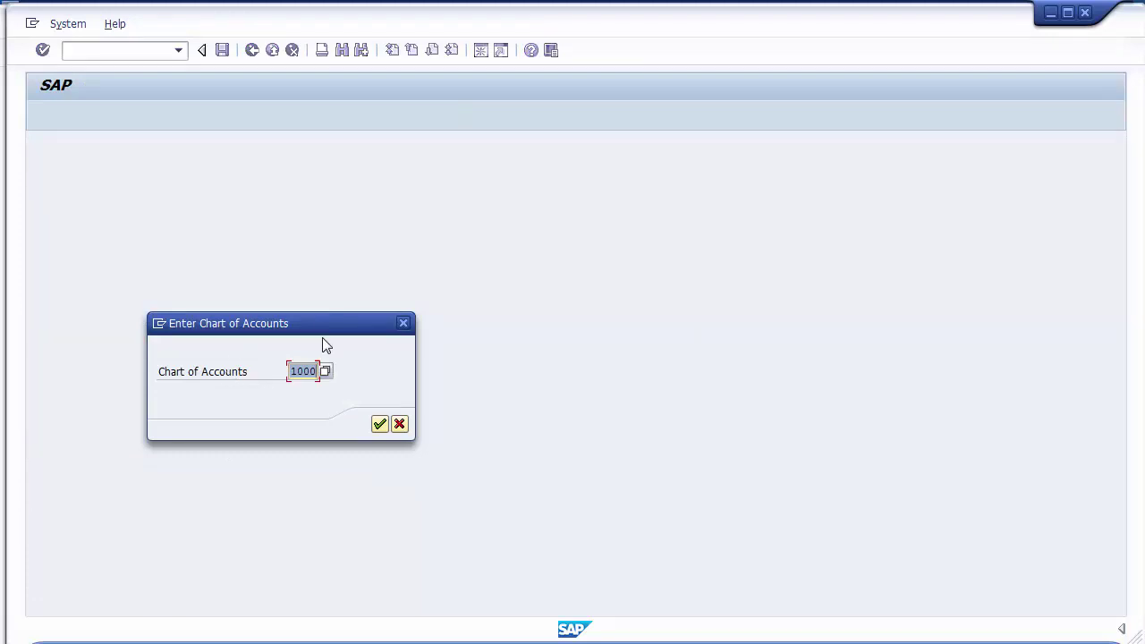
left_click(293, 371)
left_click(379, 425)
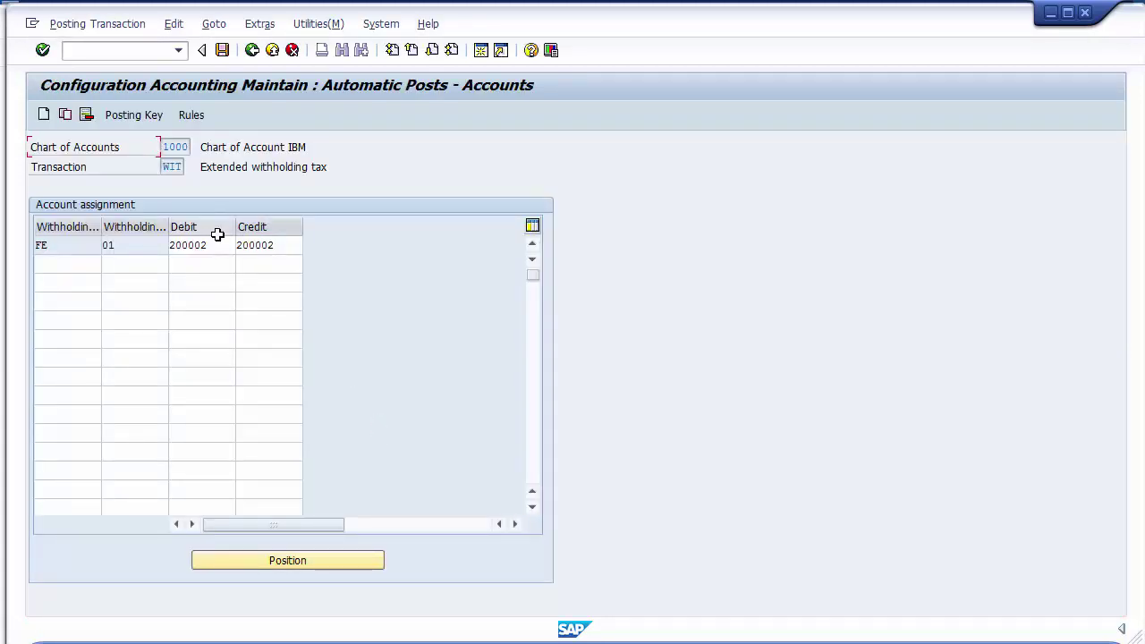
Delete the existing account assignment for withholding tax type FE and code 01.
left_click(60, 246)
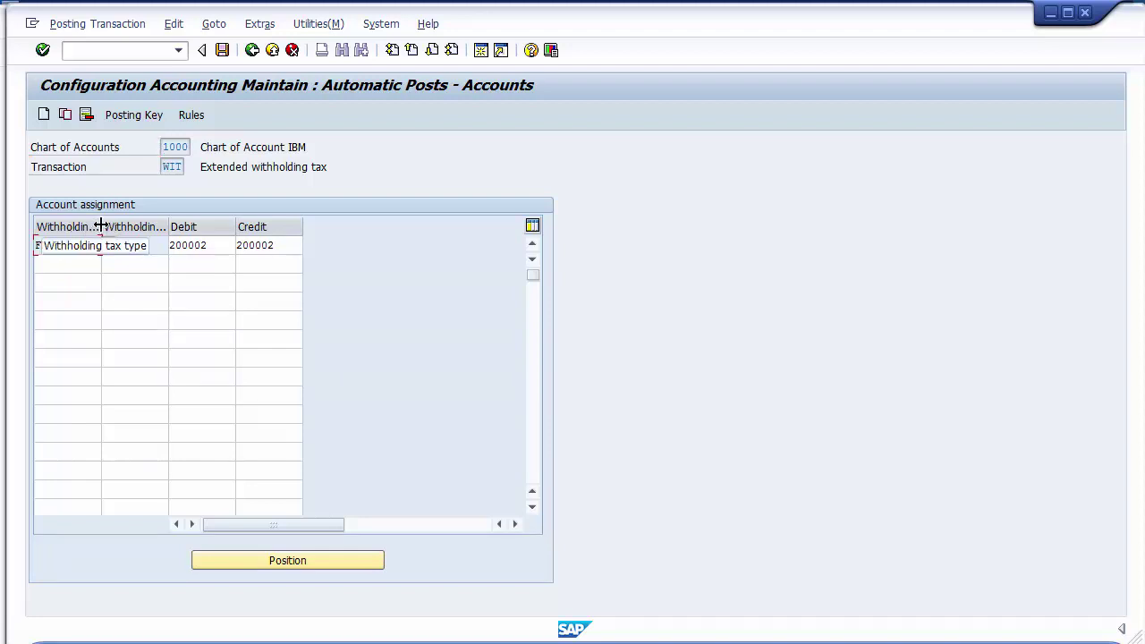
left_click(86, 117)
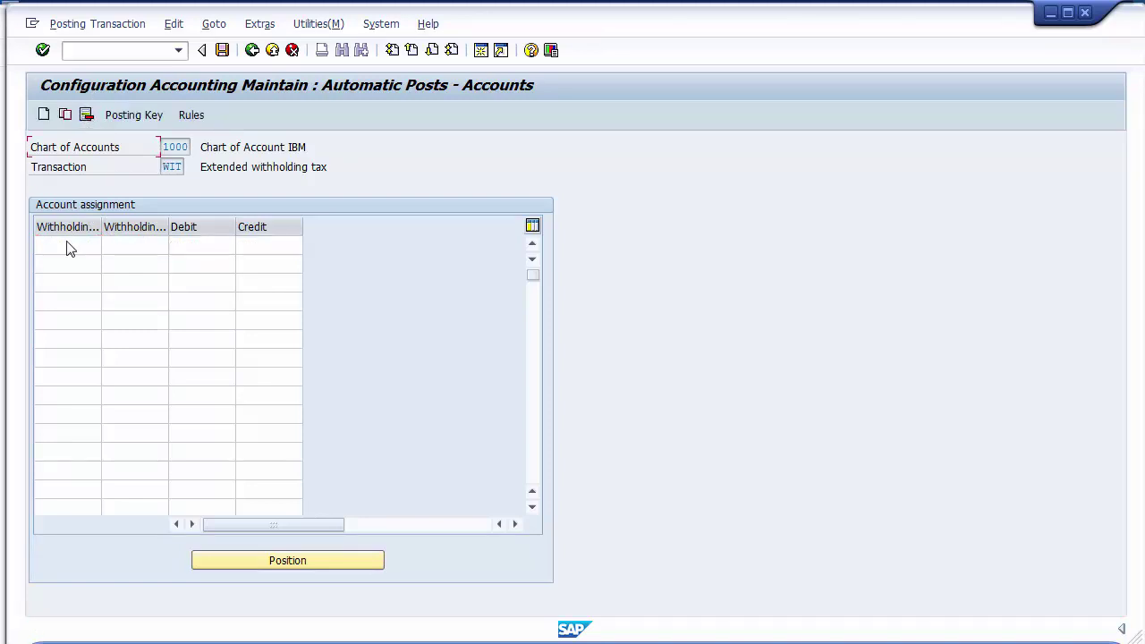
Widen the withholding tax type column and set the first row's type to N1, 1099 Withholding Tax Type for Invoice.
left_click_drag(100, 229, 121, 231)
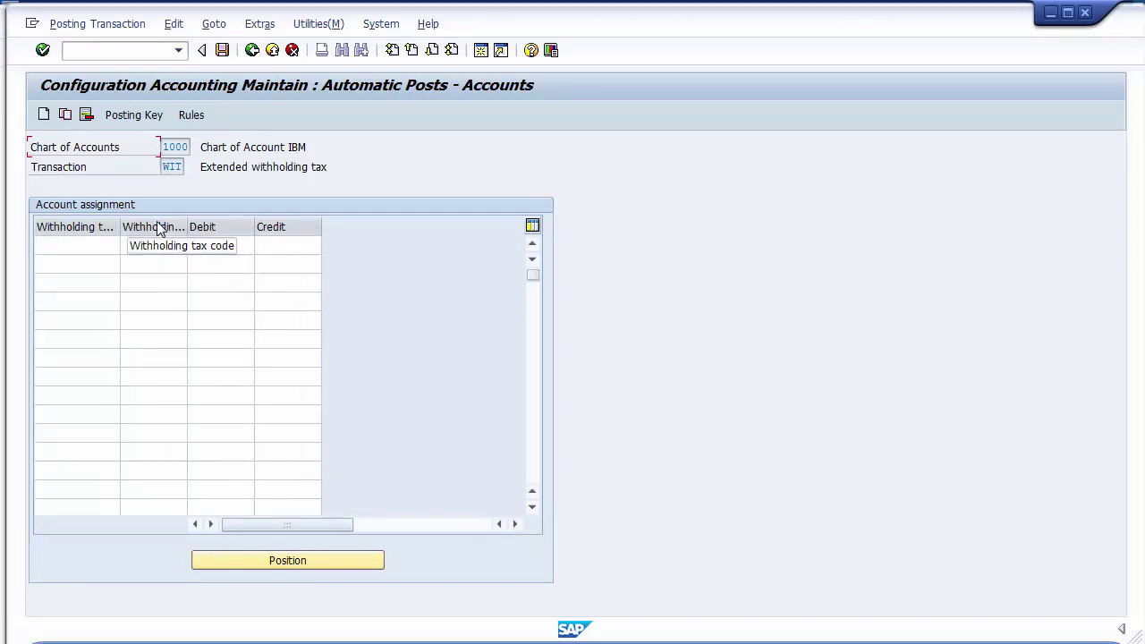
left_click(93, 241)
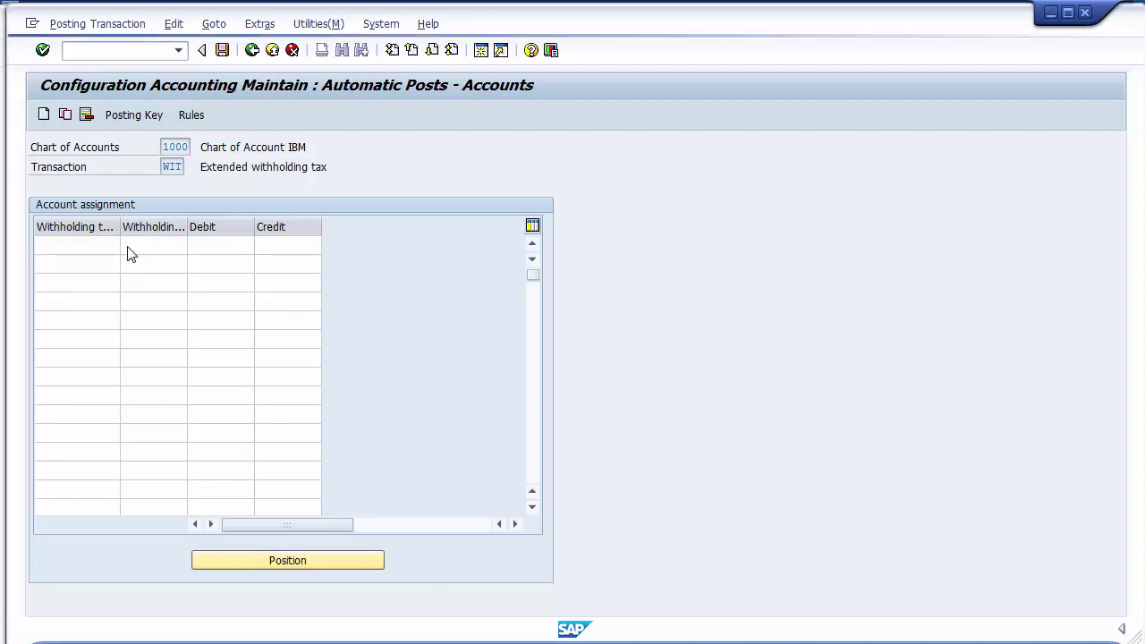
key("F4")
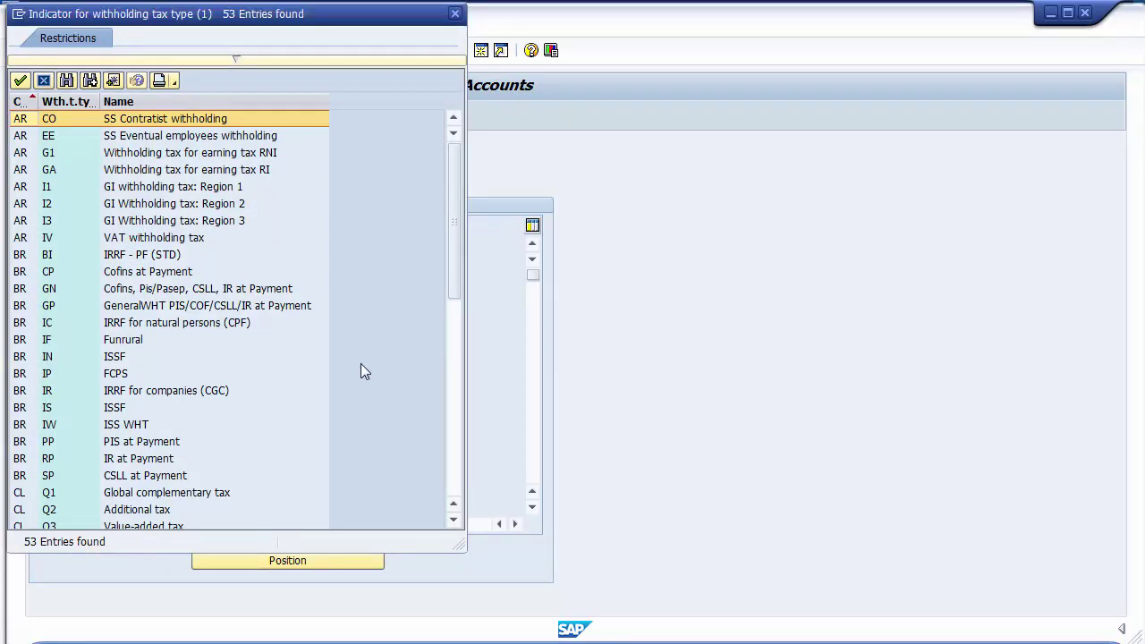
left_click(460, 483)
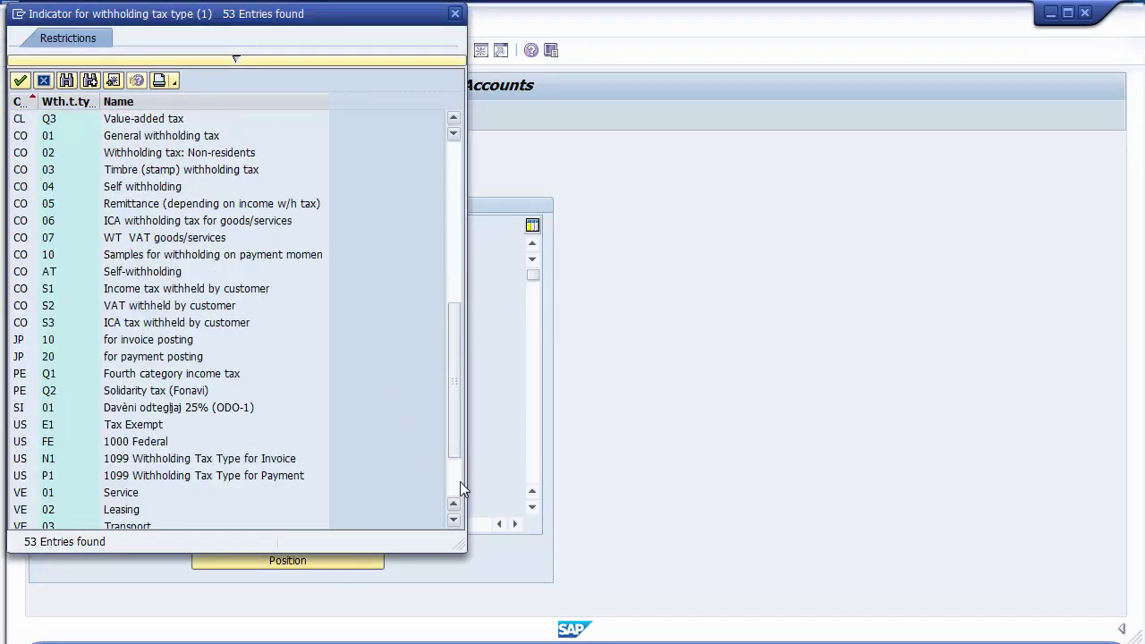
left_click(295, 461)
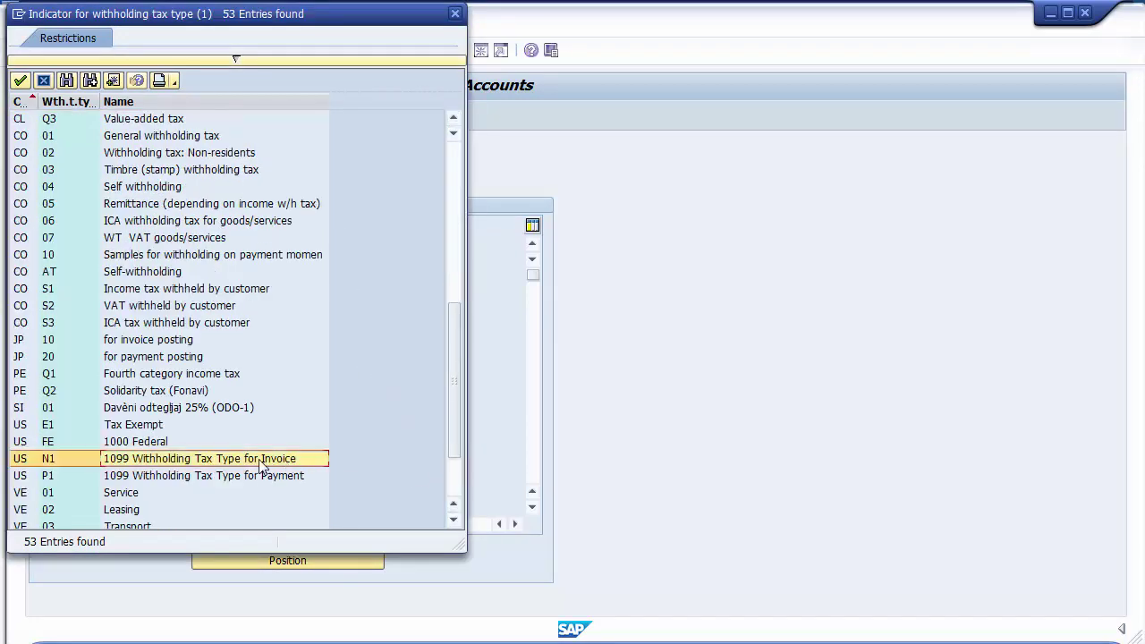
double_click(255, 460)
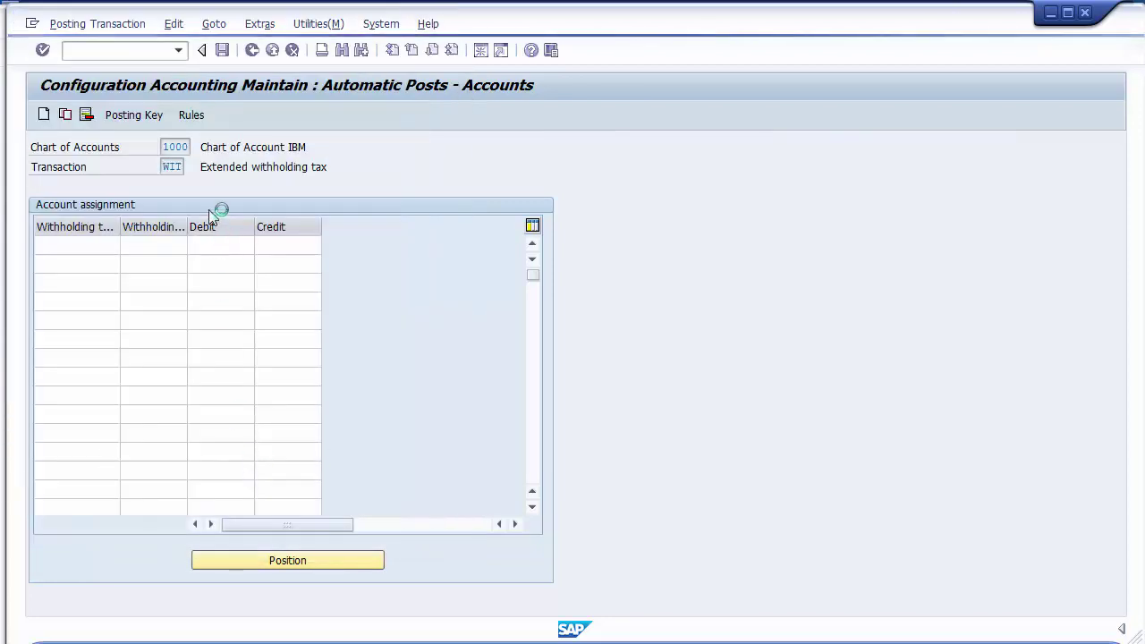
left_click(162, 243)
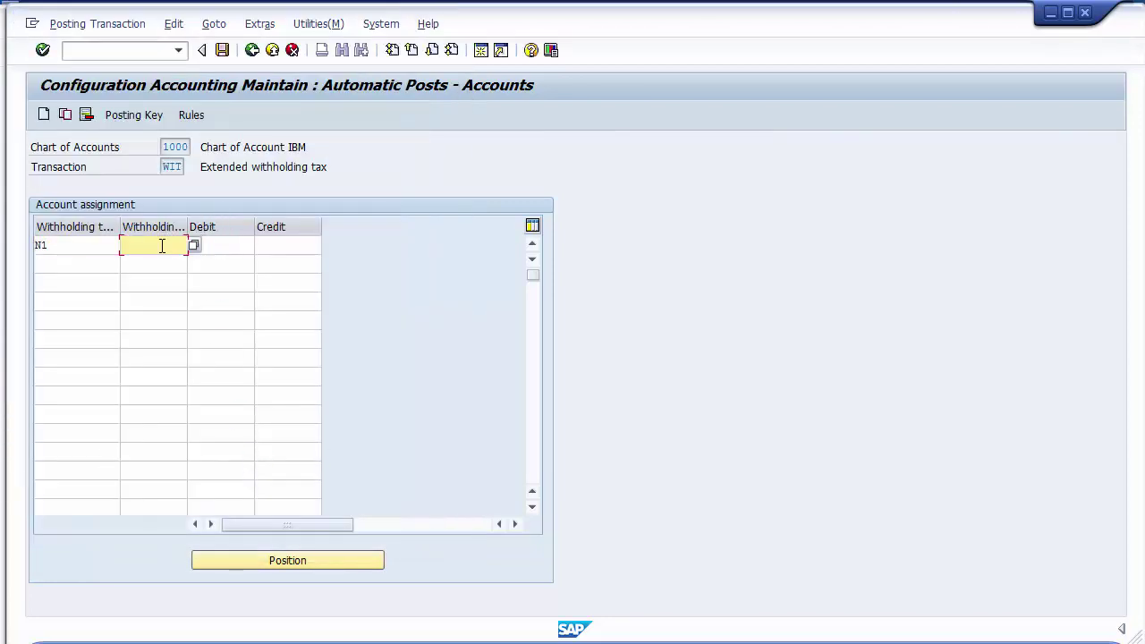
left_click(194, 247)
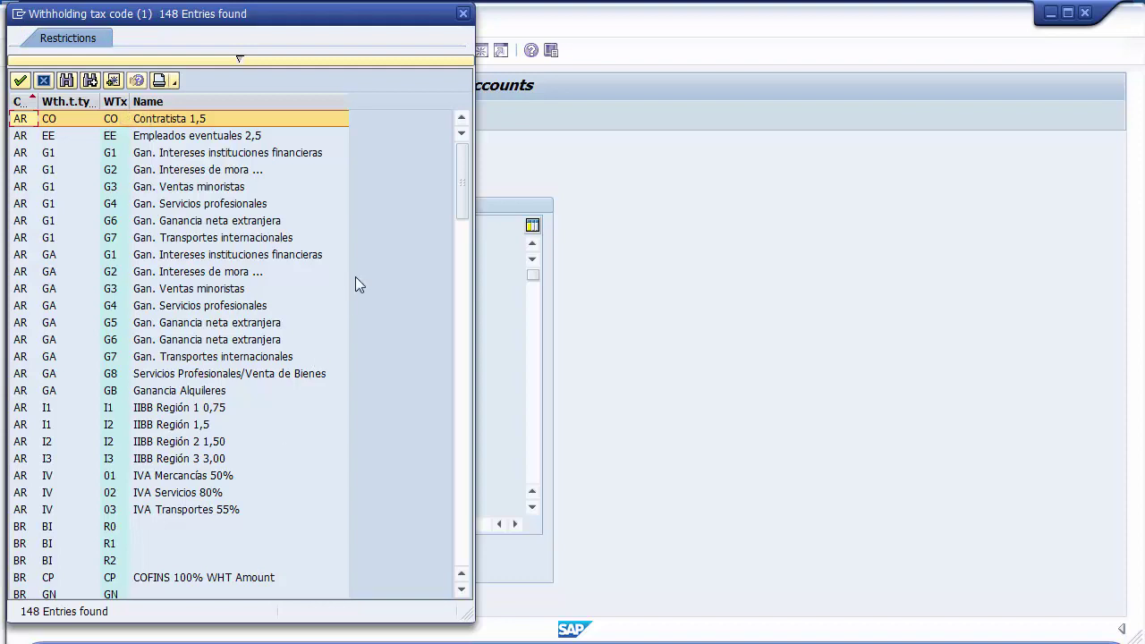
left_click(464, 548)
left_click(464, 547)
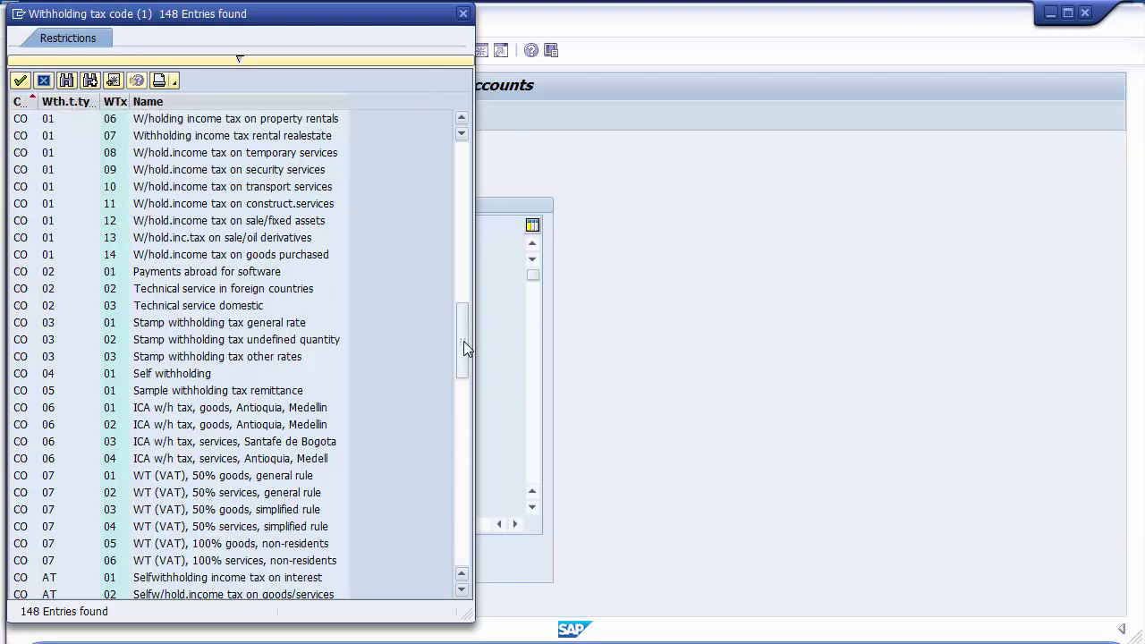
left_click_drag(463, 341, 457, 250)
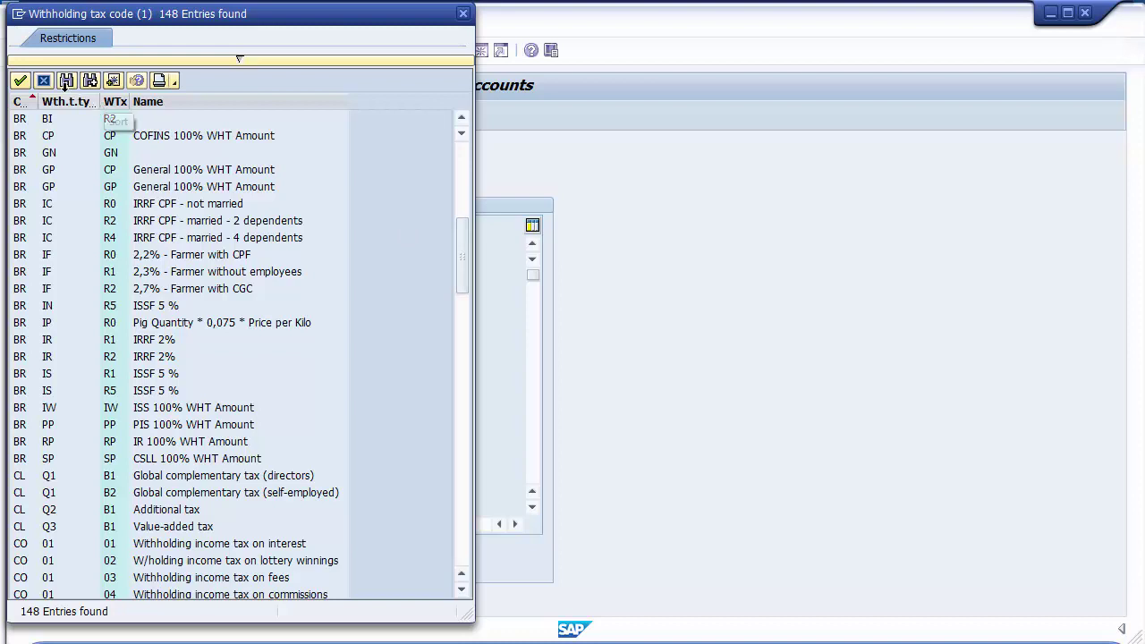
left_click(44, 80)
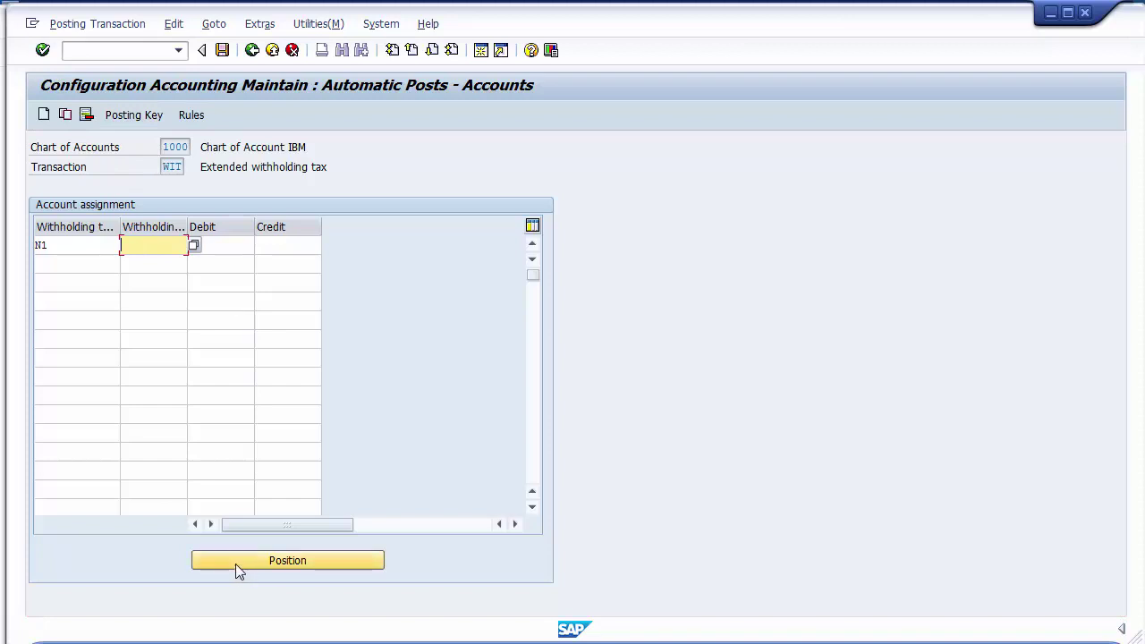
Look up the US 1099 rents and royalties codes for types N1 and P1 in the withholding tax code list.
left_click(193, 245)
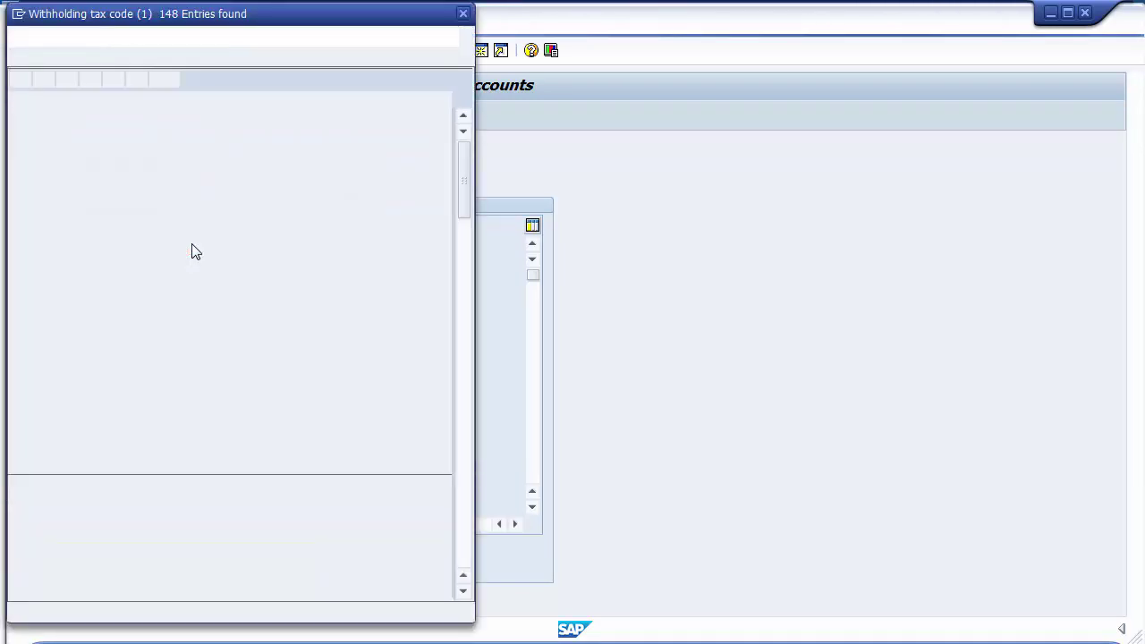
left_click(462, 537)
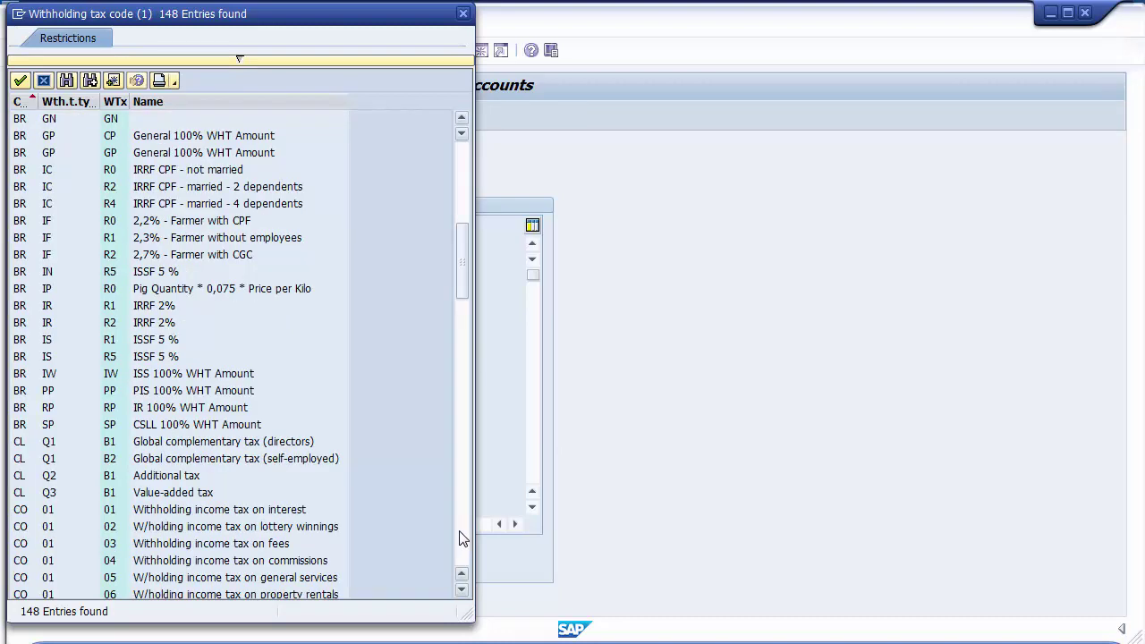
left_click(462, 537)
left_click(462, 537)
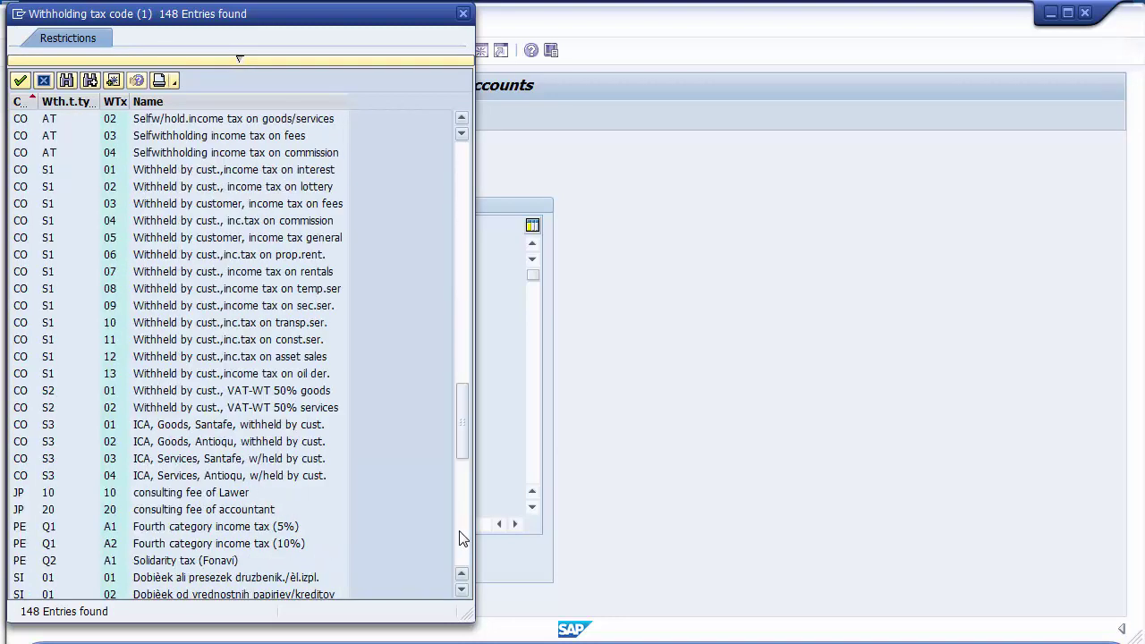
left_click(462, 537)
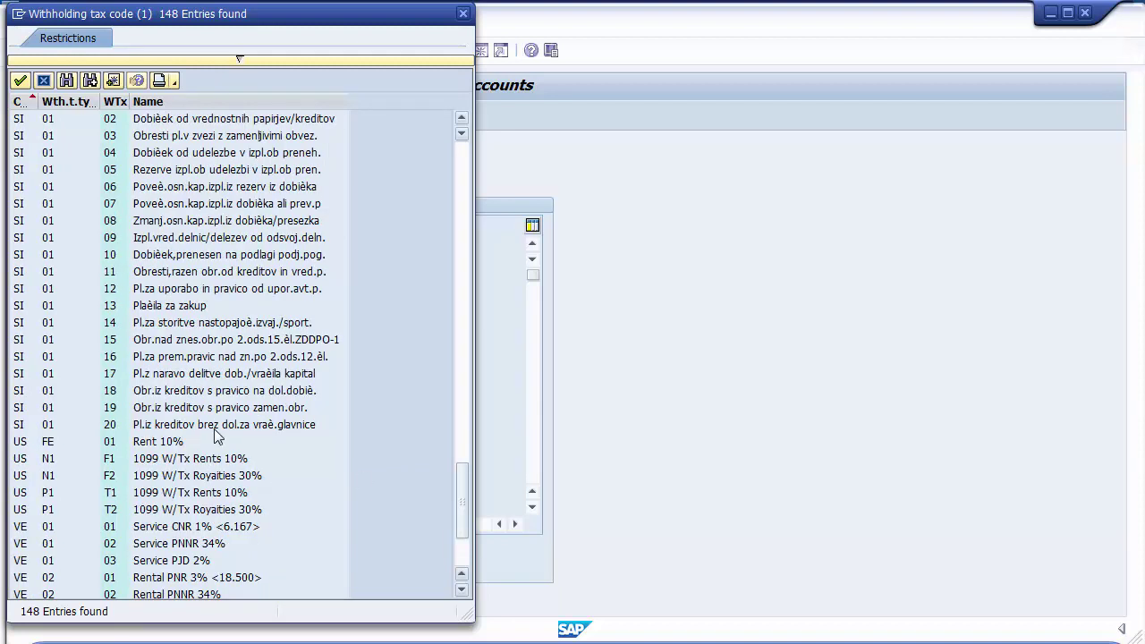
left_click(173, 465)
left_click(111, 465)
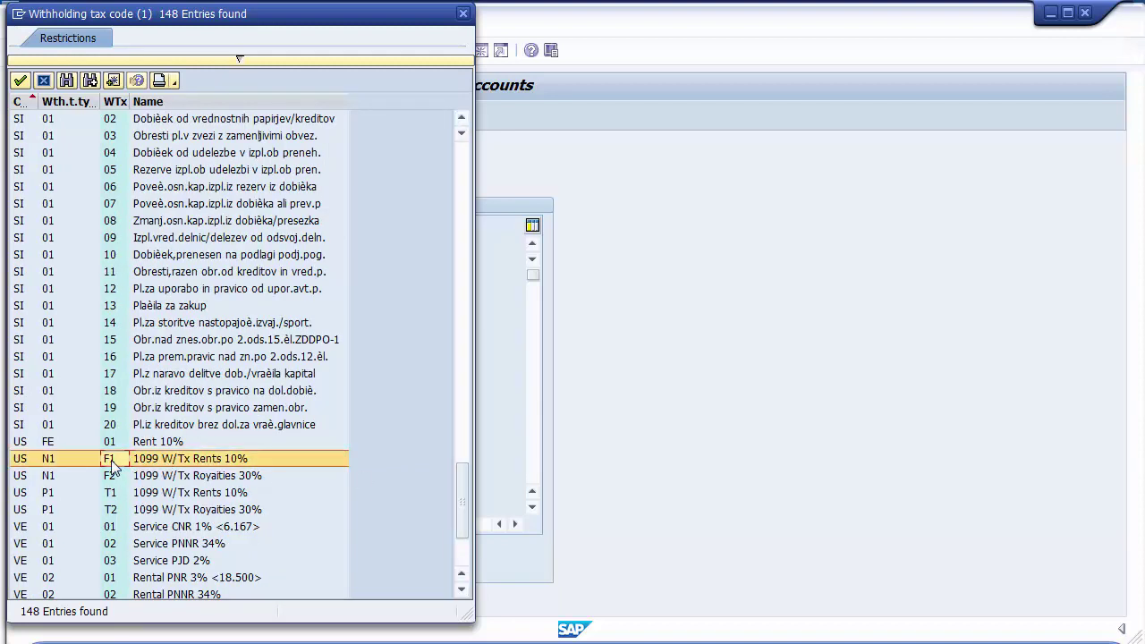
left_click(112, 480)
left_click(116, 493)
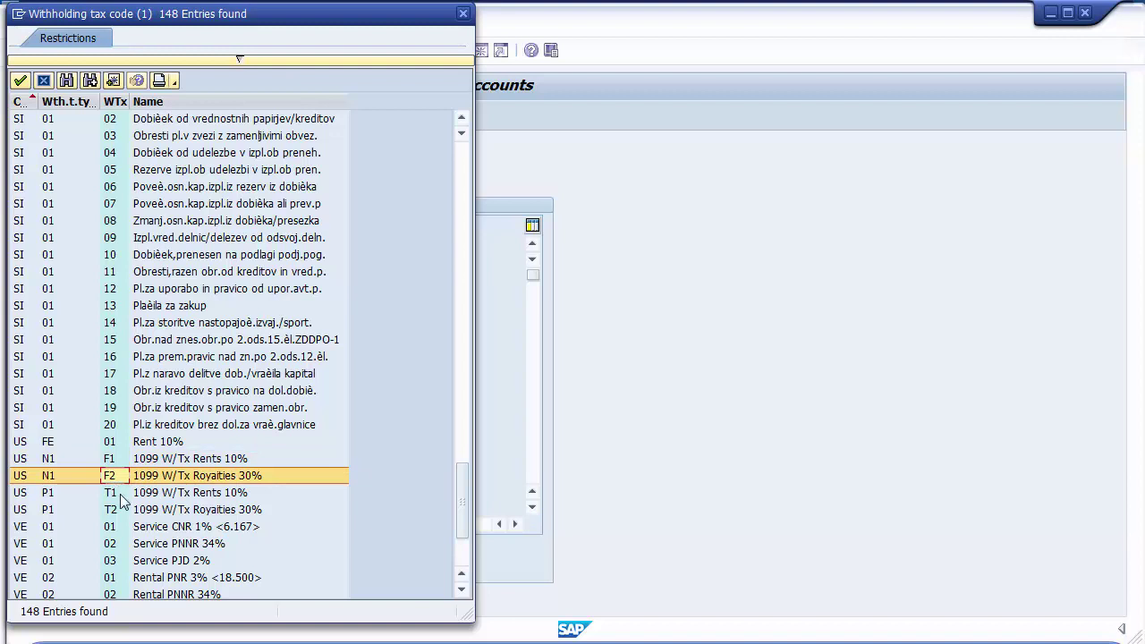
left_click(121, 508)
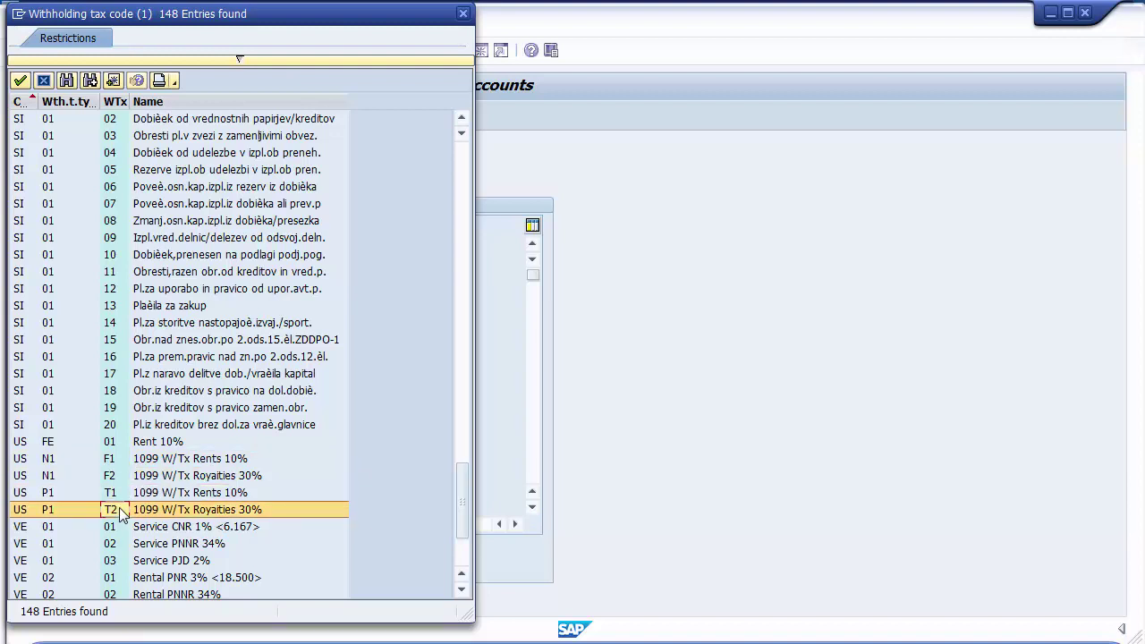
Copy the type and code pairs N1/F1, N1/F2, P1/T1 and P1/T2 from the value list into the account assignment table.
left_click(44, 461)
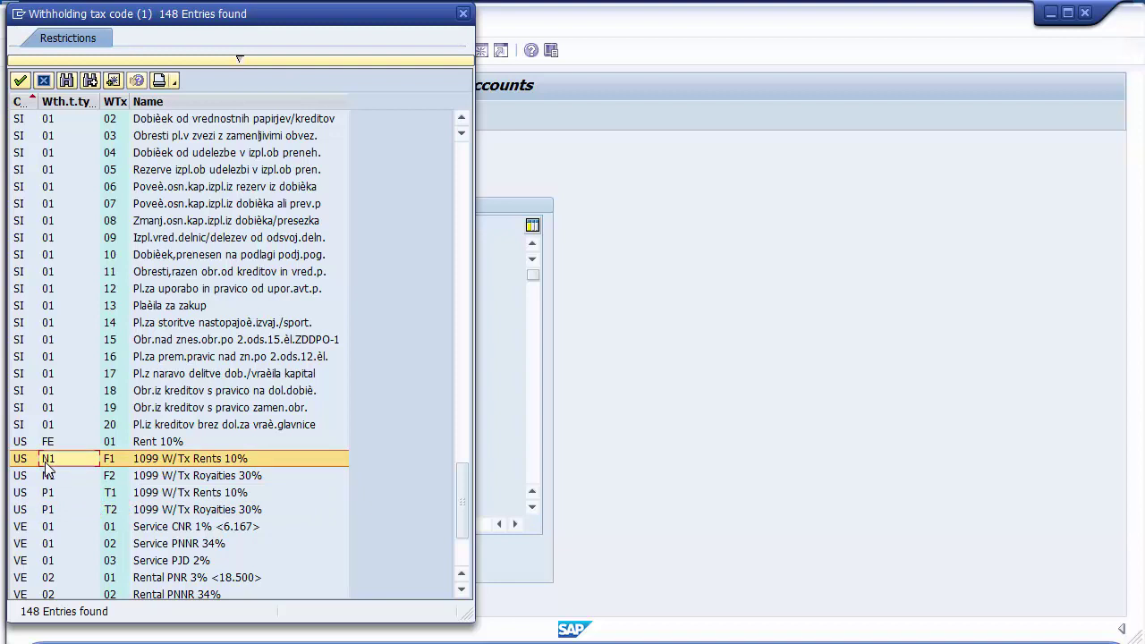
left_click_drag(45, 462, 130, 510)
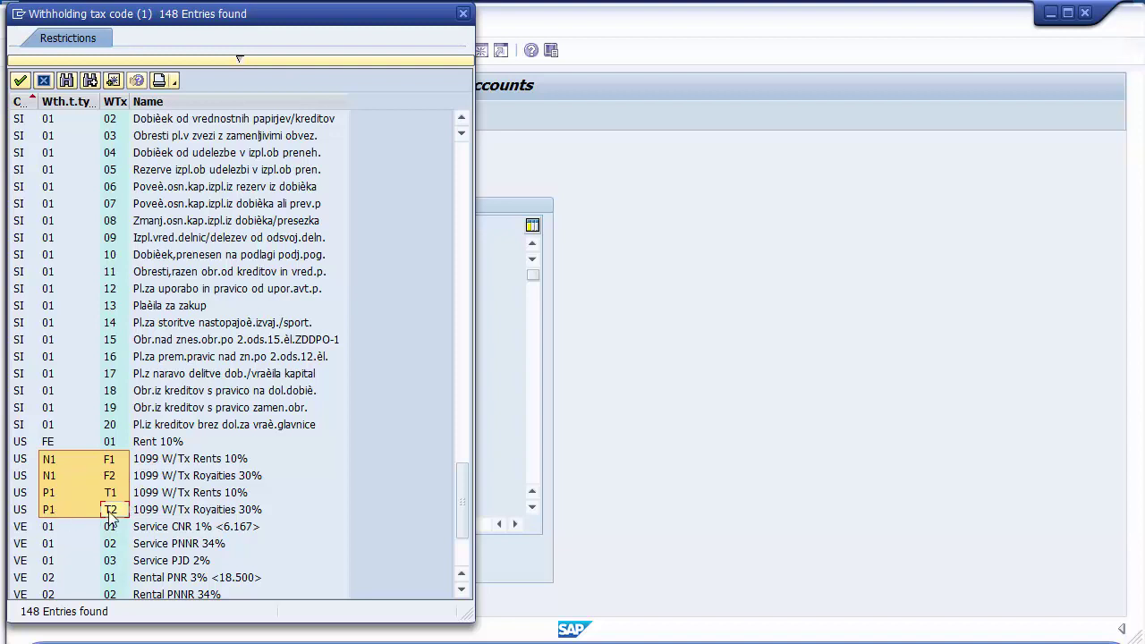
key("ctrl+c")
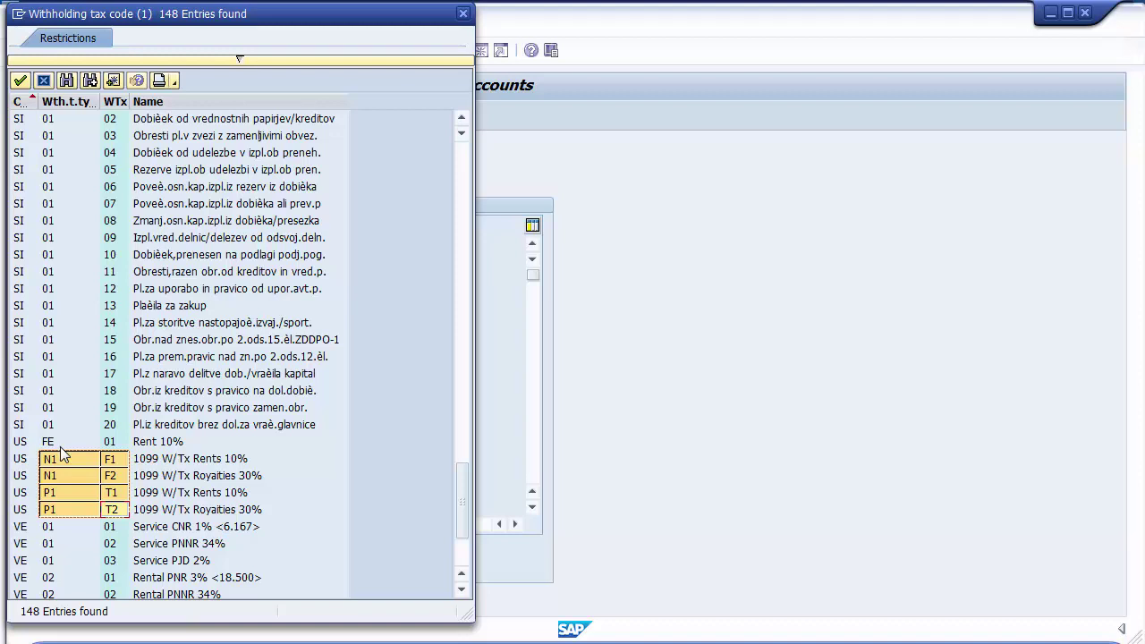
key("alt+space")
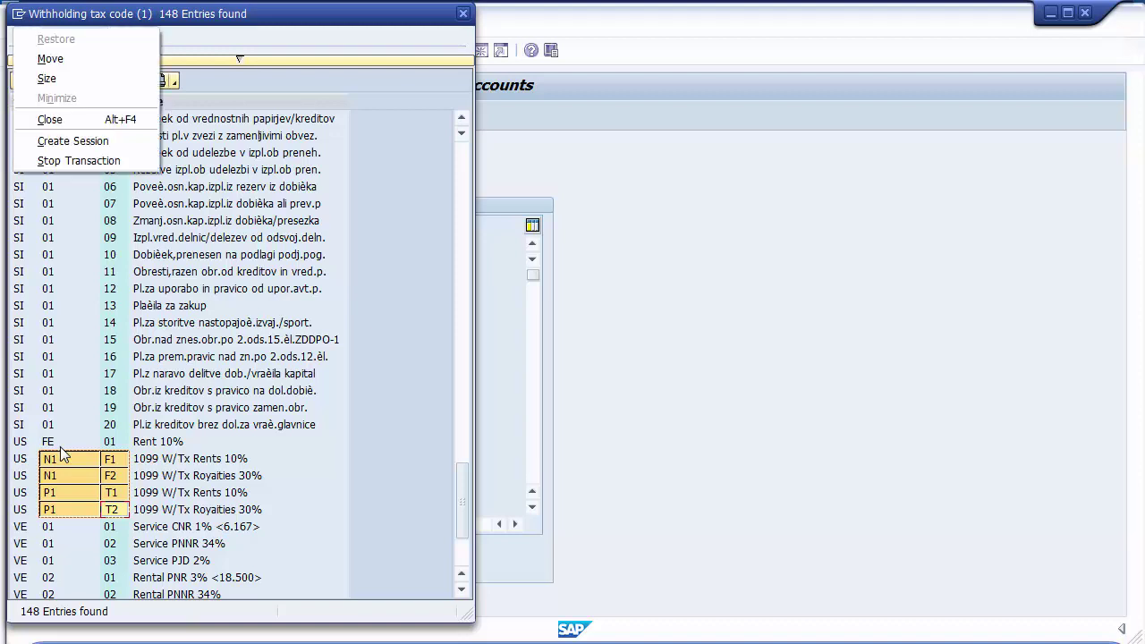
key("Escape")
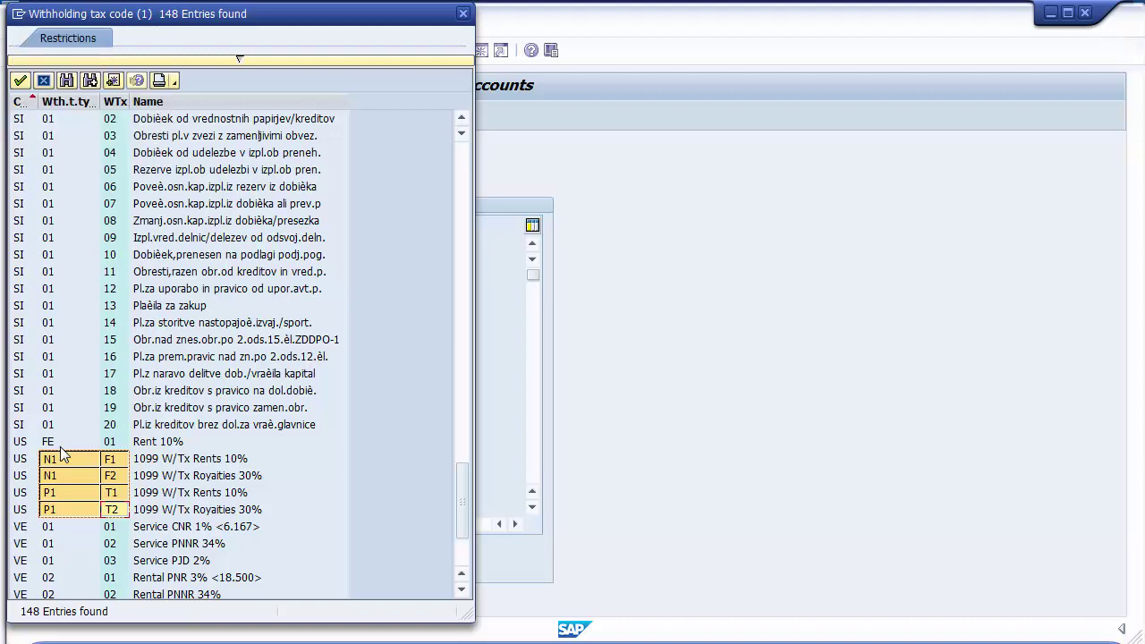
left_click(21, 80)
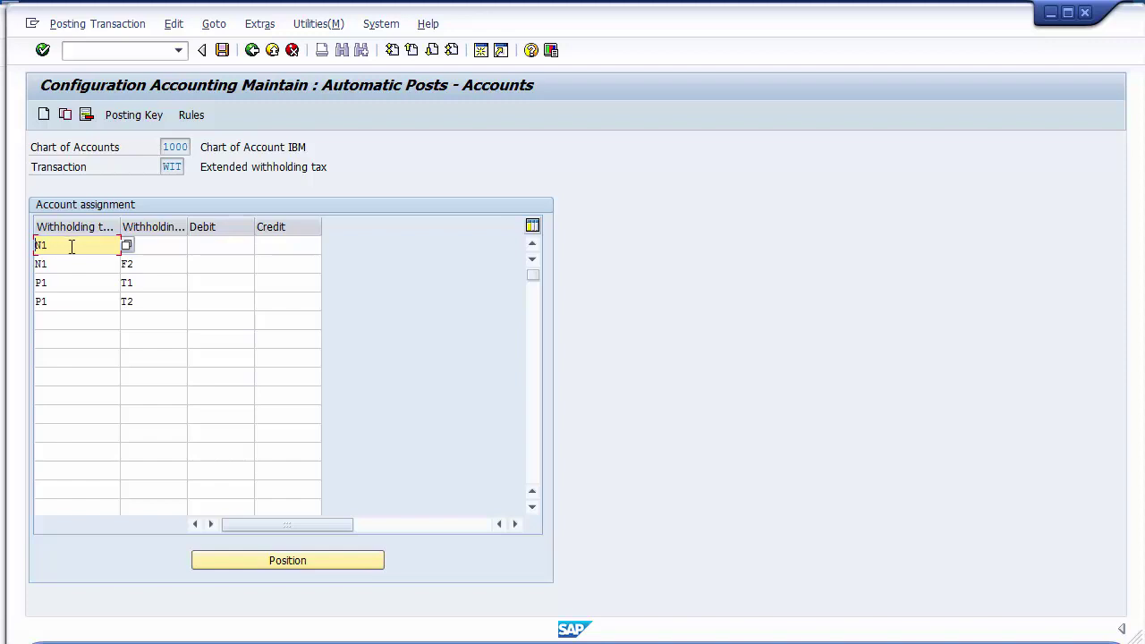
Check the withholding tax types and codes in the four account assignment rows.
left_click(143, 243)
left_click(69, 243)
left_click(158, 239)
type("F1")
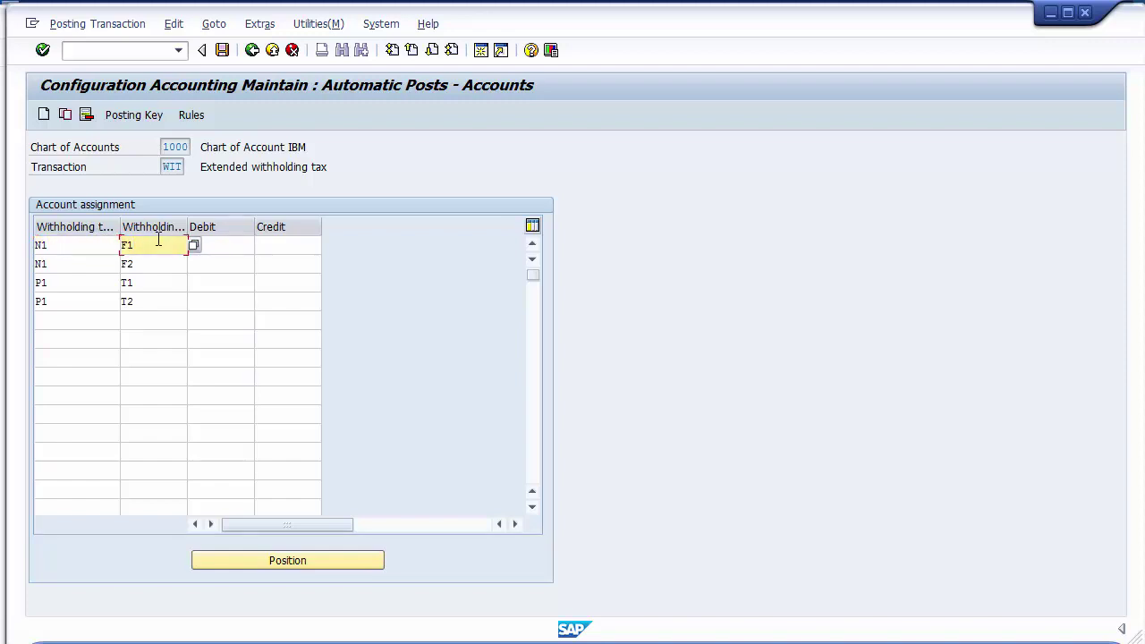
left_click(72, 264)
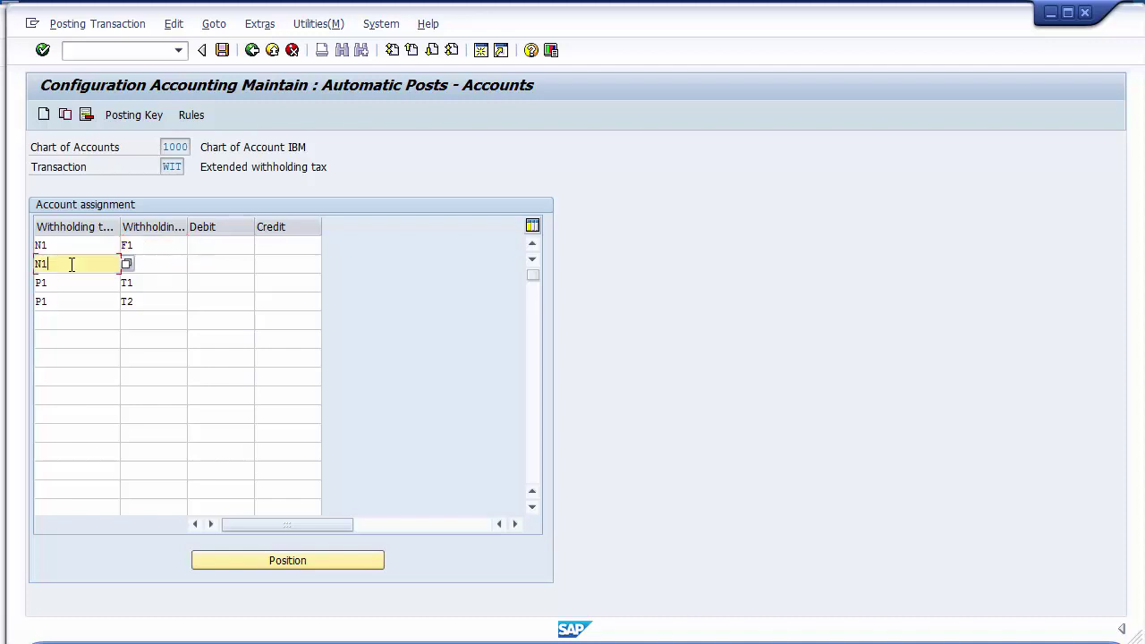
left_click(161, 264)
type("F2")
left_click(151, 244)
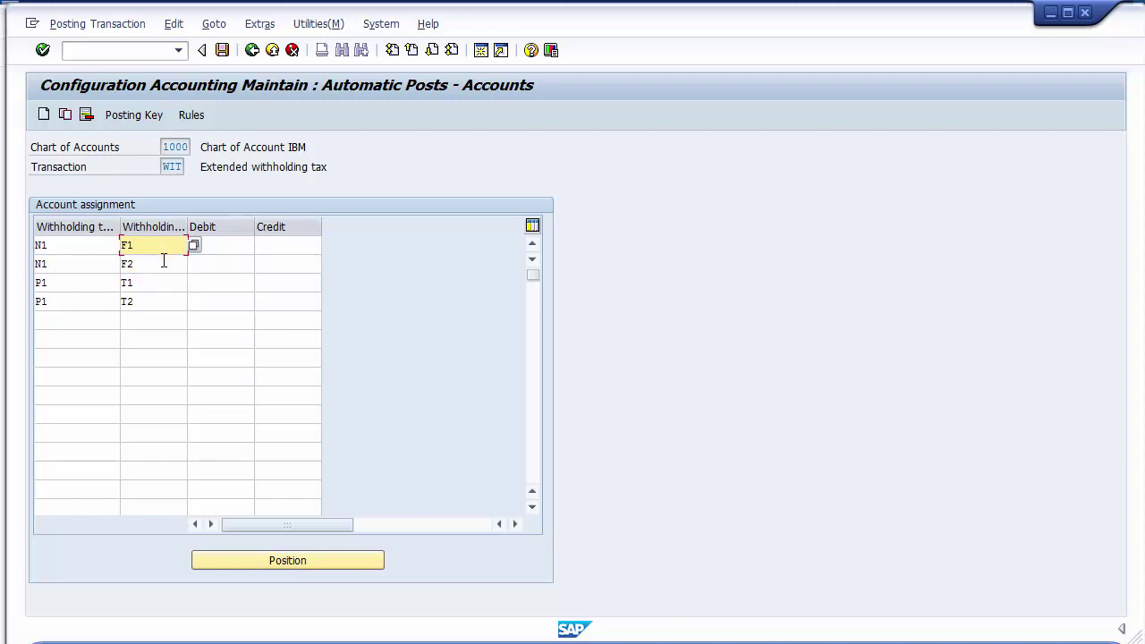
left_click(165, 268)
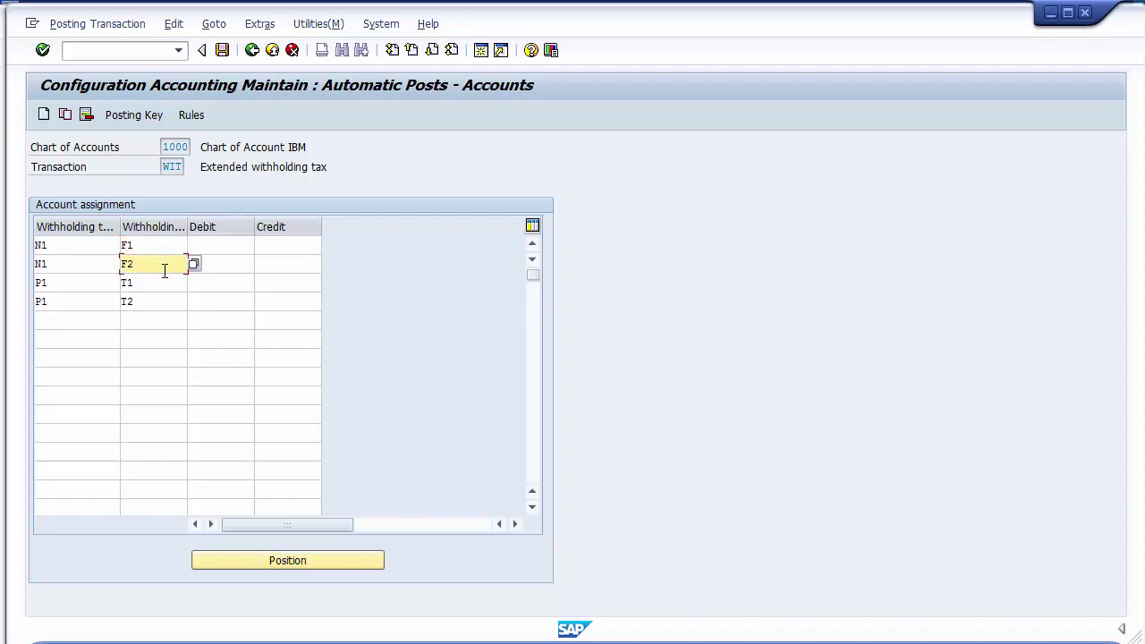
left_click(51, 284)
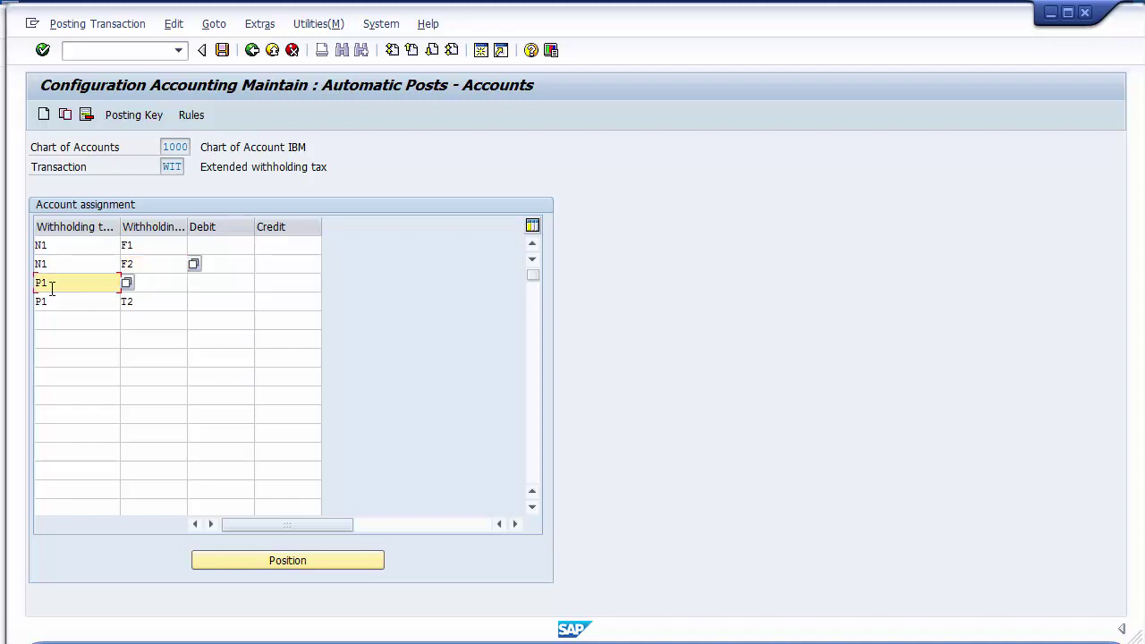
left_click(57, 301)
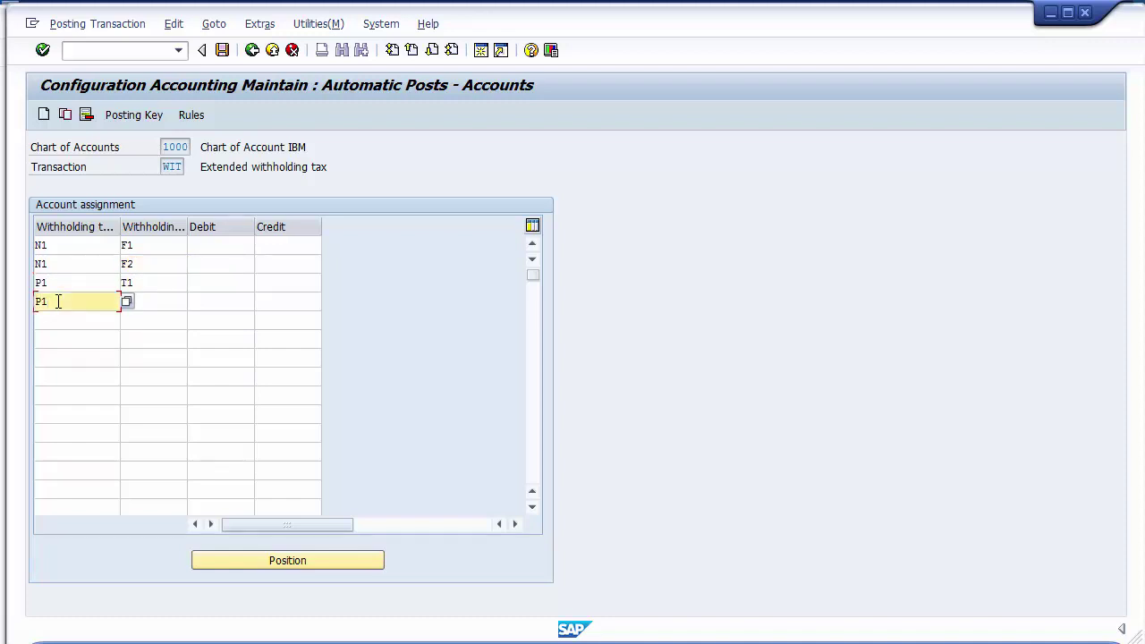
left_click(165, 283)
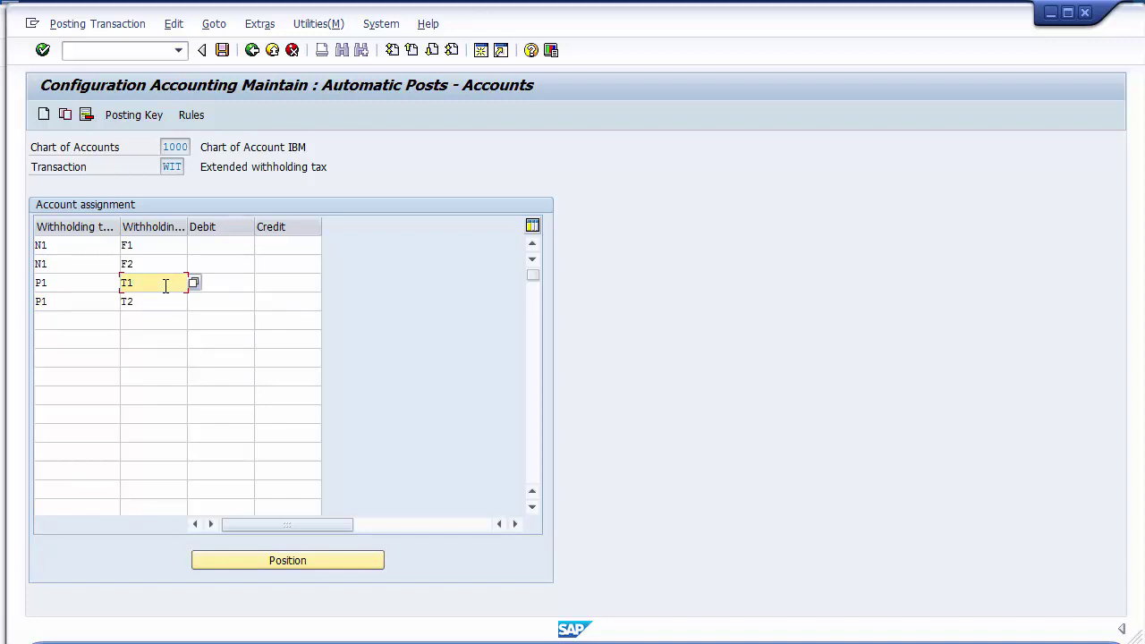
Select G/L account 200005, Income Tax Withheld A/C, as the debit account for type N1 and code F1.
left_click(215, 247)
left_click(260, 246)
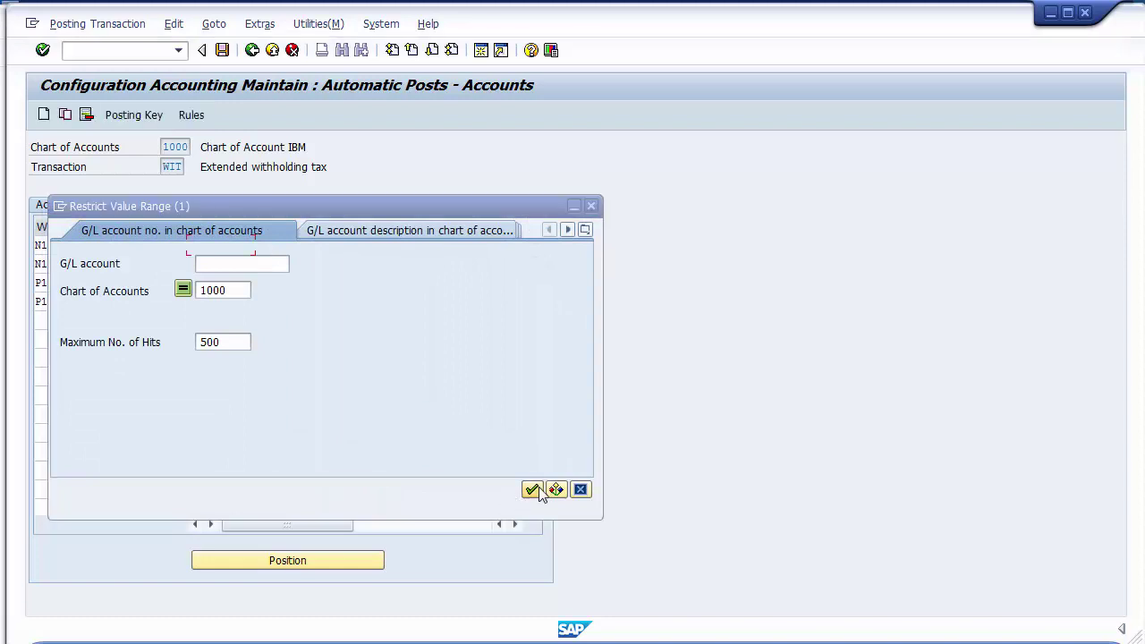
left_click(533, 491)
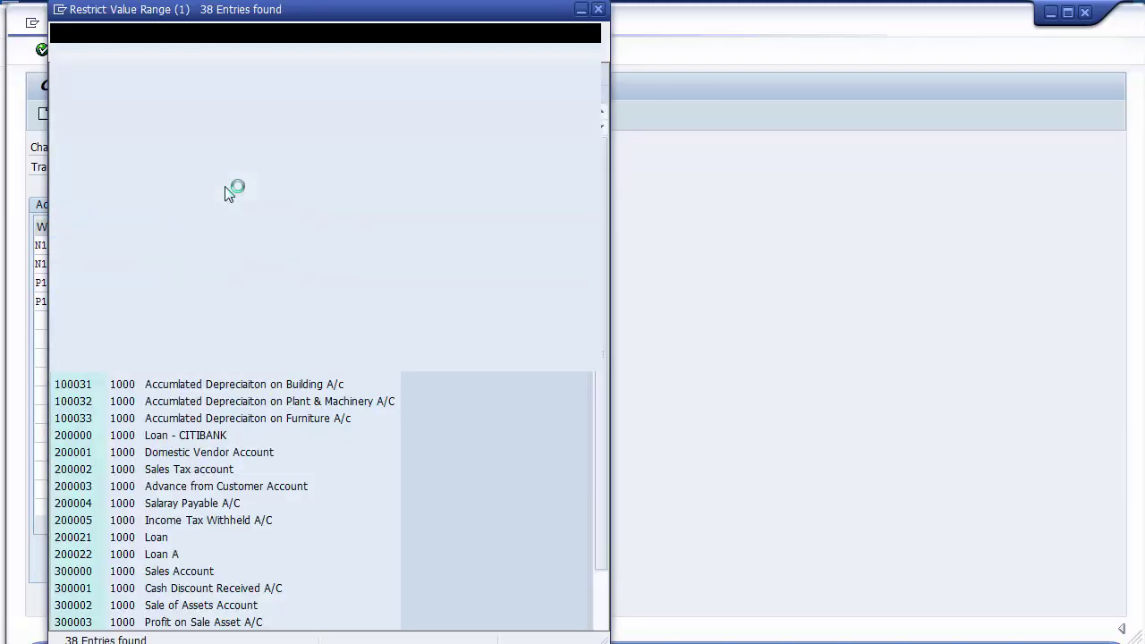
left_click(107, 521)
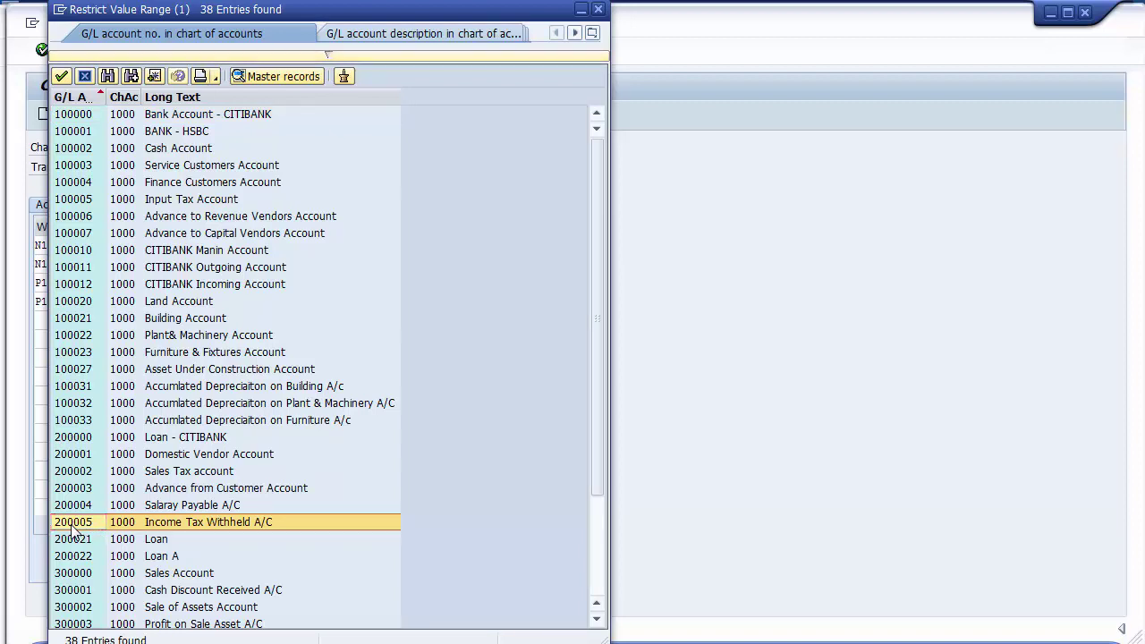
double_click(72, 524)
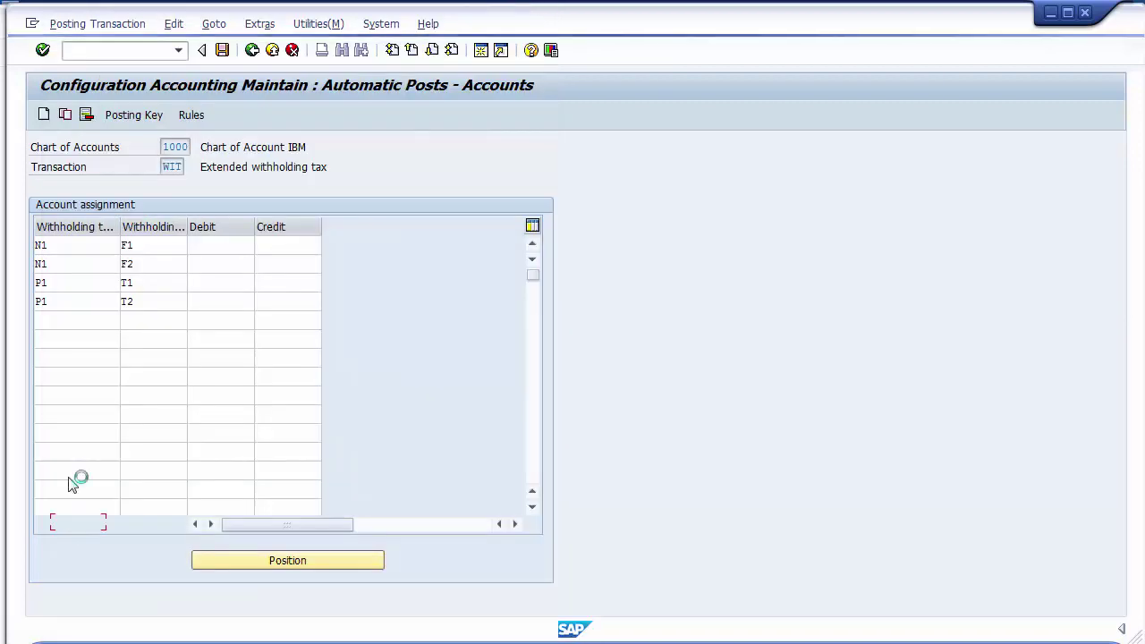
Enter G/L account 200005 as the debit account for the N1/F2, P1/T1 and P1/T2 rows.
left_click(209, 266)
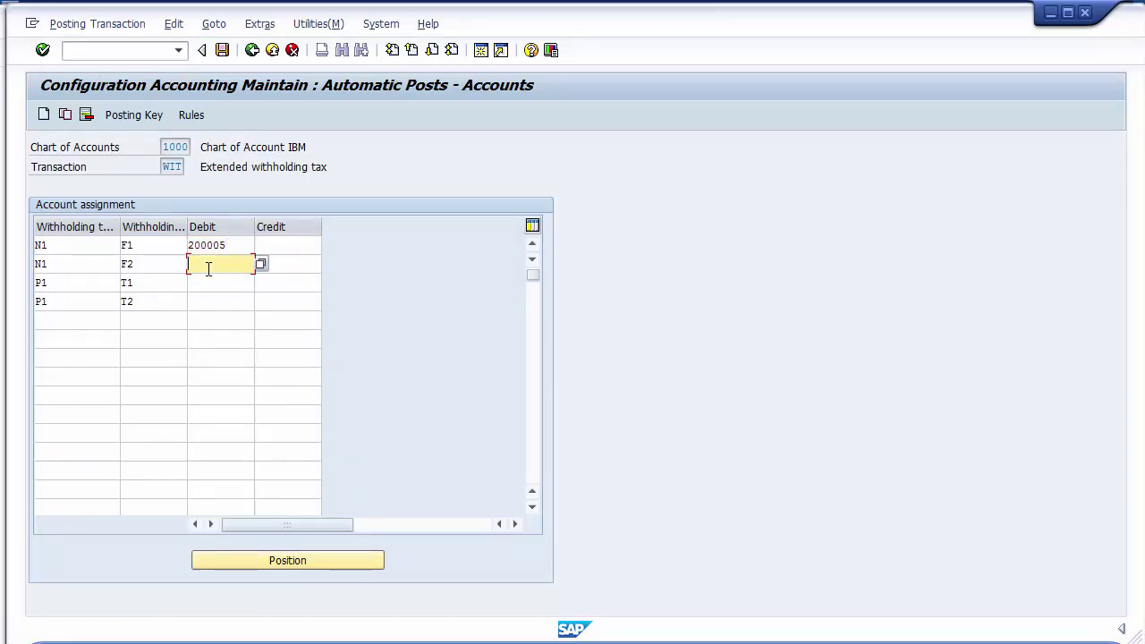
key("ctrl+v")
left_click(212, 283)
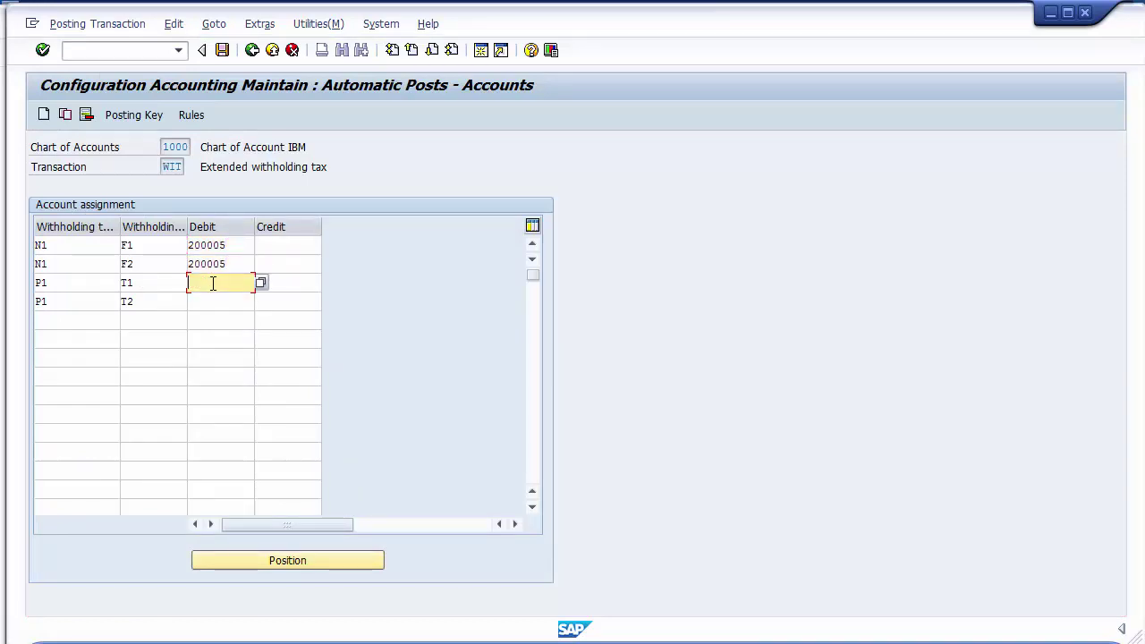
key("ctrl+v")
key("Down")
key("ctrl+v")
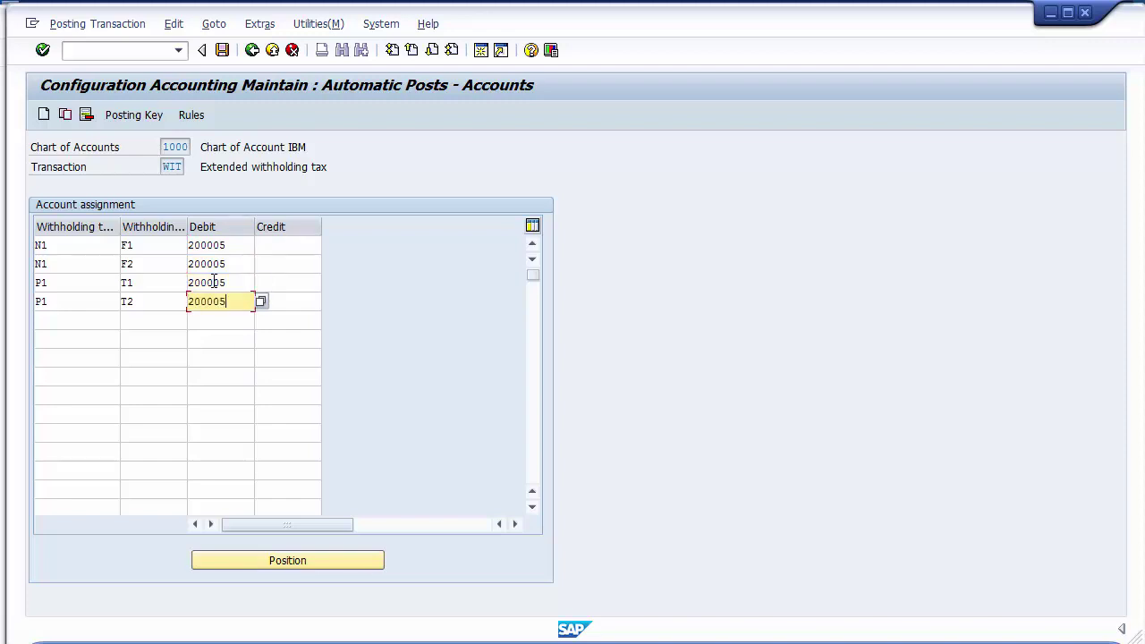
Enter 200005 as the credit account in all four rows and save the assignments to customizing request E81K900053, FICO Configurations.
key("Up")
key("Up")
key("Up")
key("Tab")
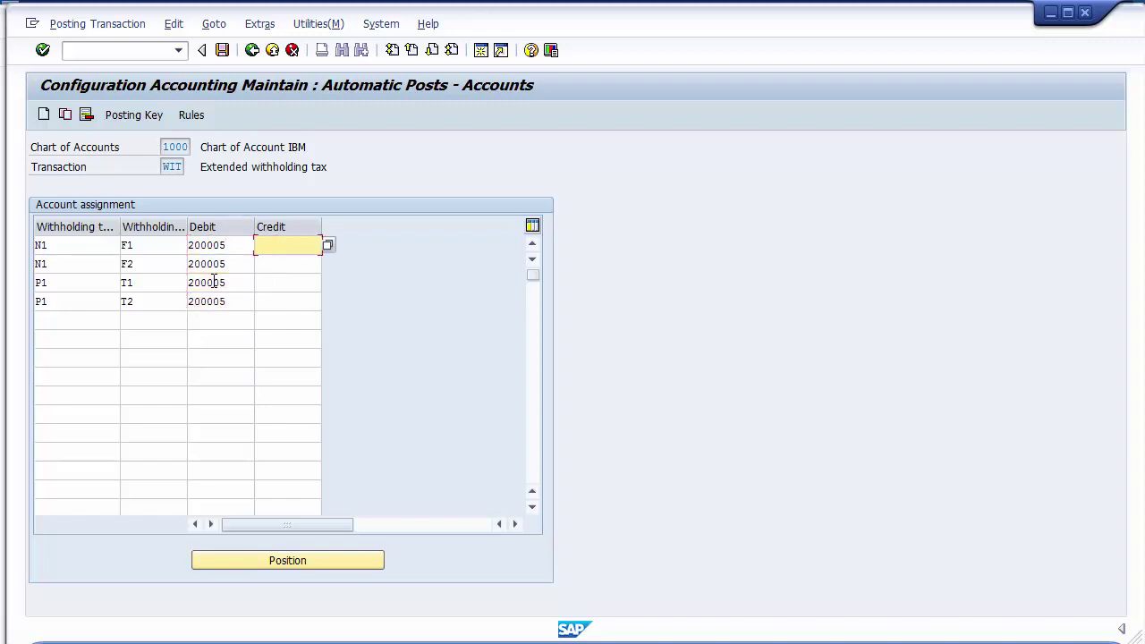
key("ctrl+v")
key("Down")
key("ctrl+v")
key("Down")
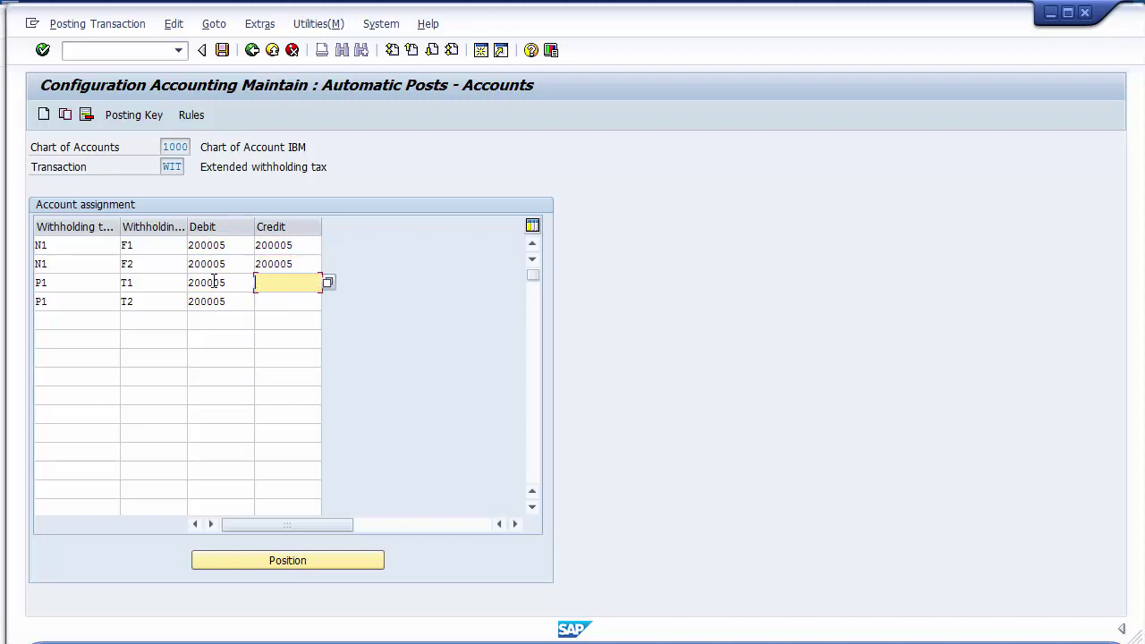
key("ctrl+v")
key("Down")
key("ctrl+v")
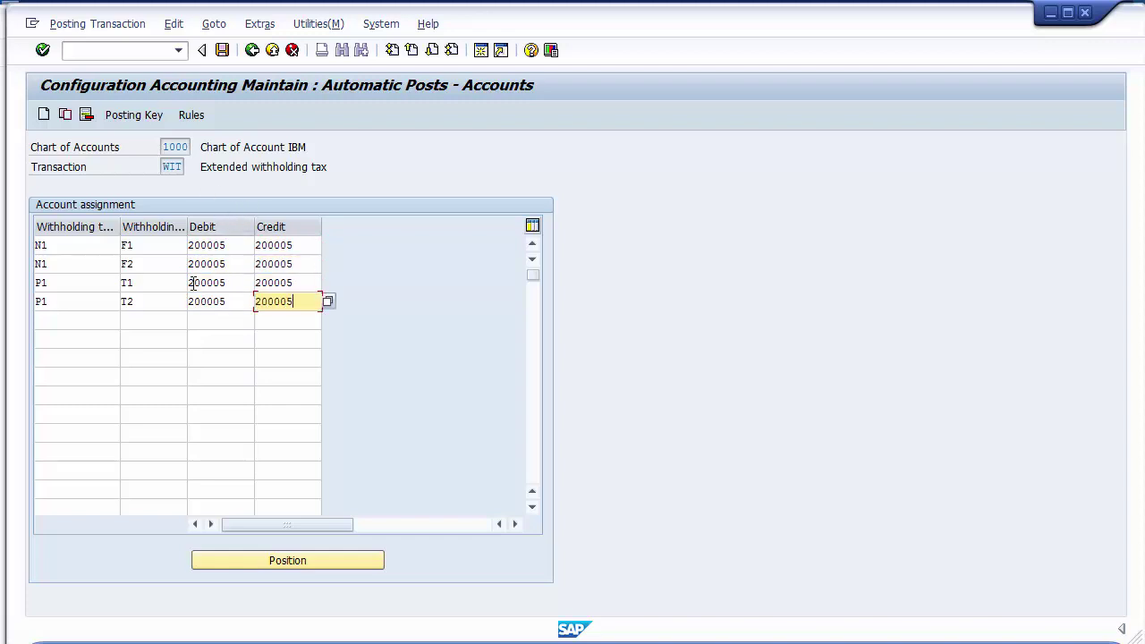
left_click(223, 51)
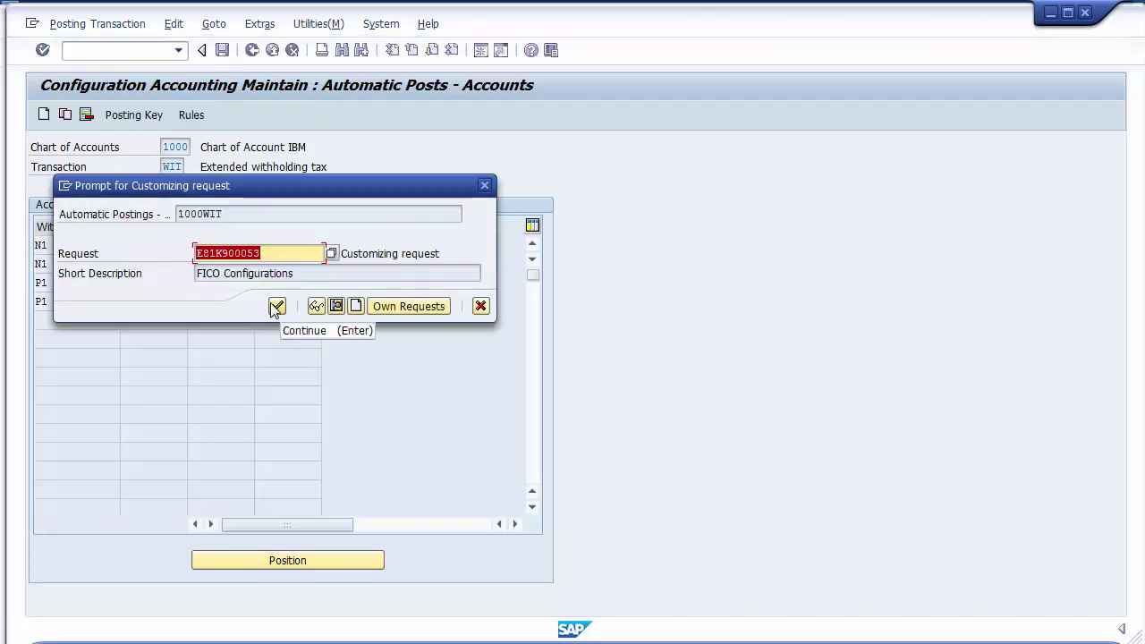
left_click(277, 306)
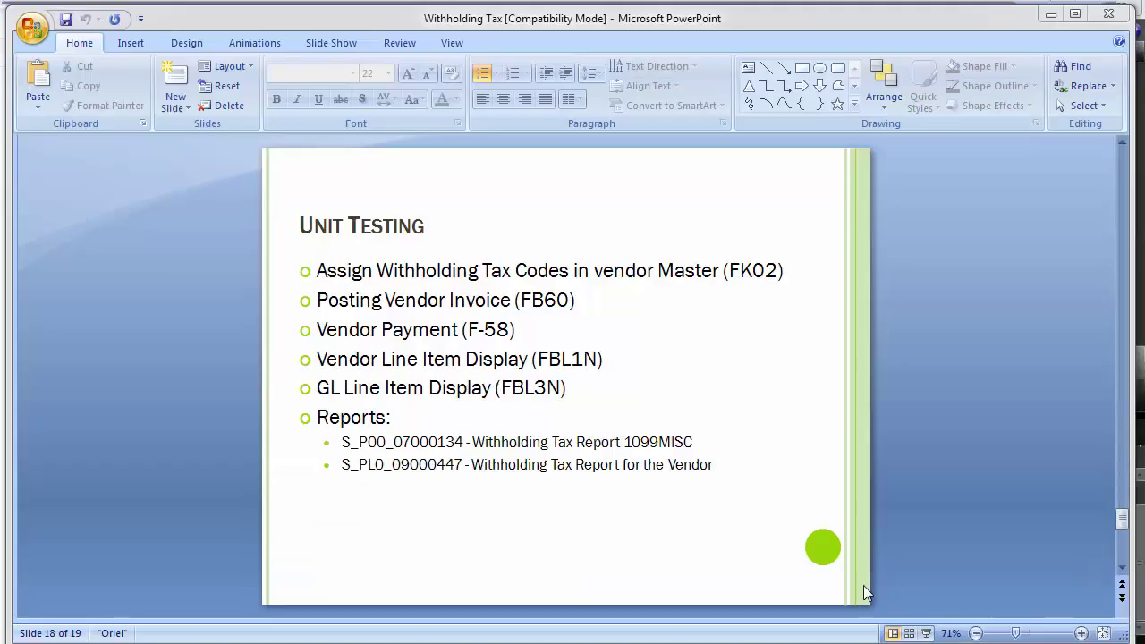
scroll(234, 306, "up", 1)
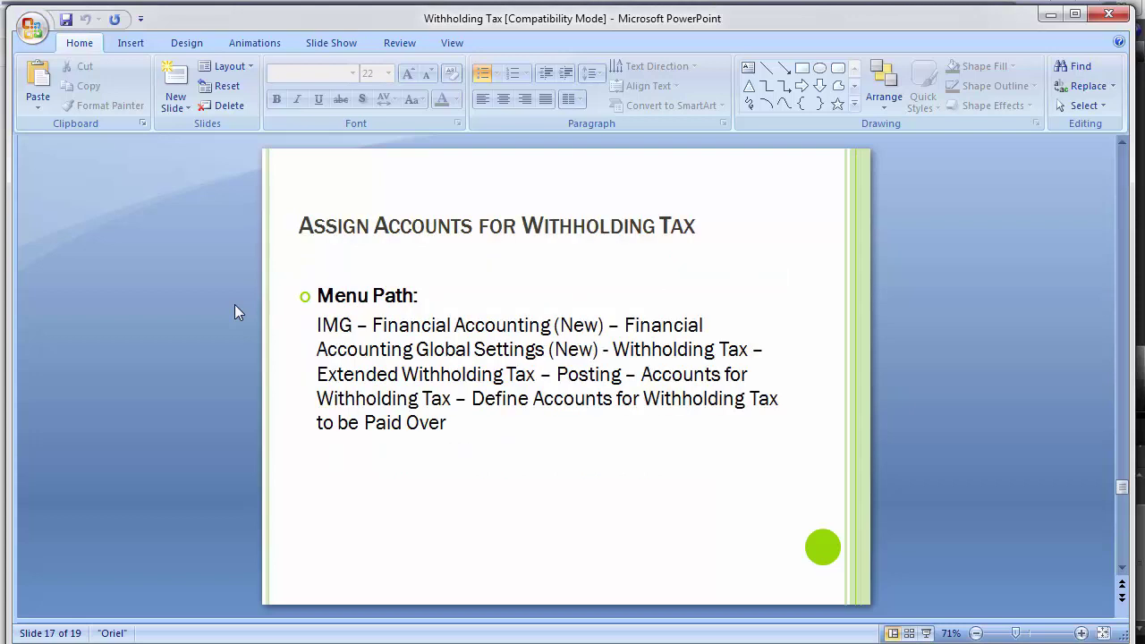